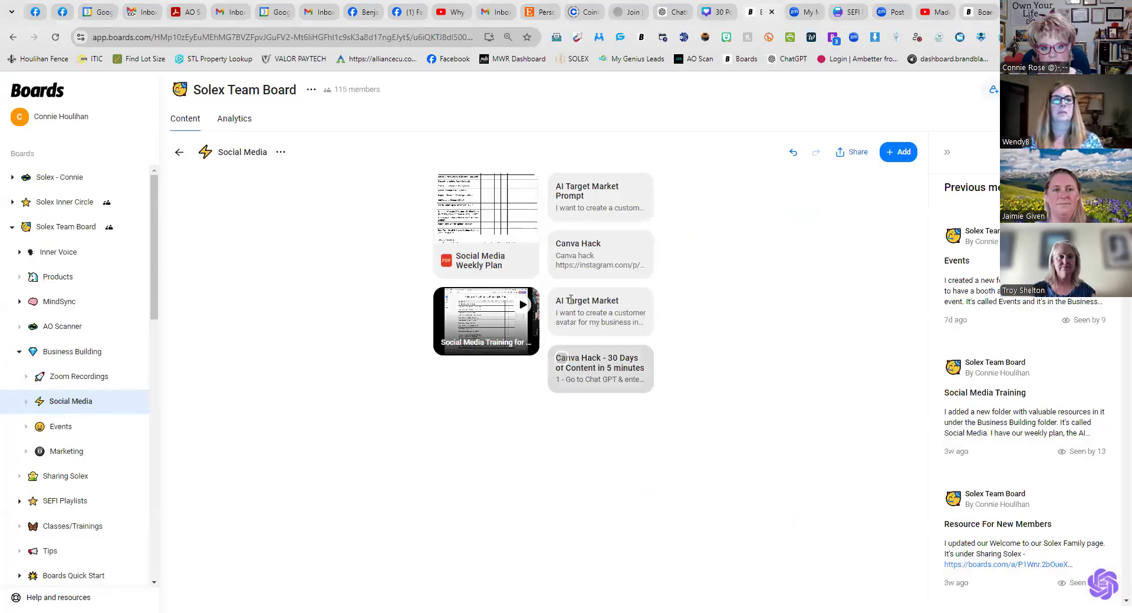
# Open the "Canva Hack - 30 Days of Content in 5 minutes" note from the Social Media folder under Business Building.
pyautogui.click(554, 377)
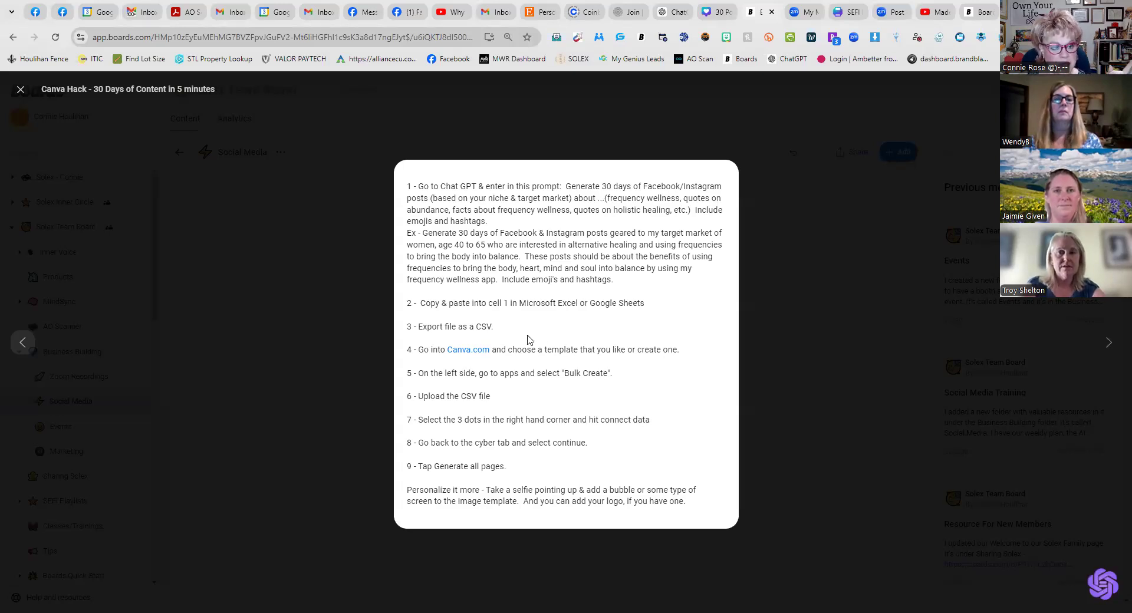
pyautogui.click(280, 220)
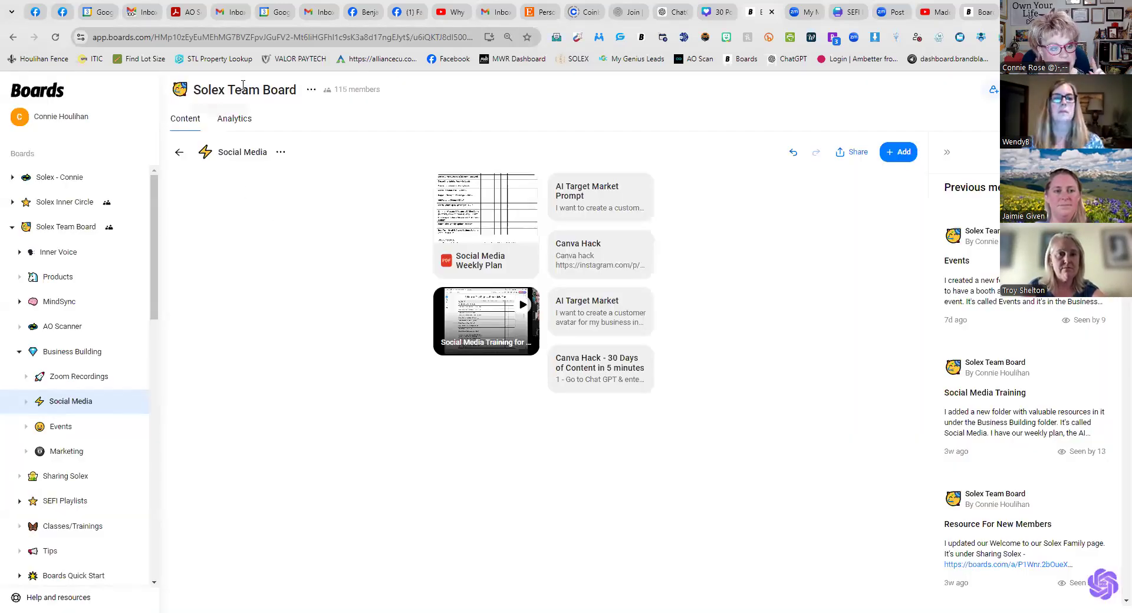
pyautogui.click(179, 152)
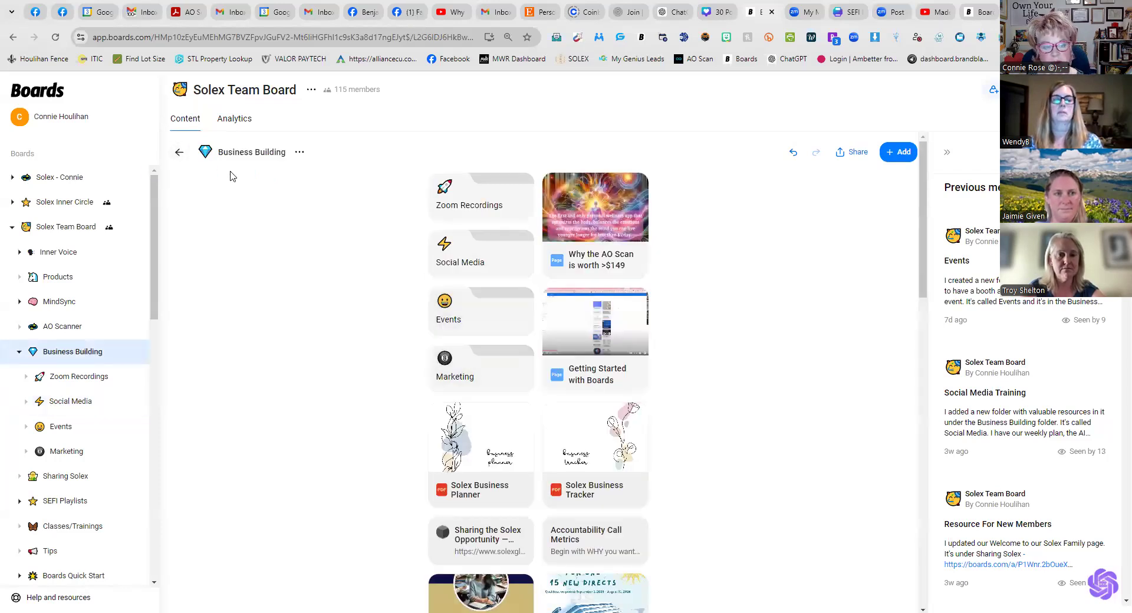
pyautogui.click(460, 266)
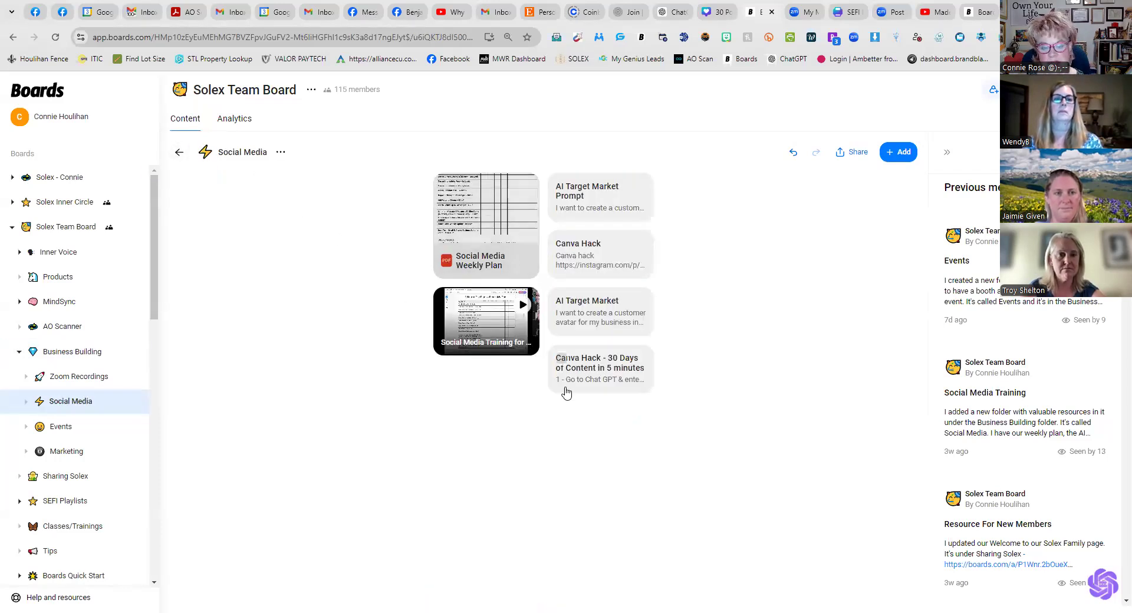
pyautogui.click(601, 370)
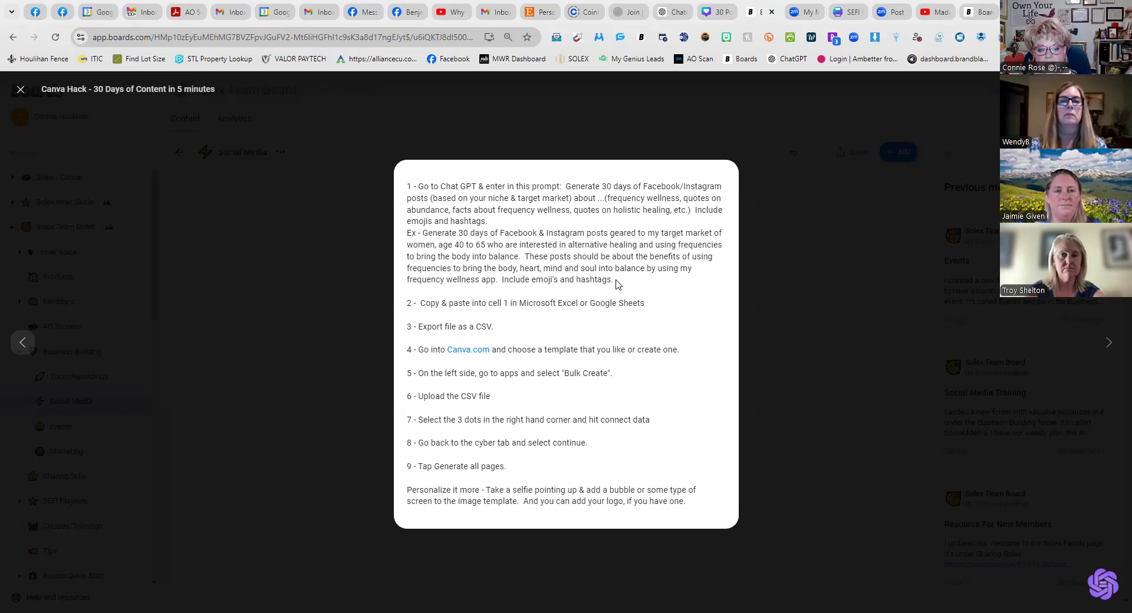
# Copy the note's example prompt for 30 days of Facebook & Instagram posts and submit it in the open ChatGPT conversation.
pyautogui.moveTo(616, 284); pyautogui.dragTo(424, 236)
pyautogui.hotkey('ctrl', 'c')
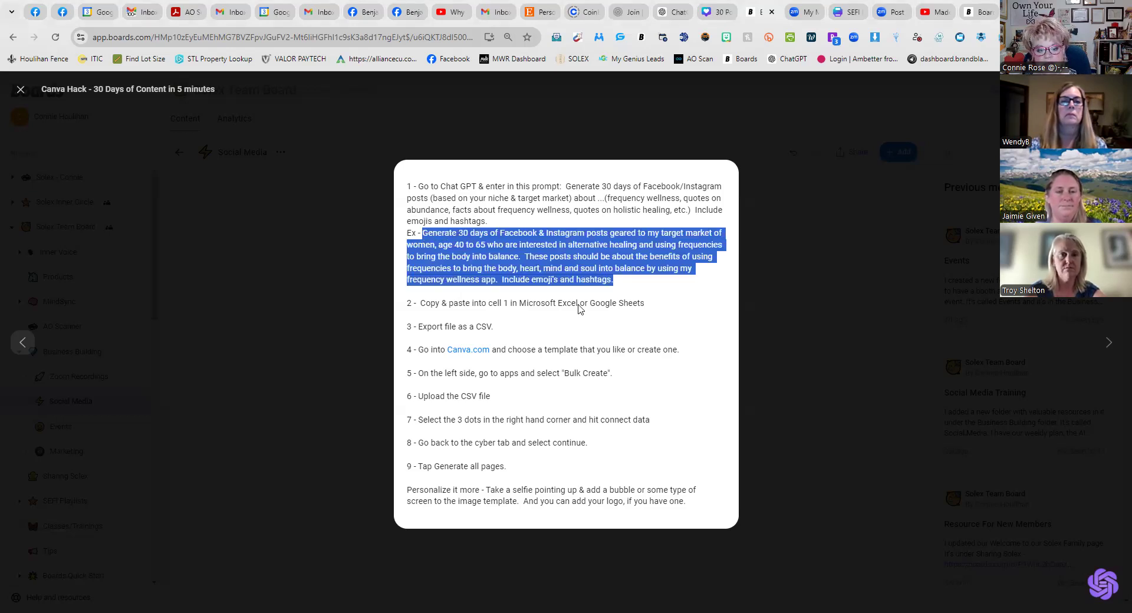
pyautogui.click(672, 12)
pyautogui.scroll(-1, 702, 302)
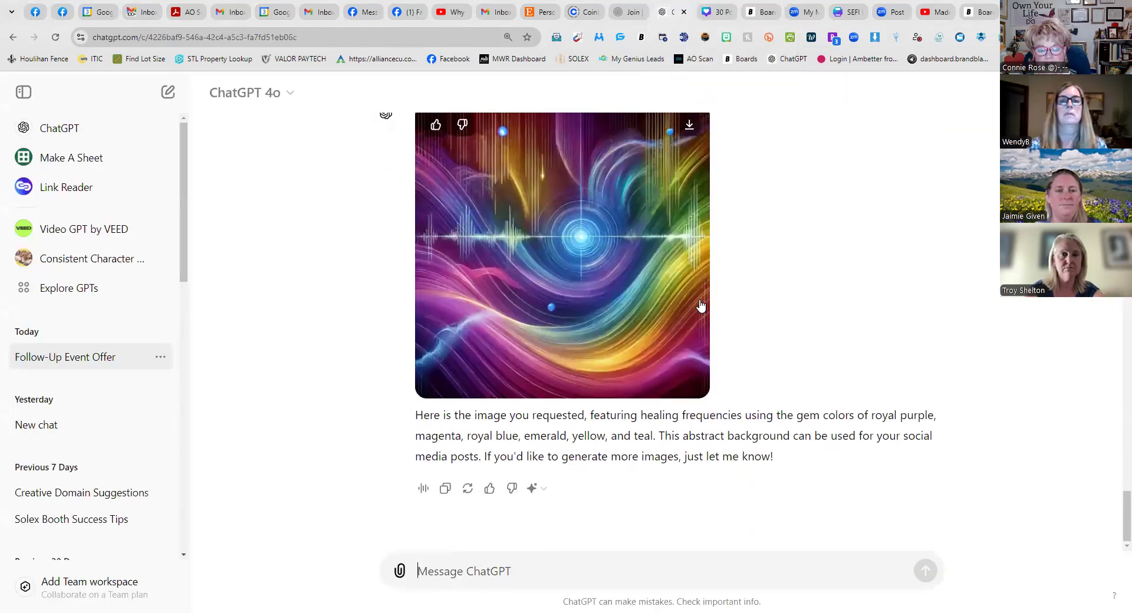
pyautogui.click(497, 572)
pyautogui.hotkey('ctrl', 'v')
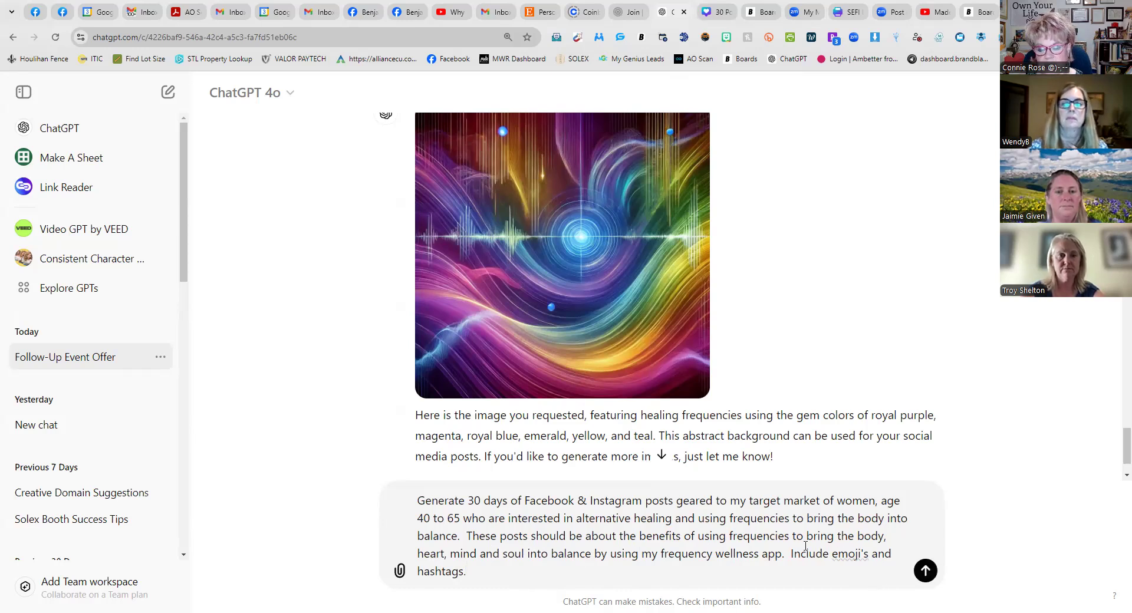
pyautogui.click(924, 570)
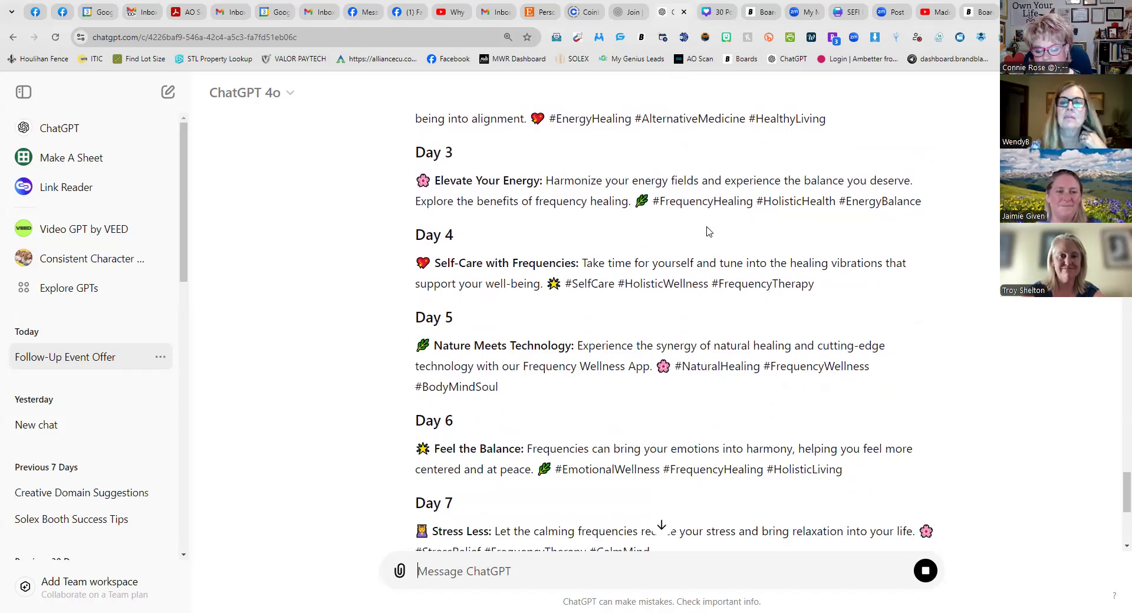
# Read through the daily posts with emojis and hashtags as ChatGPT generates them.
pyautogui.scroll(-1, 707, 230)
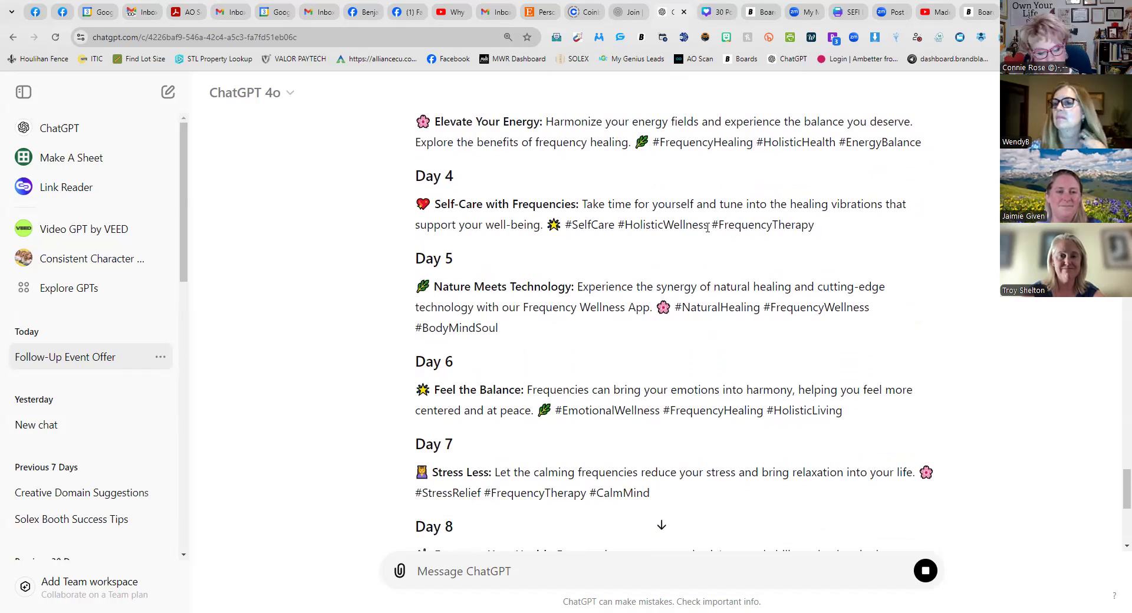
pyautogui.scroll(-3, 707, 227)
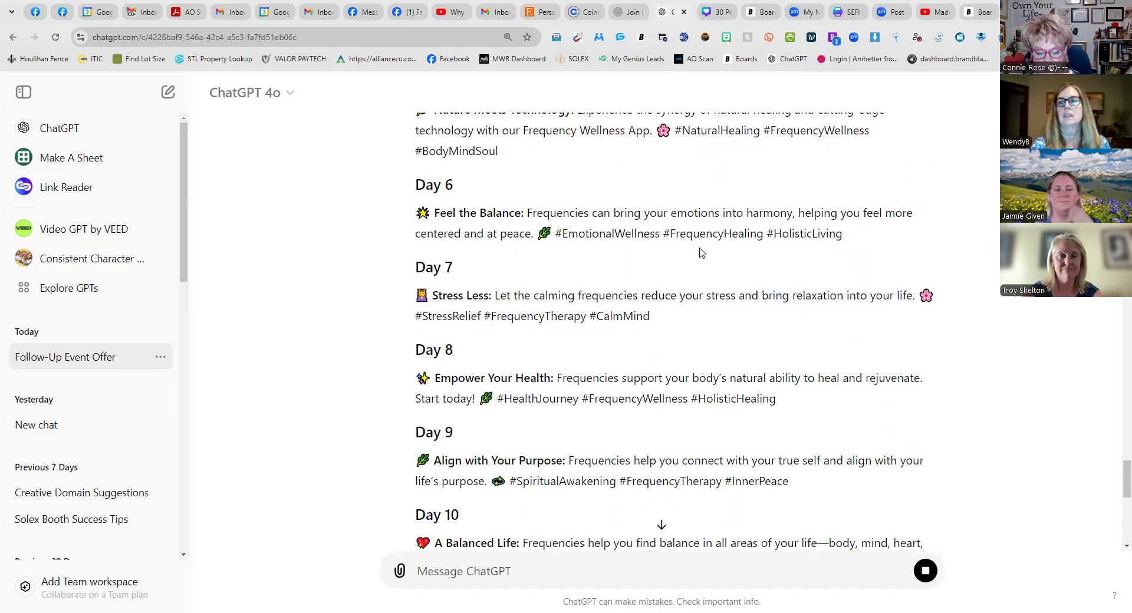
pyautogui.scroll(-4, 701, 253)
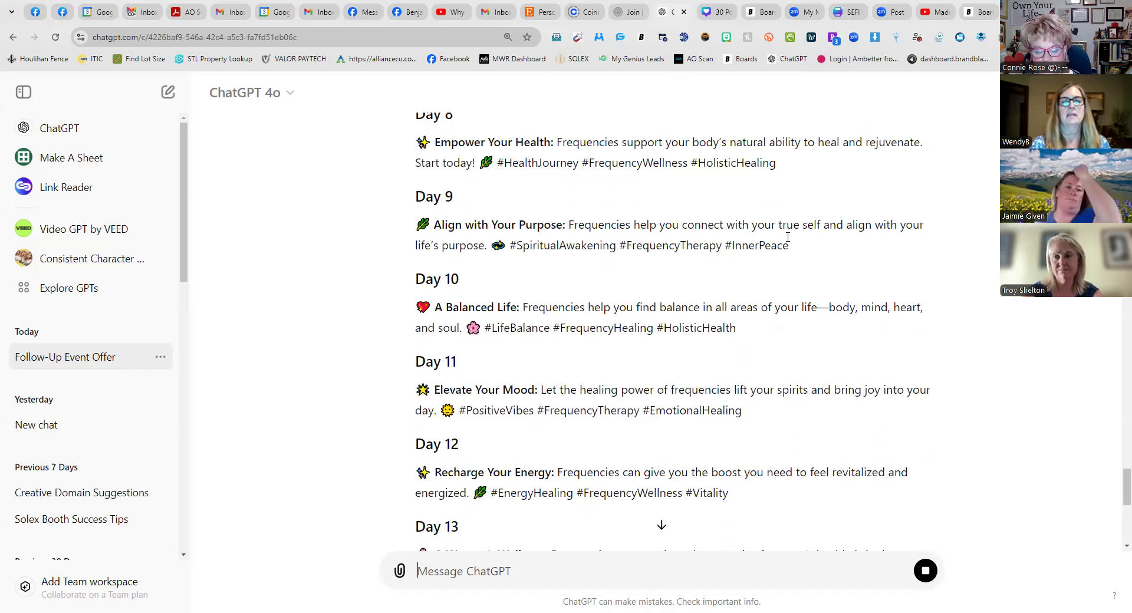
pyautogui.scroll(3, 786, 238)
pyautogui.scroll(-3, 786, 237)
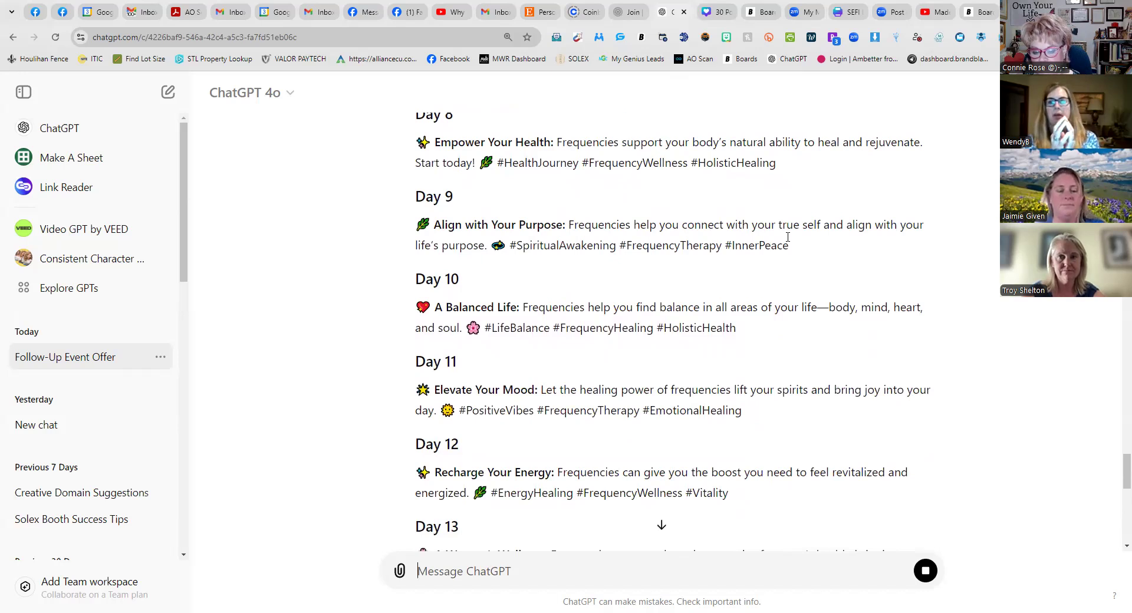
pyautogui.scroll(-2, 788, 237)
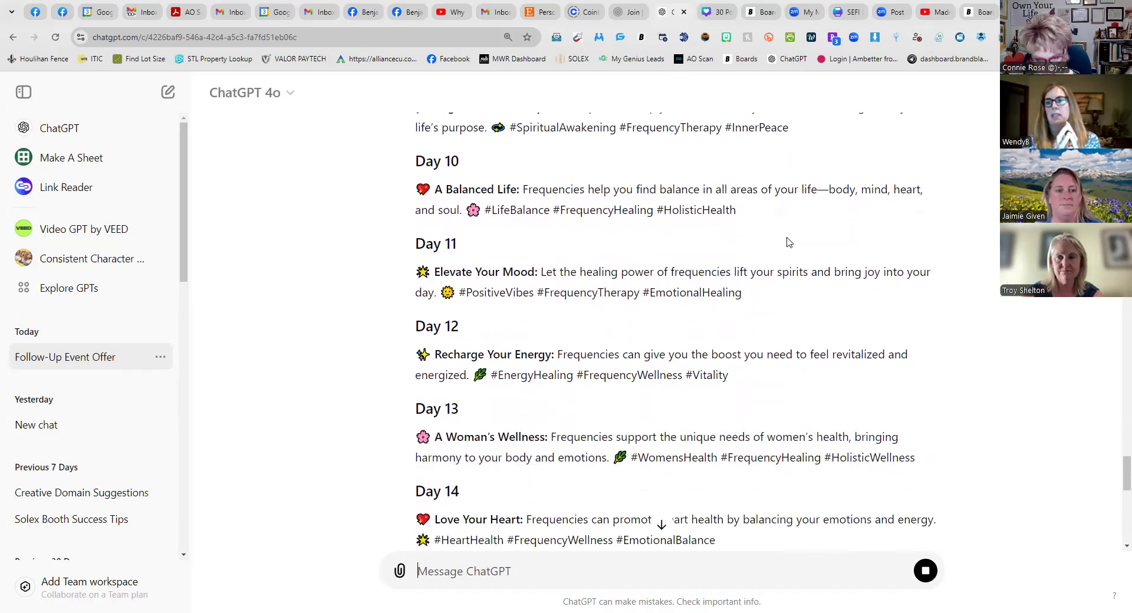
pyautogui.scroll(-2, 788, 242)
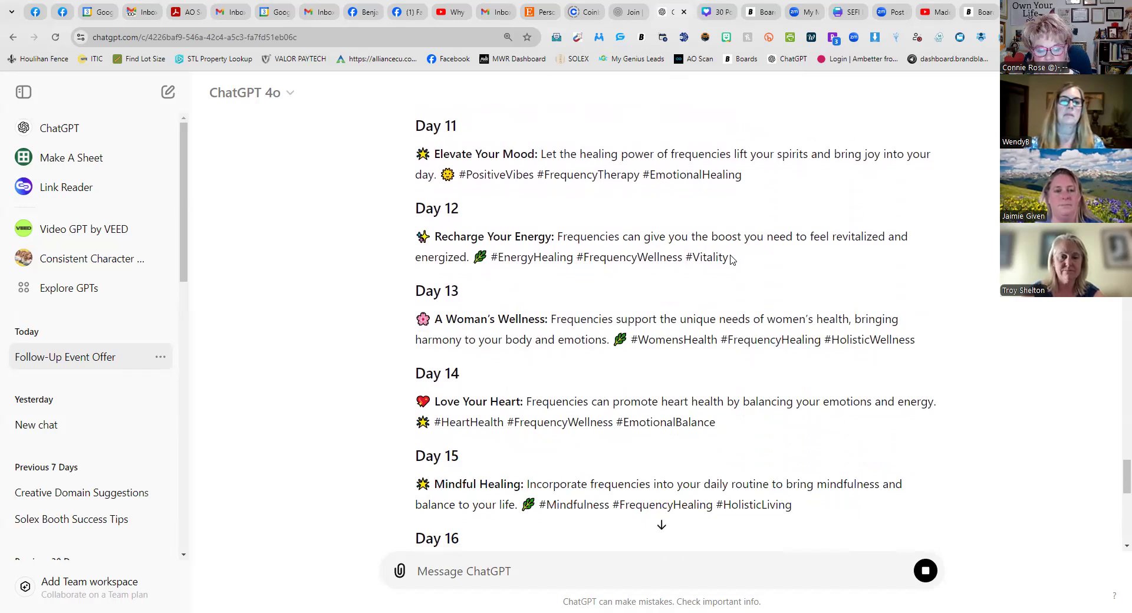
pyautogui.scroll(-2, 731, 260)
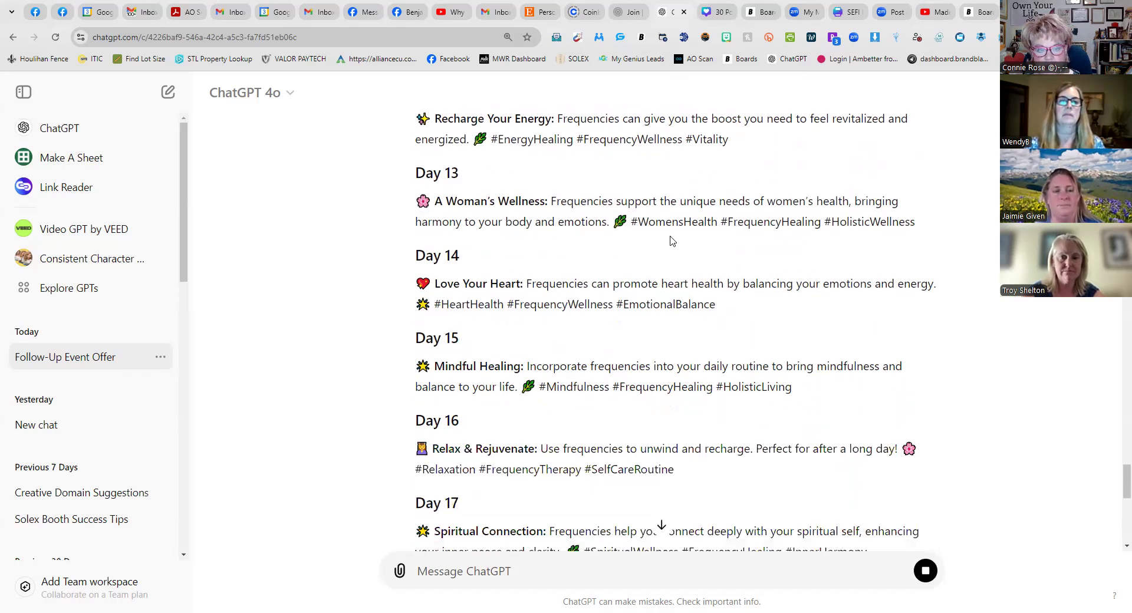
pyautogui.scroll(7, 666, 218)
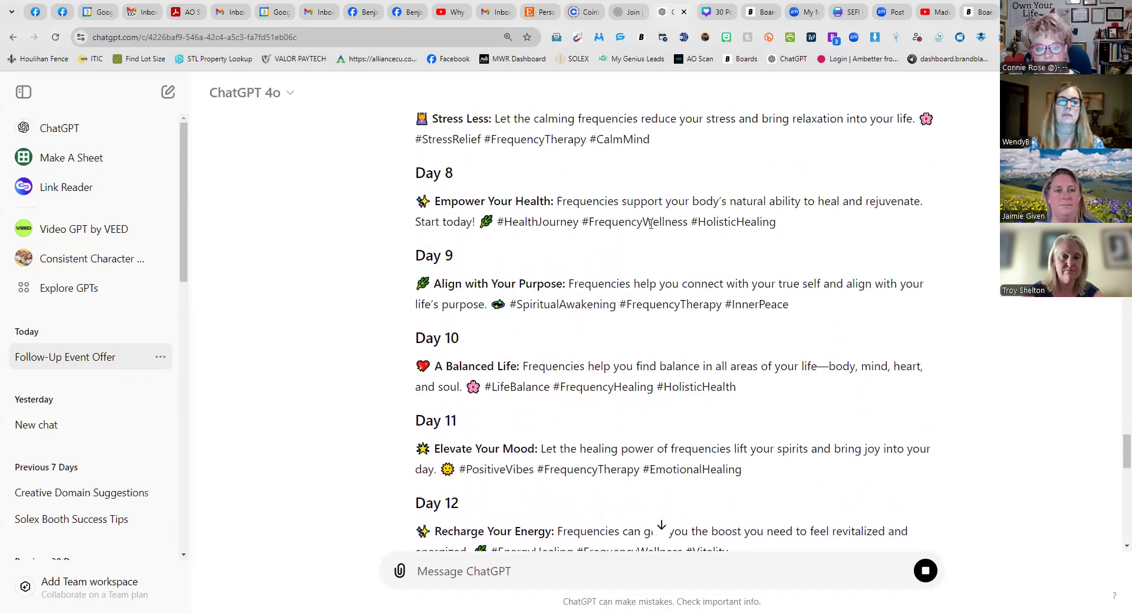
pyautogui.scroll(3, 691, 208)
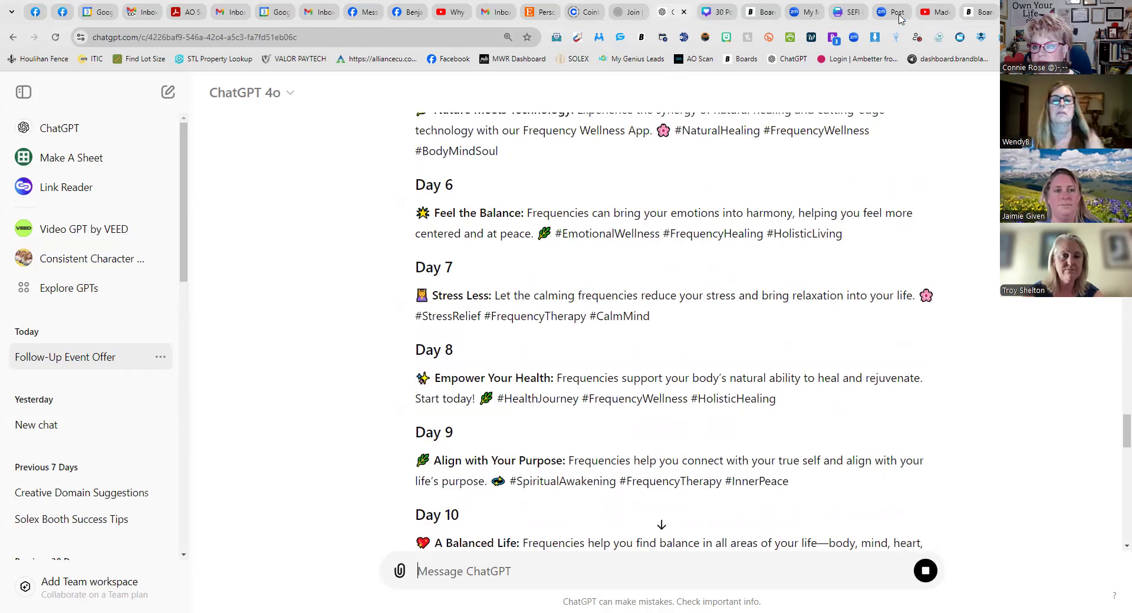
# Move the Canva Hack note's browser tab to the end of the open tabs and clear the text selection in the note.
pyautogui.click(971, 16)
pyautogui.click(583, 275)
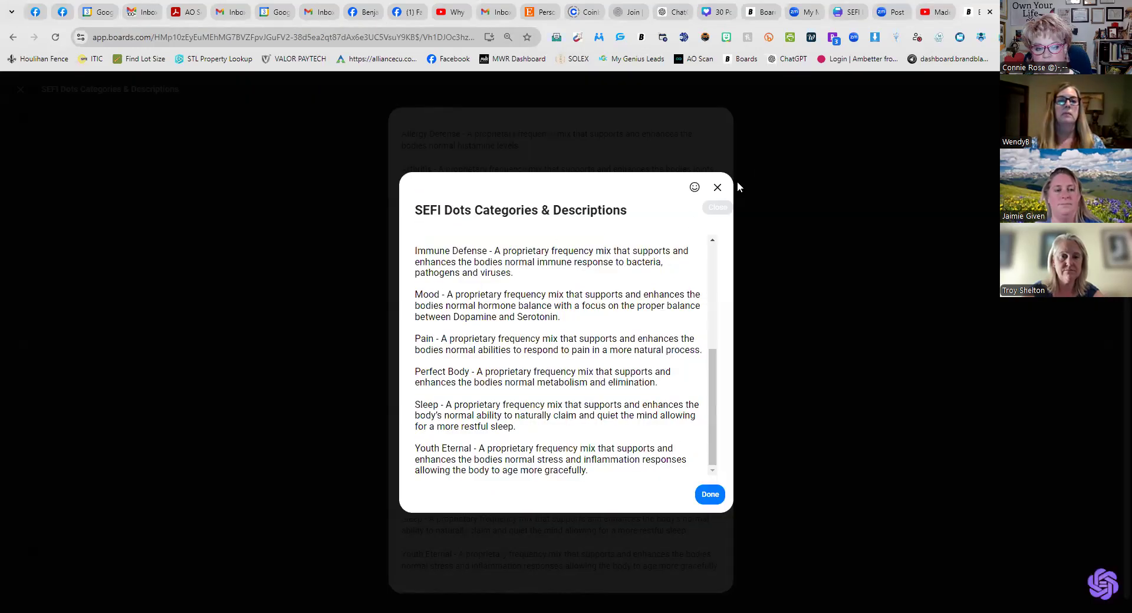
pyautogui.moveTo(761, 13); pyautogui.dragTo(976, 15)
pyautogui.click(937, 14)
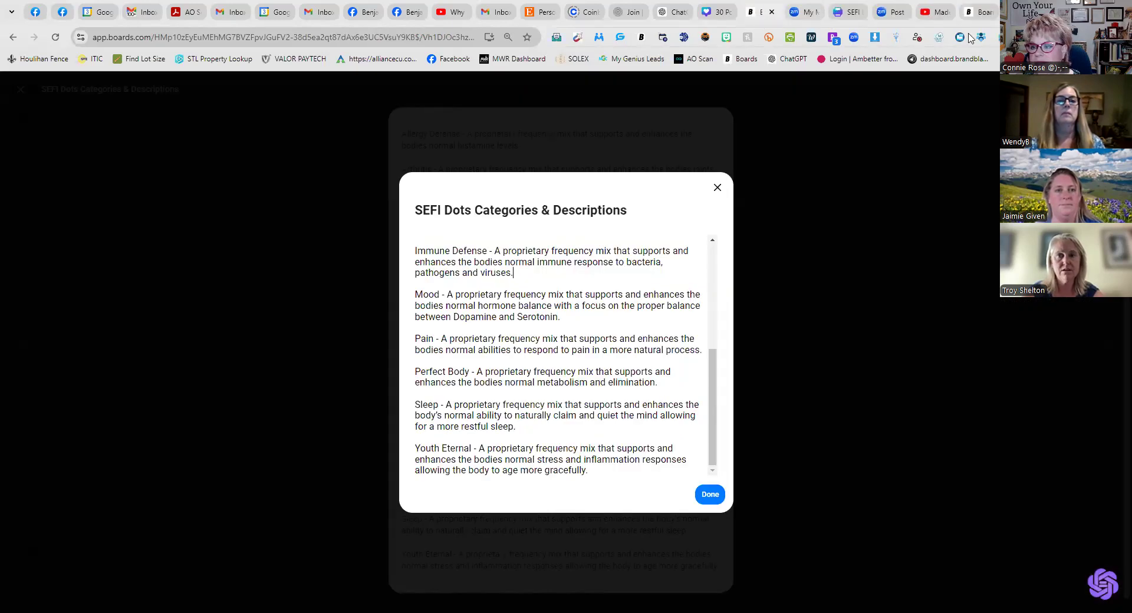
pyautogui.click(975, 14)
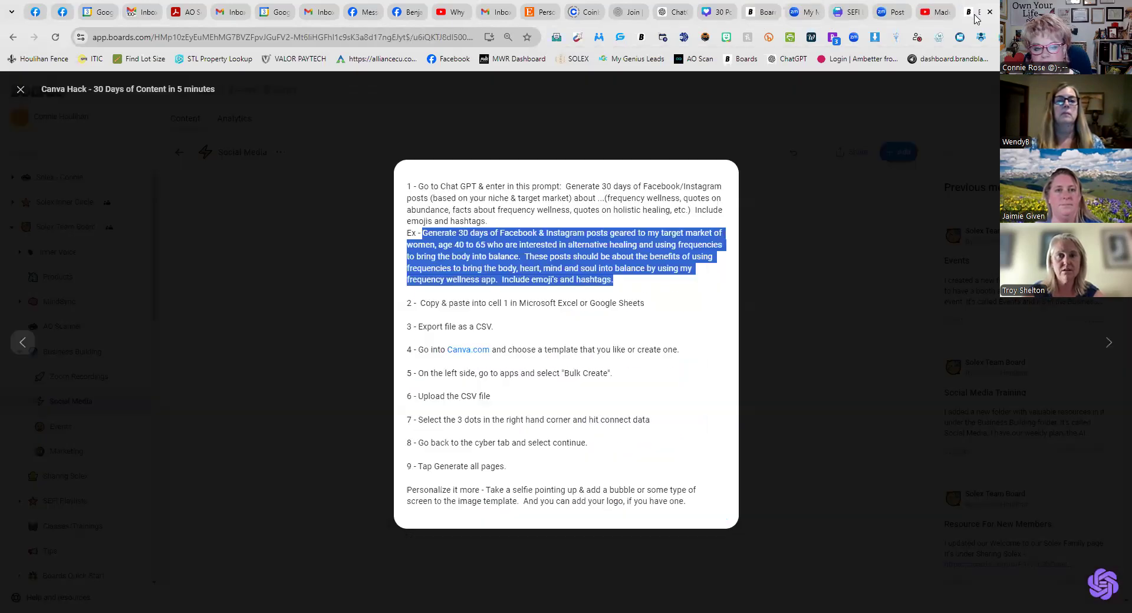
pyautogui.click(677, 284)
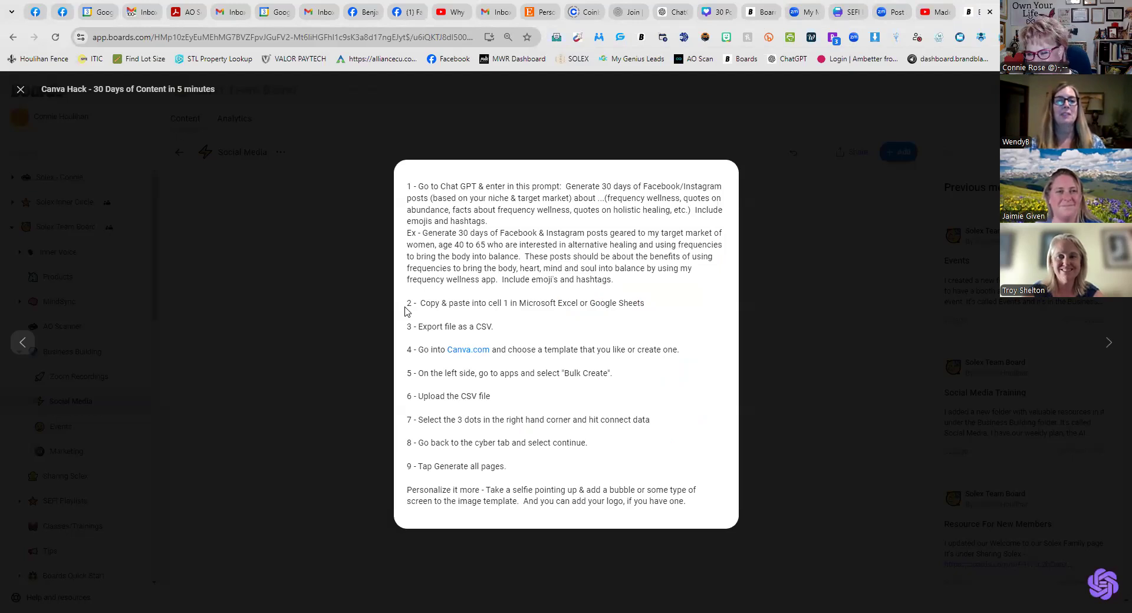
# Look over the SEFI Dots Categories & Descriptions note, finish its editing, and return to the Canva Hack instructions.
pyautogui.click(758, 10)
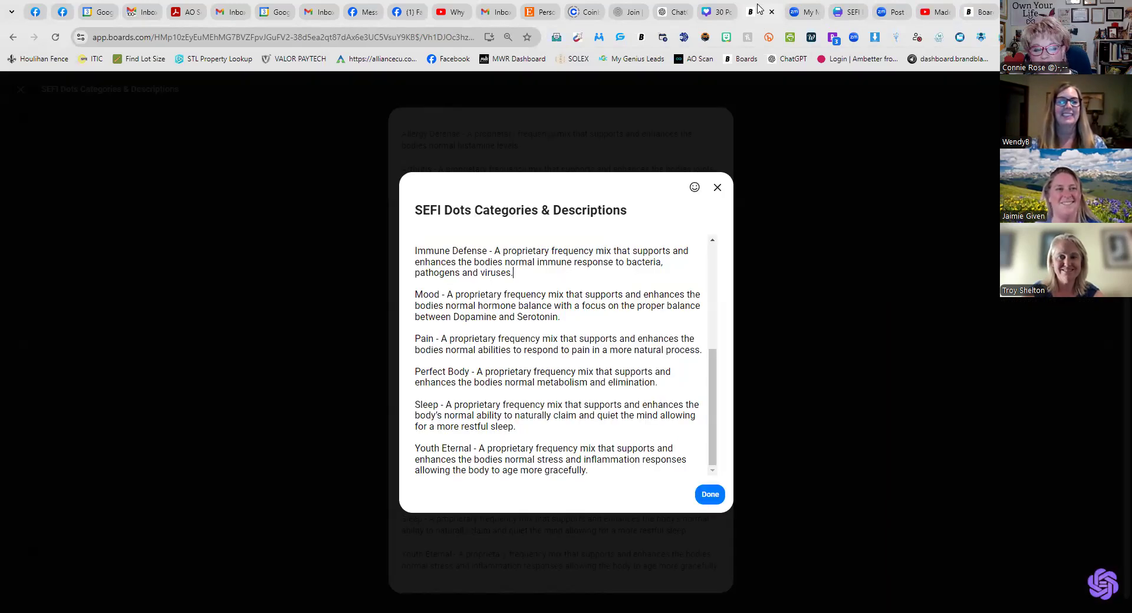
pyautogui.scroll(2, 521, 264)
pyautogui.scroll(3, 522, 264)
pyautogui.scroll(-4, 589, 324)
pyautogui.scroll(4, 645, 378)
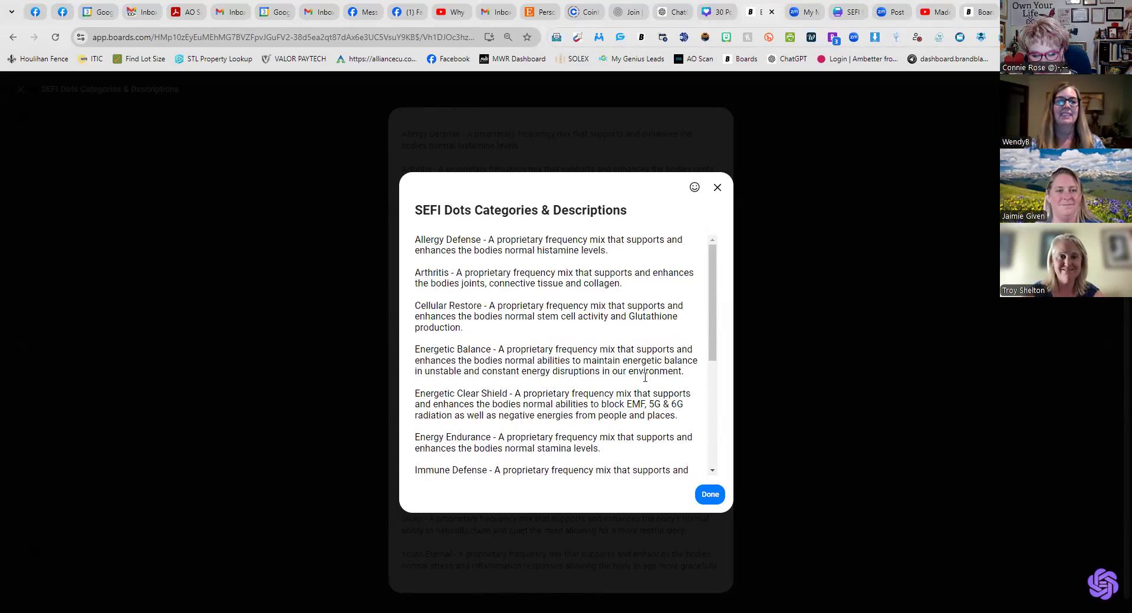
pyautogui.click(703, 496)
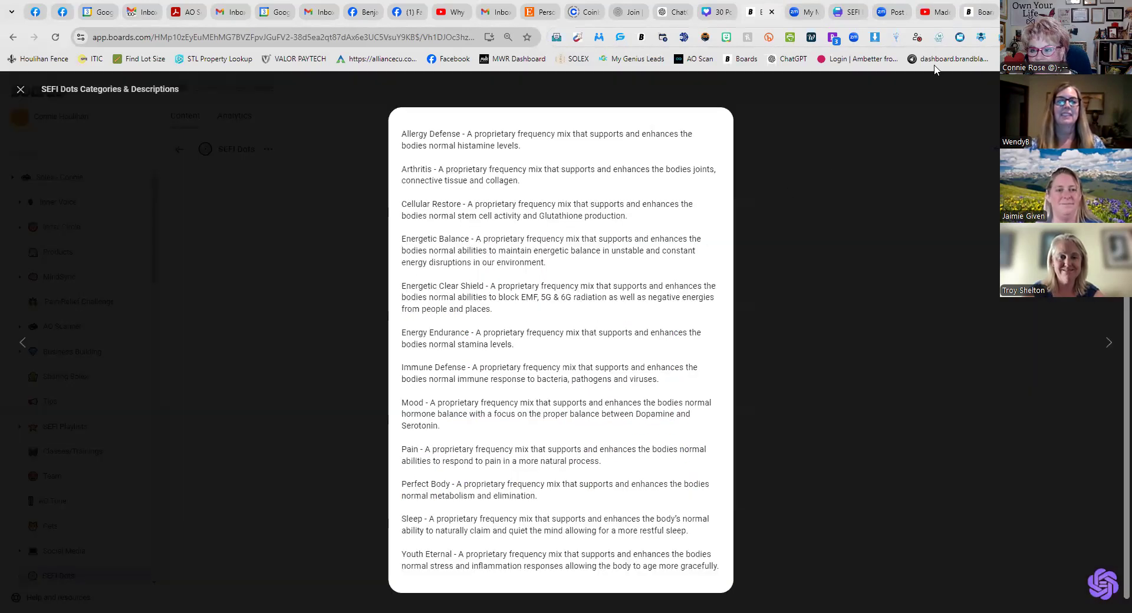
pyautogui.click(978, 12)
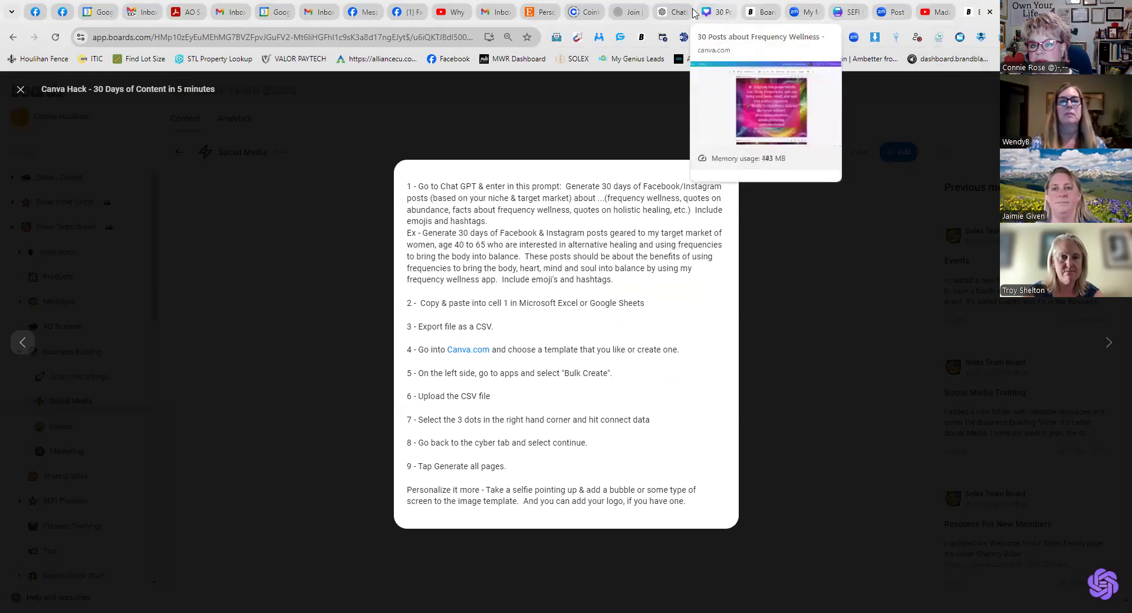
# Copy ChatGPT's complete 30-day posts response from the conversation.
pyautogui.click(675, 12)
pyautogui.scroll(10, 693, 359)
pyautogui.scroll(-6, 727, 381)
pyautogui.scroll(-15, 727, 380)
pyautogui.scroll(-15, 632, 356)
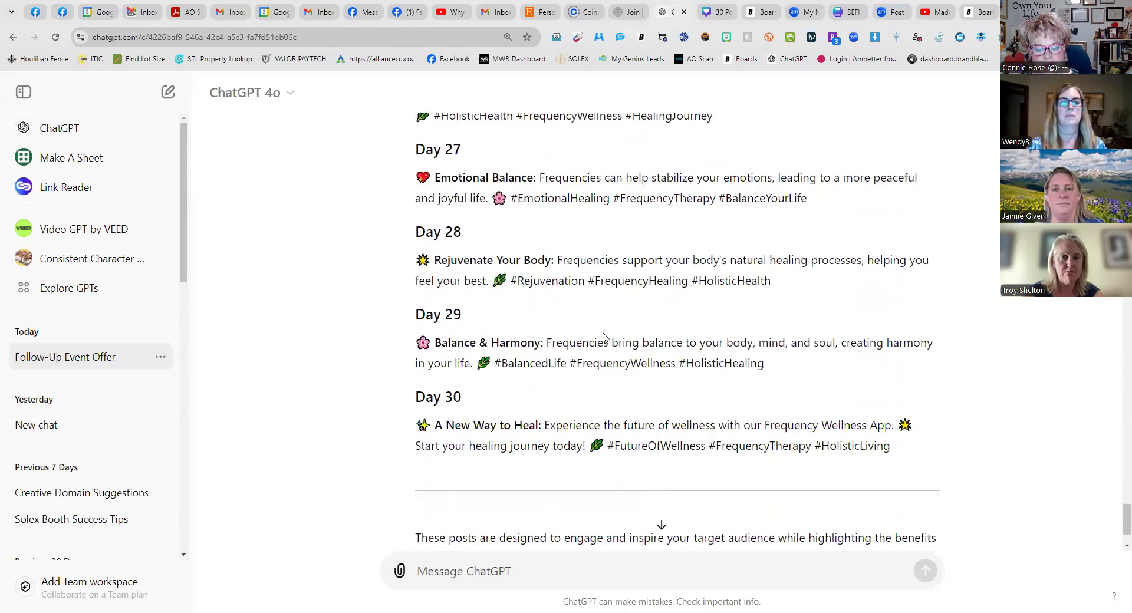
pyautogui.scroll(-3, 602, 338)
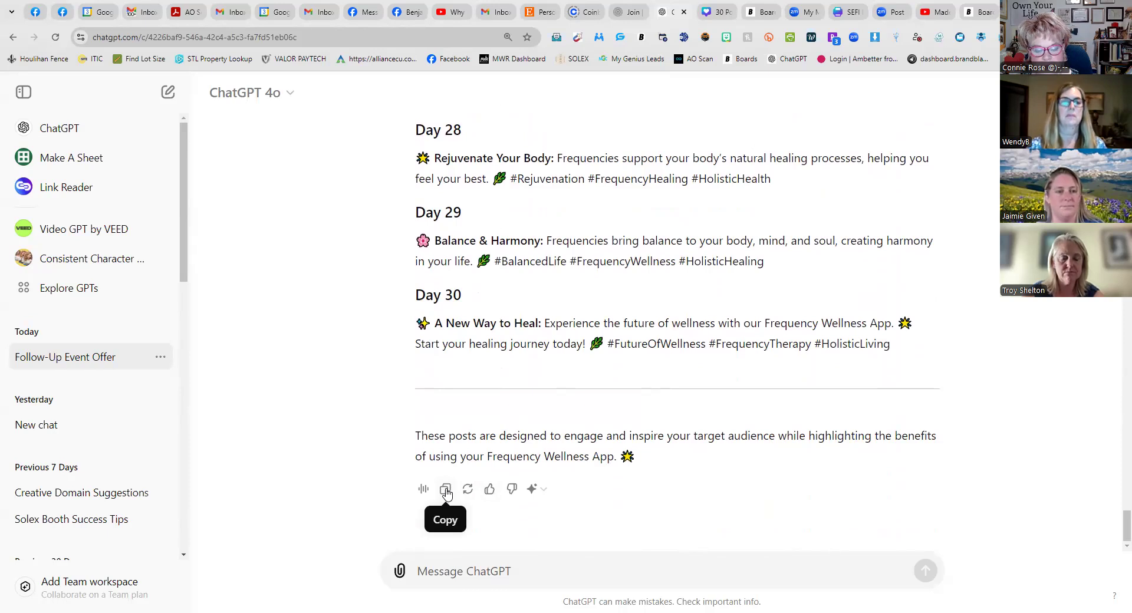
pyautogui.click(446, 492)
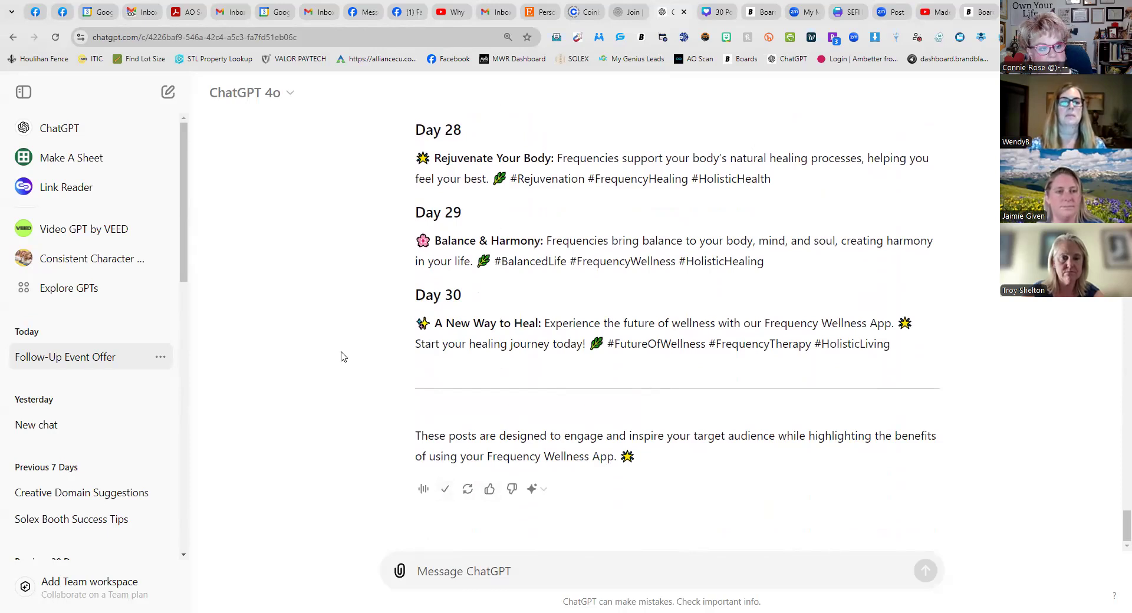
# Switch to Gmail, minimize the open email draft, and open Google Sheets from the Google apps.
pyautogui.click(143, 14)
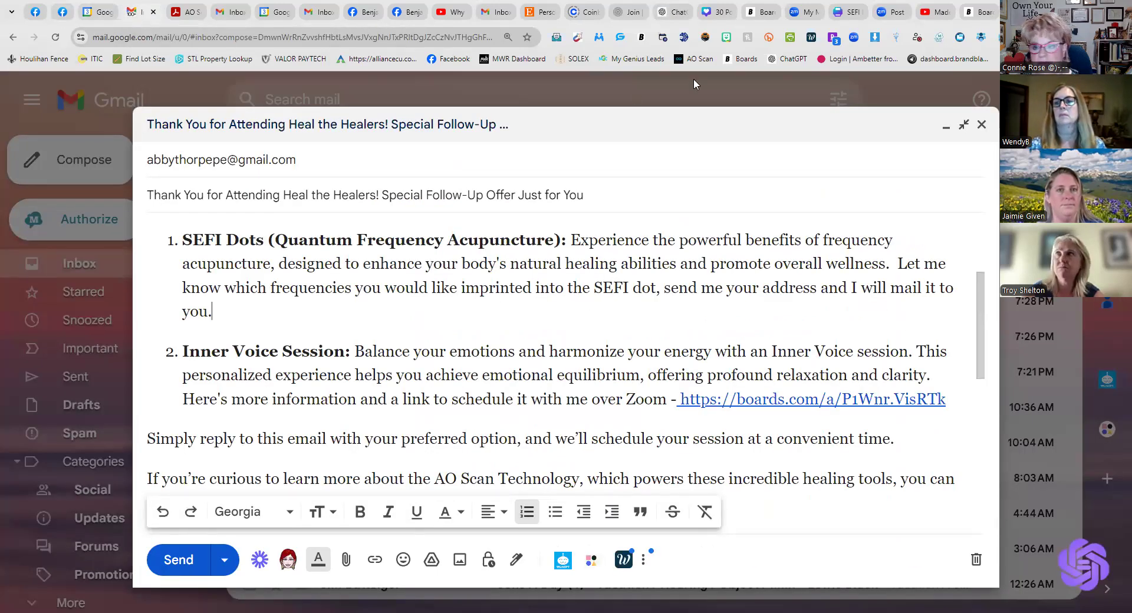
pyautogui.click(1064, 99)
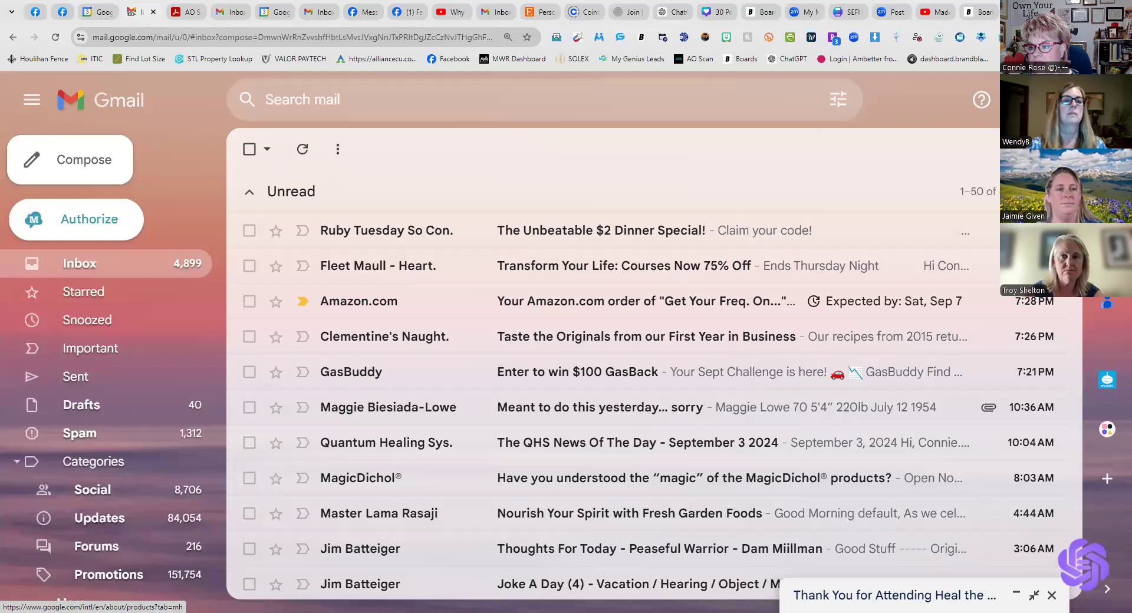
pyautogui.click(1064, 100)
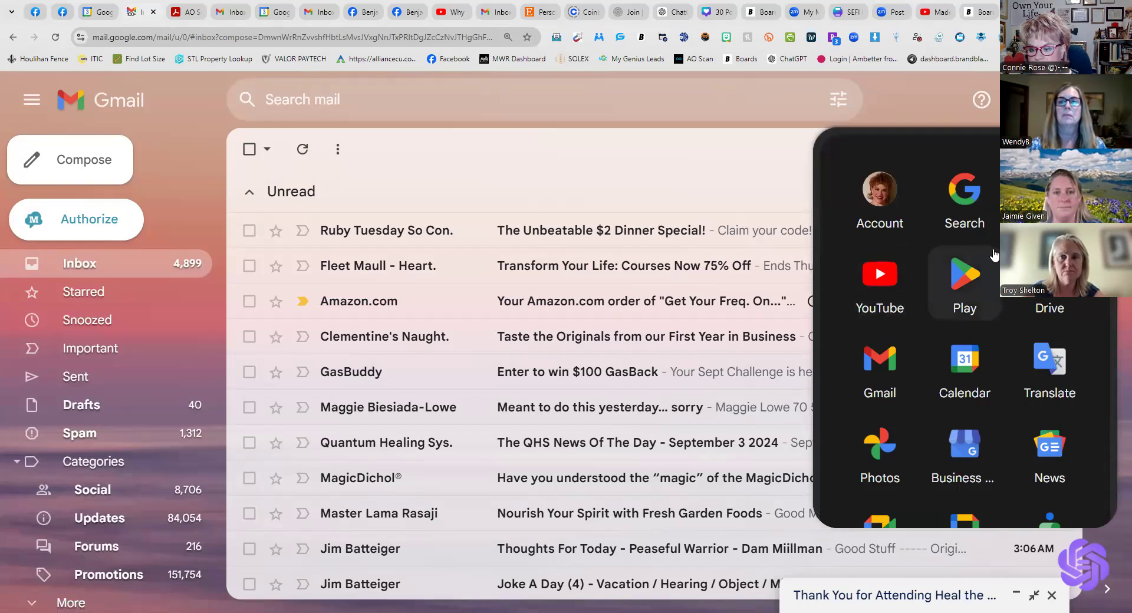
pyautogui.scroll(-3, 996, 253)
pyautogui.scroll(-5, 995, 253)
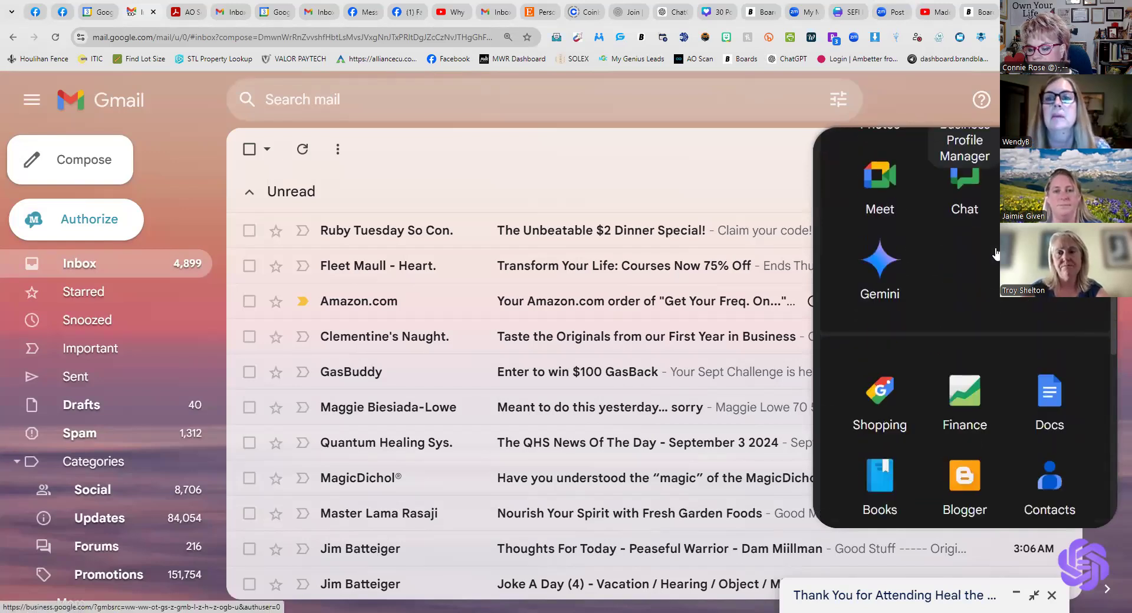
pyautogui.scroll(-3, 995, 254)
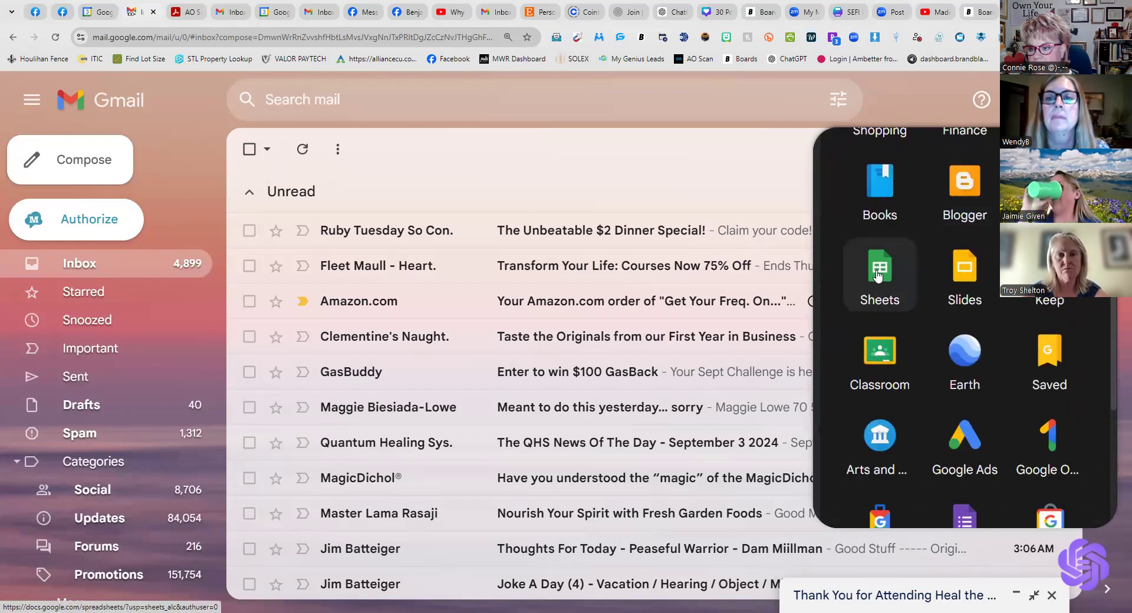
pyautogui.click(878, 276)
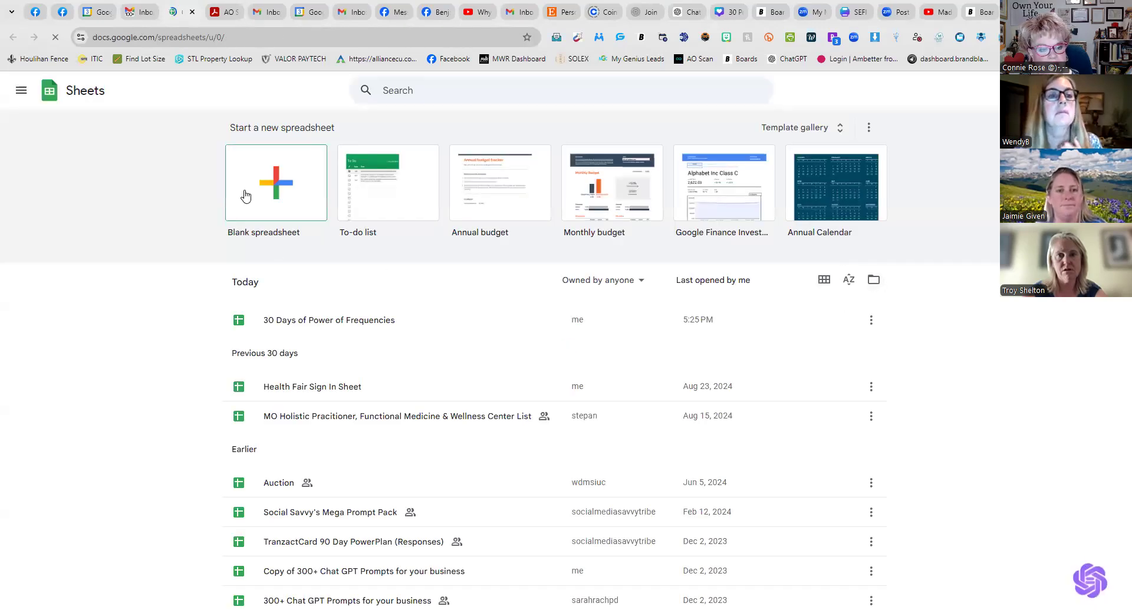
# Create a blank spreadsheet and check the pasting instruction in the Canva Hack note.
pyautogui.click(276, 185)
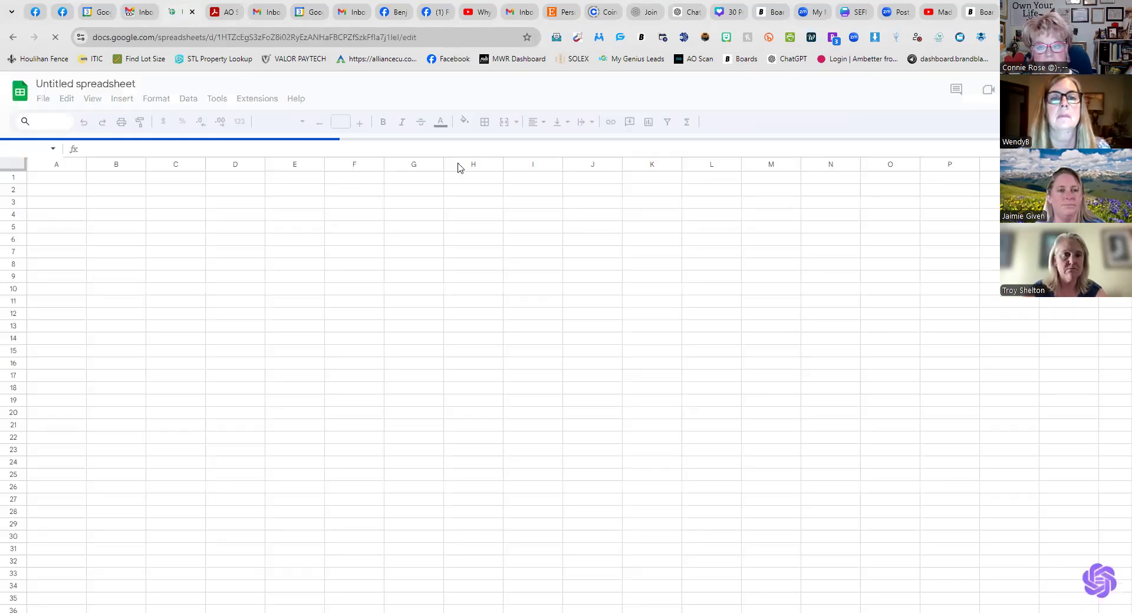
pyautogui.click(980, 11)
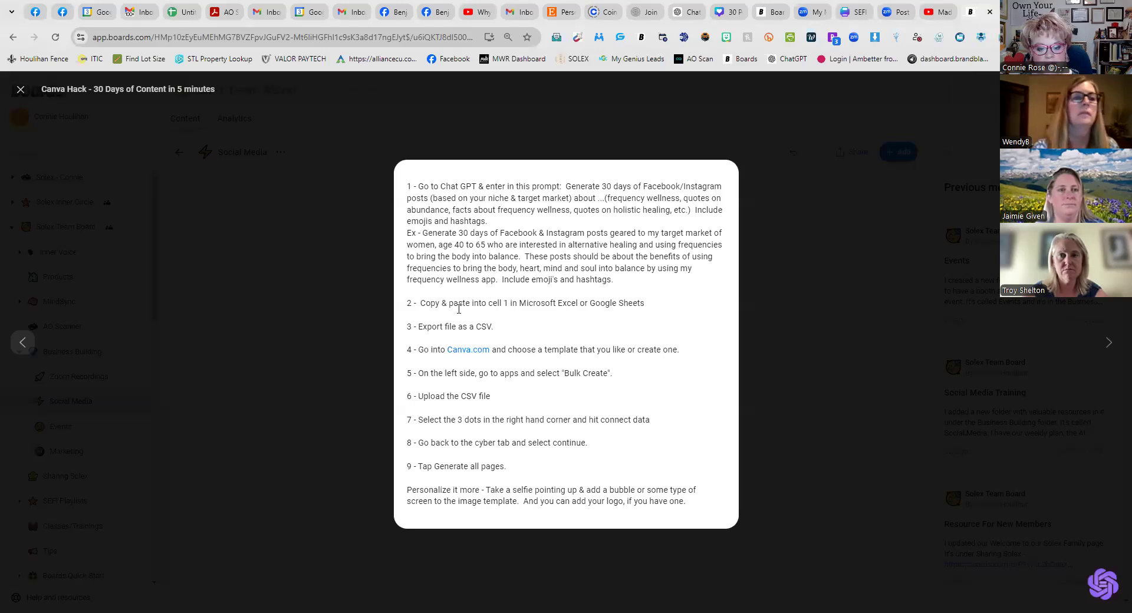
pyautogui.click(503, 303)
pyautogui.write('1')
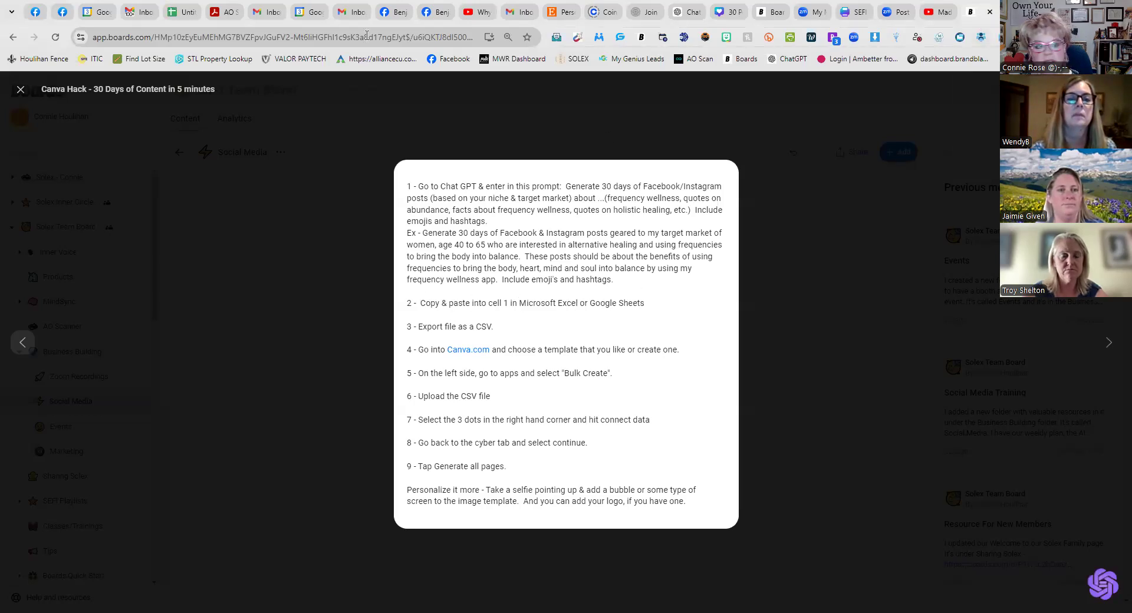
# Return to the untitled spreadsheet and paste the copied 30-day posts starting in cell A1.
pyautogui.click(179, 12)
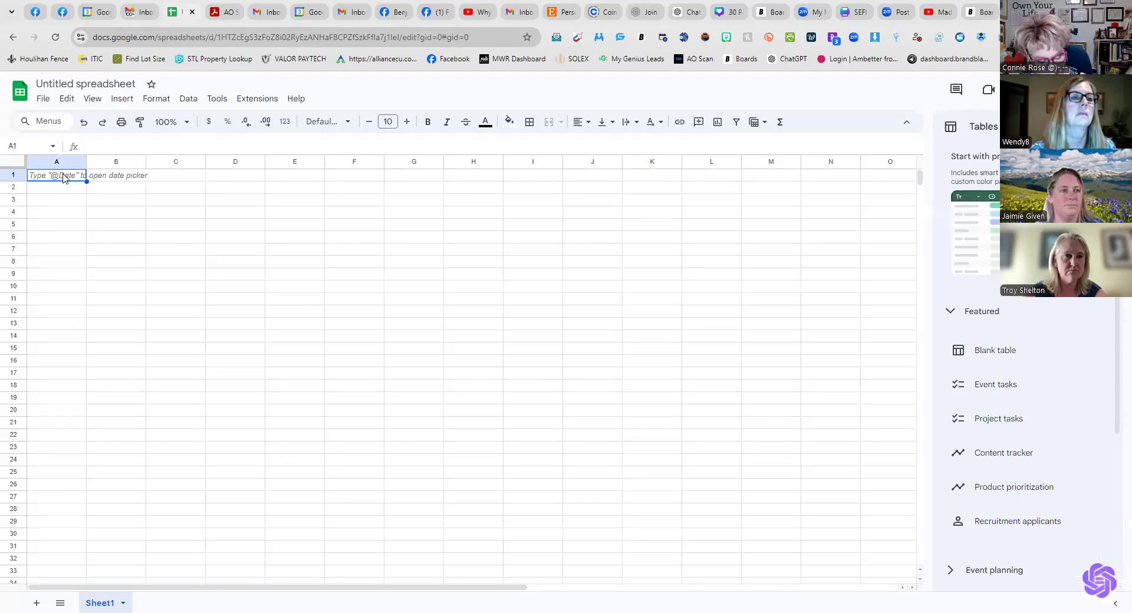
pyautogui.hotkey('ctrl', 'v')
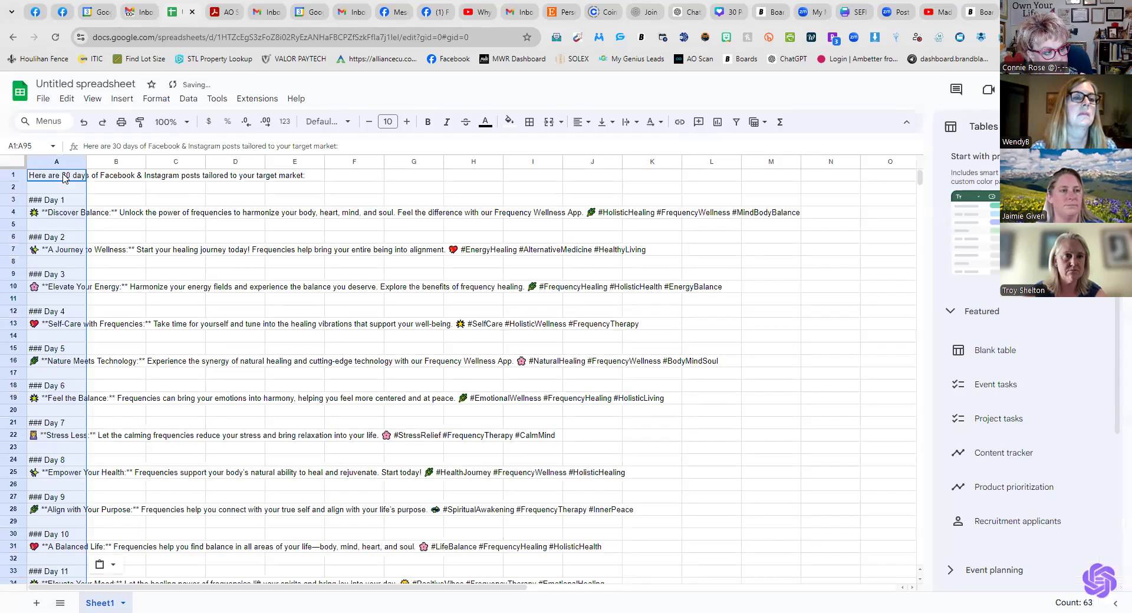
pyautogui.click(100, 199)
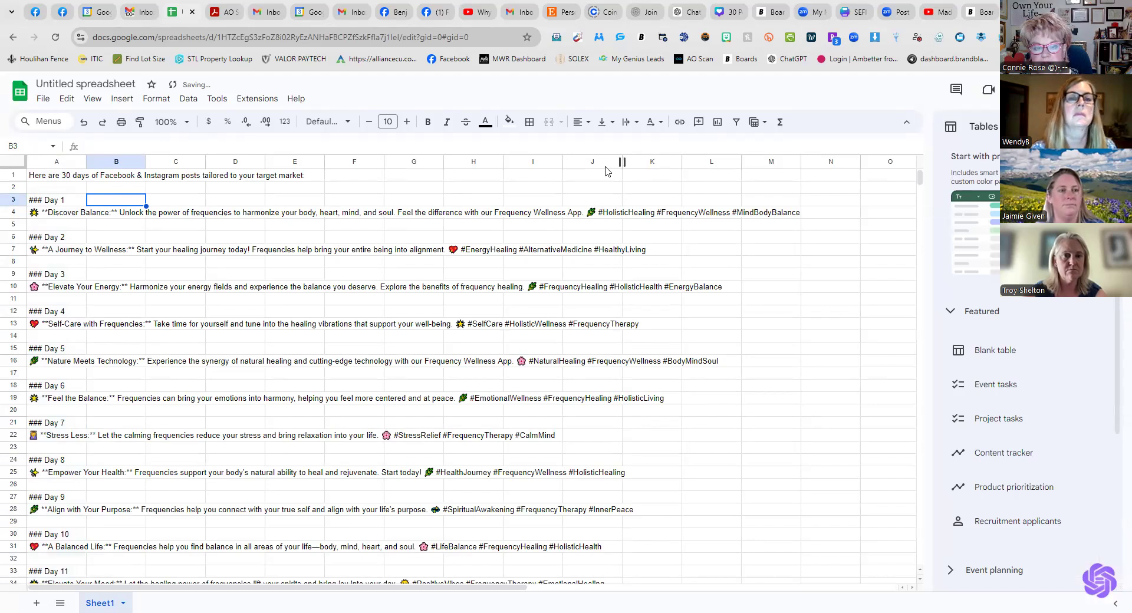
# Try to select the intro, blank and day-heading rows through row 33 together and find an option to delete them.
pyautogui.click(11, 174)
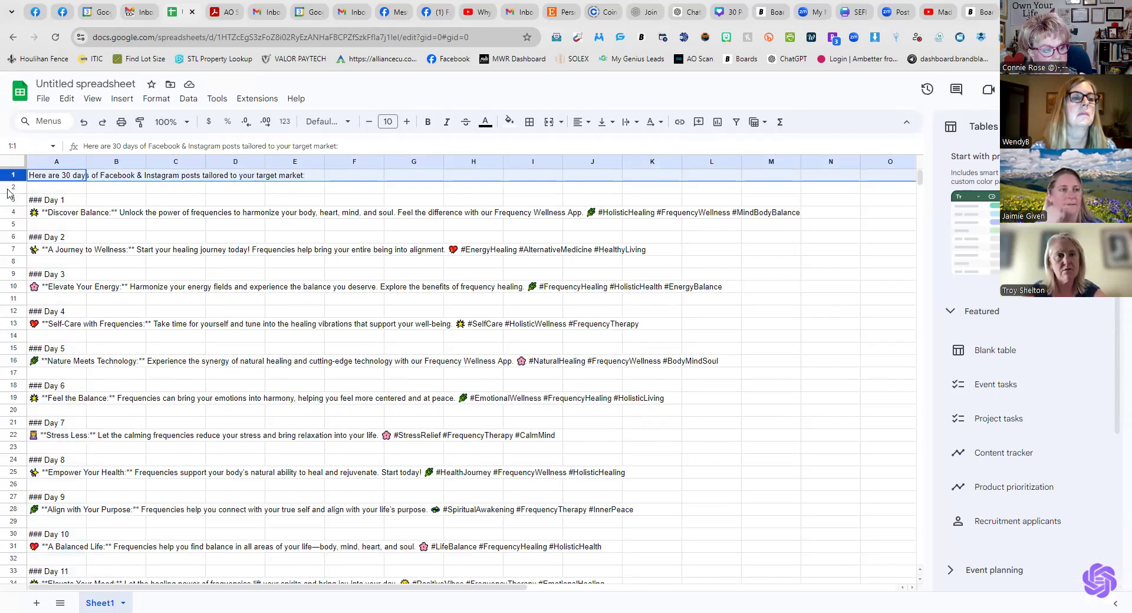
pyautogui.keyDown('ctrl'); pyautogui.click(12, 187); pyautogui.keyUp('ctrl')
pyautogui.keyDown('ctrl'); pyautogui.click(12, 200); pyautogui.keyUp('ctrl')
pyautogui.keyDown('ctrl'); pyautogui.click(5, 225); pyautogui.keyUp('ctrl')
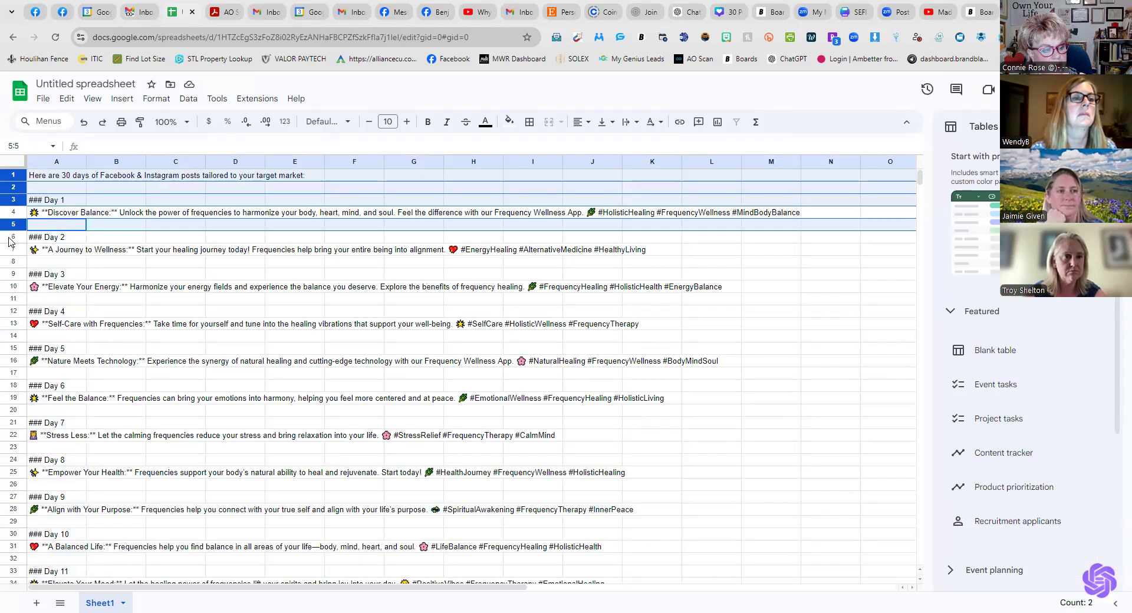
pyautogui.keyDown('ctrl'); pyautogui.click(7, 237); pyautogui.keyUp('ctrl')
pyautogui.keyDown('ctrl'); pyautogui.click(7, 261); pyautogui.keyUp('ctrl')
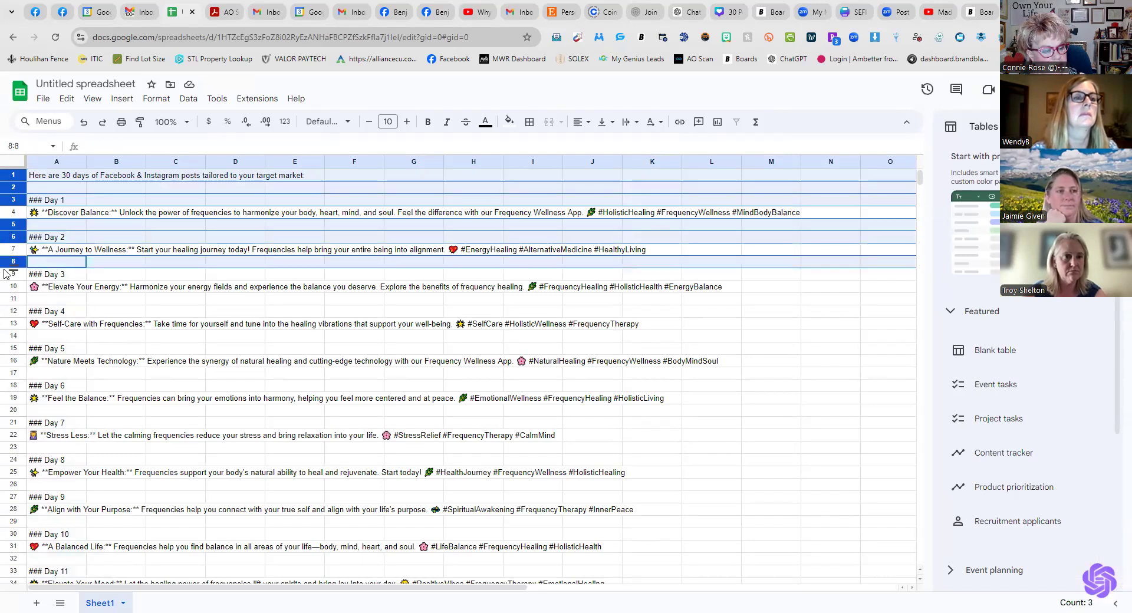
pyautogui.keyDown('ctrl'); pyautogui.click(7, 274); pyautogui.keyUp('ctrl')
pyautogui.keyDown('ctrl'); pyautogui.click(6, 298); pyautogui.keyUp('ctrl')
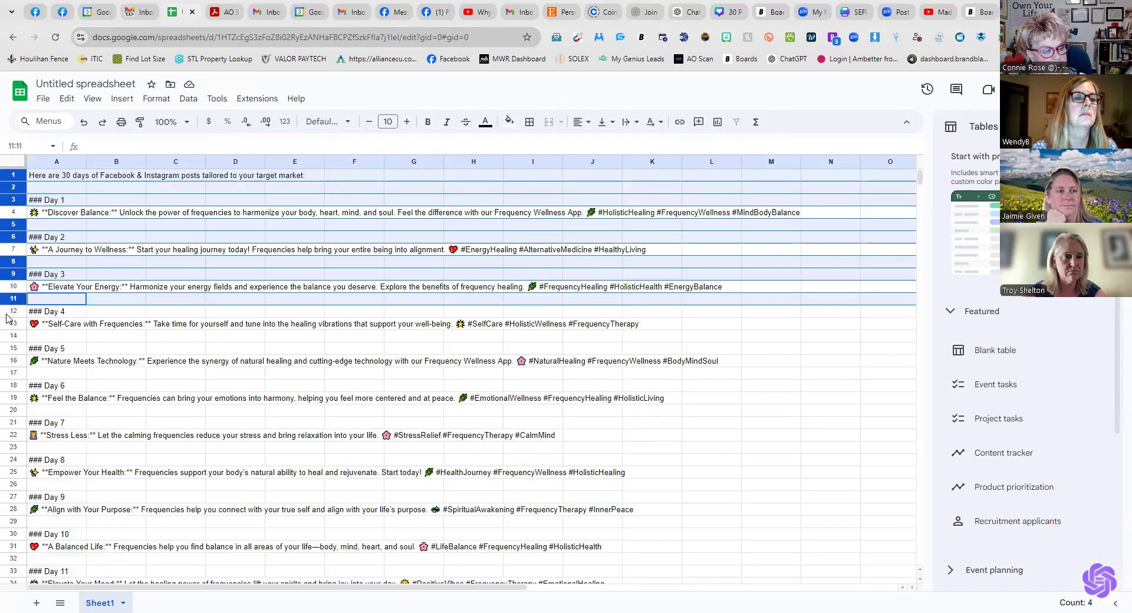
pyautogui.keyDown('ctrl'); pyautogui.click(6, 311); pyautogui.keyUp('ctrl')
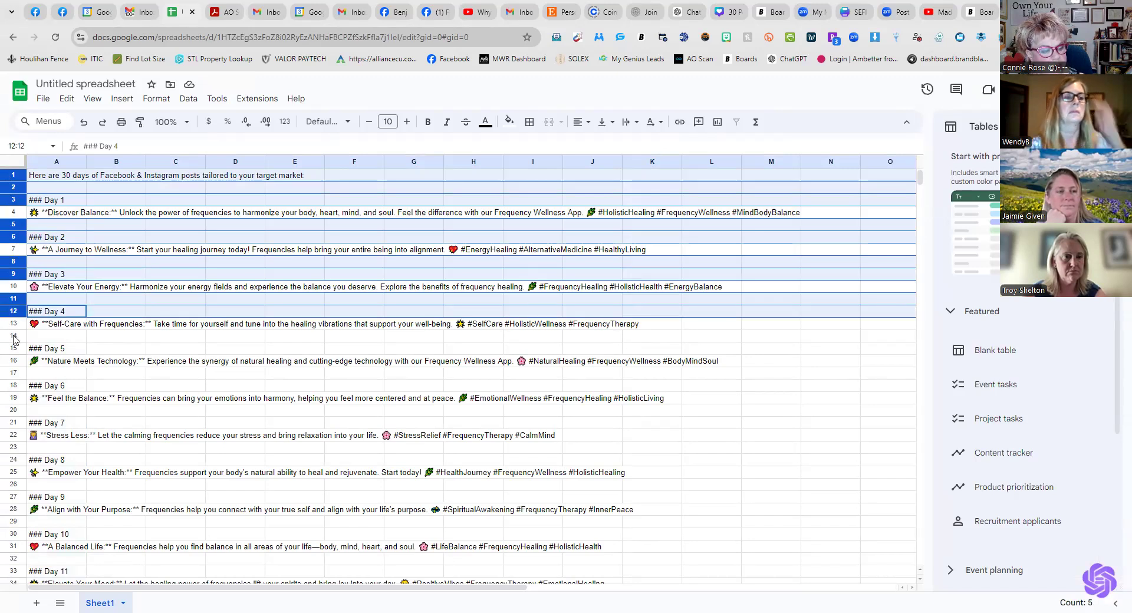
pyautogui.keyDown('ctrl'); pyautogui.click(11, 336); pyautogui.keyUp('ctrl')
pyautogui.keyDown('ctrl'); pyautogui.click(7, 348); pyautogui.keyUp('ctrl')
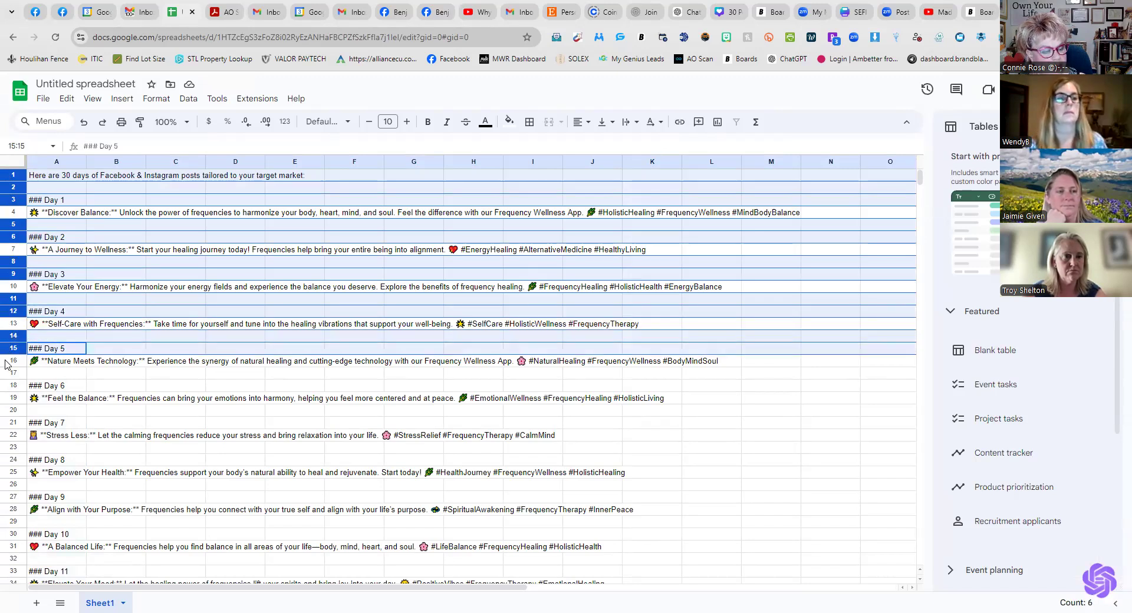
pyautogui.moveTo(8, 373); pyautogui.dragTo(8, 386)
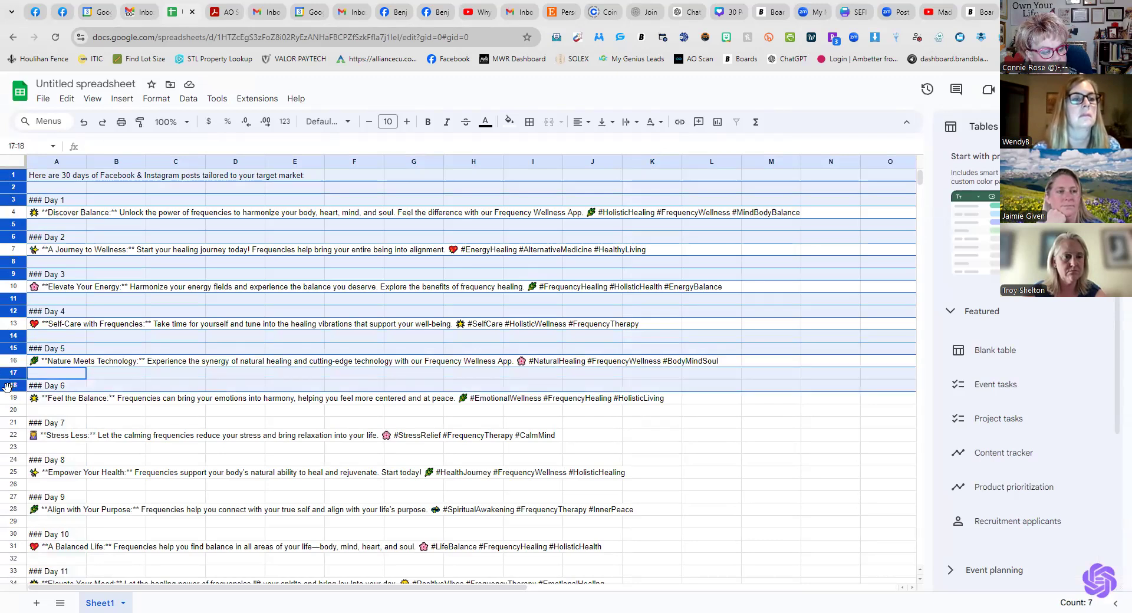
pyautogui.keyDown('ctrl'); pyautogui.click(9, 411); pyautogui.keyUp('ctrl')
pyautogui.keyDown('ctrl'); pyautogui.click(7, 423); pyautogui.keyUp('ctrl')
pyautogui.keyDown('ctrl'); pyautogui.click(7, 447); pyautogui.keyUp('ctrl')
pyautogui.keyDown('ctrl'); pyautogui.click(7, 460); pyautogui.keyUp('ctrl')
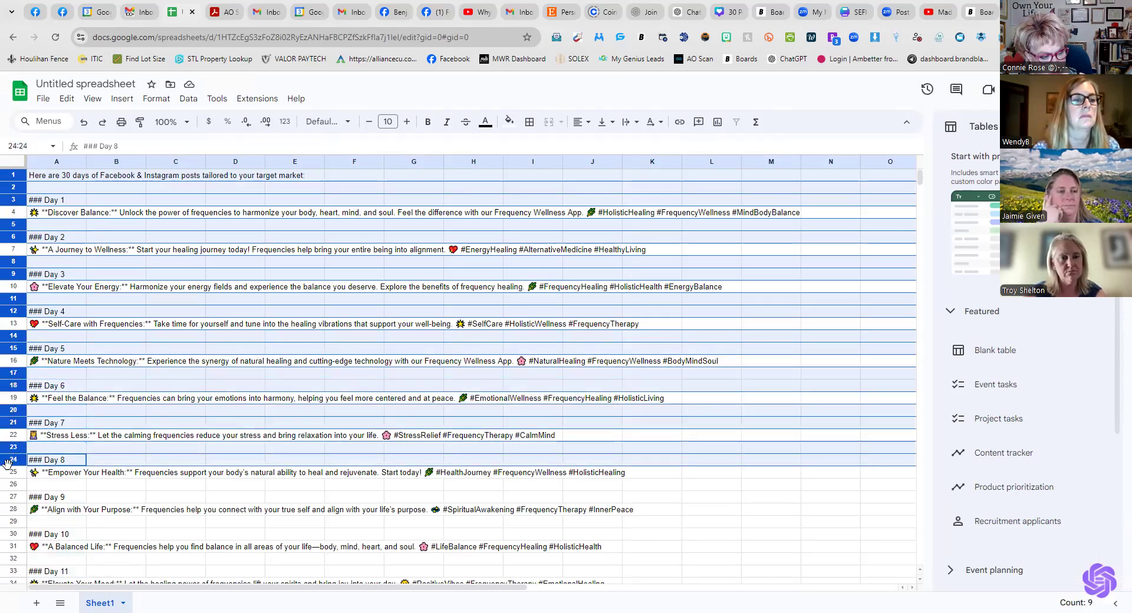
pyautogui.keyDown('ctrl'); pyautogui.click(8, 484); pyautogui.keyUp('ctrl')
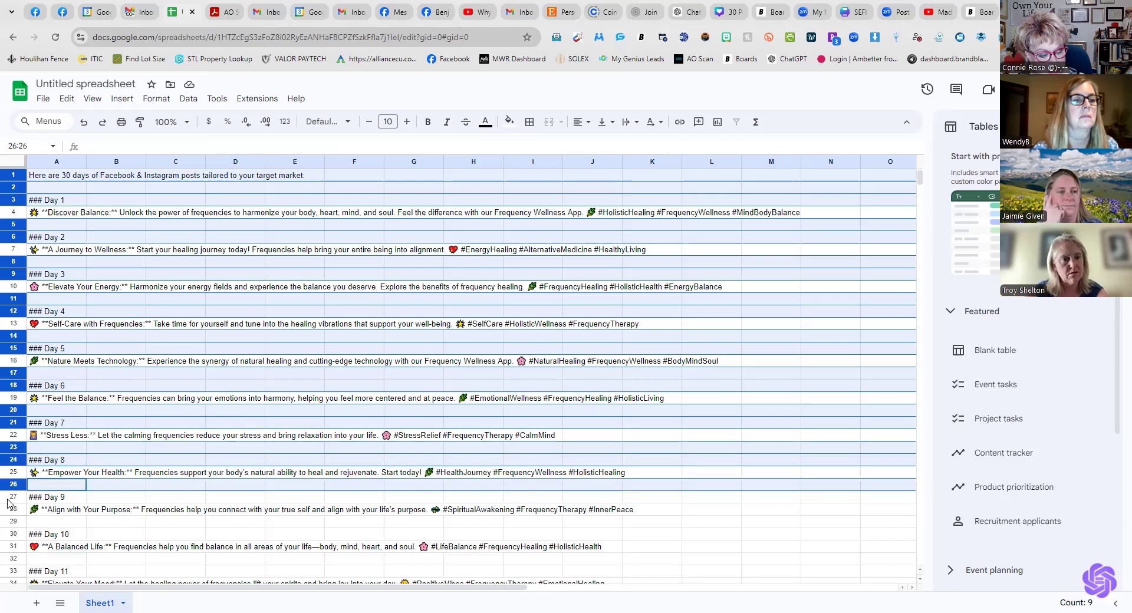
pyautogui.keyDown('ctrl'); pyautogui.click(9, 497); pyautogui.keyUp('ctrl')
pyautogui.keyDown('ctrl'); pyautogui.click(13, 521); pyautogui.keyUp('ctrl')
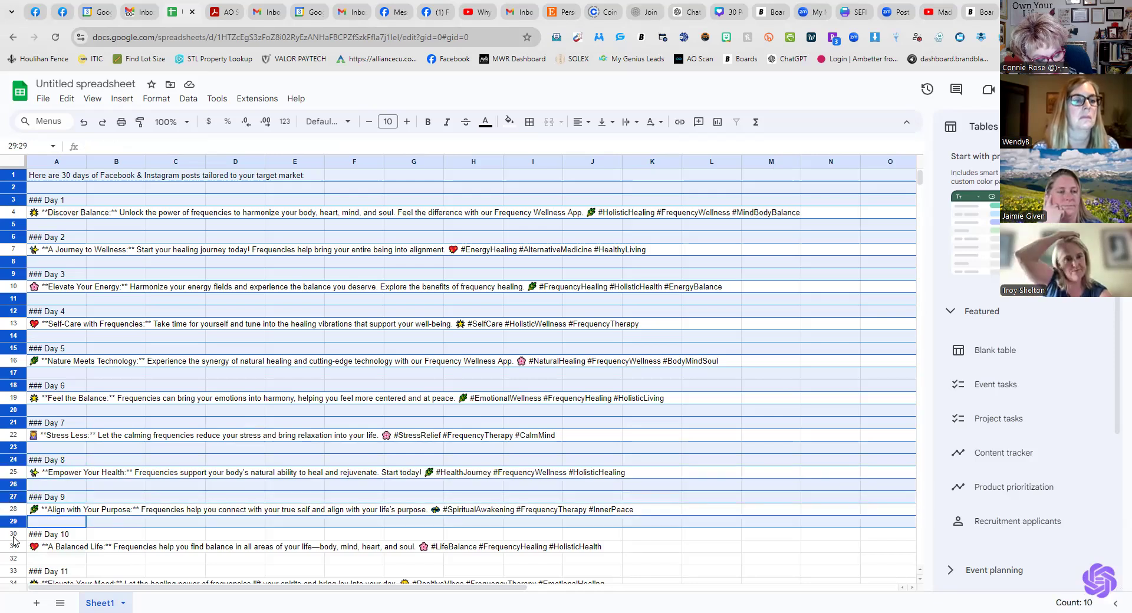
pyautogui.keyDown('ctrl'); pyautogui.click(9, 534); pyautogui.keyUp('ctrl')
pyautogui.keyDown('ctrl'); pyautogui.click(6, 558); pyautogui.keyUp('ctrl')
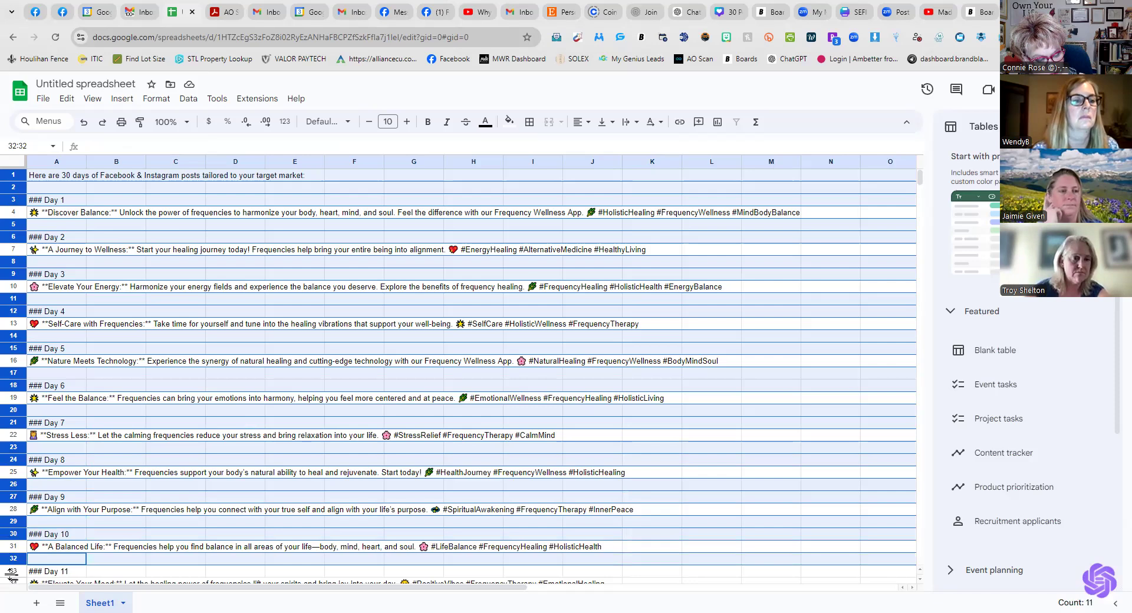
pyautogui.keyDown('ctrl'); pyautogui.click(11, 569); pyautogui.keyUp('ctrl')
pyautogui.rightClick(30, 568)
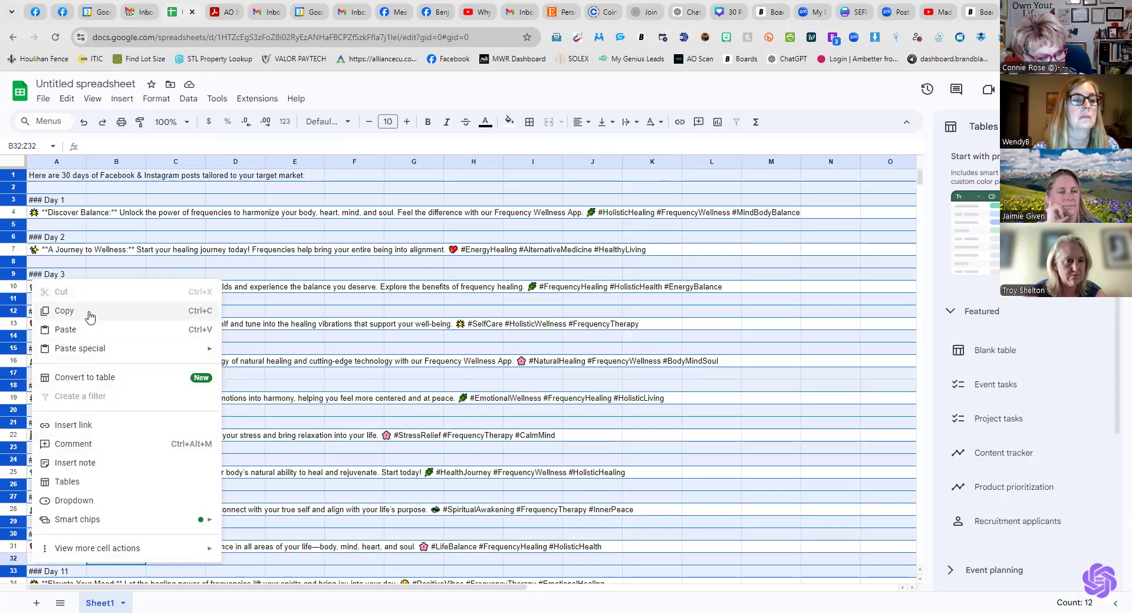
pyautogui.rightClick(282, 560)
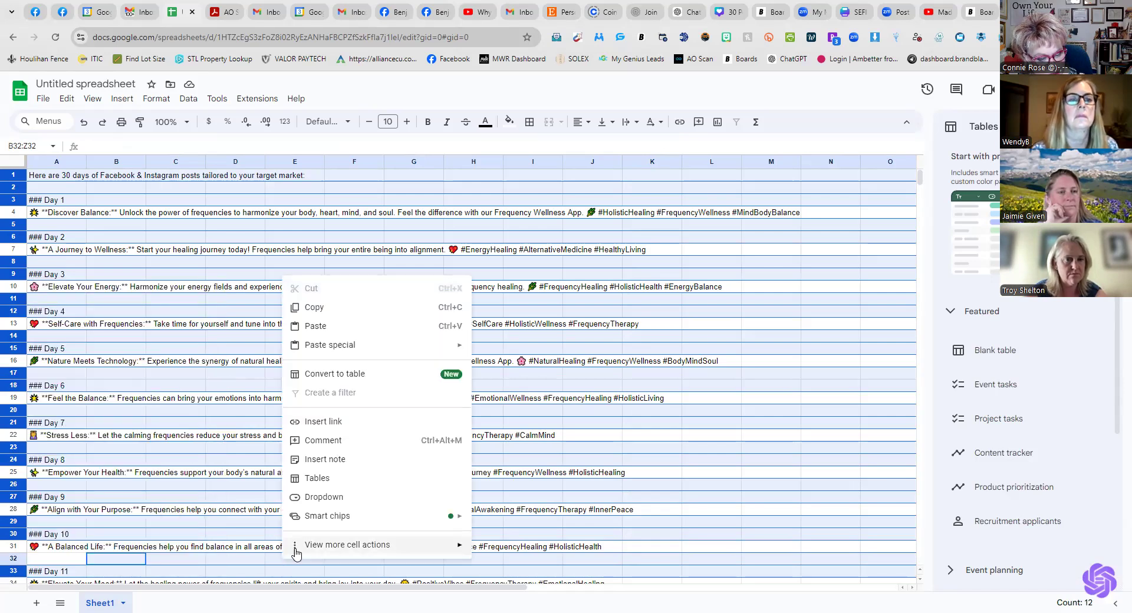
pyautogui.moveTo(462, 546)
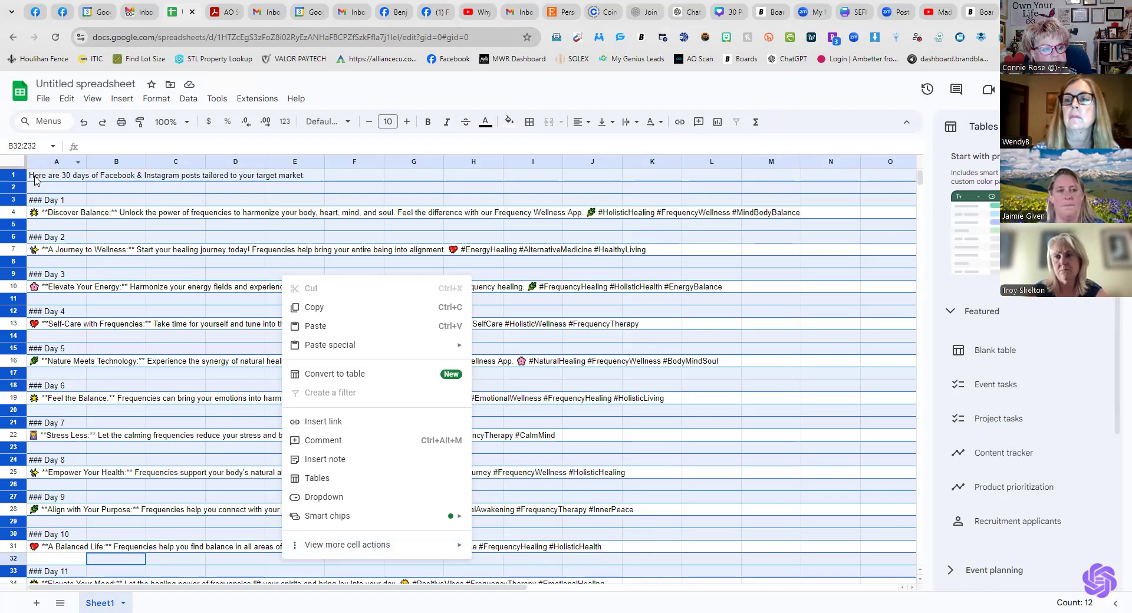
# Delete row 1 with the introductory sentence above the posts.
pyautogui.click(34, 180)
pyautogui.click(17, 174)
pyautogui.rightClick(16, 172)
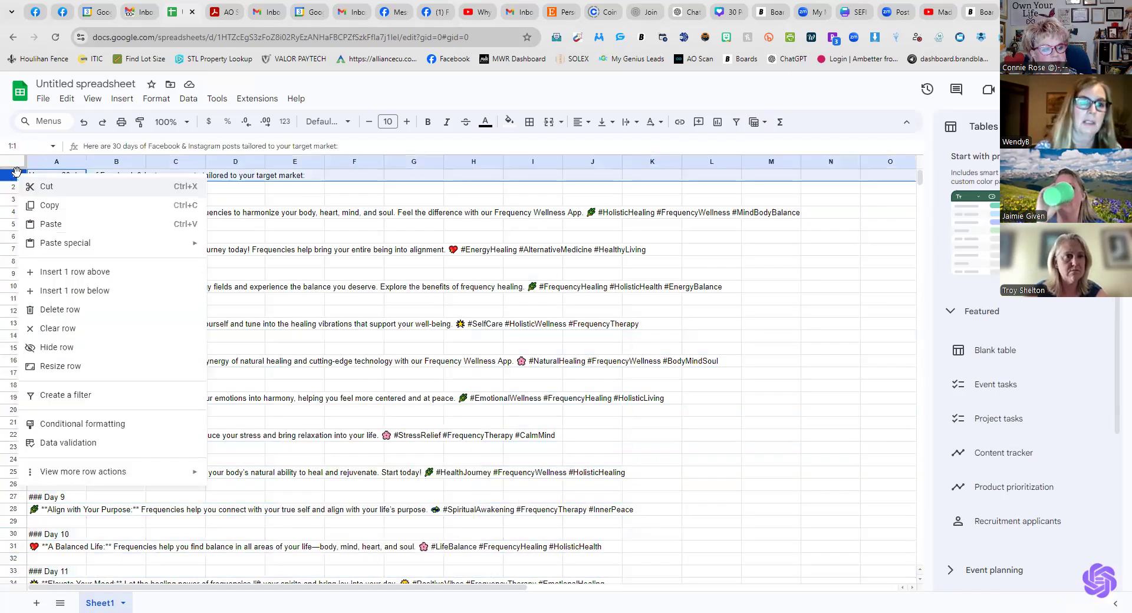
pyautogui.click(59, 309)
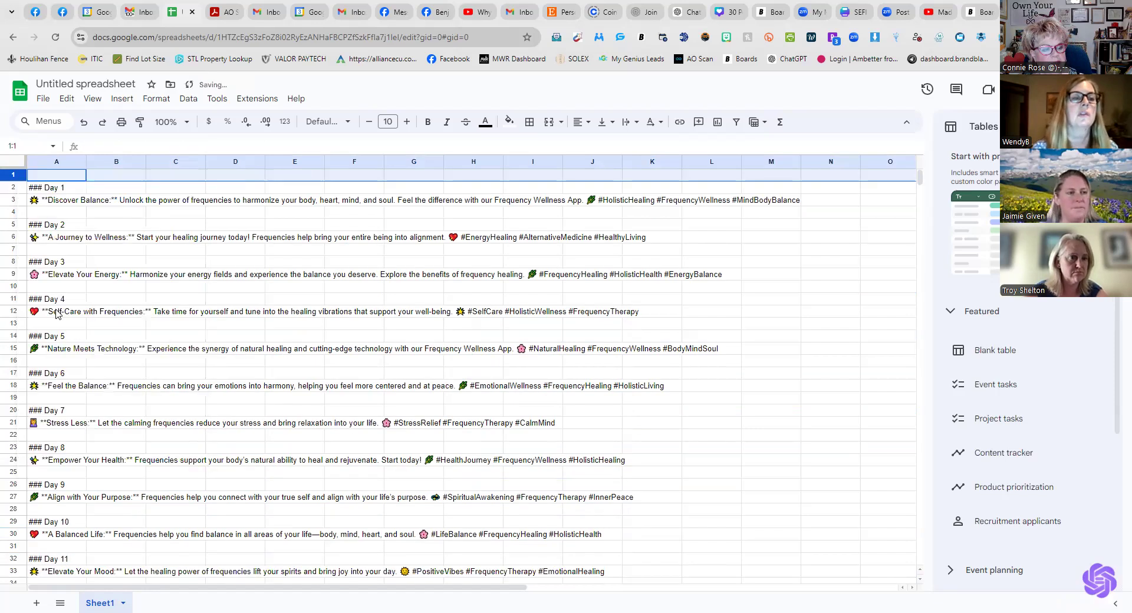
# Try to select the blank and day-heading rows 1, 2, 4, 5, 7 and 8 together for deletion.
pyautogui.click(12, 188)
pyautogui.keyDown('ctrl'); pyautogui.click(7, 212); pyautogui.keyUp('ctrl')
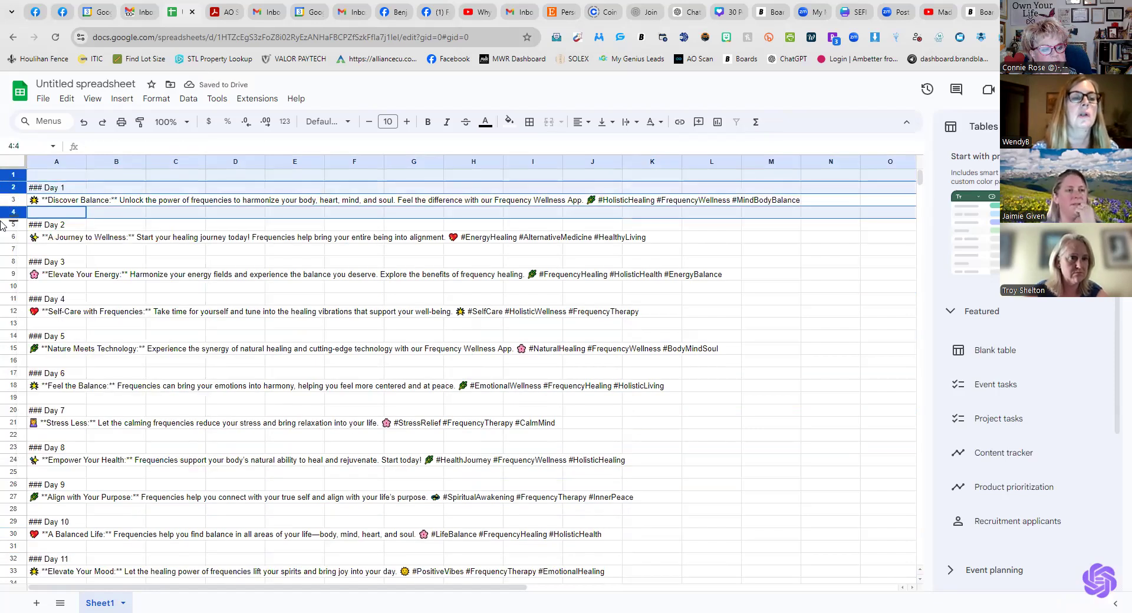
pyautogui.keyDown('ctrl'); pyautogui.click(7, 224); pyautogui.keyUp('ctrl')
pyautogui.keyDown('ctrl'); pyautogui.click(6, 249); pyautogui.keyUp('ctrl')
pyautogui.keyDown('ctrl'); pyautogui.click(7, 261); pyautogui.keyUp('ctrl')
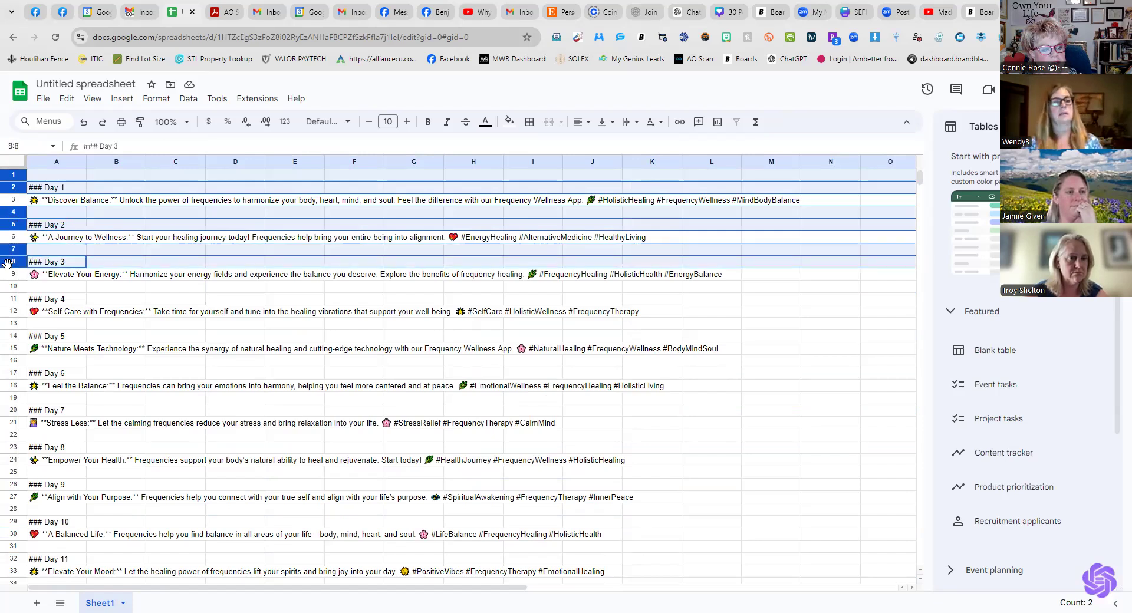
pyautogui.rightClick(37, 253)
# Try again with only rows 1, 2, 4 and 5 selected and look for a row deletion option.
pyautogui.click(6, 177)
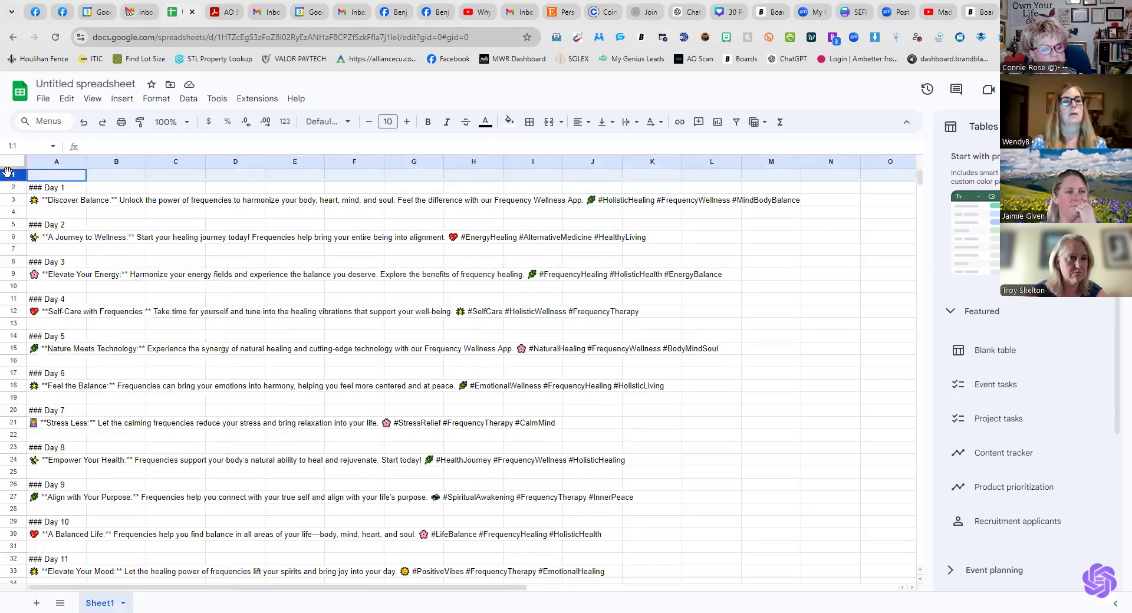
pyautogui.keyDown('ctrl'); pyautogui.click(6, 185); pyautogui.keyUp('ctrl')
pyautogui.keyDown('ctrl'); pyautogui.click(6, 213); pyautogui.keyUp('ctrl')
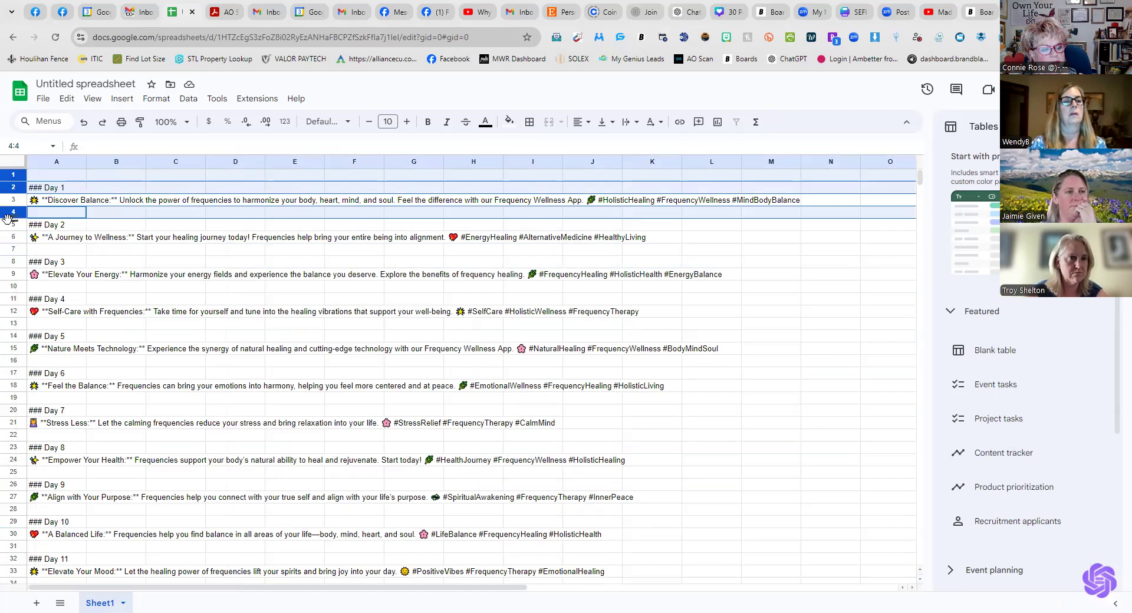
pyautogui.keyDown('ctrl'); pyautogui.click(5, 222); pyautogui.keyUp('ctrl')
pyautogui.keyDown('ctrl'); pyautogui.rightClick(57, 216); pyautogui.keyUp('ctrl')
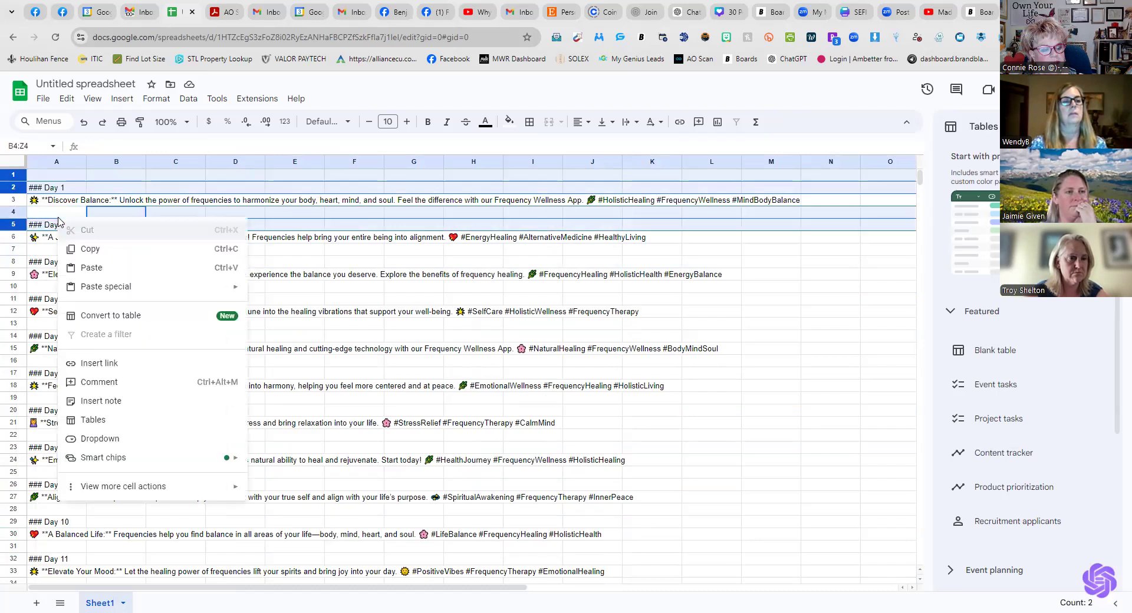
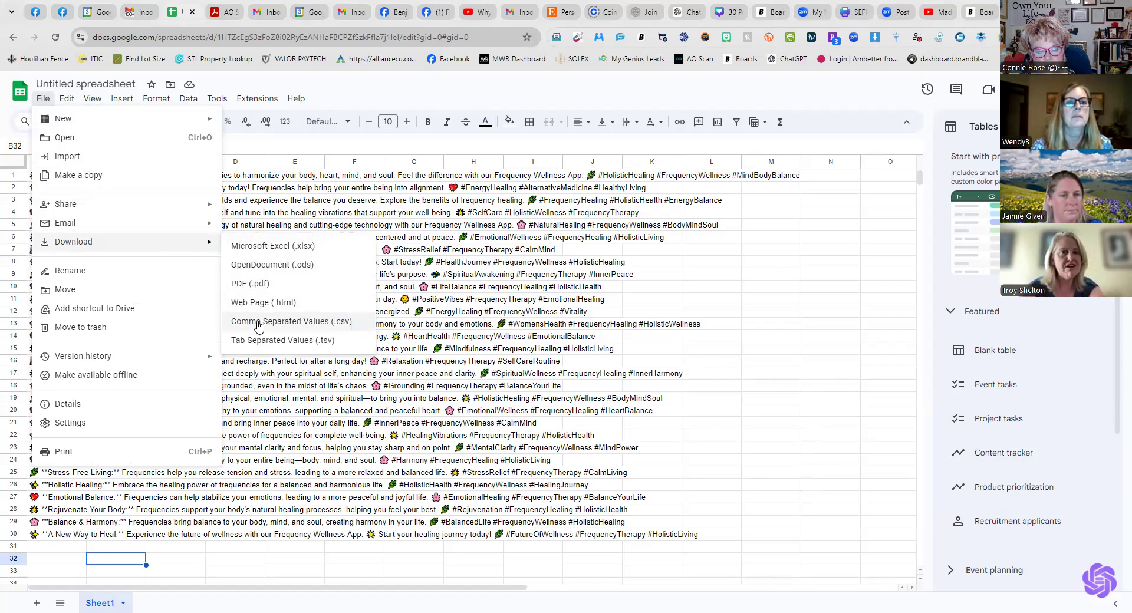
# Download the sheet as comma-separated values and choose the Documents > 1 - AO Scanner > Social Media folder as its save location.
pyautogui.click(258, 322)
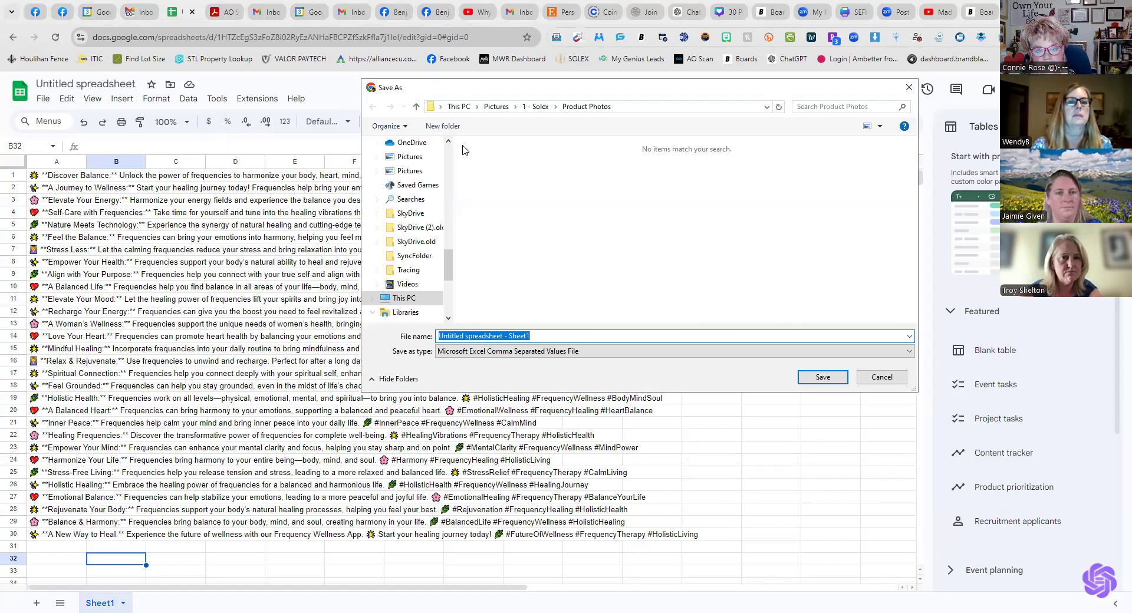
pyautogui.click(459, 106)
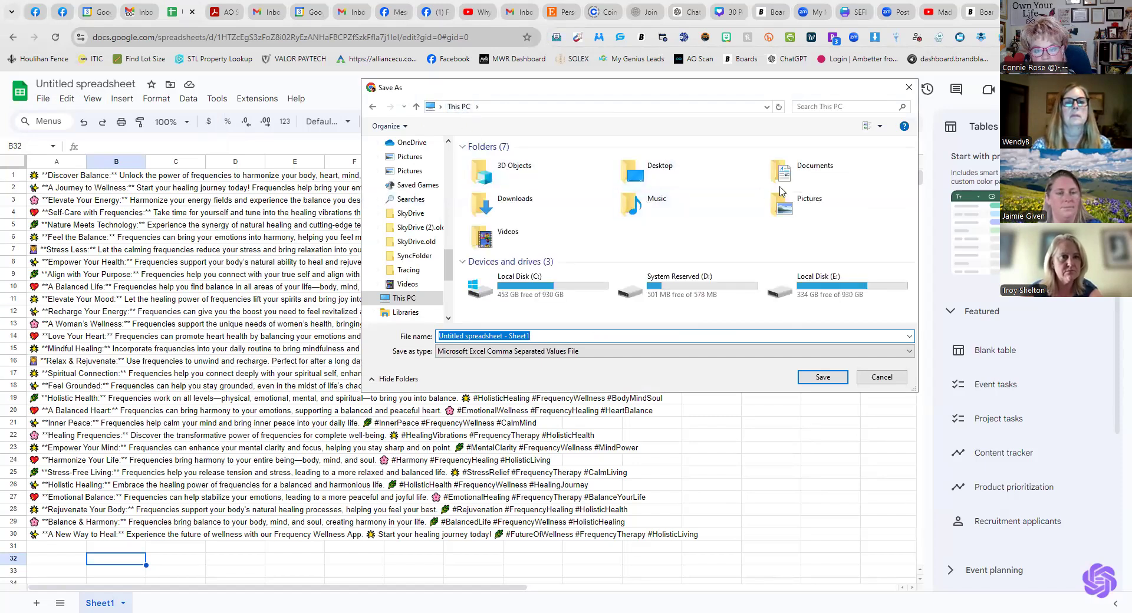
pyautogui.doubleClick(788, 176)
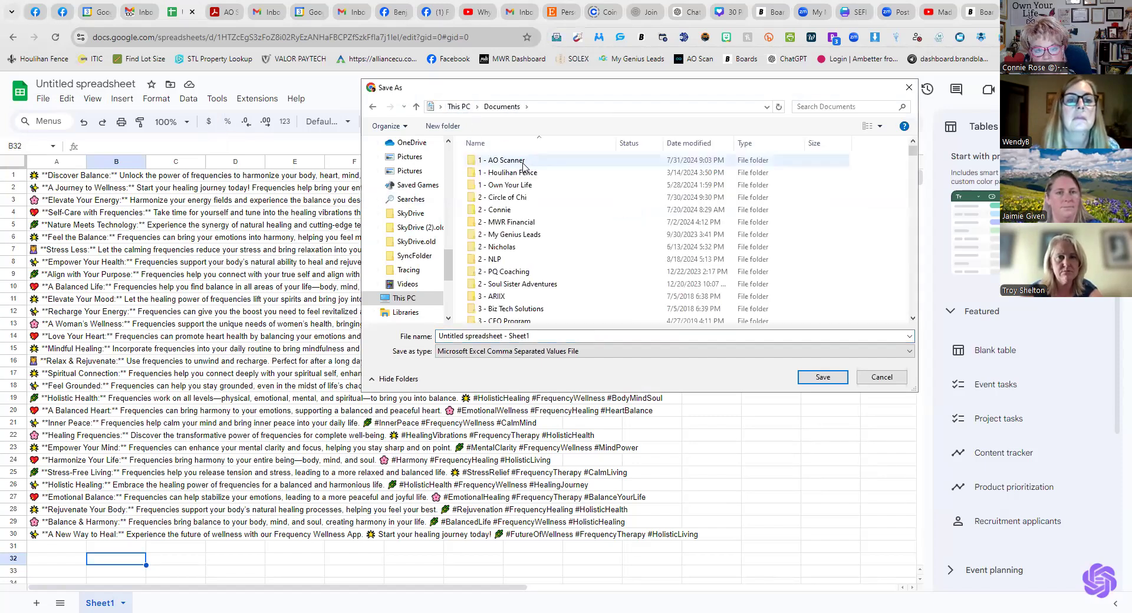
pyautogui.doubleClick(522, 161)
pyautogui.scroll(-5, 509, 251)
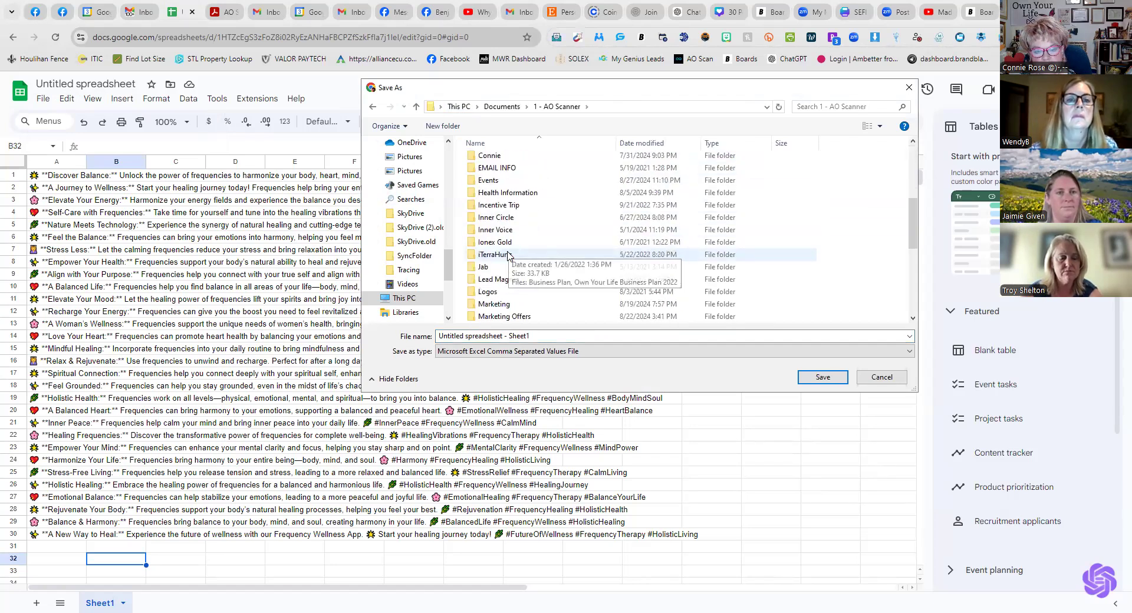
pyautogui.scroll(-3, 503, 271)
pyautogui.scroll(-2, 498, 295)
pyautogui.doubleClick(489, 317)
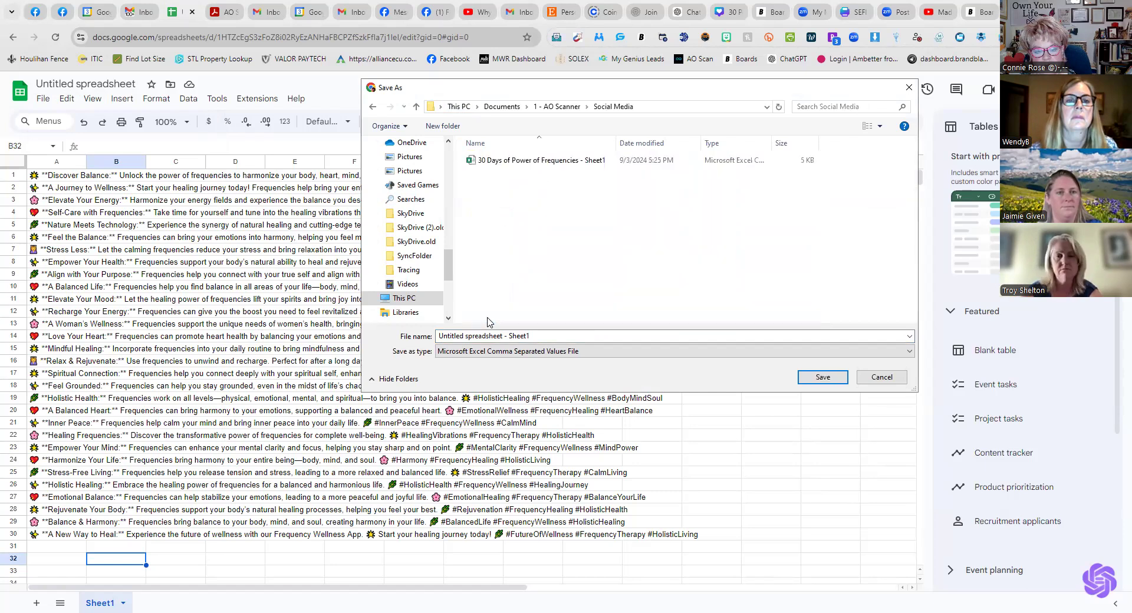
# Name the CSV file "30 Days of Frequency Wellness Benefits Posts" and save it in the Social Media folder.
pyautogui.tripleClick(552, 335)
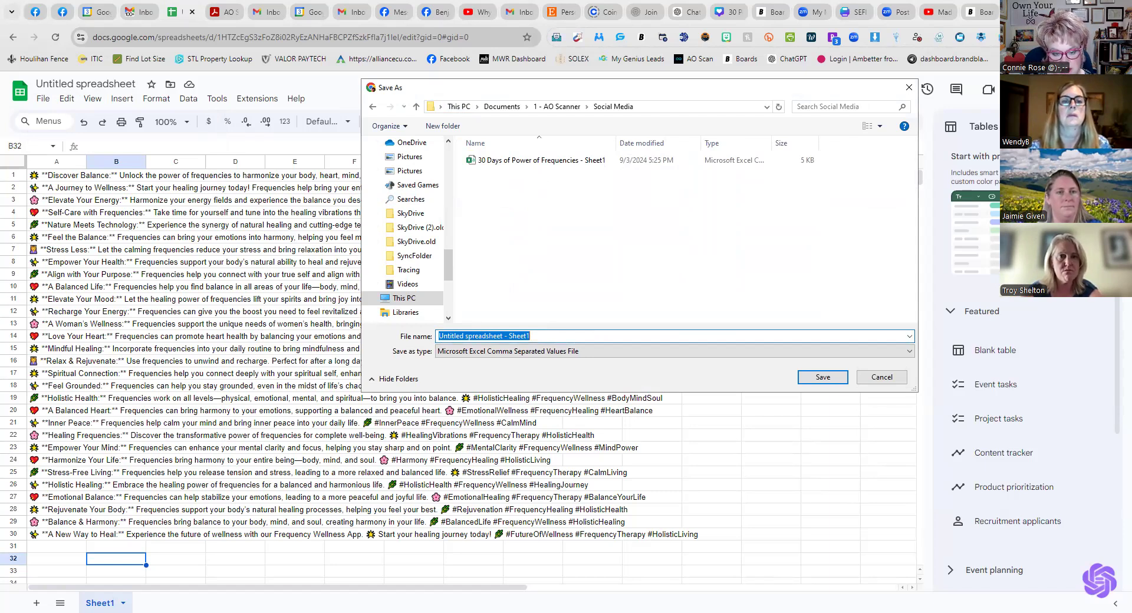
pyautogui.write('30 Days of')
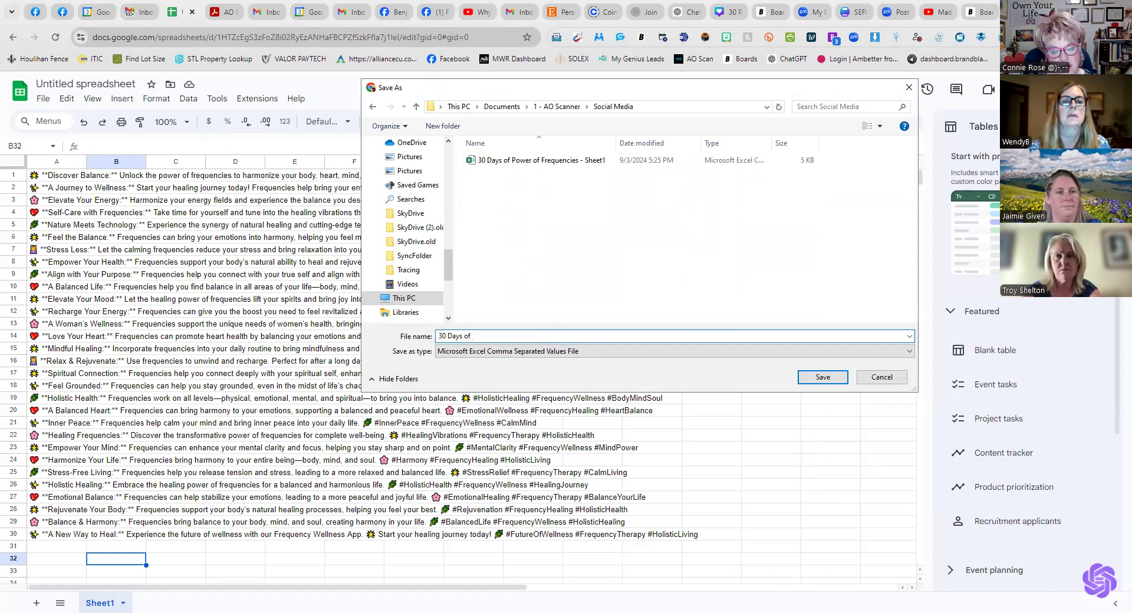
pyautogui.write(' Frequency Wellness Benefits Posts')
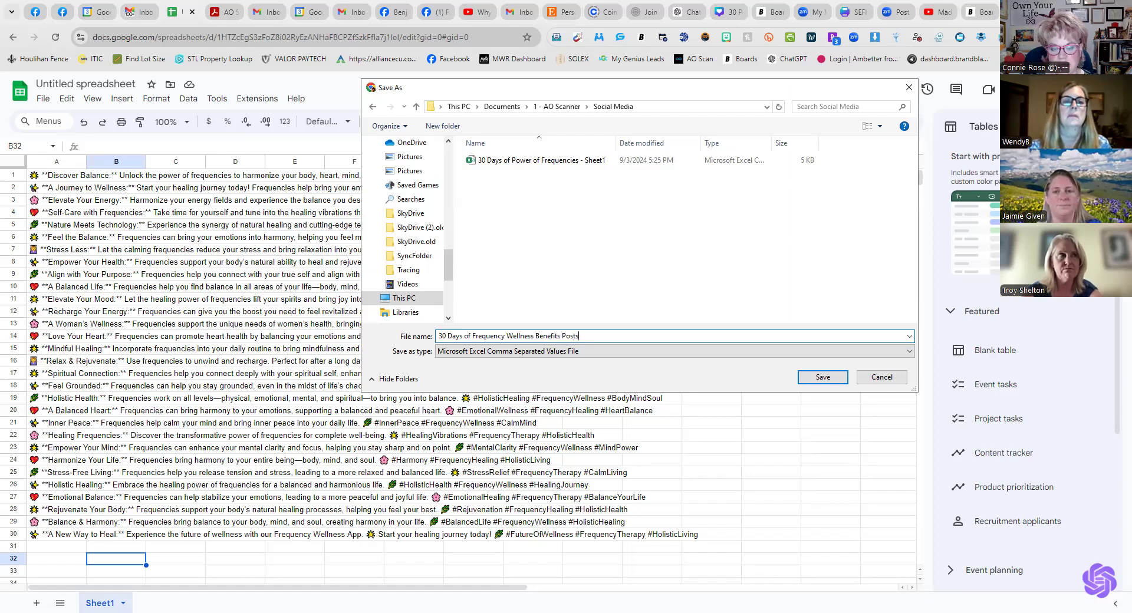
pyautogui.click(838, 380)
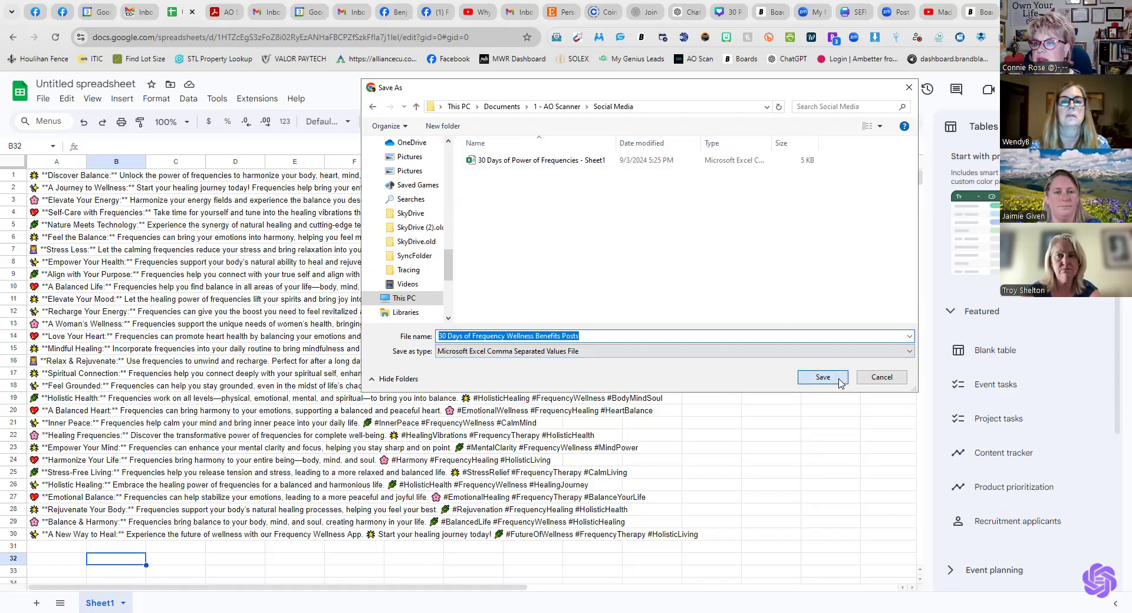
# Check the Canva Hack instructions, open canva.com in a new browser tab and create a blank Facebook Post (Landscape) design.
pyautogui.click(982, 12)
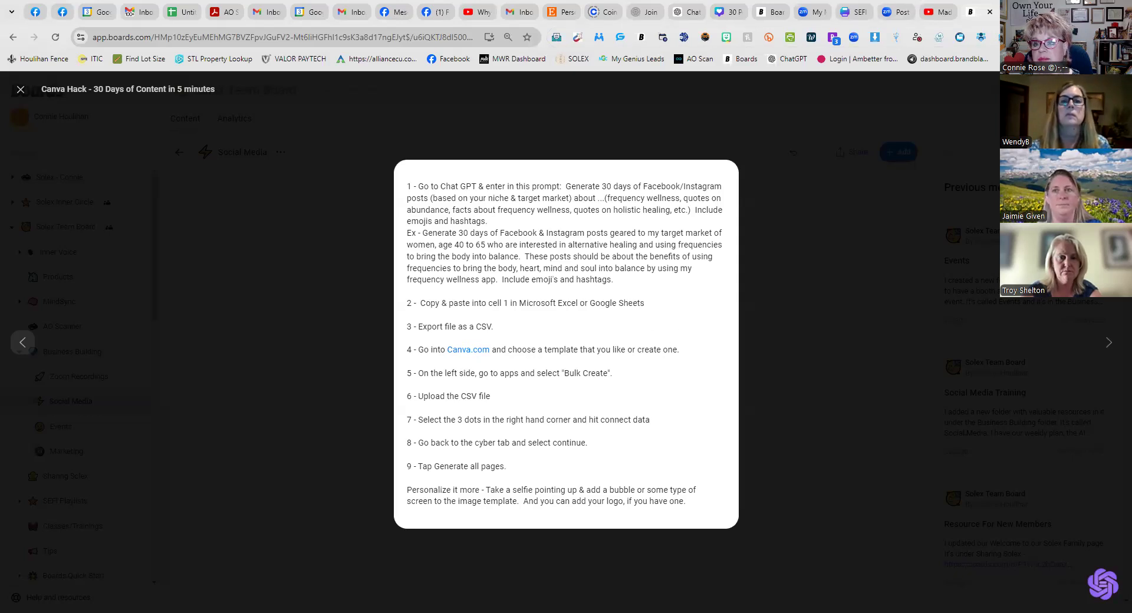
pyautogui.hotkey('ctrl', 't')
pyautogui.write('canva.com')
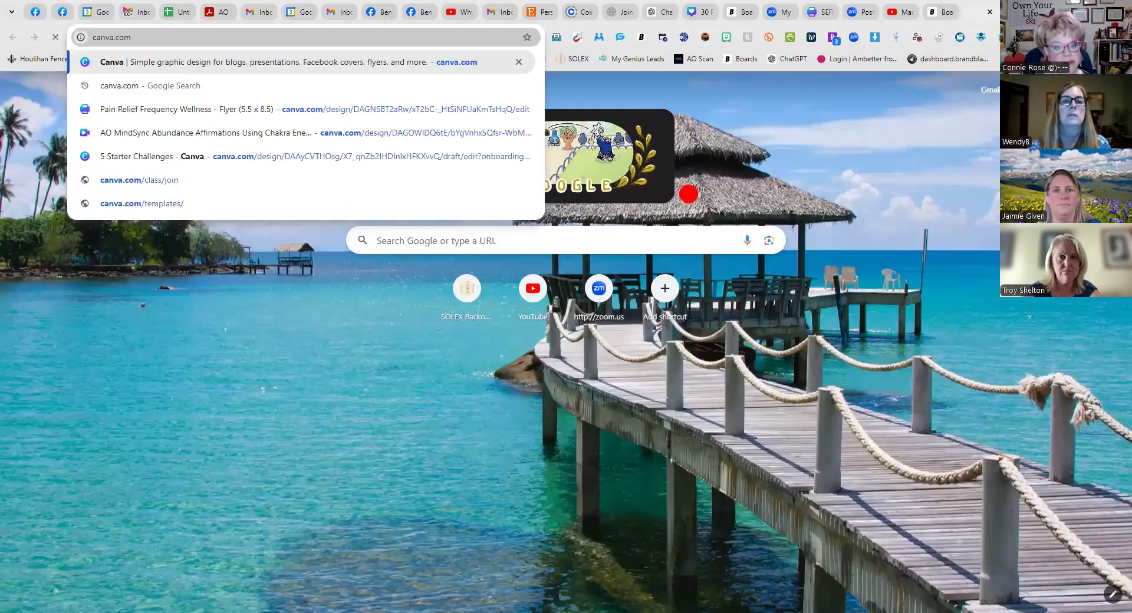
pyautogui.press('Return')
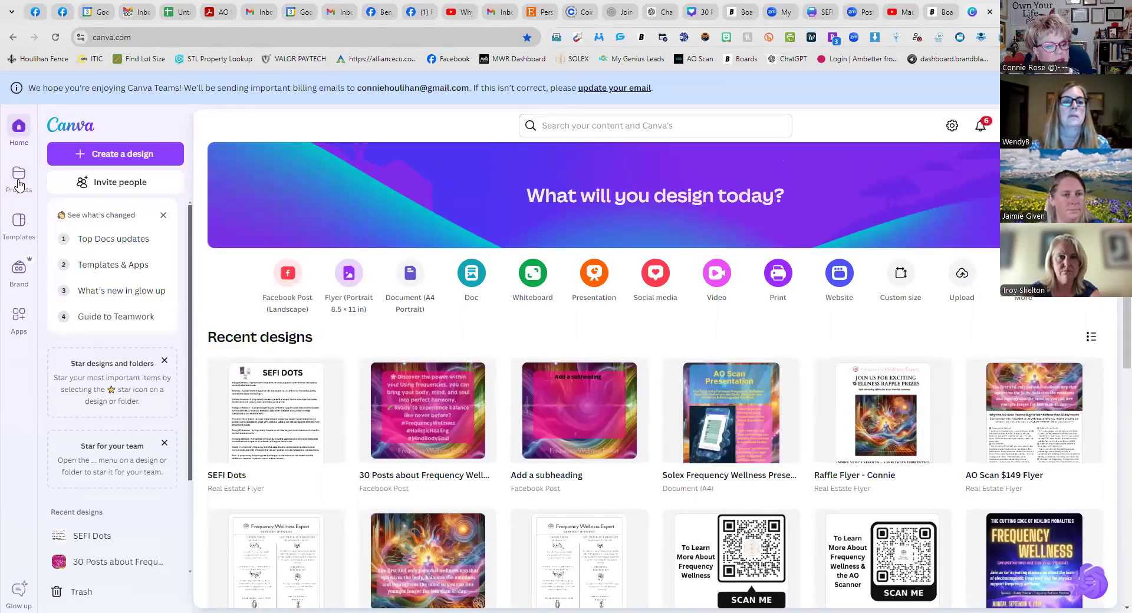
pyautogui.click(291, 277)
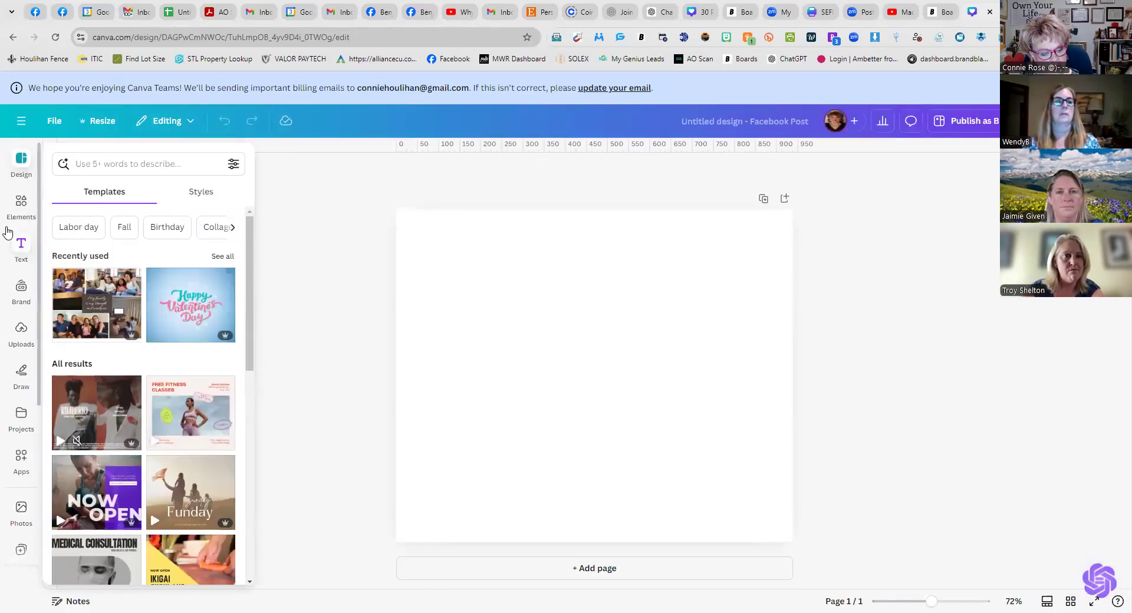
# Browse the Facebook post templates and apply the Ivory Simple Positive Motivational Quote Ripped template to the blank page.
pyautogui.scroll(-3, 118, 243)
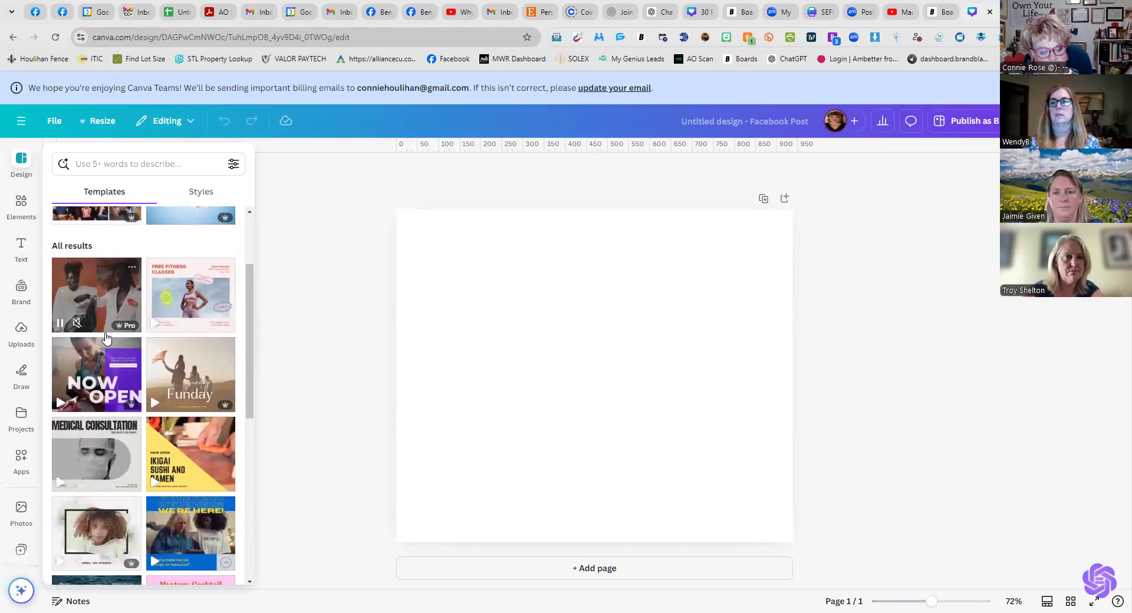
pyautogui.scroll(-2, 116, 339)
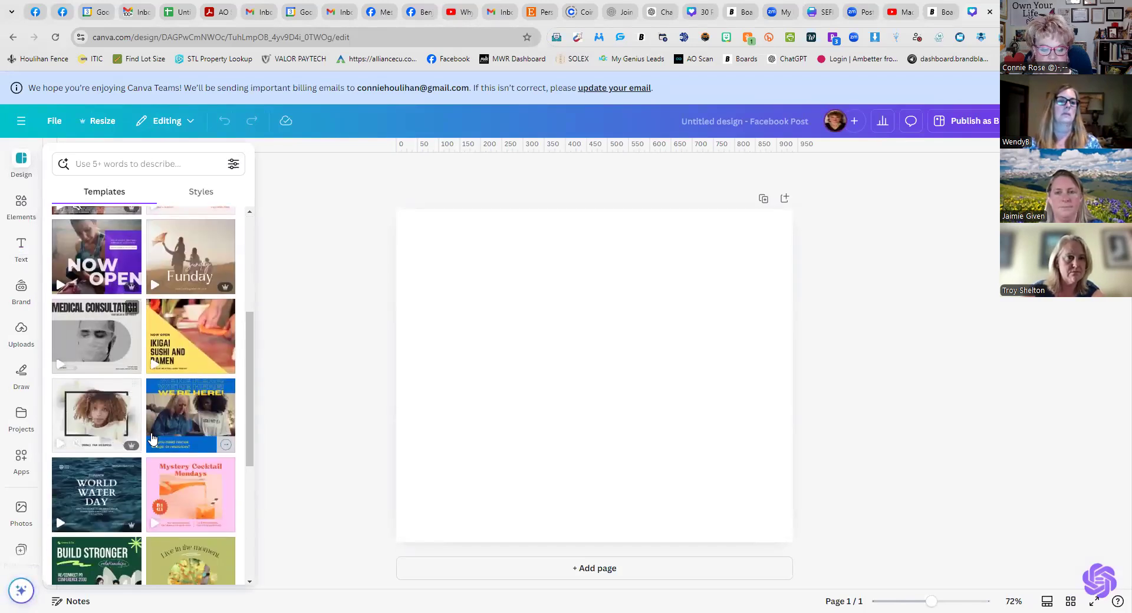
pyautogui.scroll(-3, 167, 414)
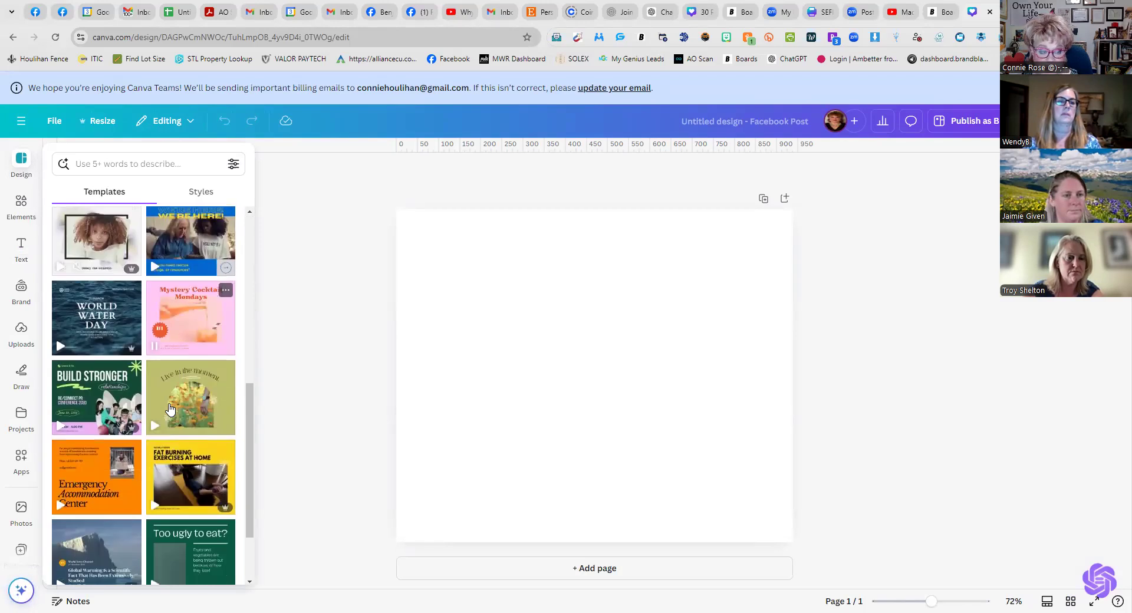
pyautogui.scroll(-2, 170, 408)
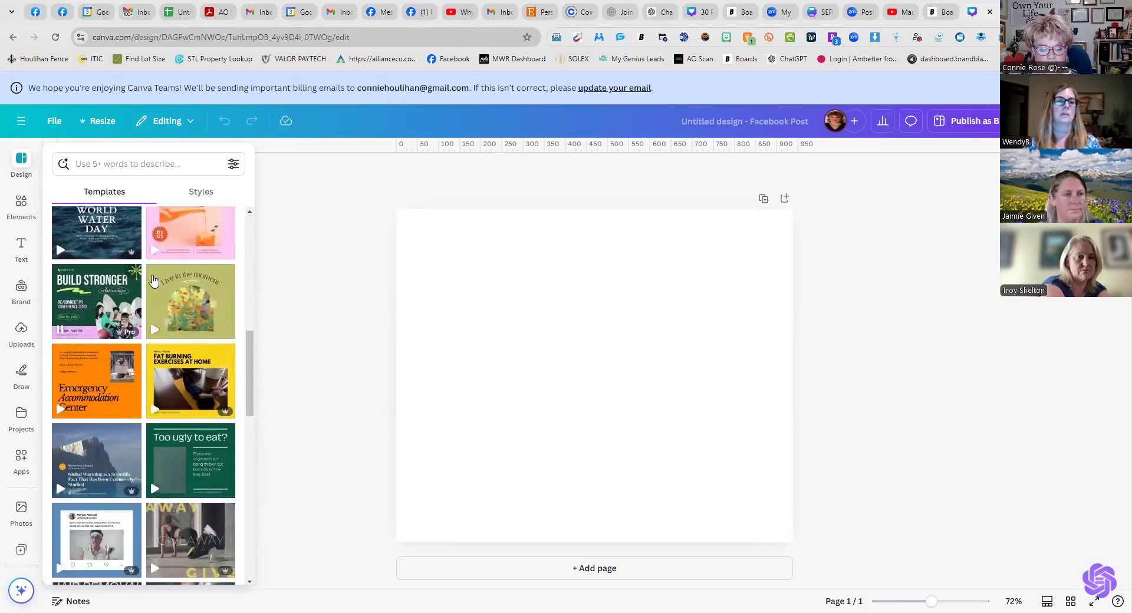
pyautogui.scroll(-5, 159, 412)
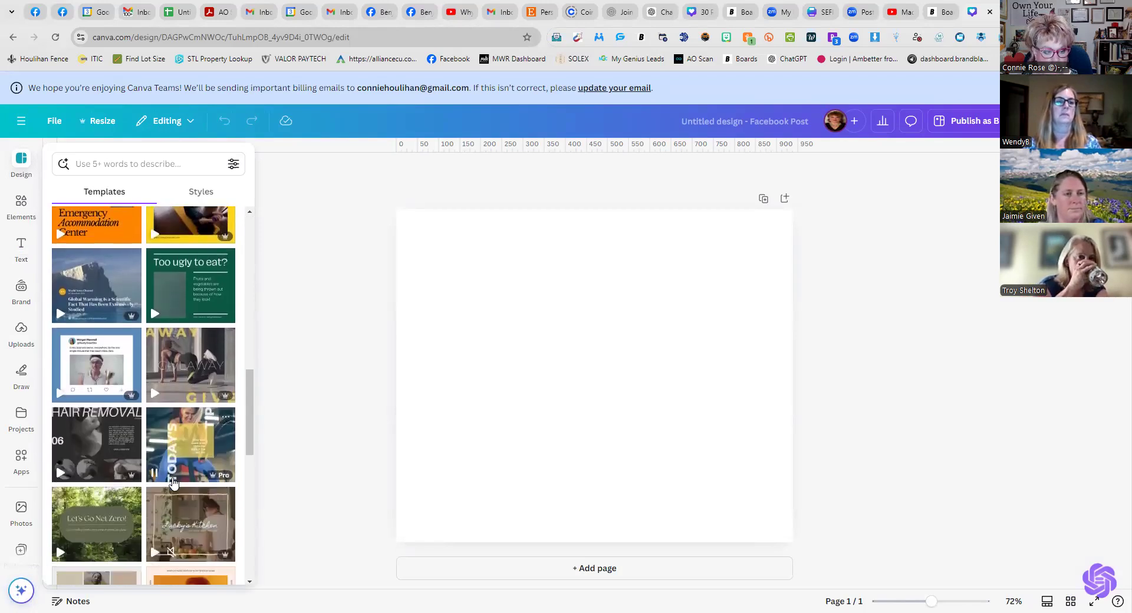
pyautogui.scroll(-2, 173, 483)
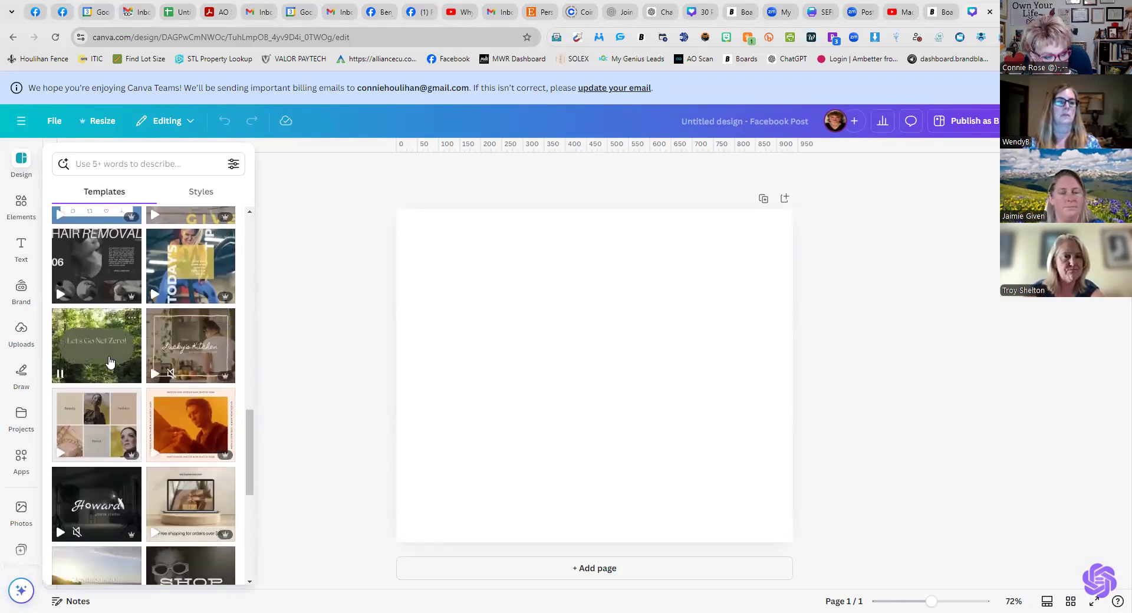
pyautogui.scroll(-5, 198, 386)
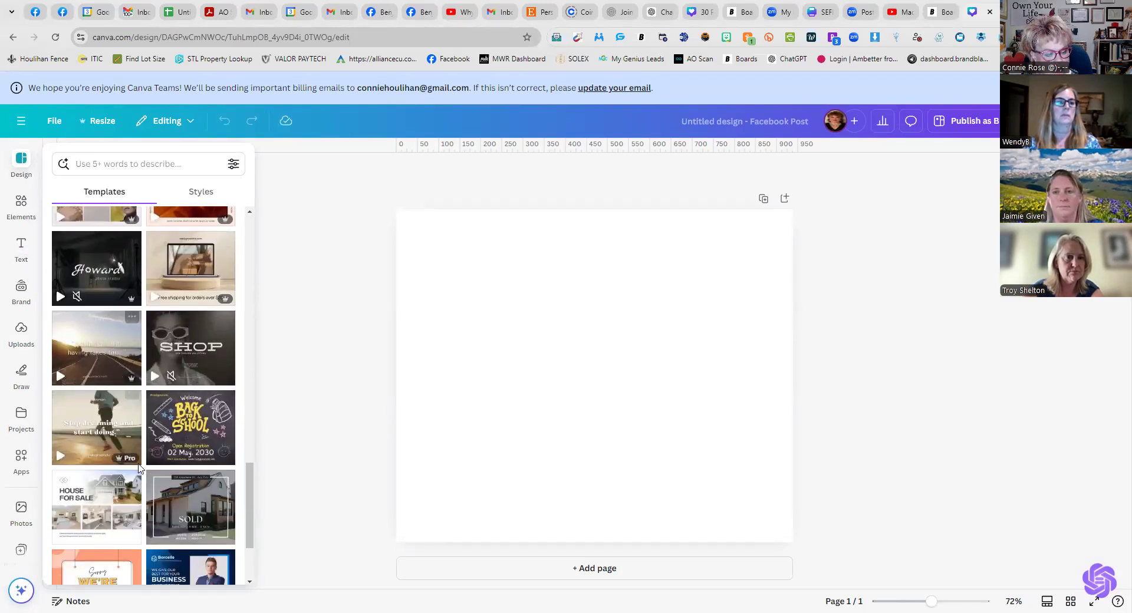
pyautogui.scroll(-2, 192, 411)
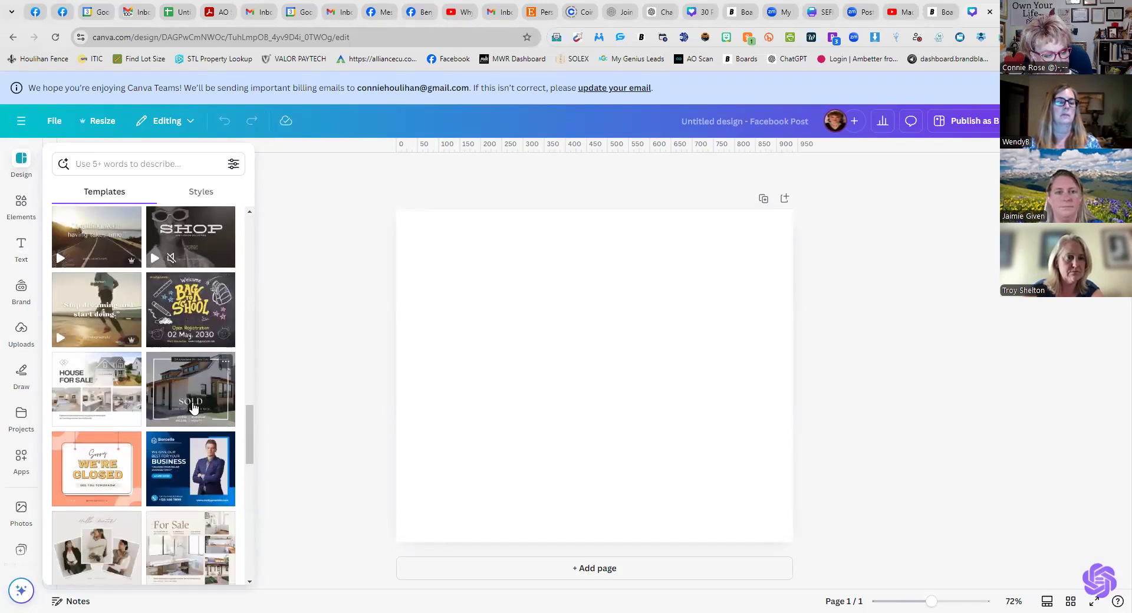
pyautogui.scroll(-2, 192, 407)
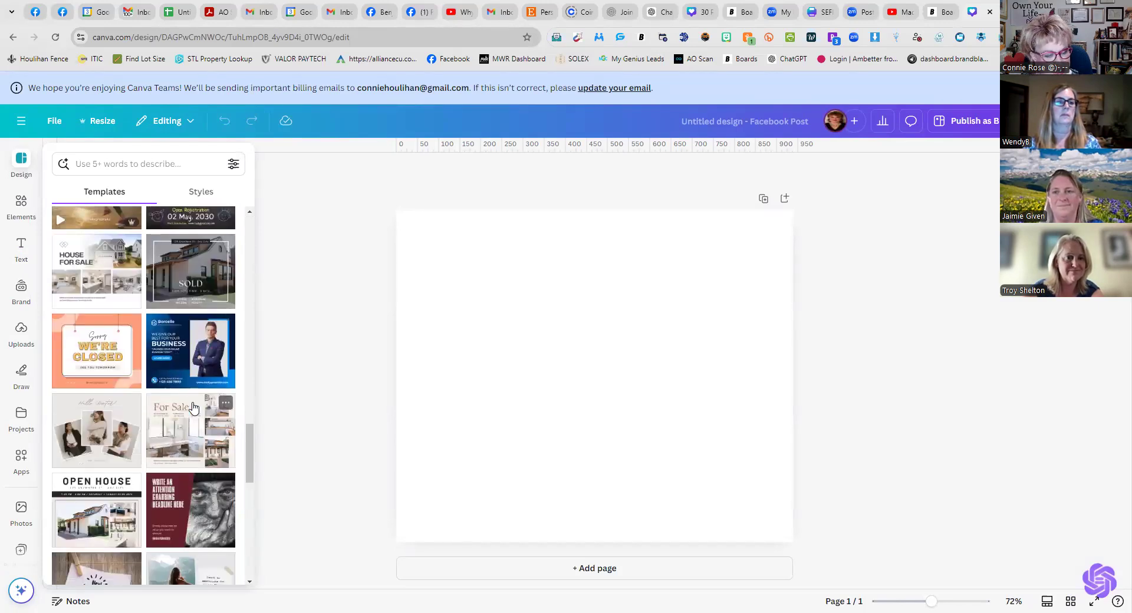
pyautogui.scroll(-3, 192, 406)
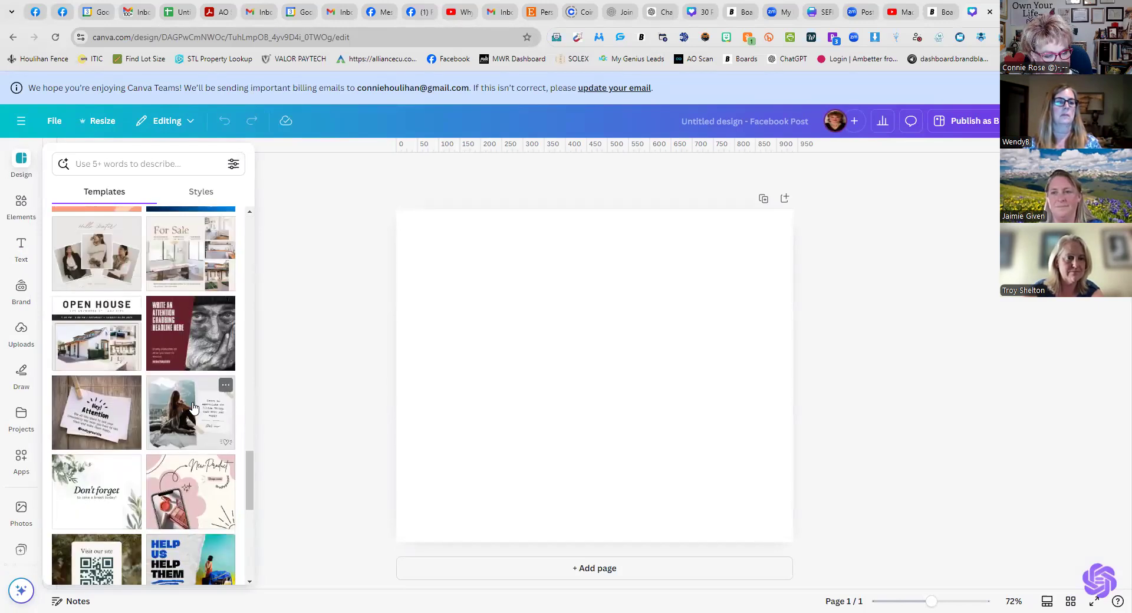
pyautogui.click(207, 441)
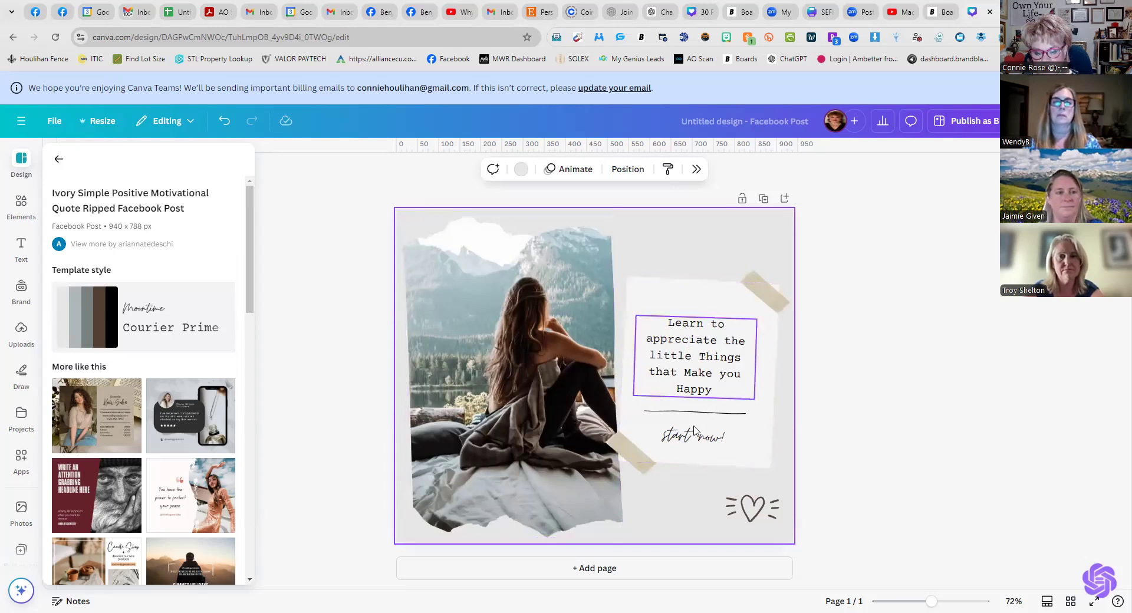
# Delete the "start now!" text and the line below the quote, leaving the quote text box selected.
pyautogui.click(695, 445)
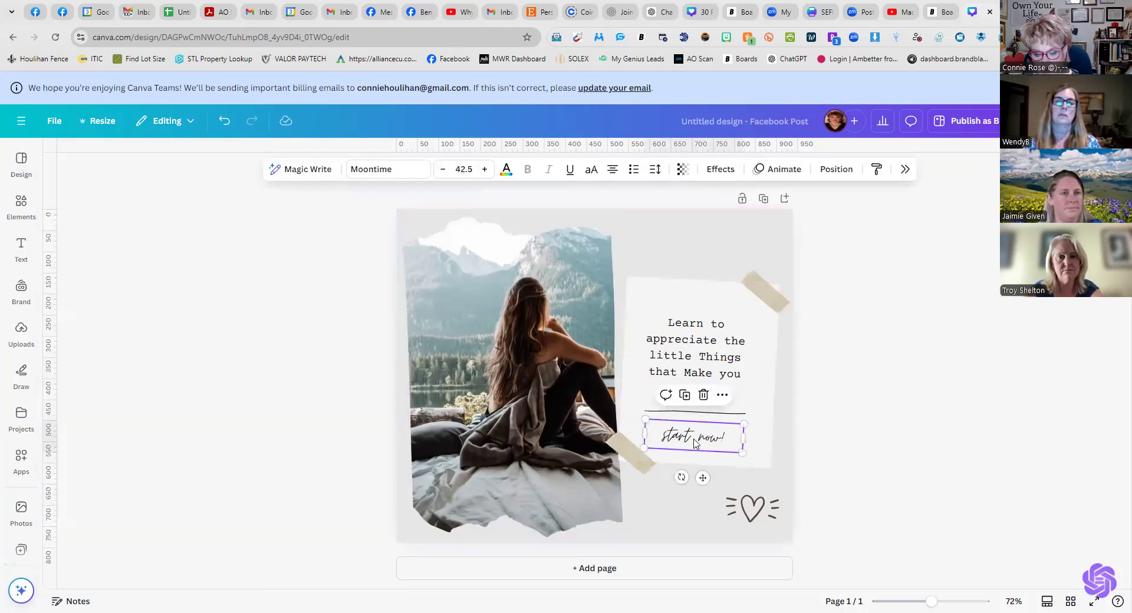
pyautogui.press('Delete')
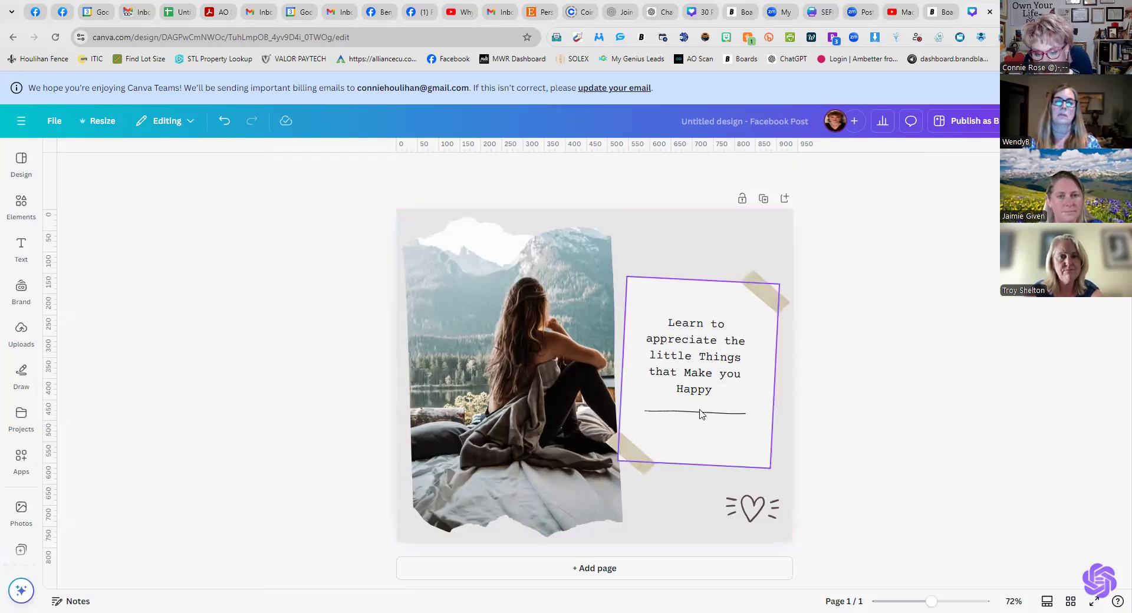
pyautogui.click(701, 412)
pyautogui.click(663, 359)
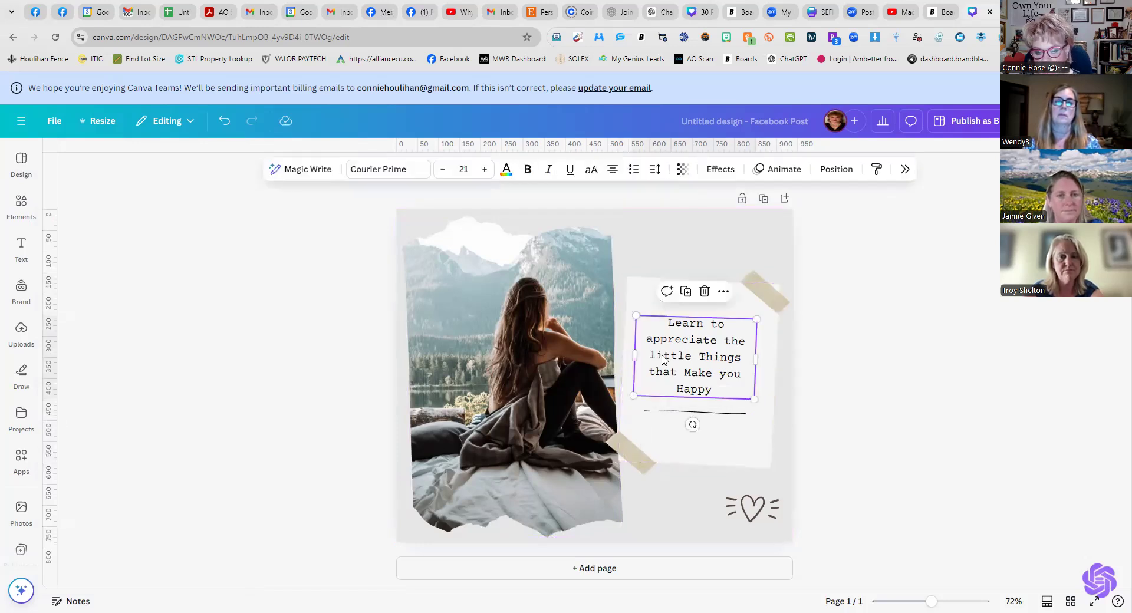
pyautogui.click(657, 411)
pyautogui.click(658, 414)
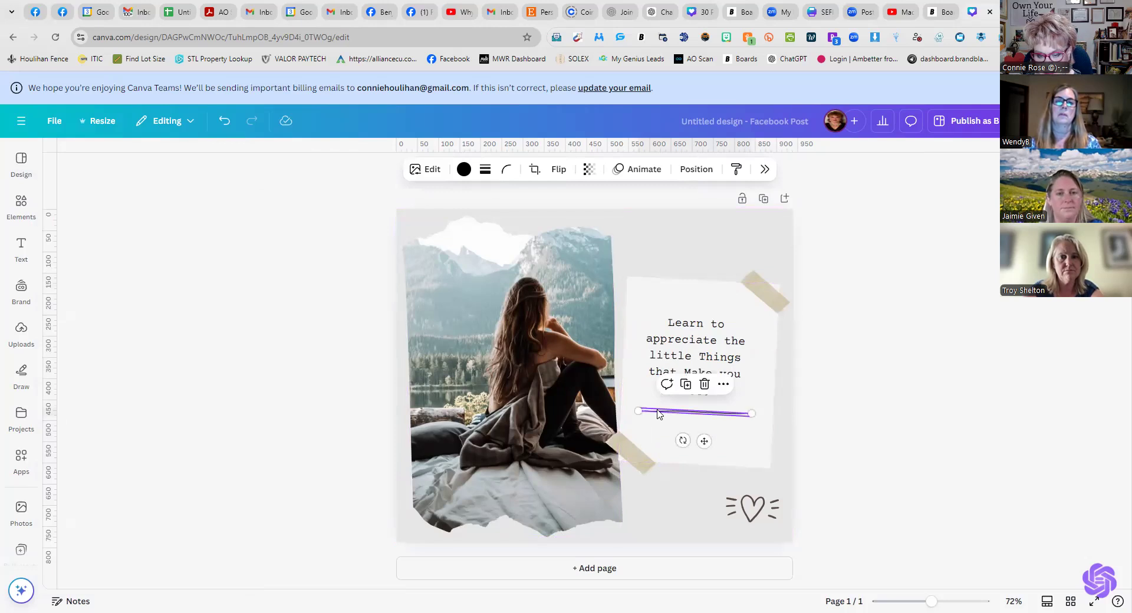
pyautogui.press('Delete')
pyautogui.click(682, 371)
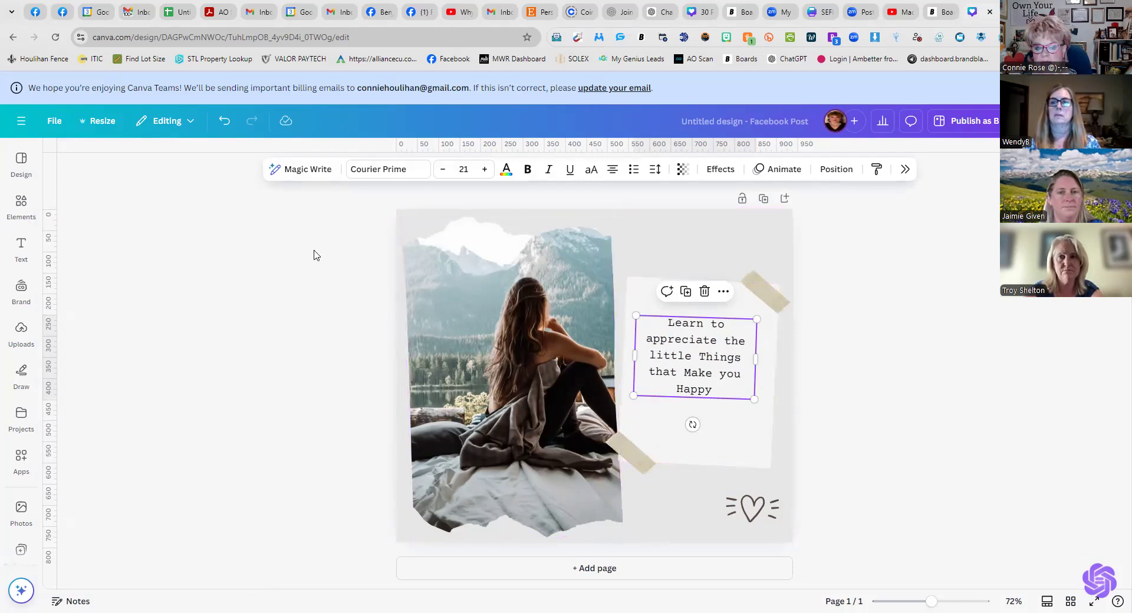
# Consult the Canva Hack instructions and open the Bulk create app for the Facebook post design.
pyautogui.click(941, 11)
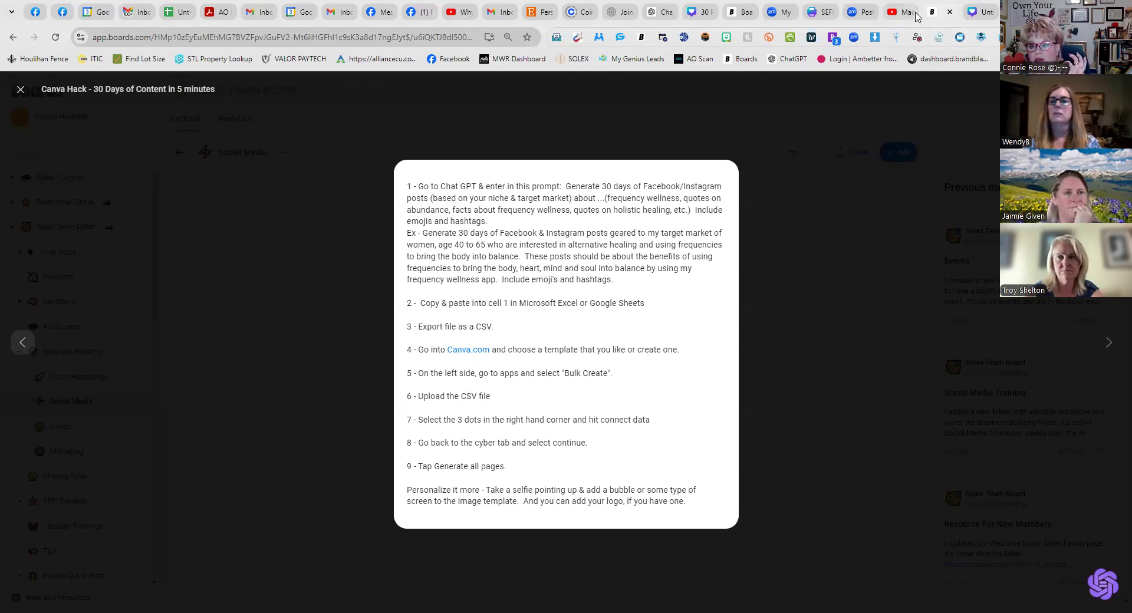
pyautogui.click(983, 14)
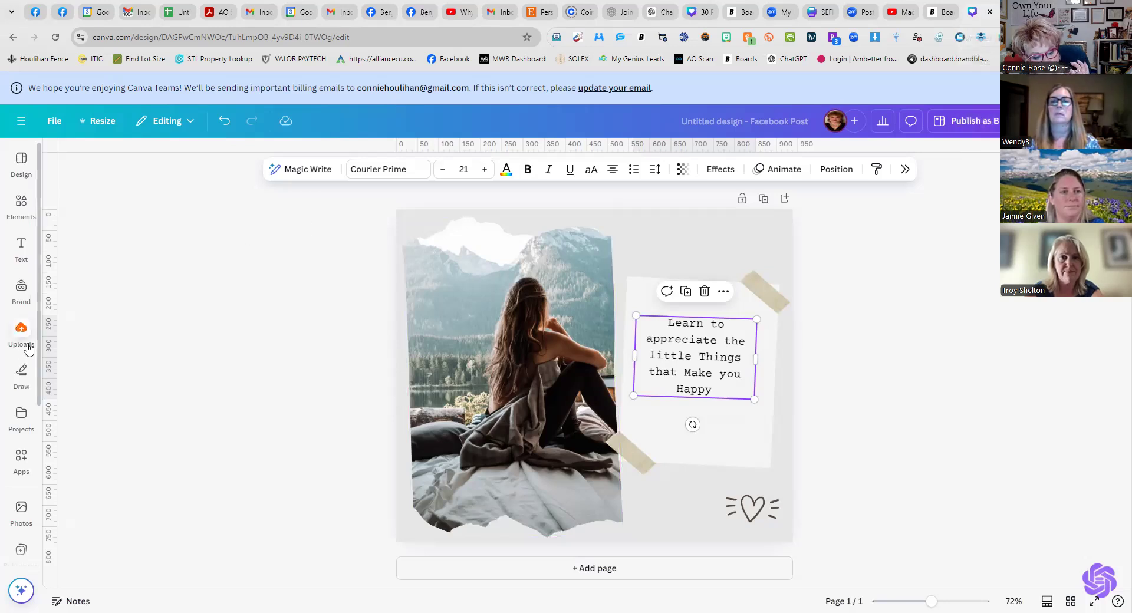
pyautogui.moveTo(16, 463)
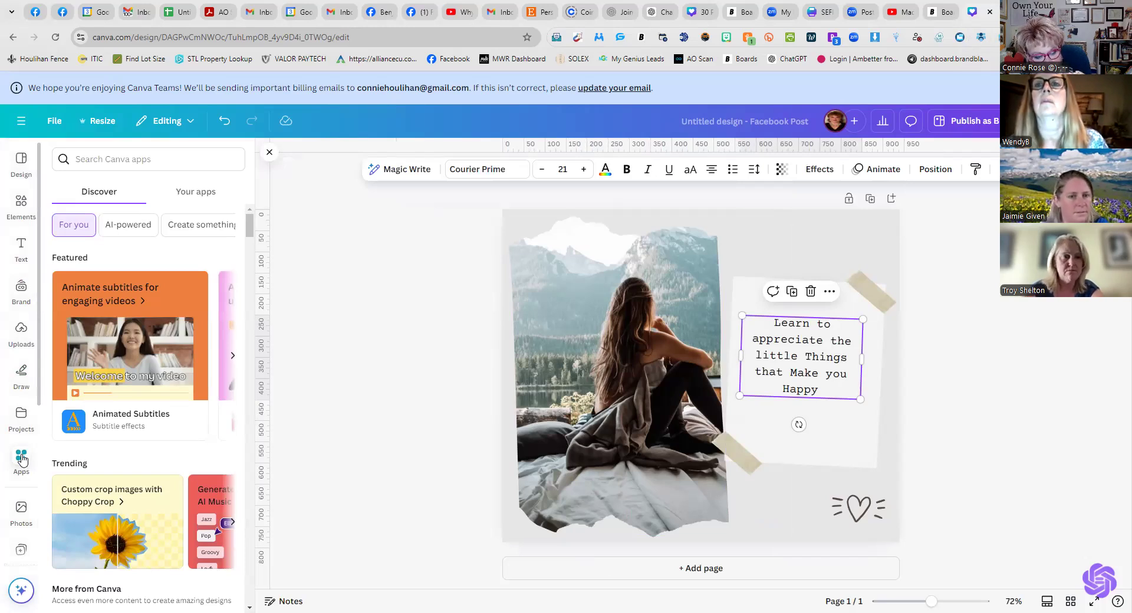
pyautogui.click(22, 460)
pyautogui.scroll(-5, 101, 436)
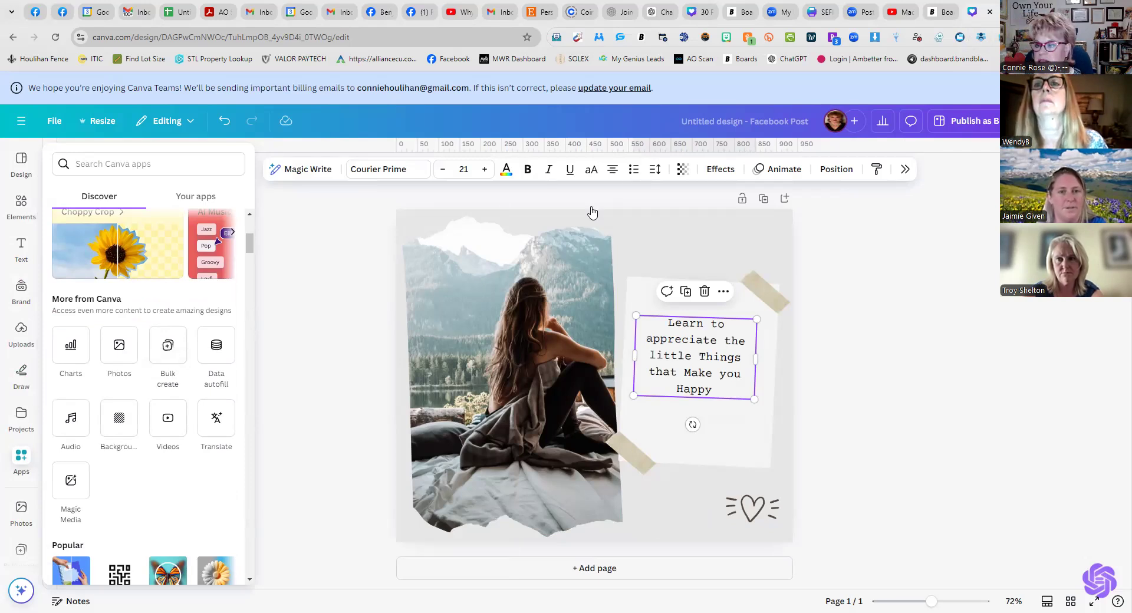
pyautogui.click(950, 13)
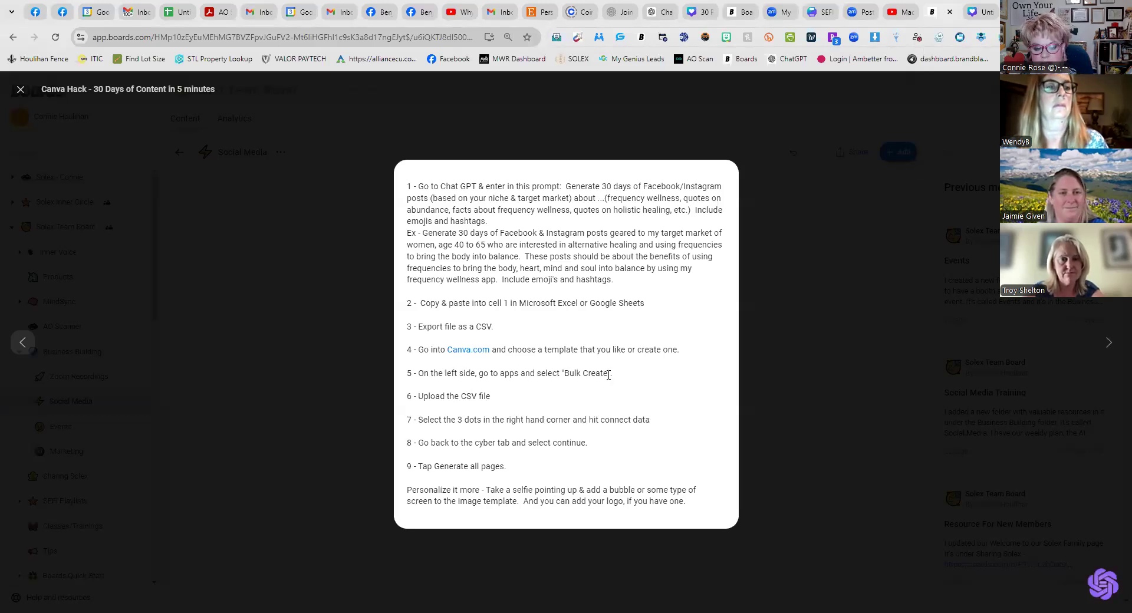
pyautogui.hotkey('ctrl', 'Tab')
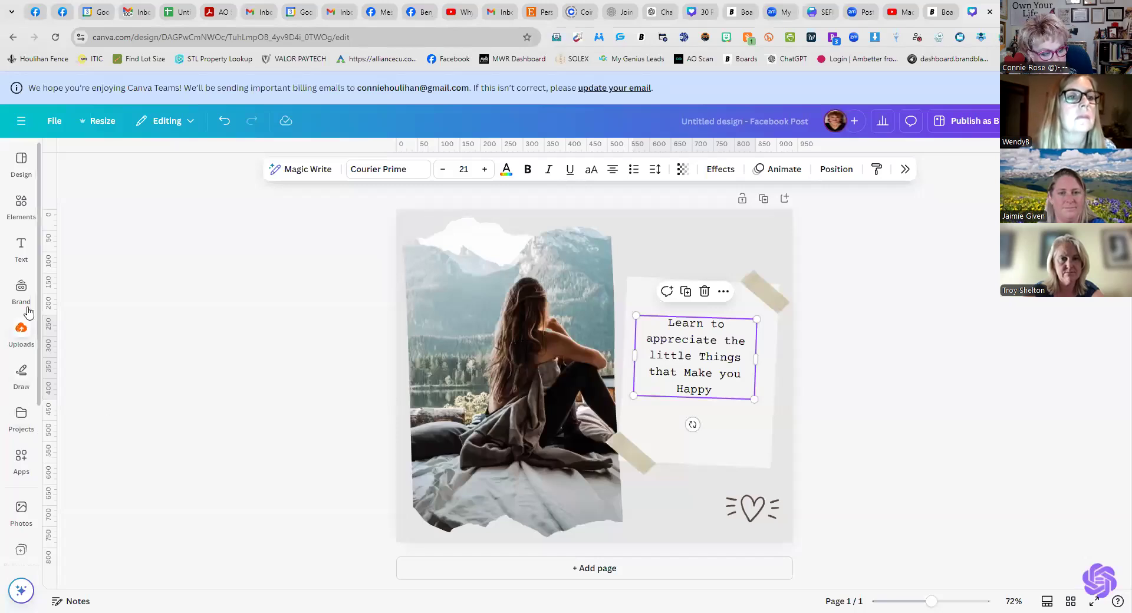
pyautogui.click(21, 458)
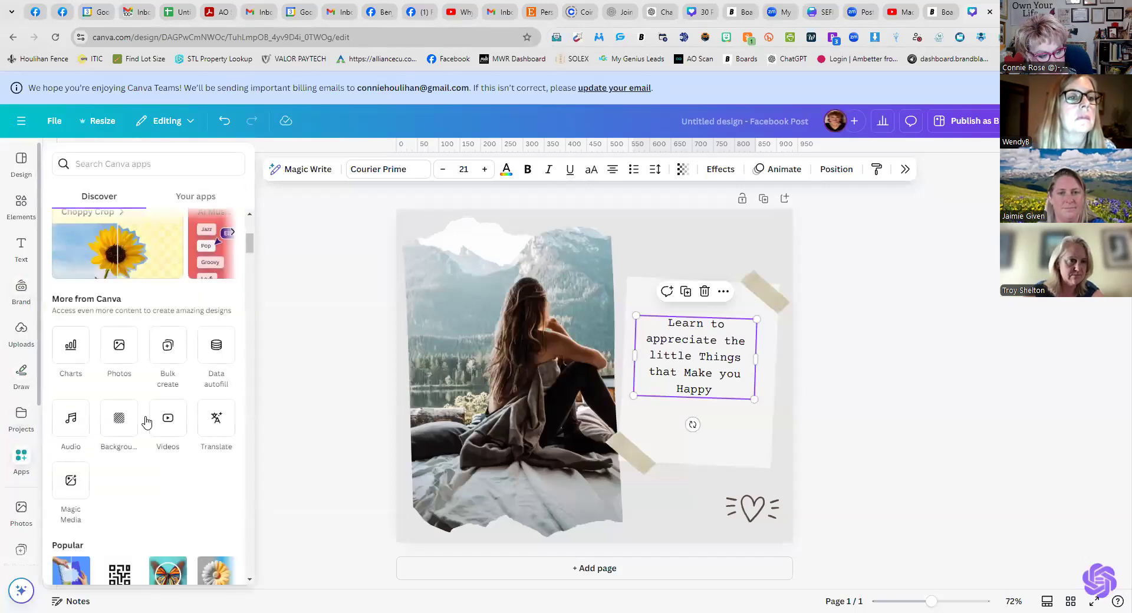
pyautogui.click(168, 346)
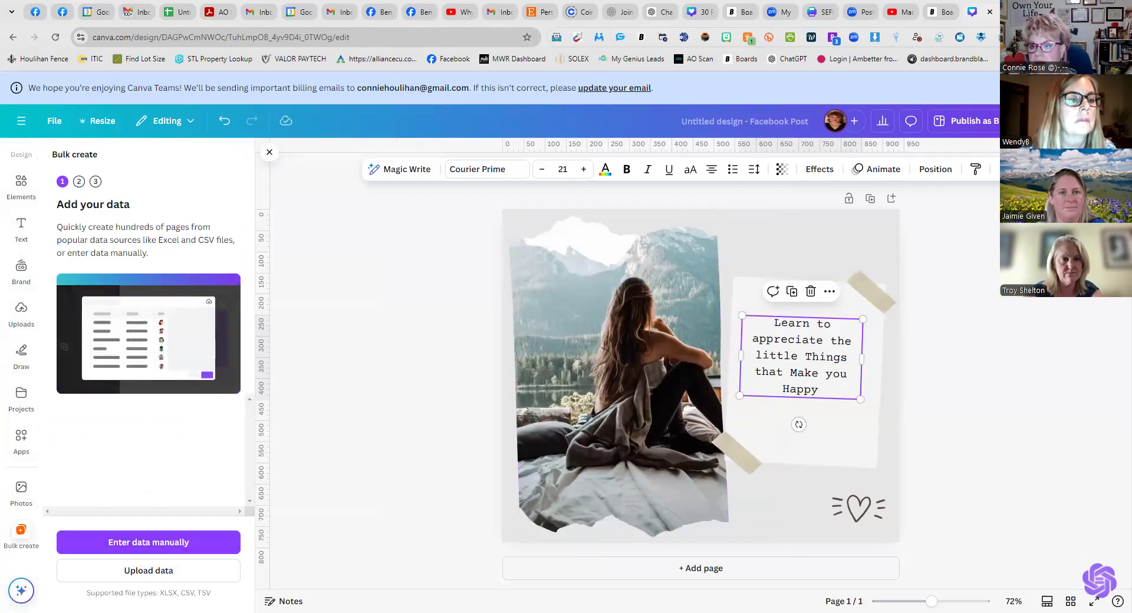
# Check the Canva Hack instructions and upload the 30 Days of Frequency Wellness Benefits CSV from Documents > 1 - AO Scanner > Social Media.
pyautogui.hotkey('ctrl', 'shift', 'Tab')
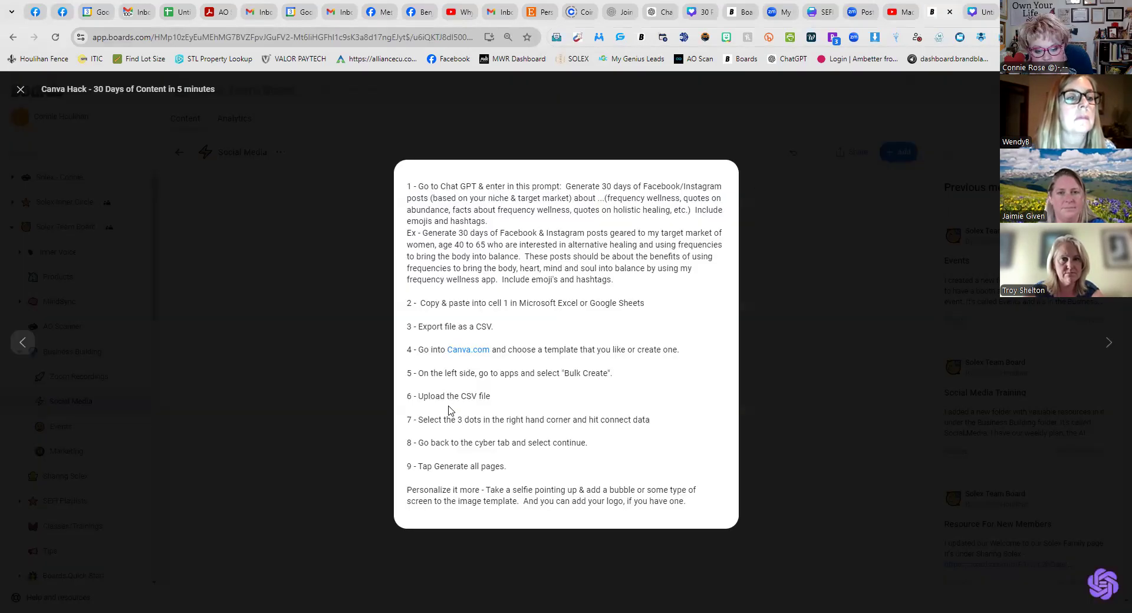
pyautogui.click(978, 12)
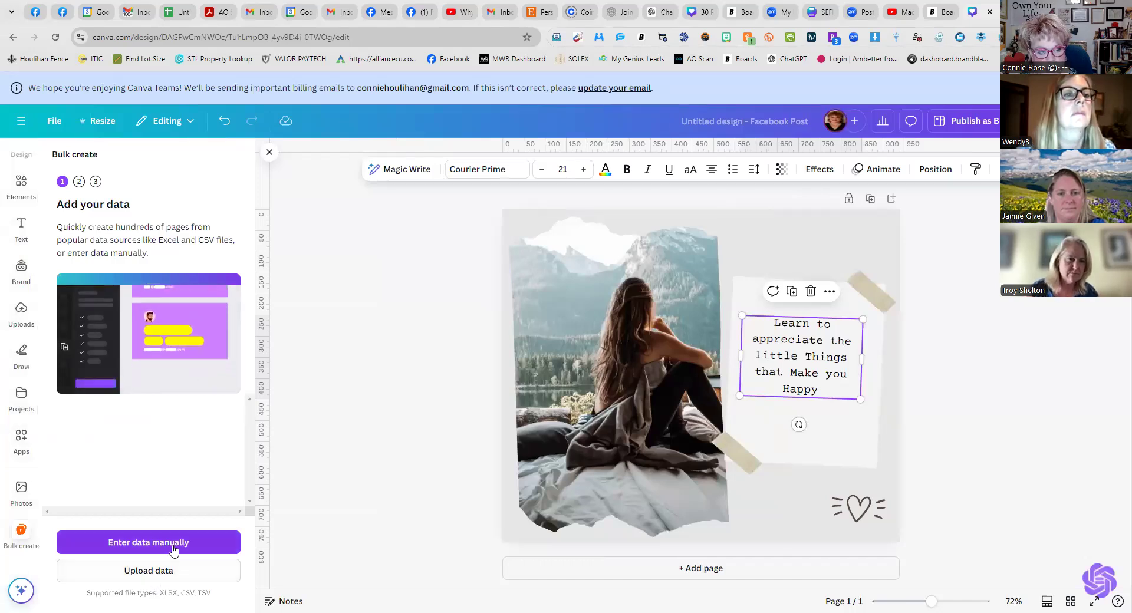
pyautogui.click(169, 573)
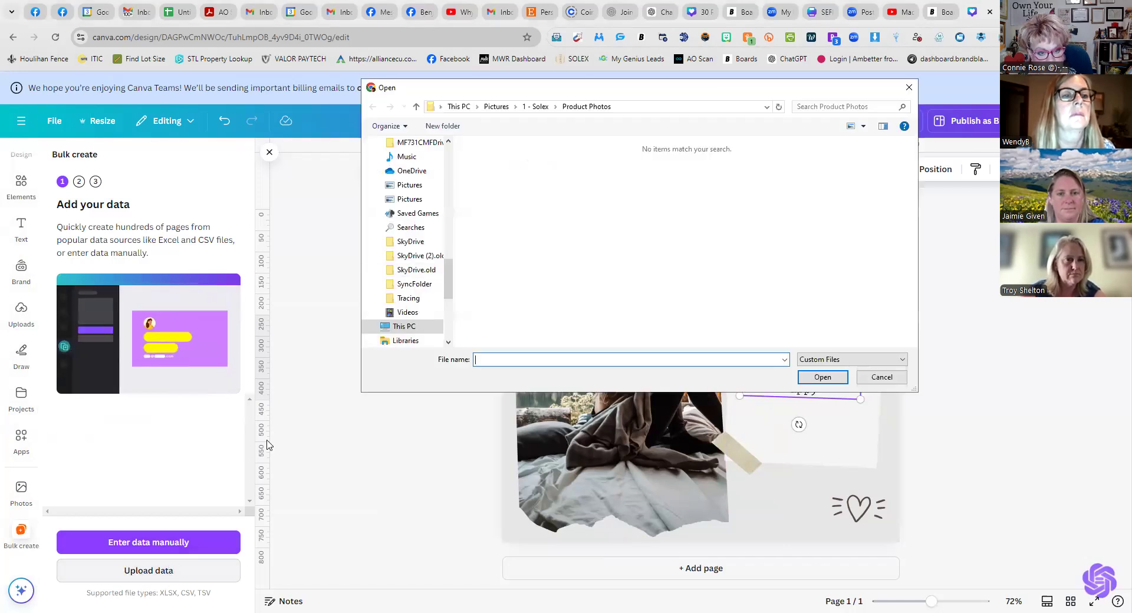
pyautogui.click(463, 106)
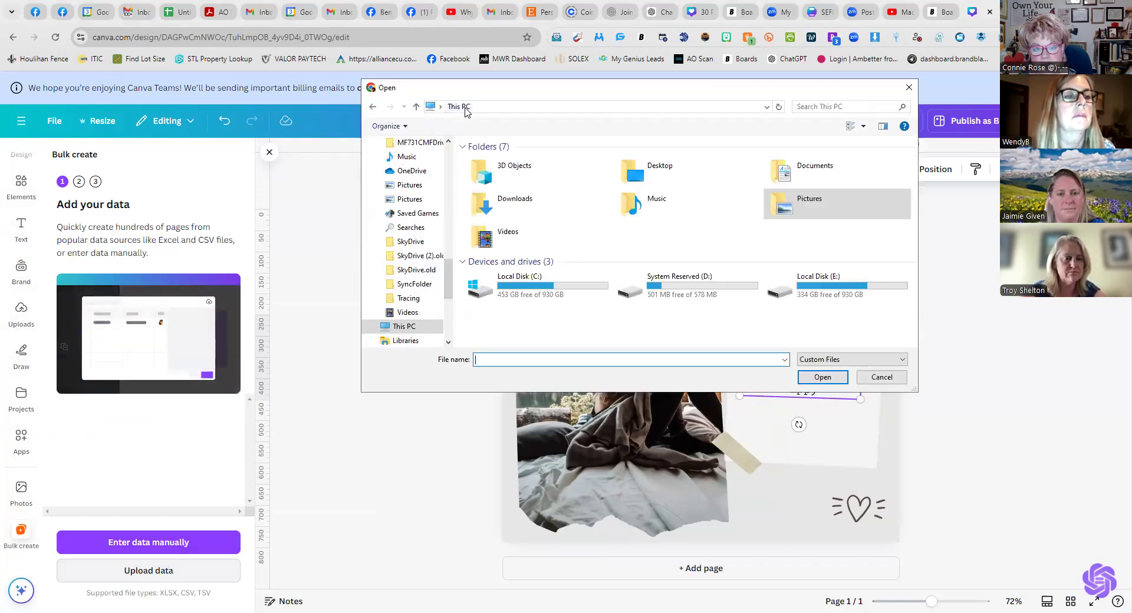
pyautogui.doubleClick(786, 172)
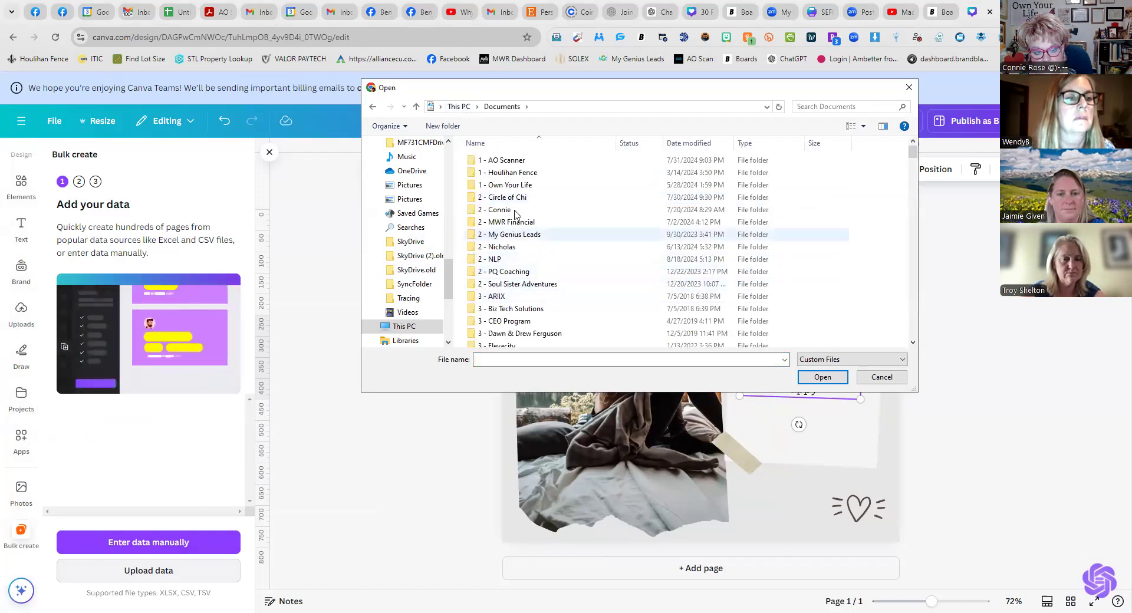
pyautogui.doubleClick(501, 160)
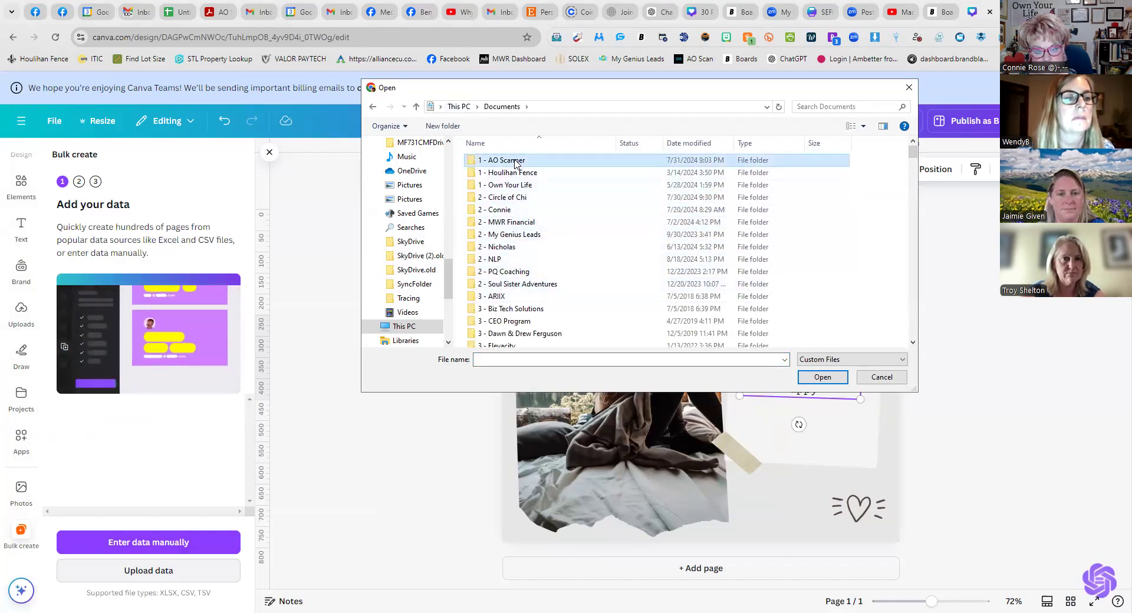
pyautogui.scroll(-3, 530, 283)
pyautogui.scroll(-8, 534, 315)
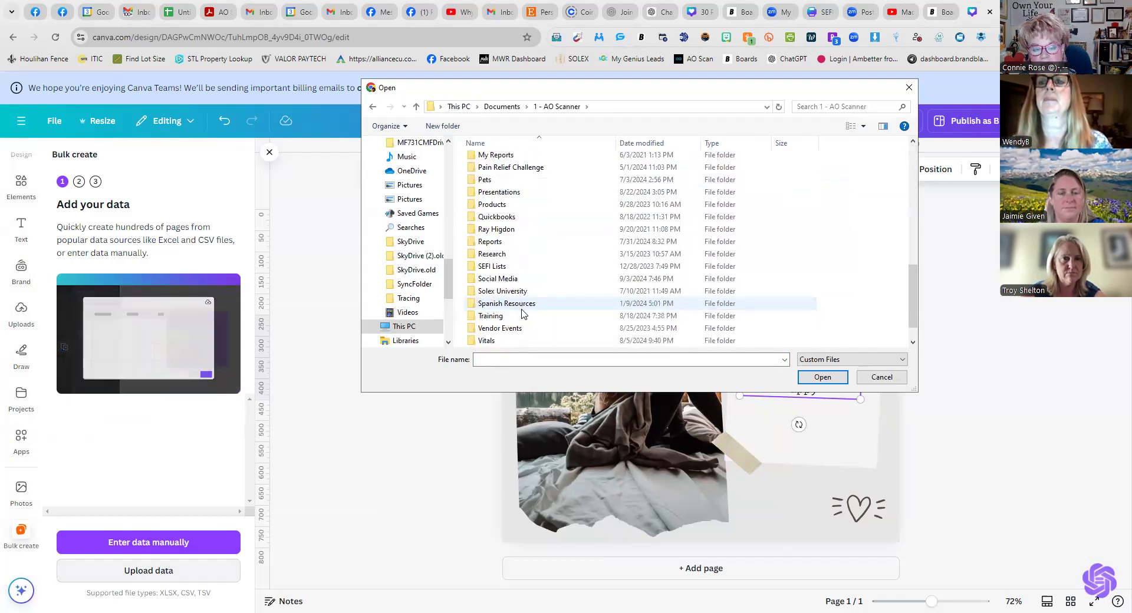
pyautogui.scroll(2, 508, 189)
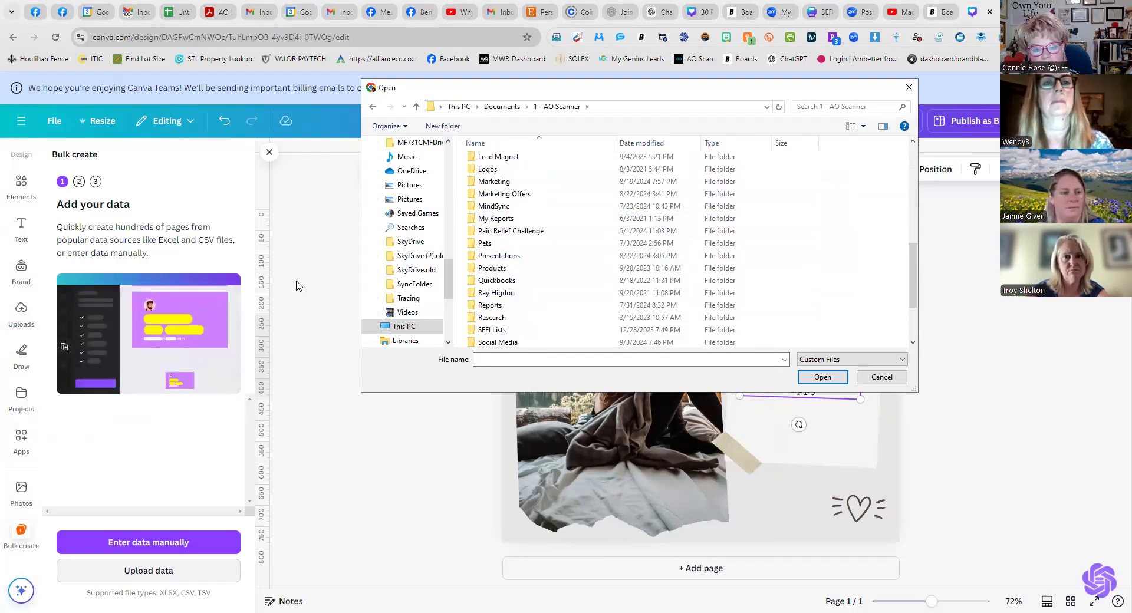
pyautogui.scroll(-2, 497, 329)
pyautogui.doubleClick(501, 280)
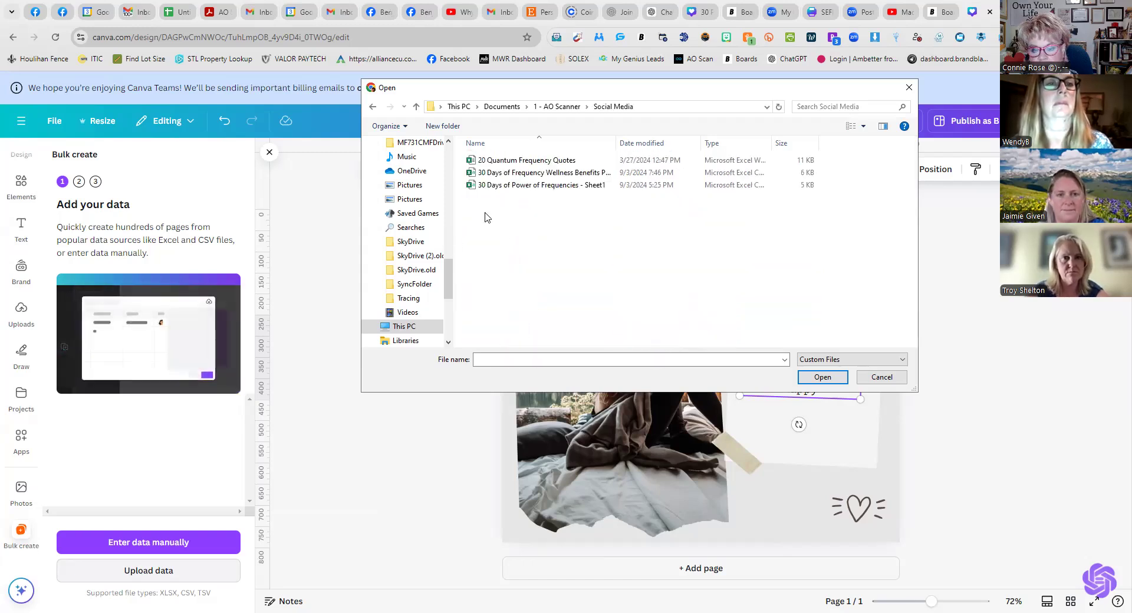
pyautogui.doubleClick(519, 173)
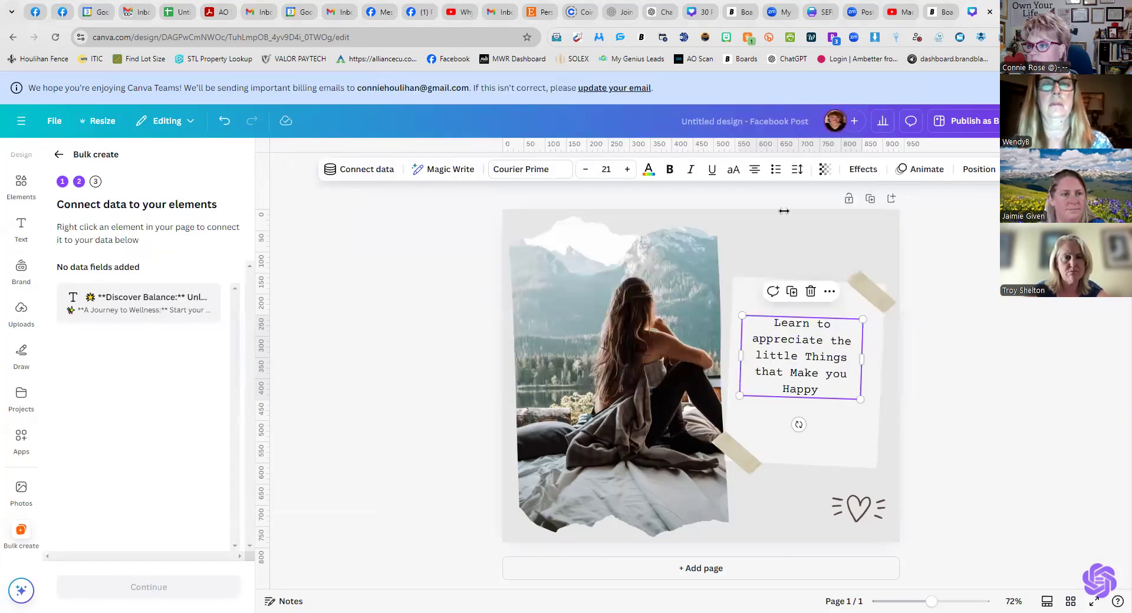
# Consult the instructions for connecting data and connect the quote text box to the "Discover Balance" data field.
pyautogui.click(939, 13)
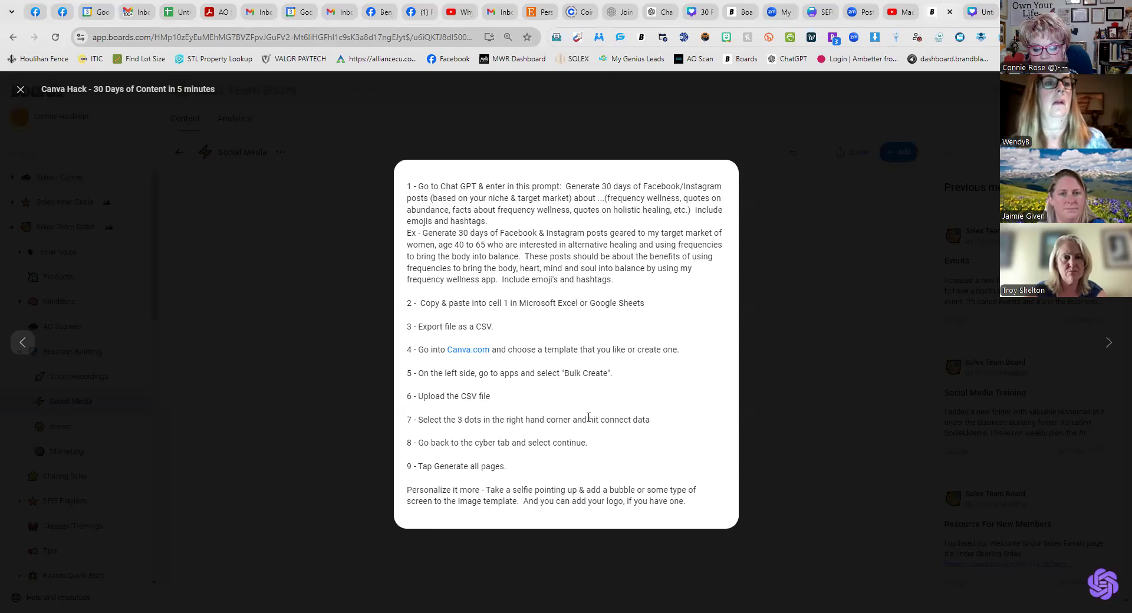
pyautogui.click(974, 12)
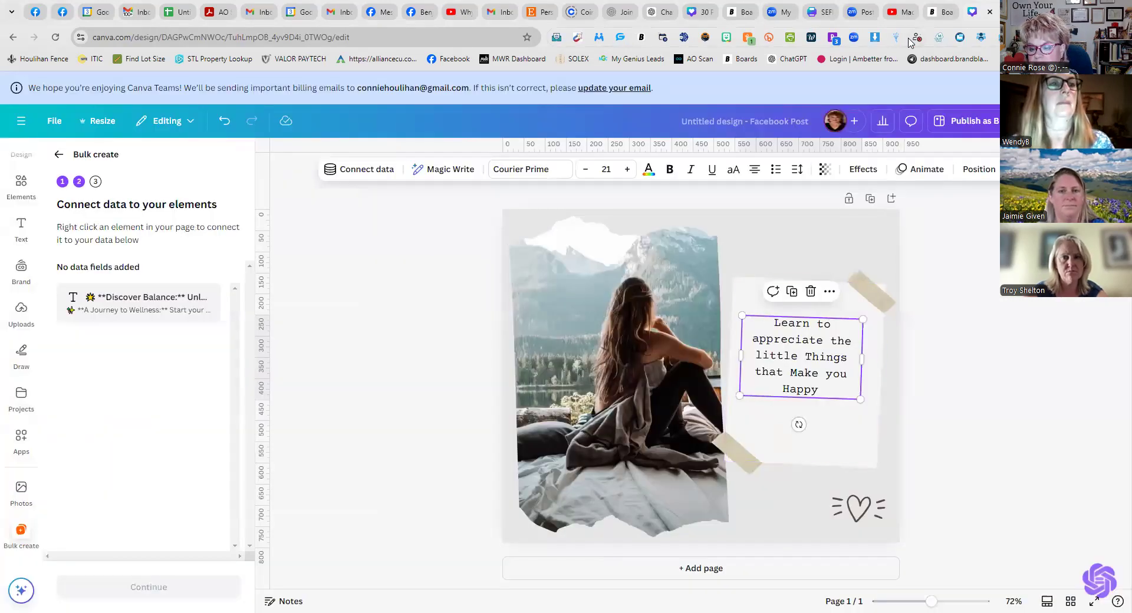
pyautogui.doubleClick(800, 334)
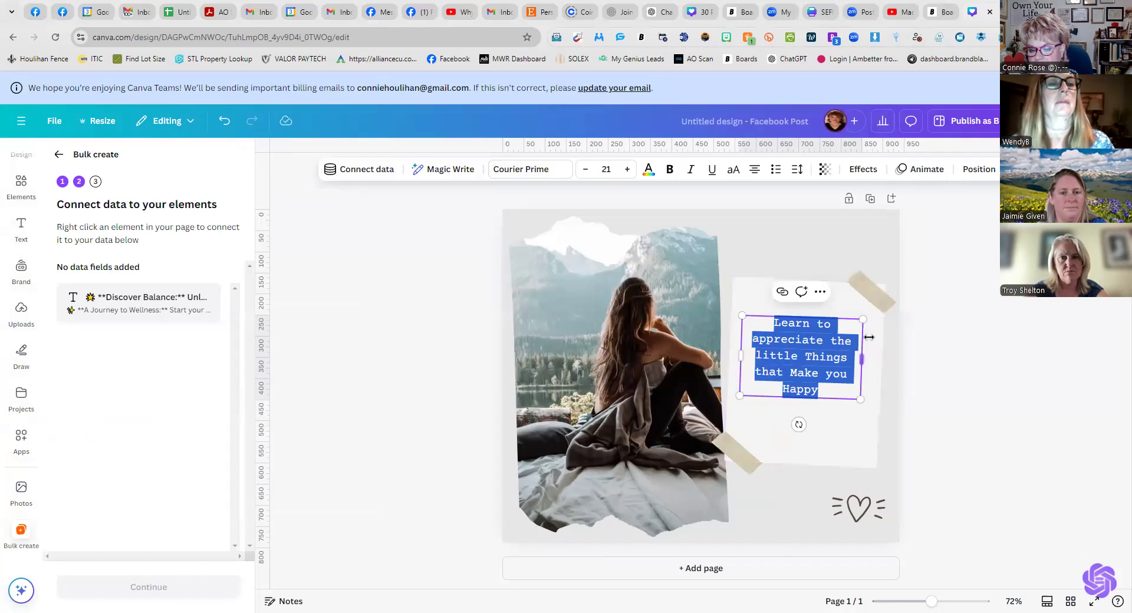
pyautogui.click(822, 295)
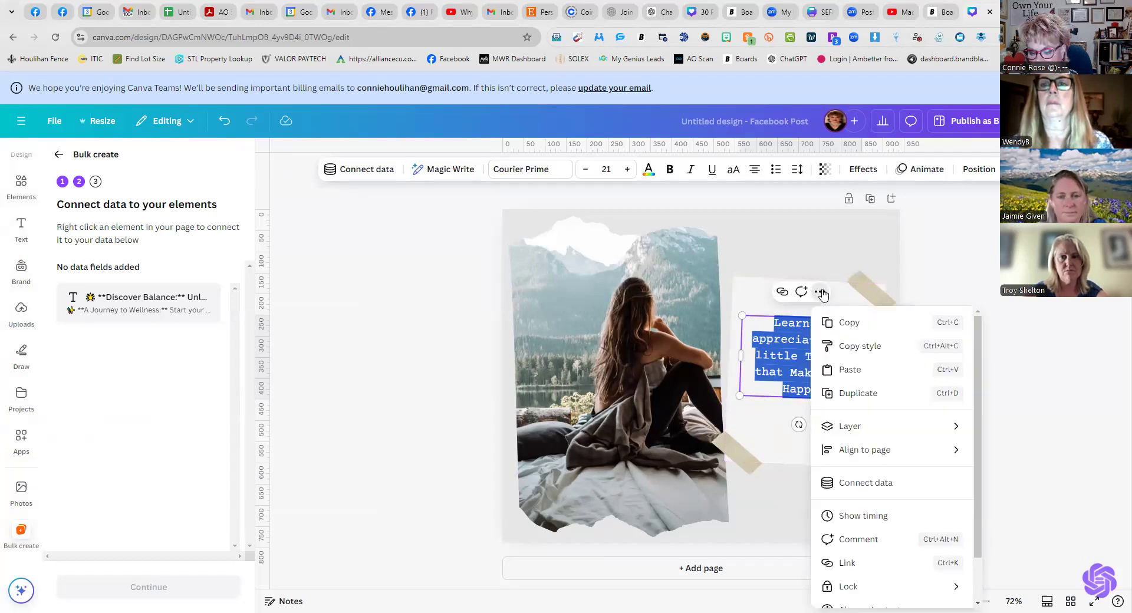
pyautogui.click(867, 482)
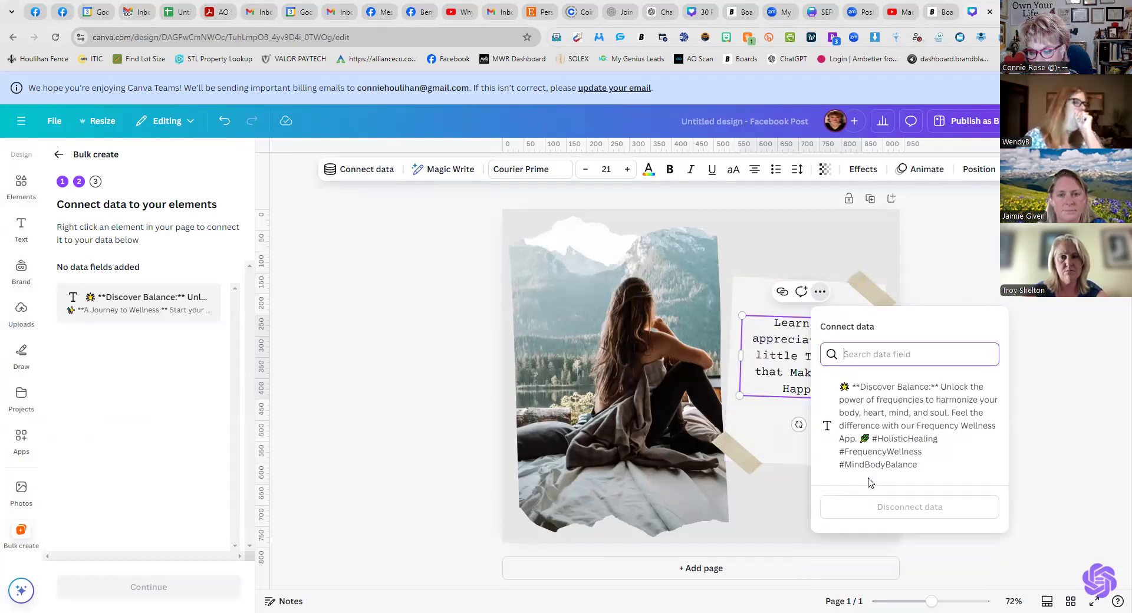
pyautogui.click(866, 406)
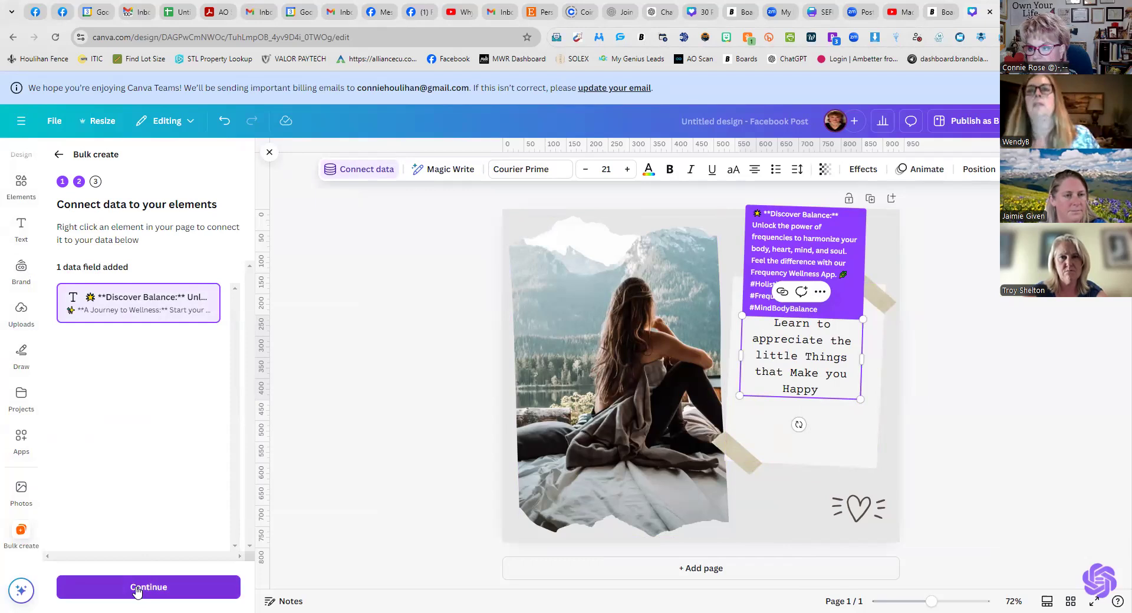
# Continue to applying the data, review the listed posts with all rows selected, and generate the 29 designs.
pyautogui.click(137, 590)
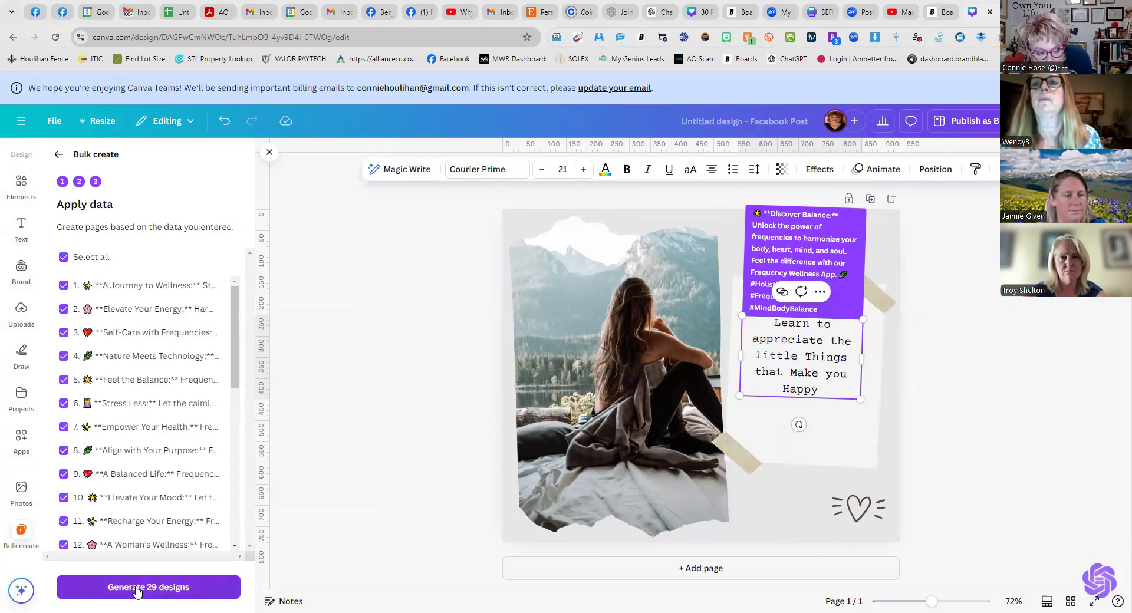
pyautogui.scroll(-5, 167, 433)
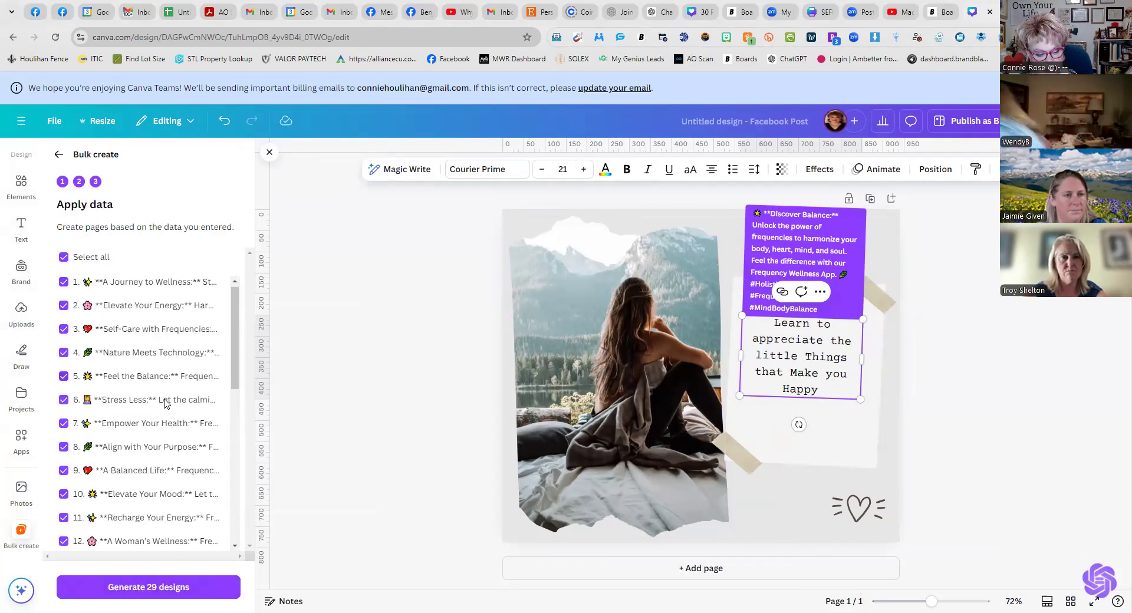
pyautogui.scroll(-3, 166, 448)
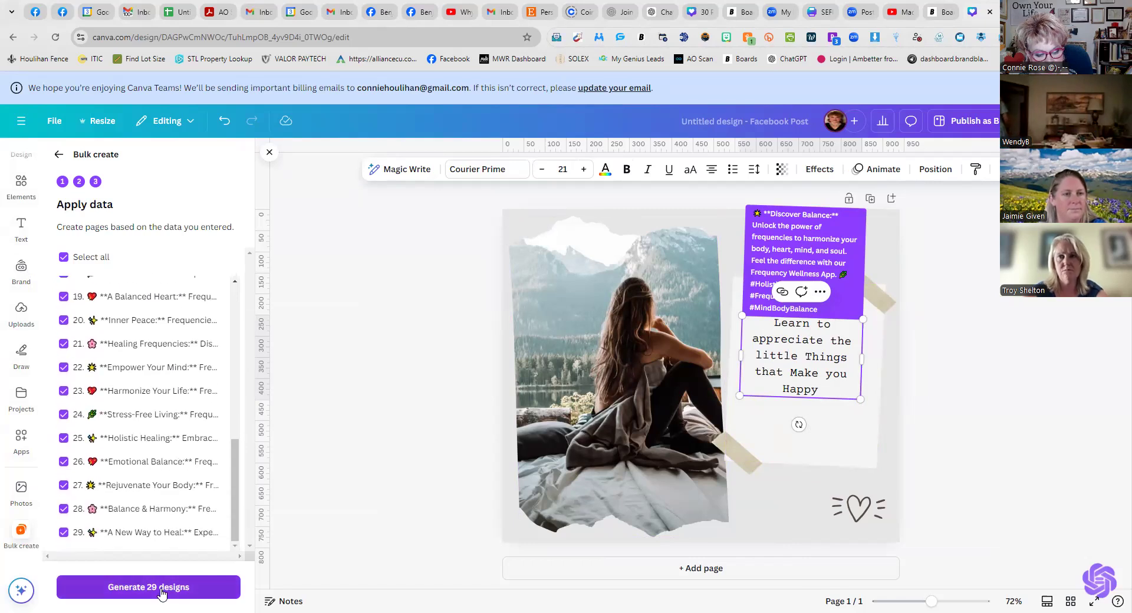
pyautogui.scroll(9, 153, 366)
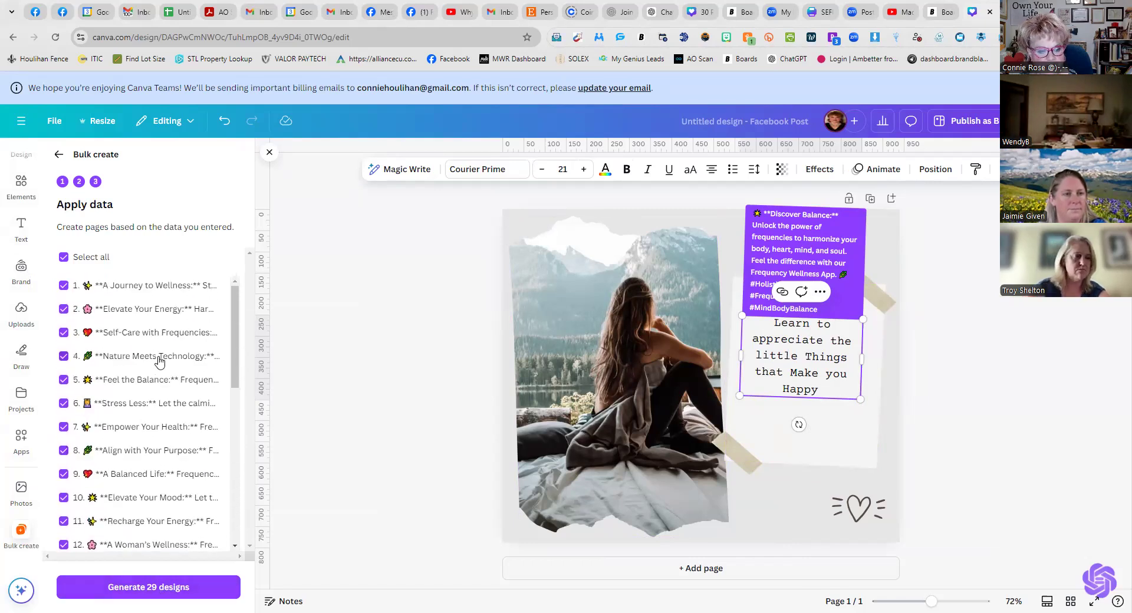
pyautogui.click(141, 589)
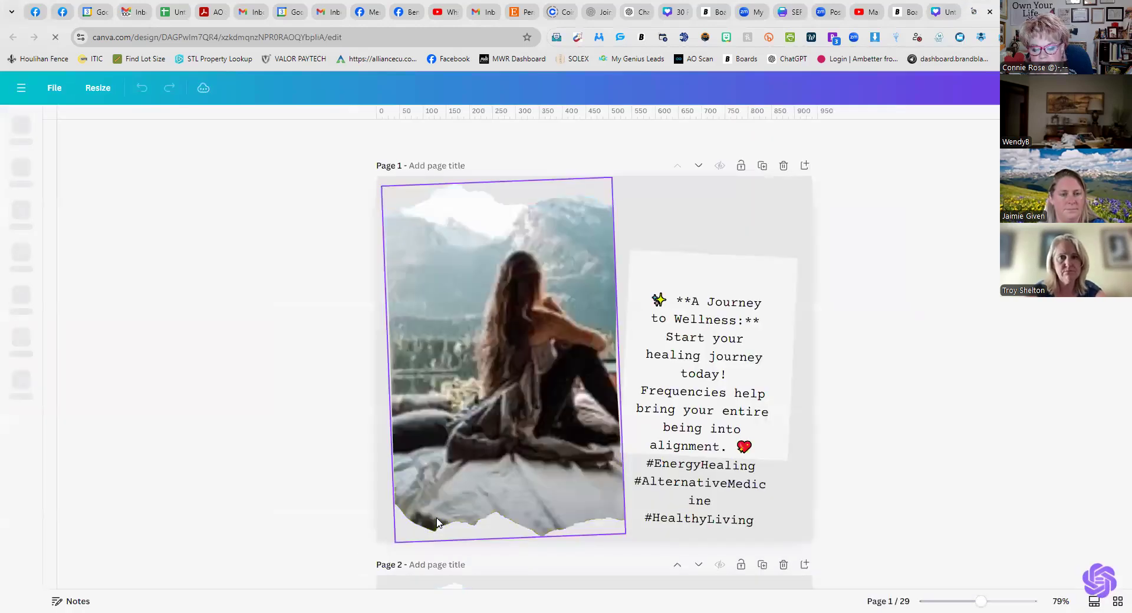
# Look through the generated pages to check how each post's text fits the paper note in the template.
pyautogui.scroll(-7, 647, 453)
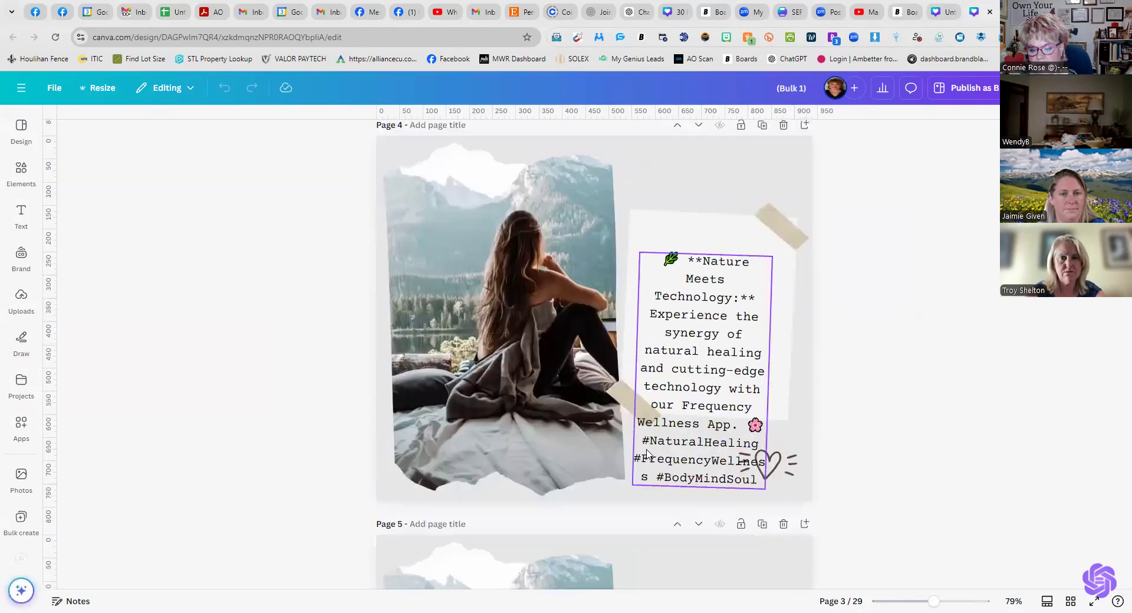
pyautogui.scroll(-20, 647, 454)
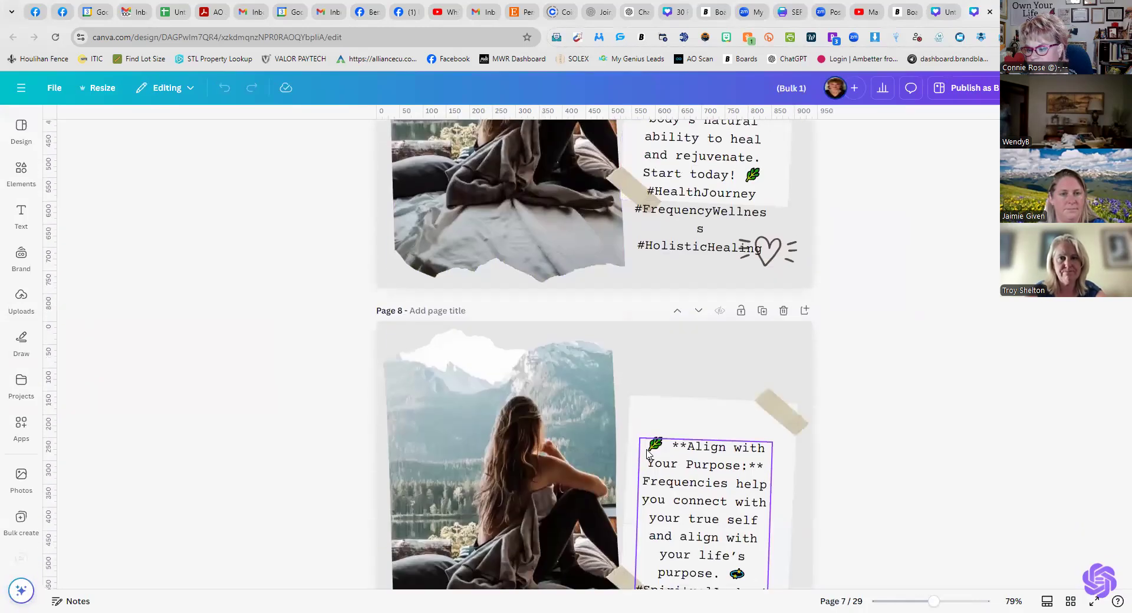
pyautogui.scroll(-20, 648, 455)
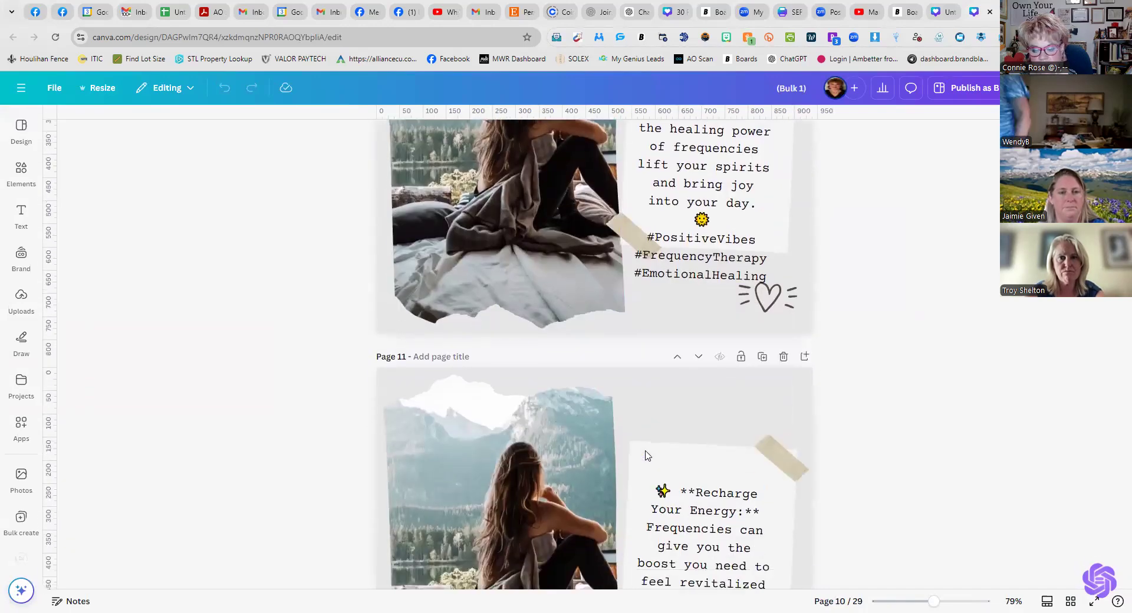
pyautogui.scroll(-5, 647, 457)
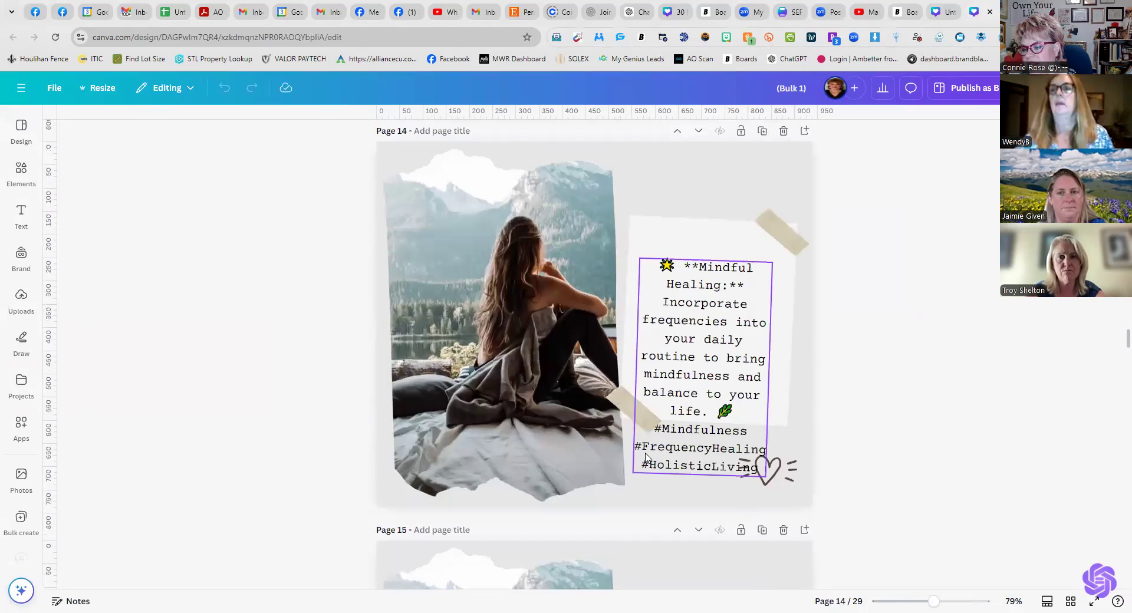
pyautogui.scroll(20, 647, 457)
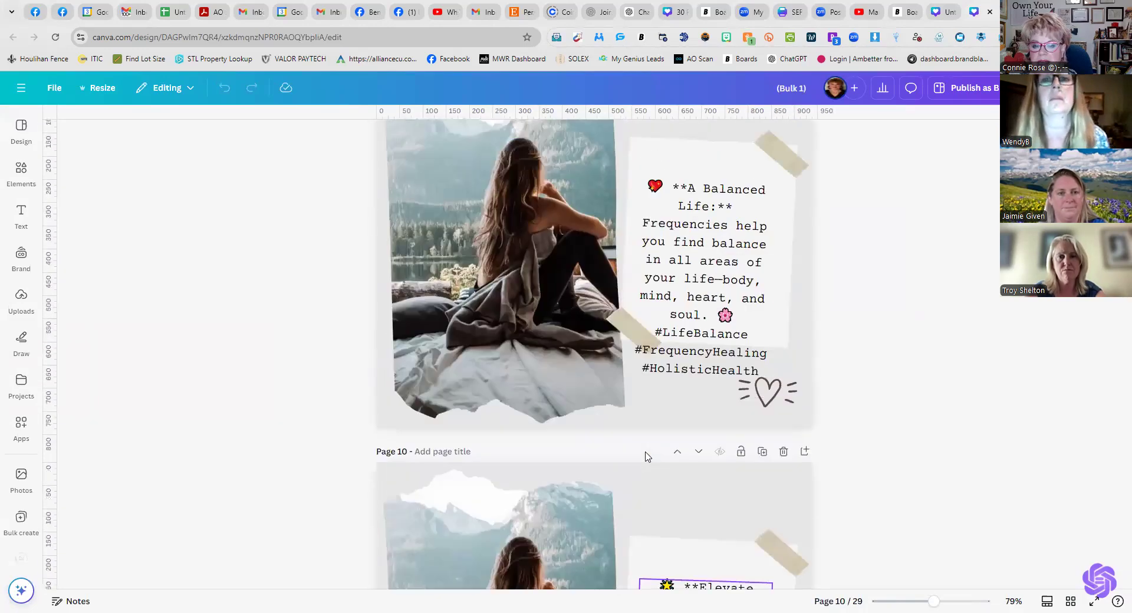
pyautogui.scroll(20, 647, 456)
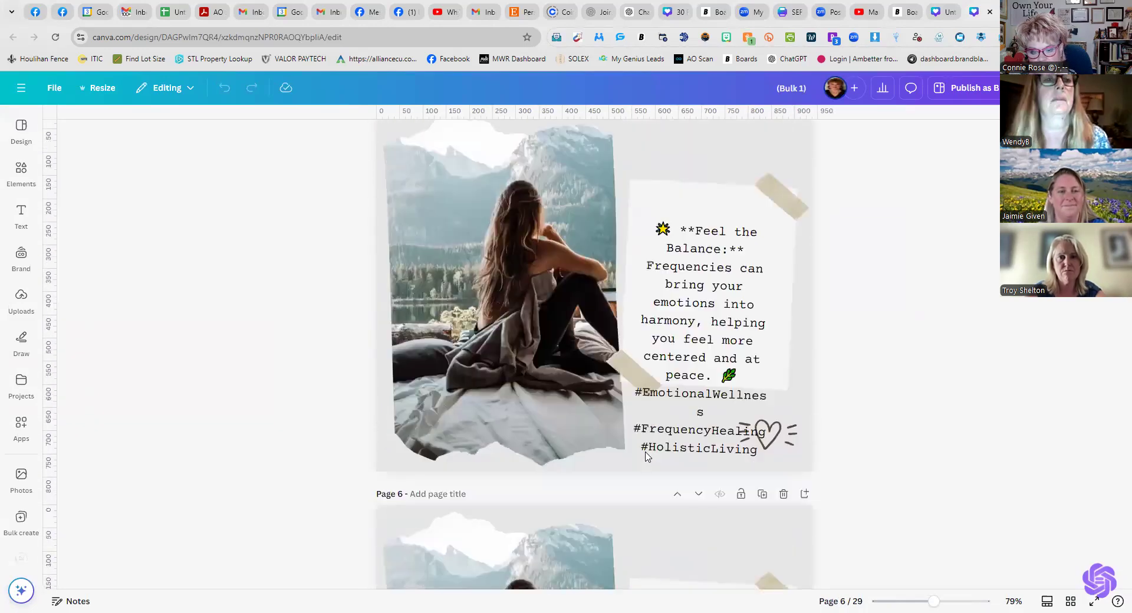
pyautogui.scroll(20, 647, 457)
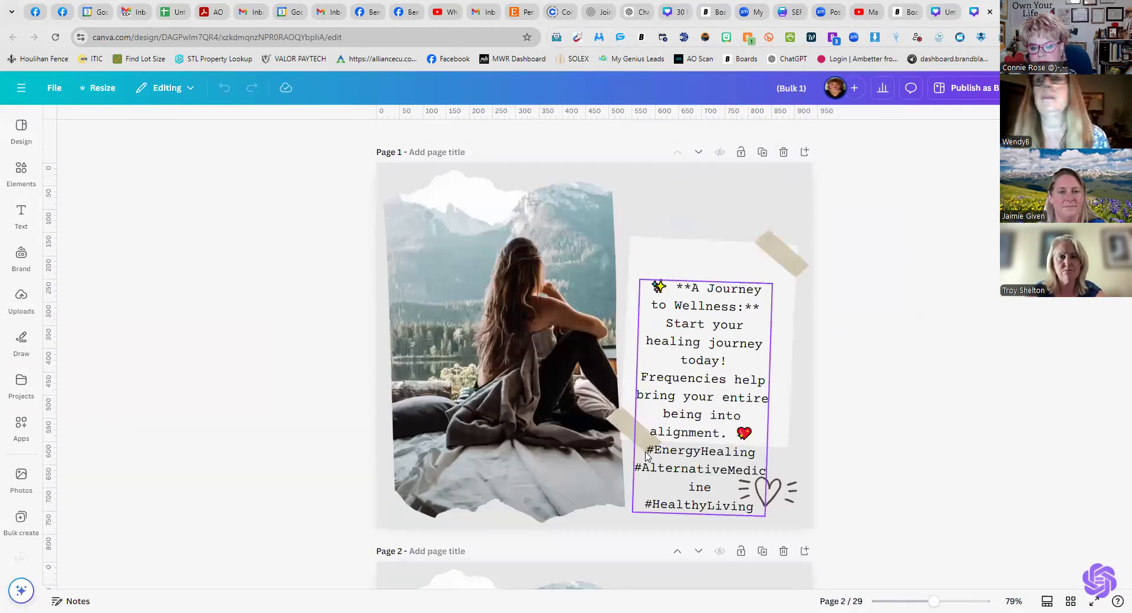
pyautogui.scroll(2, 646, 455)
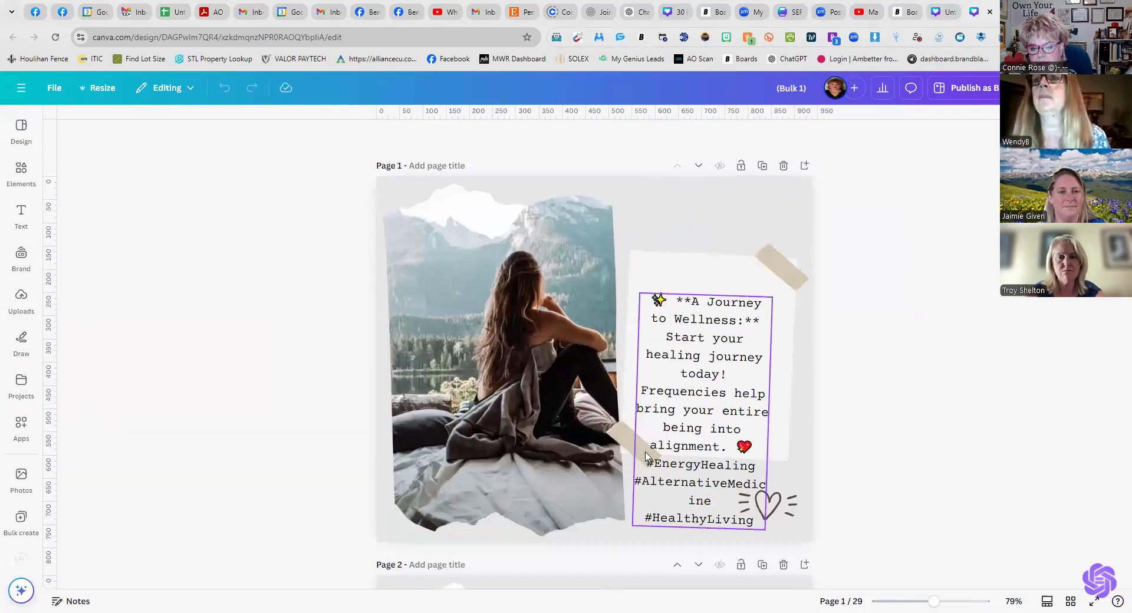
# Move the page 1 post text up on the paper note and set its font size to 19.
pyautogui.click(744, 383)
pyautogui.moveTo(725, 389); pyautogui.dragTo(728, 358)
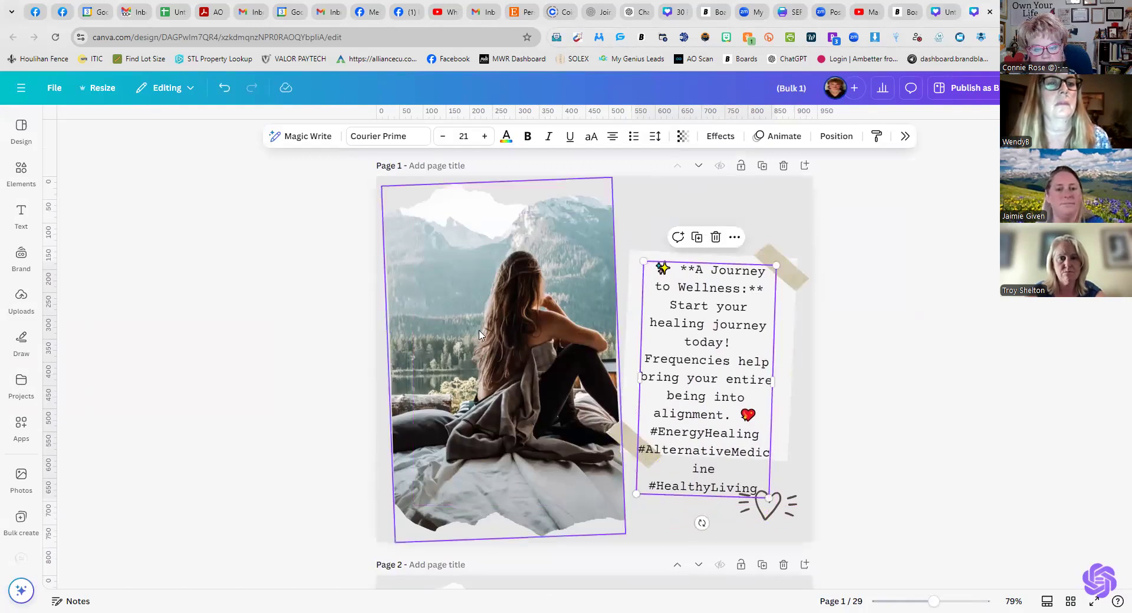
pyautogui.doubleClick(650, 271)
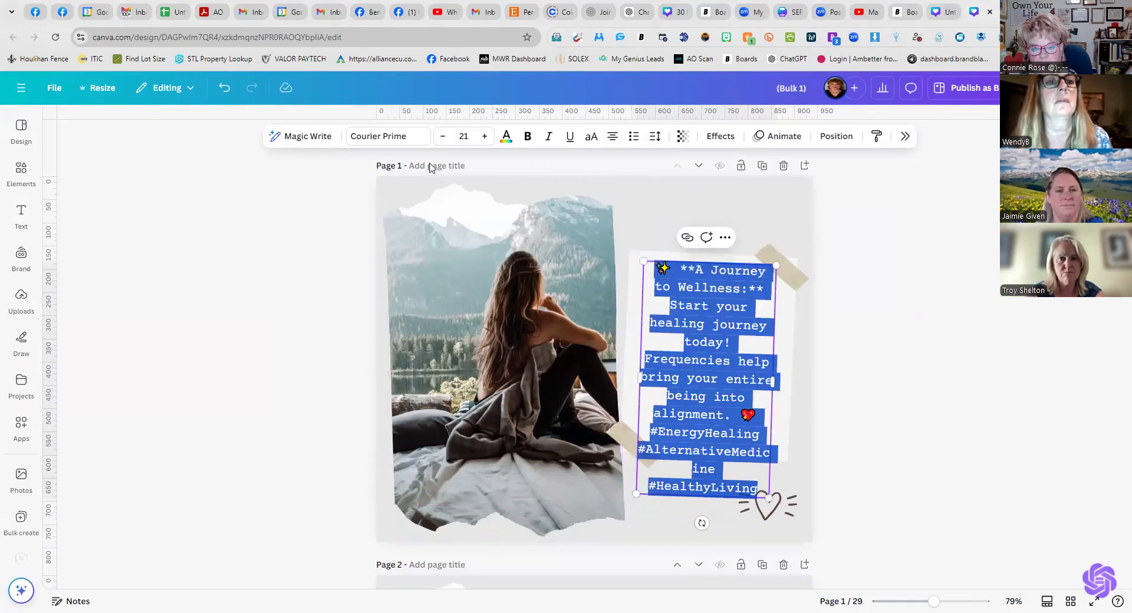
pyautogui.click(443, 137)
pyautogui.click(442, 137)
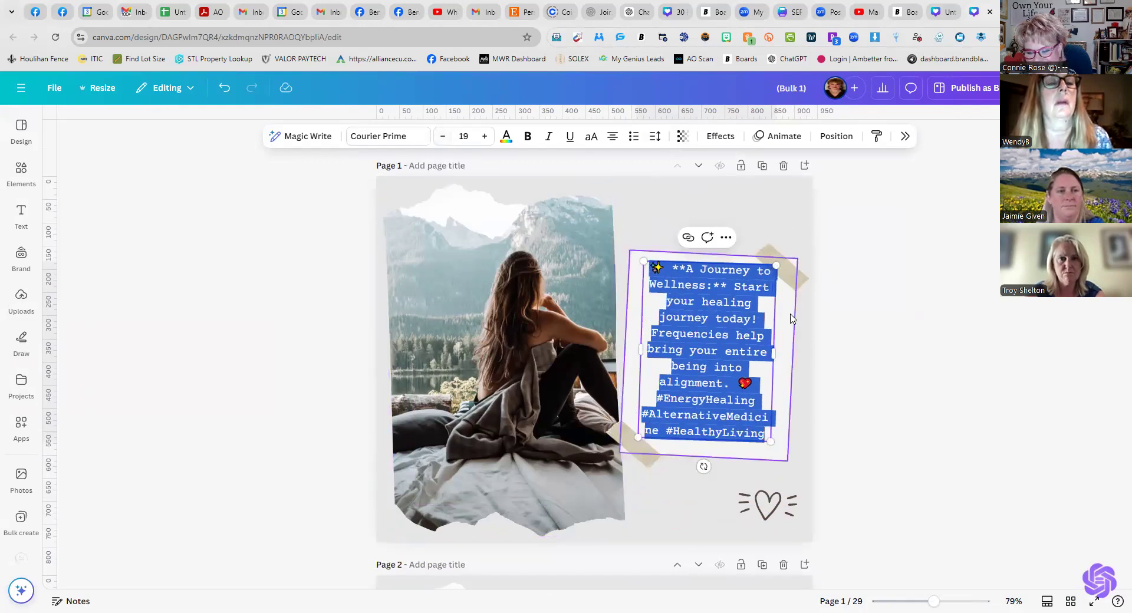
pyautogui.click(805, 330)
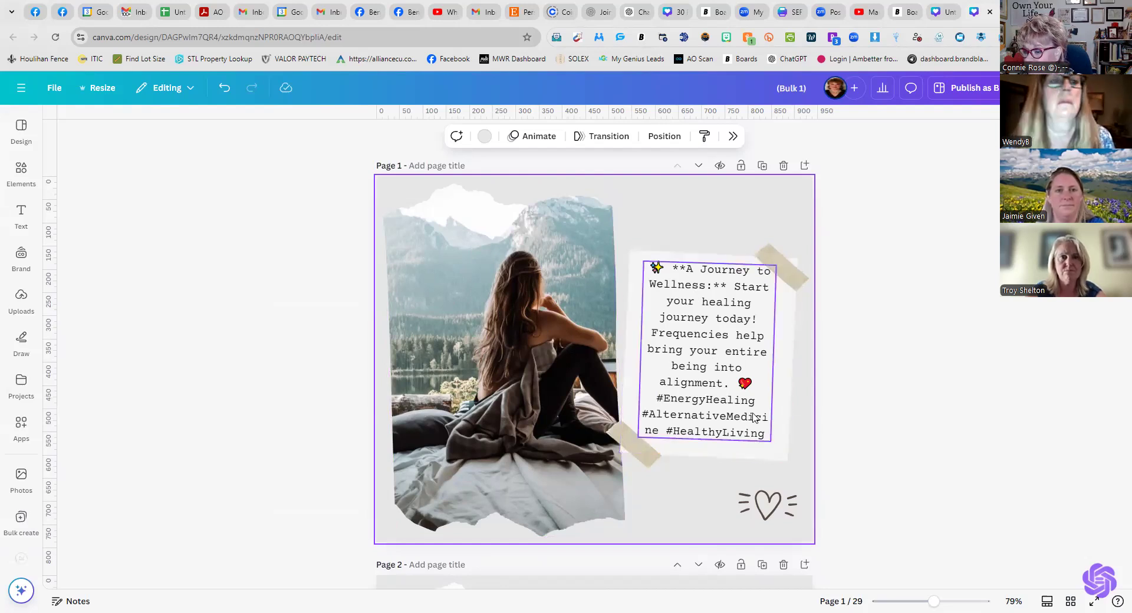
# Move the page 2 post text up on the paper note and set its font size to 18.
pyautogui.scroll(-6, 693, 401)
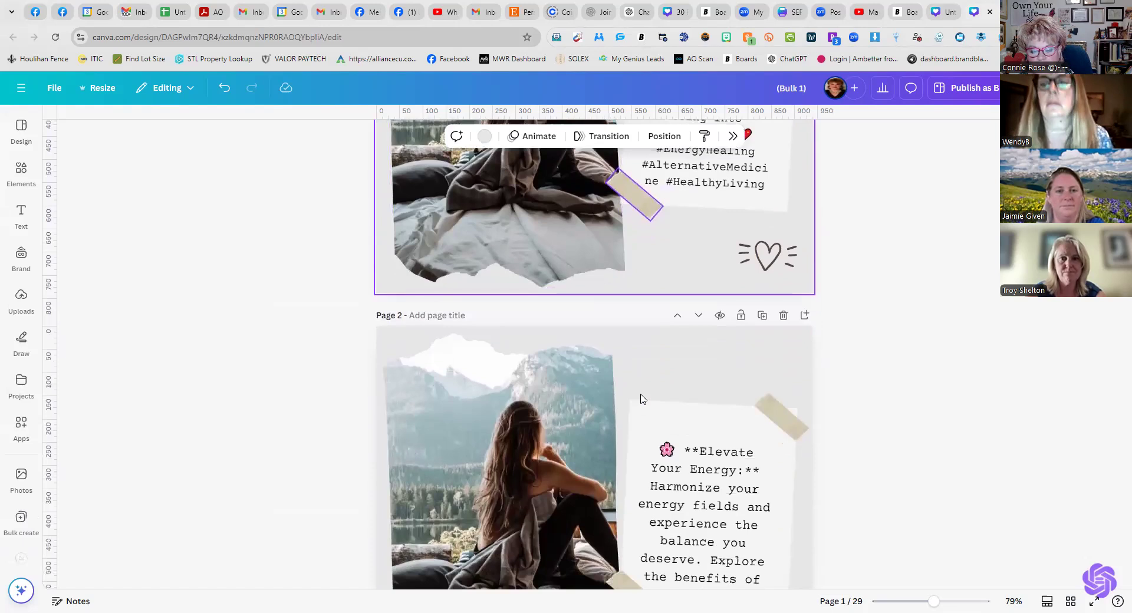
pyautogui.moveTo(709, 375); pyautogui.dragTo(707, 340)
pyautogui.doubleClick(707, 340)
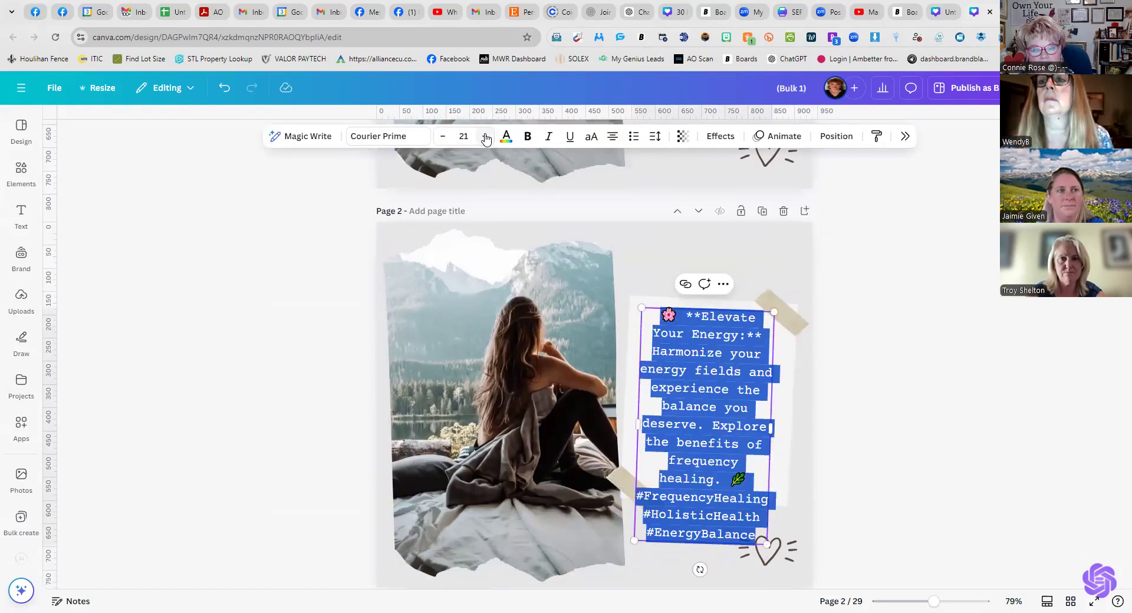
pyautogui.click(441, 136)
pyautogui.click(442, 137)
pyautogui.click(441, 137)
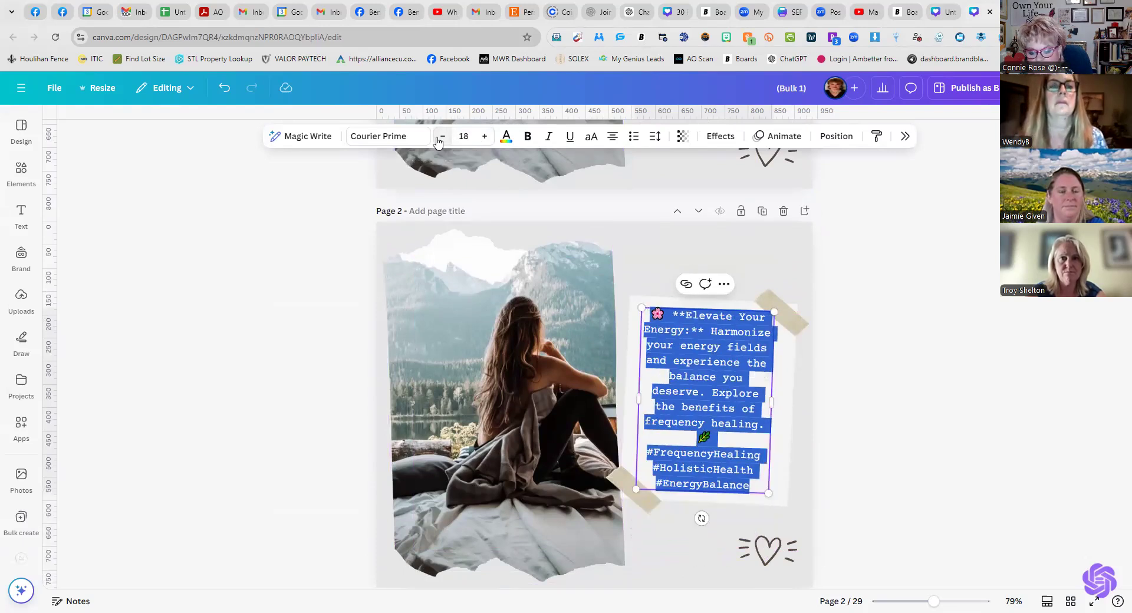
pyautogui.click(833, 334)
# Move the page 3 post text up on the paper note and set its font size to 18.
pyautogui.scroll(-6, 862, 477)
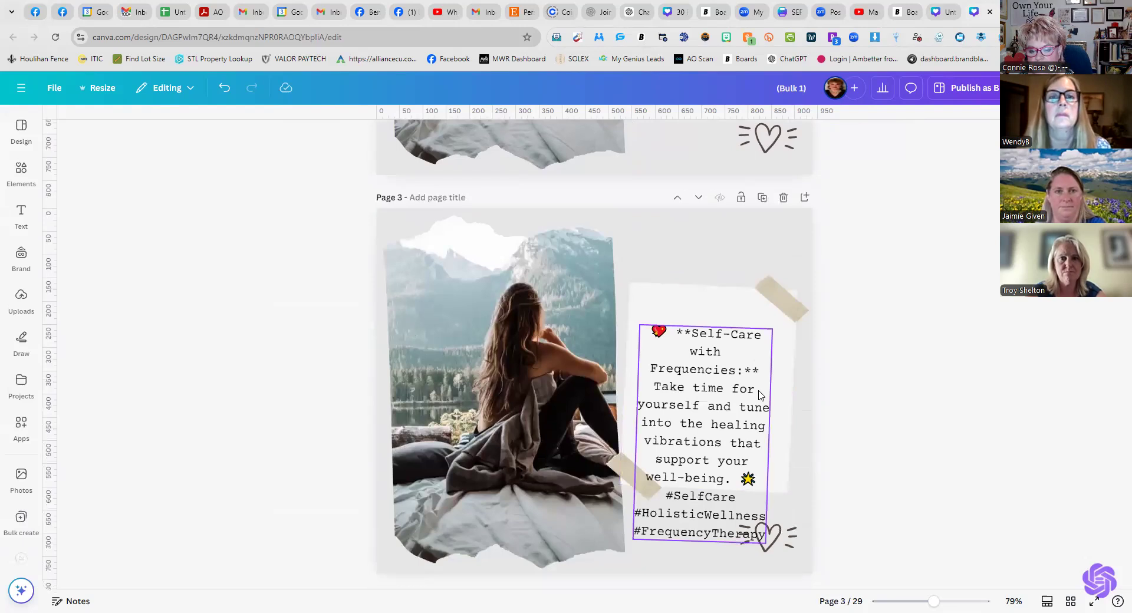
pyautogui.click(723, 383)
pyautogui.moveTo(723, 383); pyautogui.dragTo(723, 382)
pyautogui.doubleClick(724, 381)
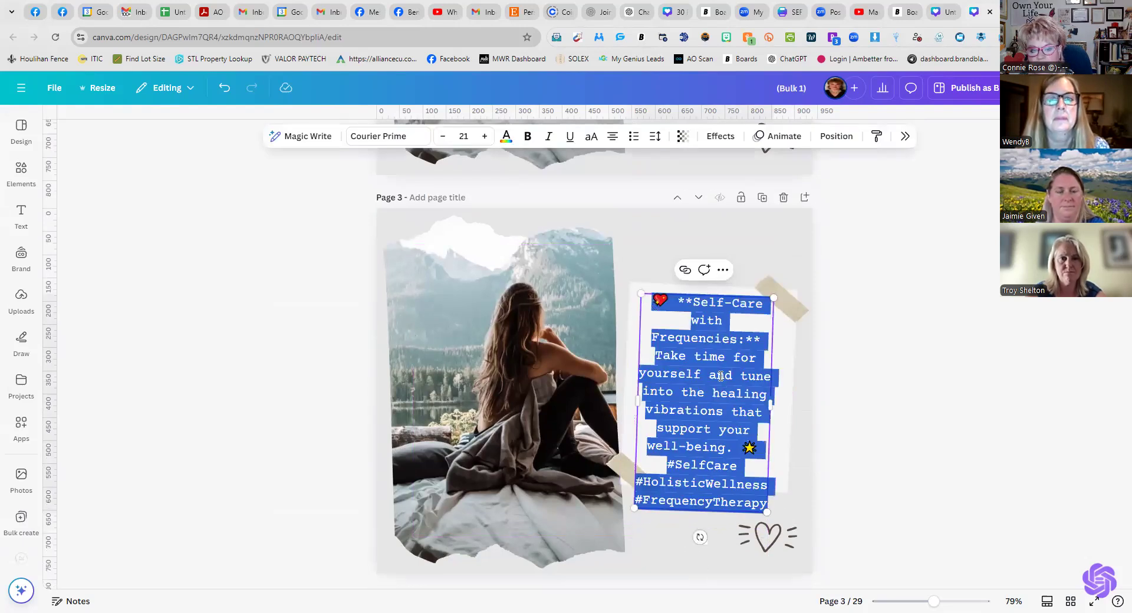
pyautogui.click(443, 137)
pyautogui.click(442, 136)
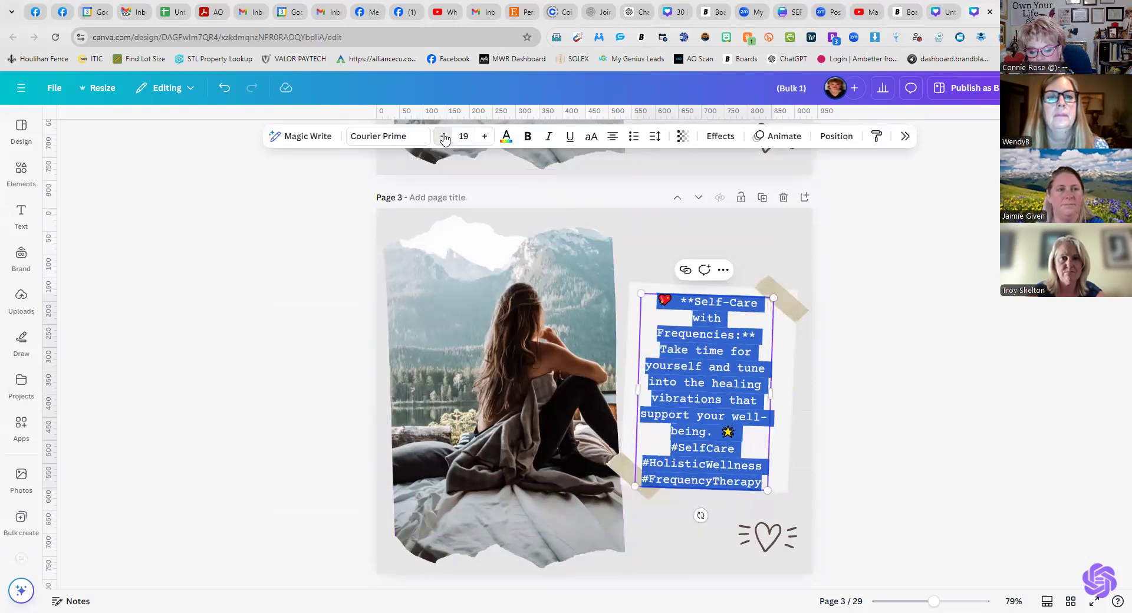
pyautogui.click(444, 138)
pyautogui.click(803, 439)
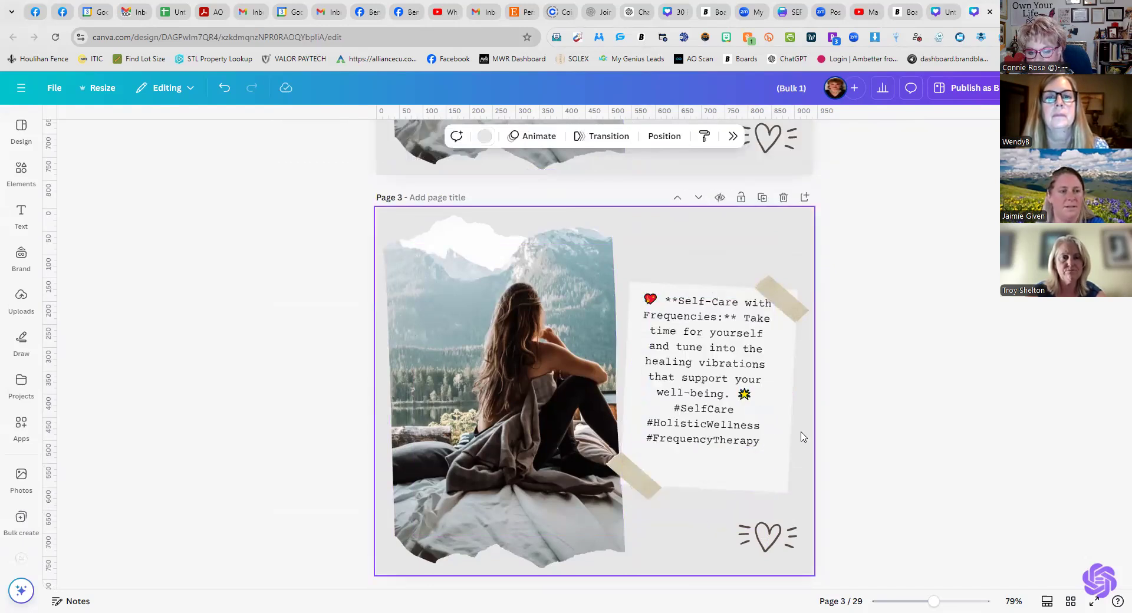
# Switch to the Google Sheets post list and copy row 1, the "Discover Balance" post.
pyautogui.scroll(13, 740, 422)
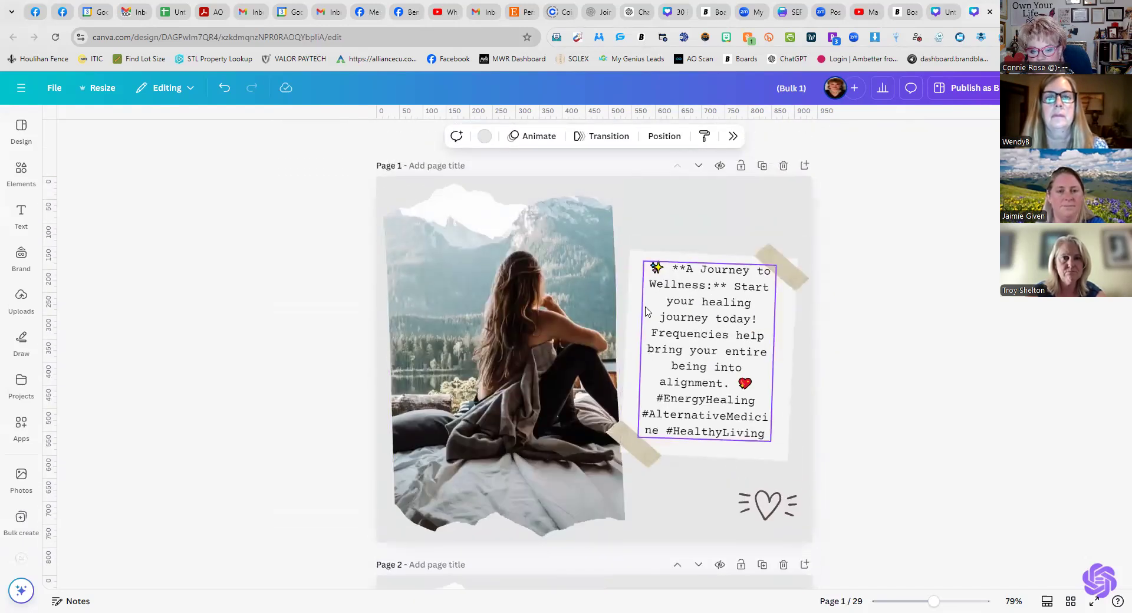
pyautogui.click(172, 12)
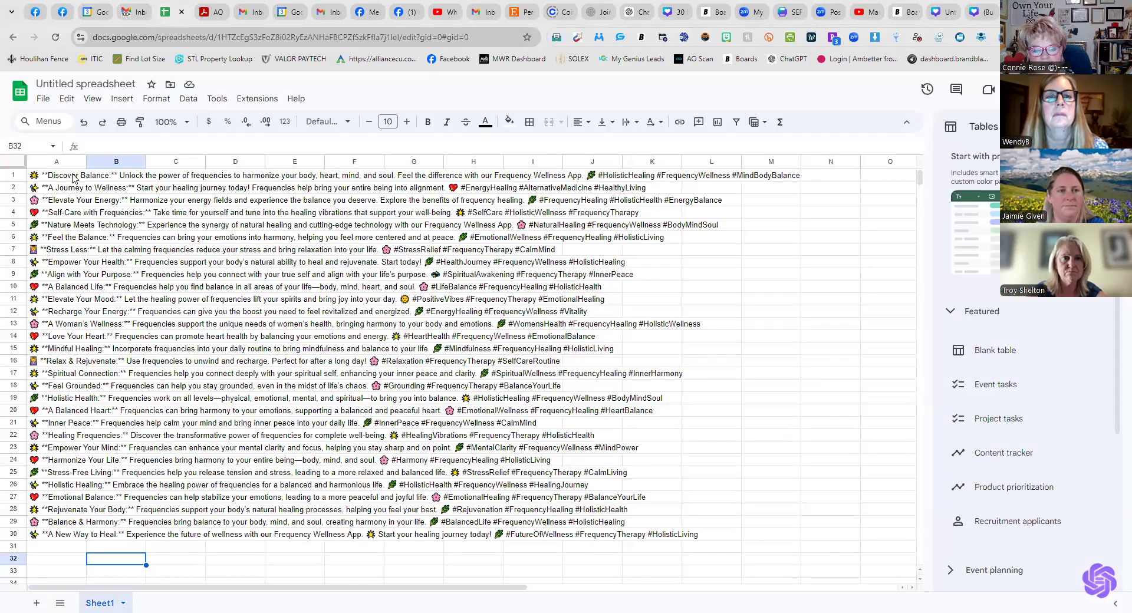
pyautogui.click(42, 177)
pyautogui.click(13, 175)
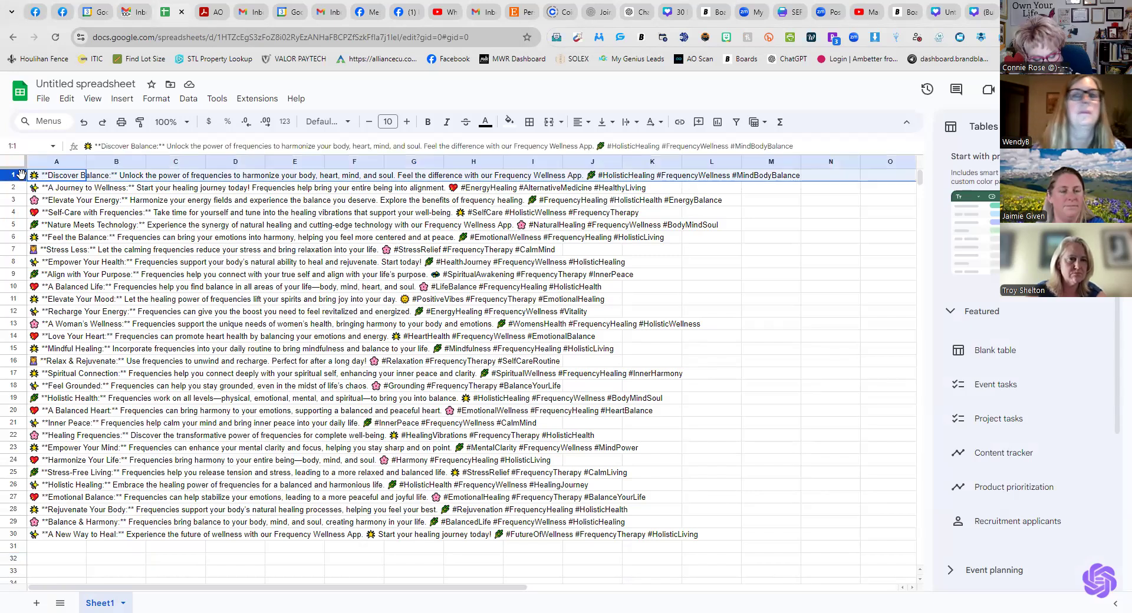
pyautogui.hotkey('ctrl', 'c')
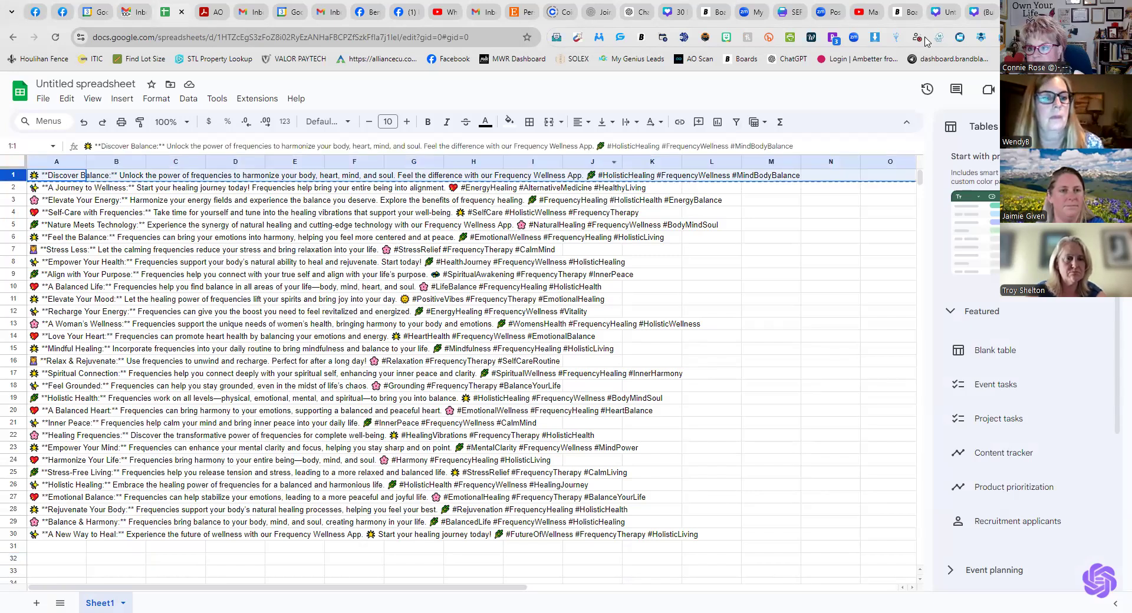
# In the original Canva template design, duplicate the page and replace the first page's quote text with the copied "Discover Balance" post.
pyautogui.click(948, 14)
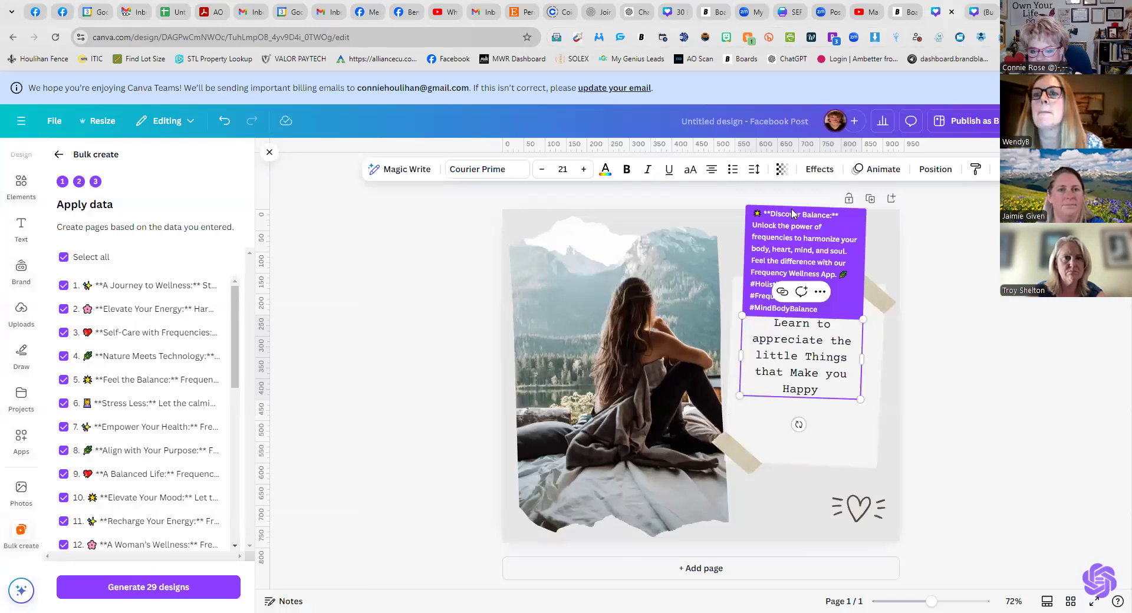
pyautogui.click(883, 463)
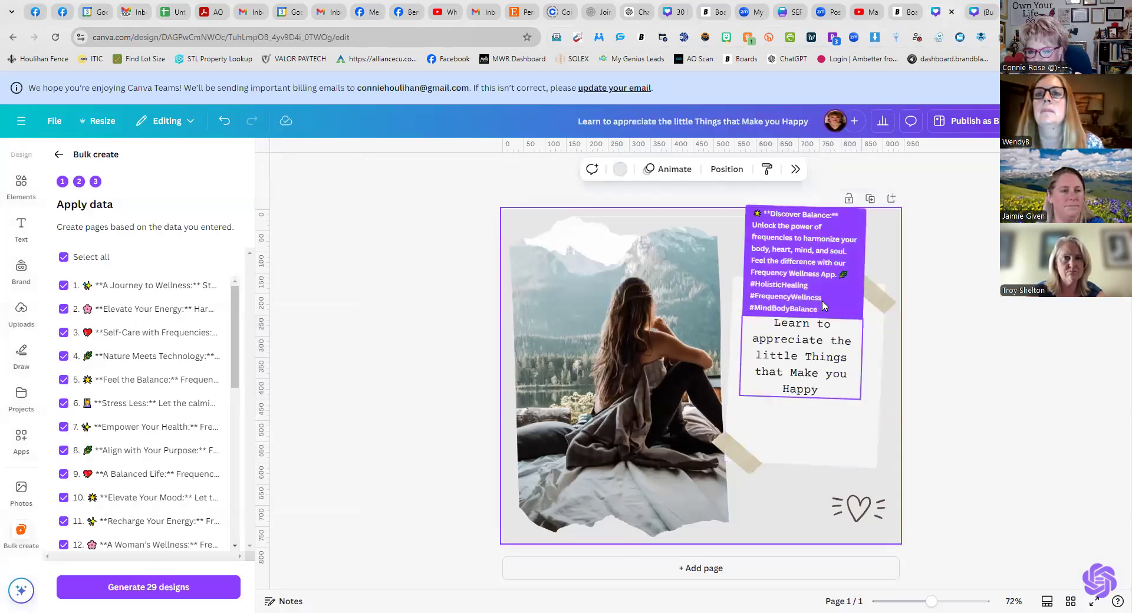
pyautogui.click(871, 200)
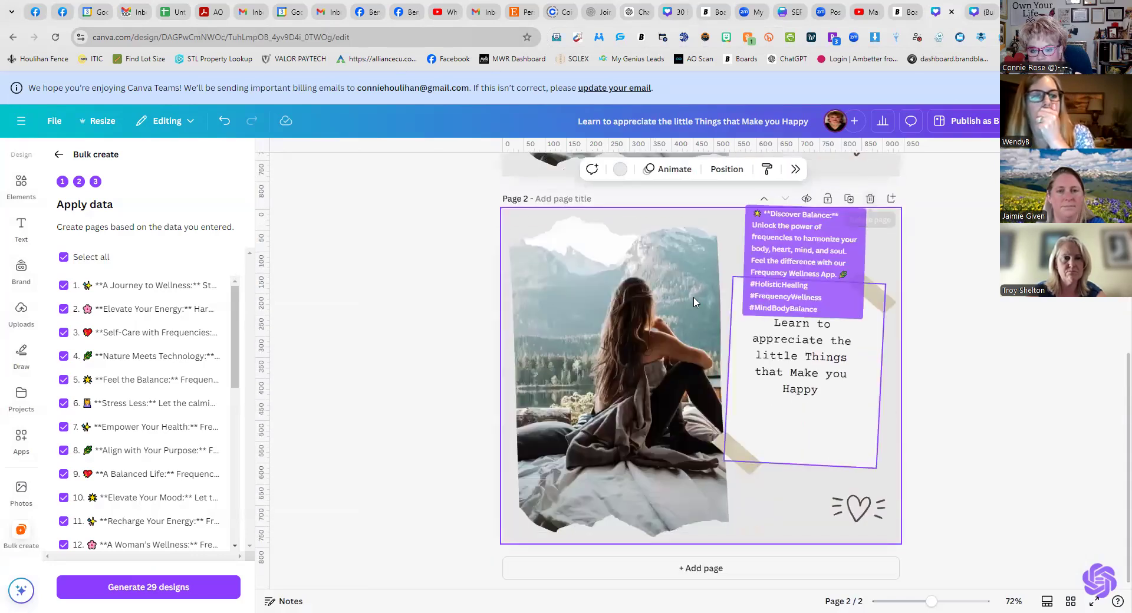
pyautogui.scroll(5, 664, 342)
pyautogui.click(785, 361)
pyautogui.doubleClick(787, 353)
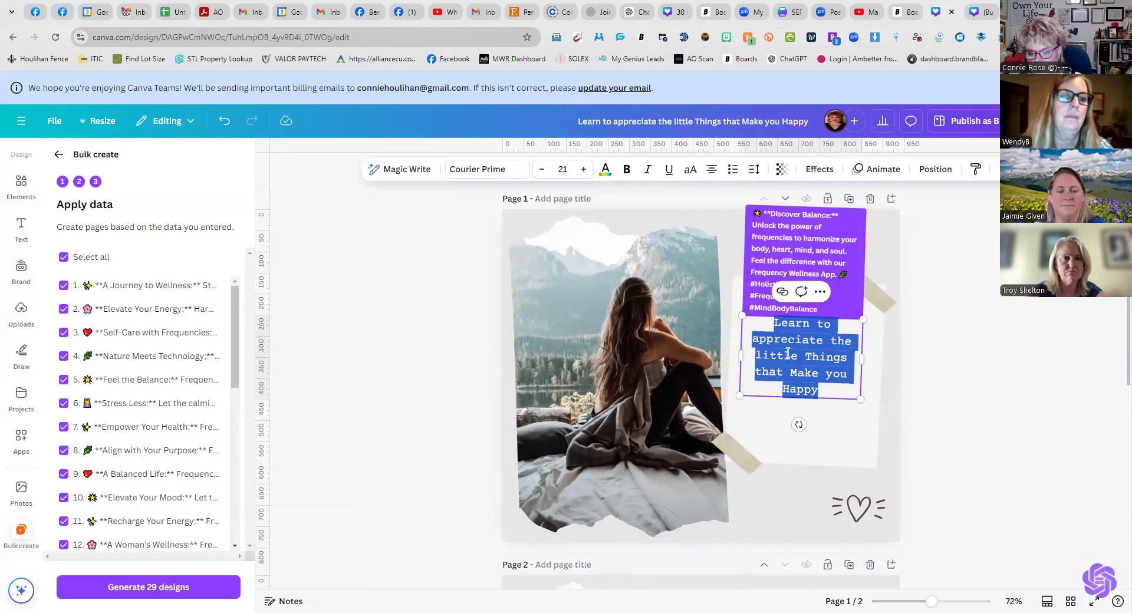
pyautogui.hotkey('ctrl', 'v')
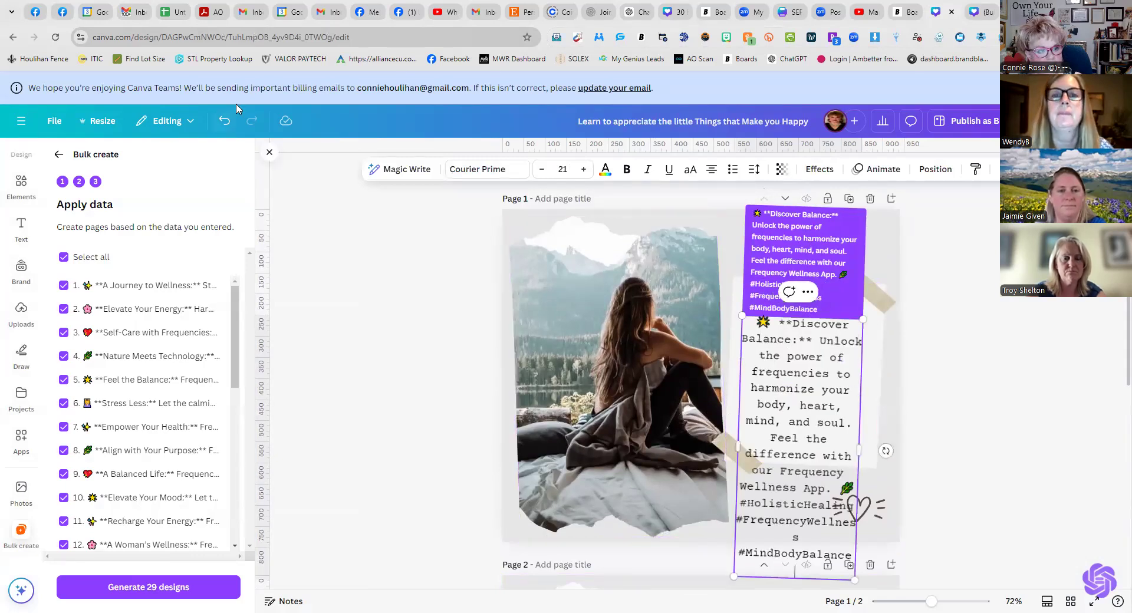
# Compare the first generated pages in the Bulk 1 design with the template design's edited page and its duplicate.
pyautogui.click(175, 8)
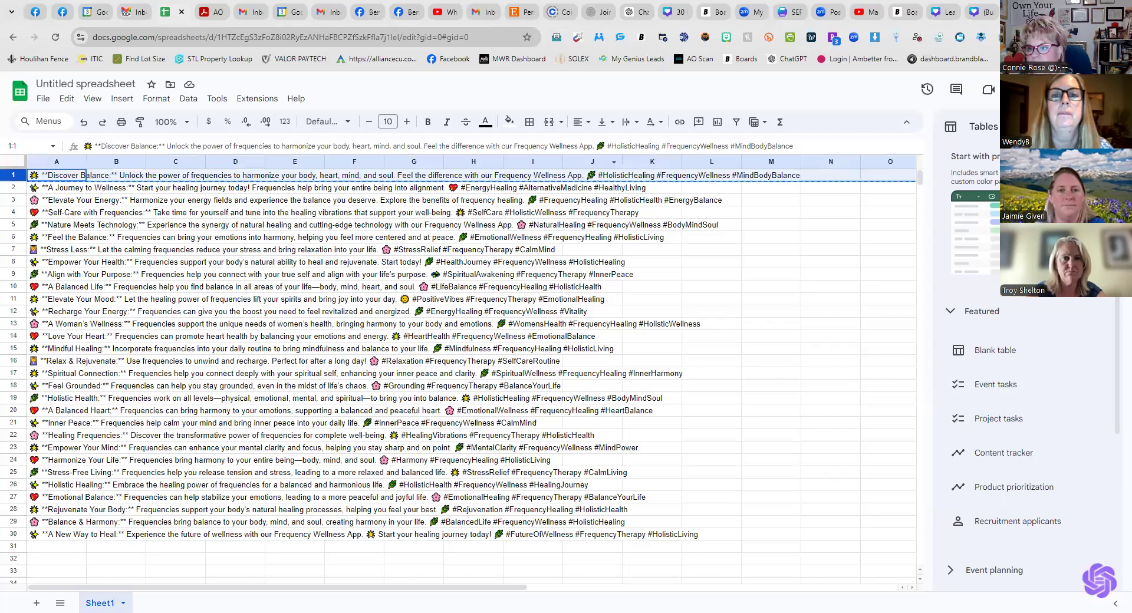
pyautogui.click(968, 9)
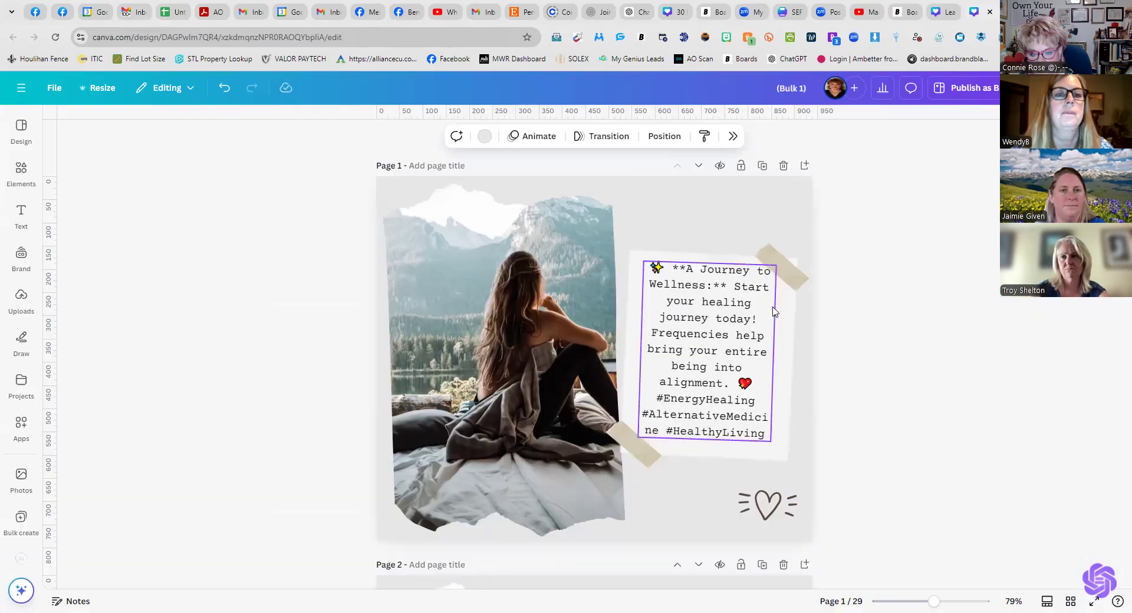
pyautogui.scroll(-3, 739, 311)
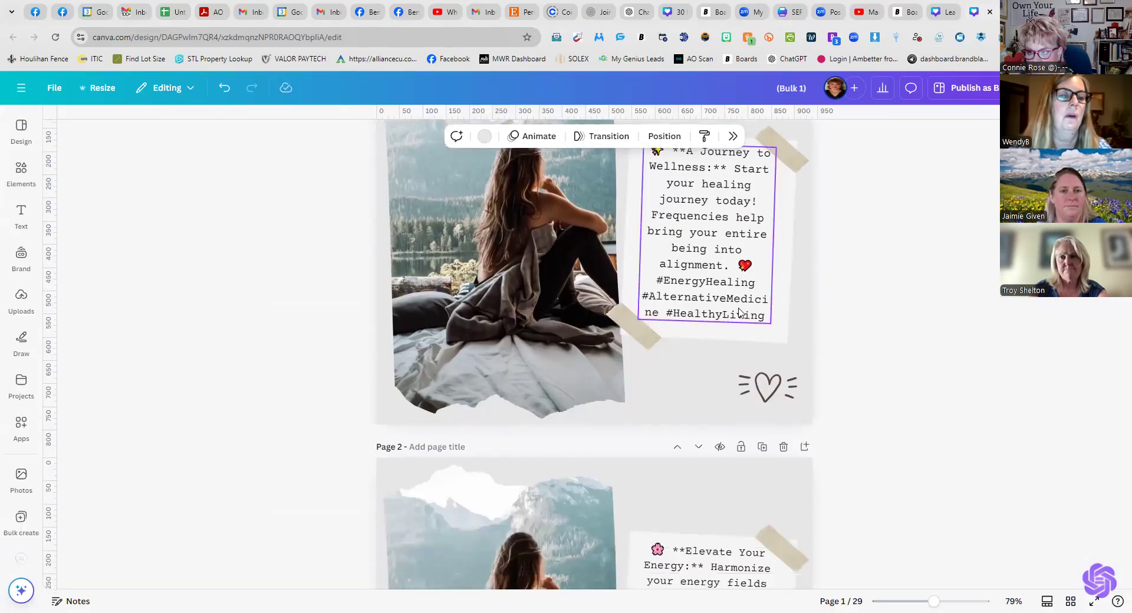
pyautogui.scroll(3, 740, 310)
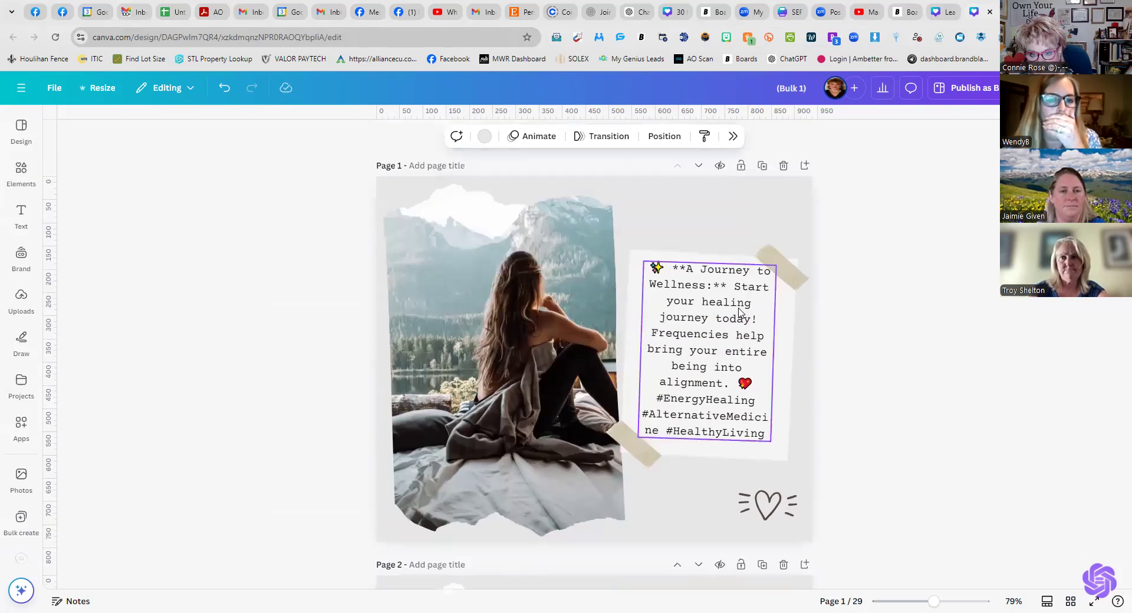
pyautogui.scroll(-3, 739, 310)
pyautogui.scroll(3, 749, 341)
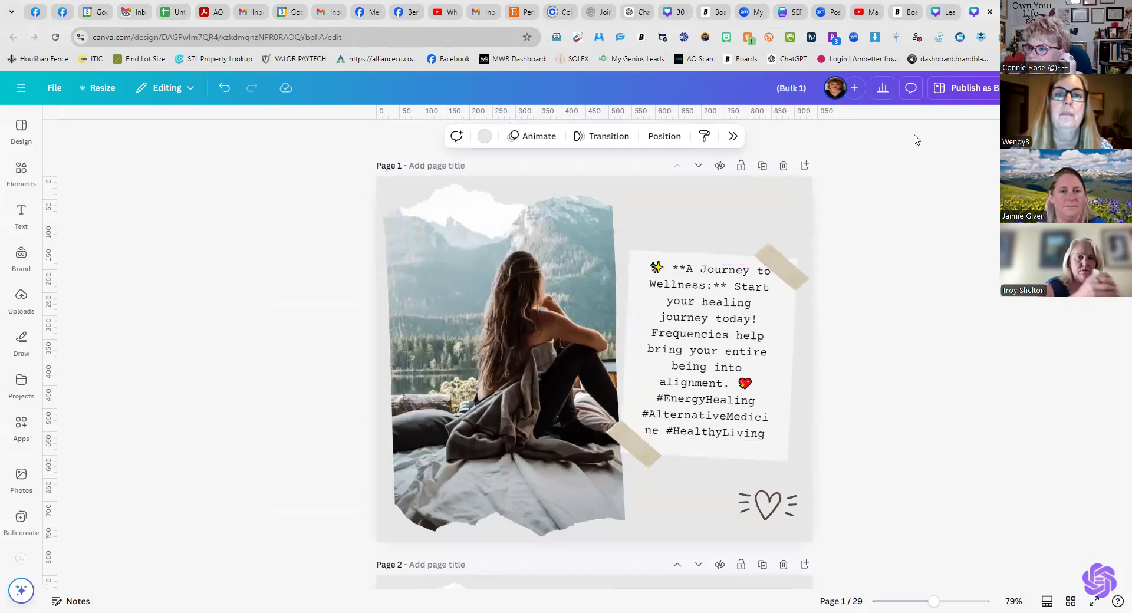
pyautogui.click(944, 21)
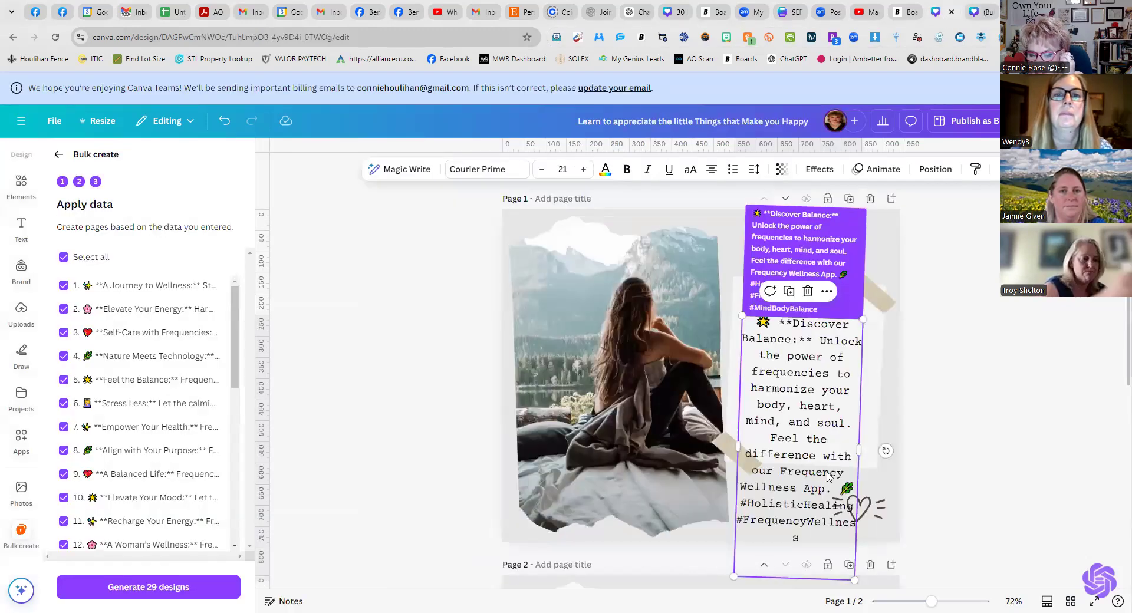
pyautogui.scroll(-3, 818, 471)
pyautogui.scroll(3, 818, 472)
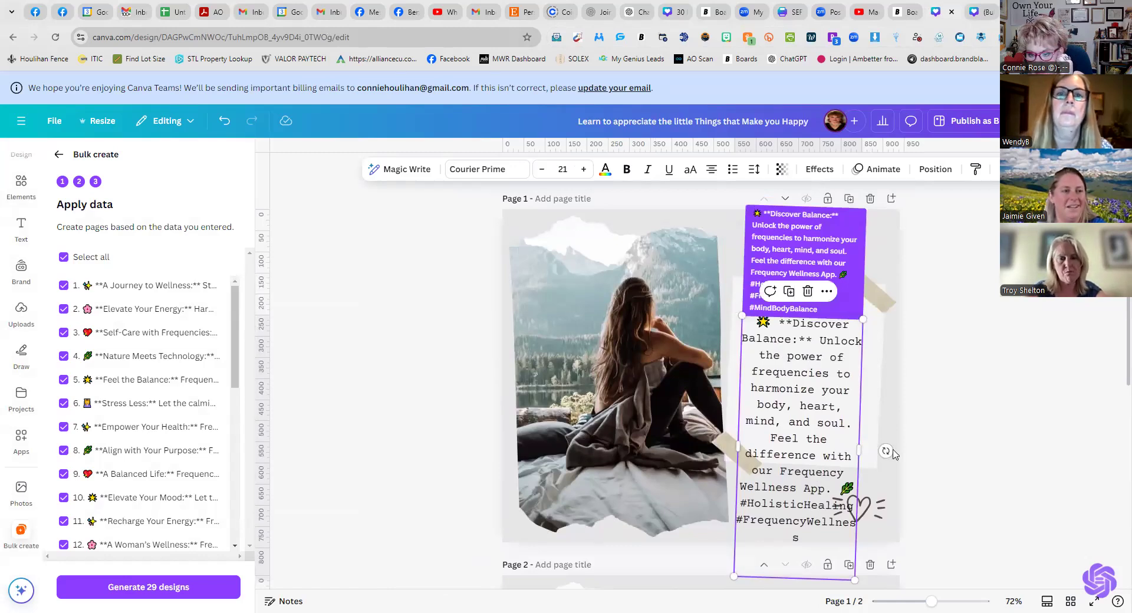
pyautogui.click(885, 309)
pyautogui.scroll(-6, 878, 383)
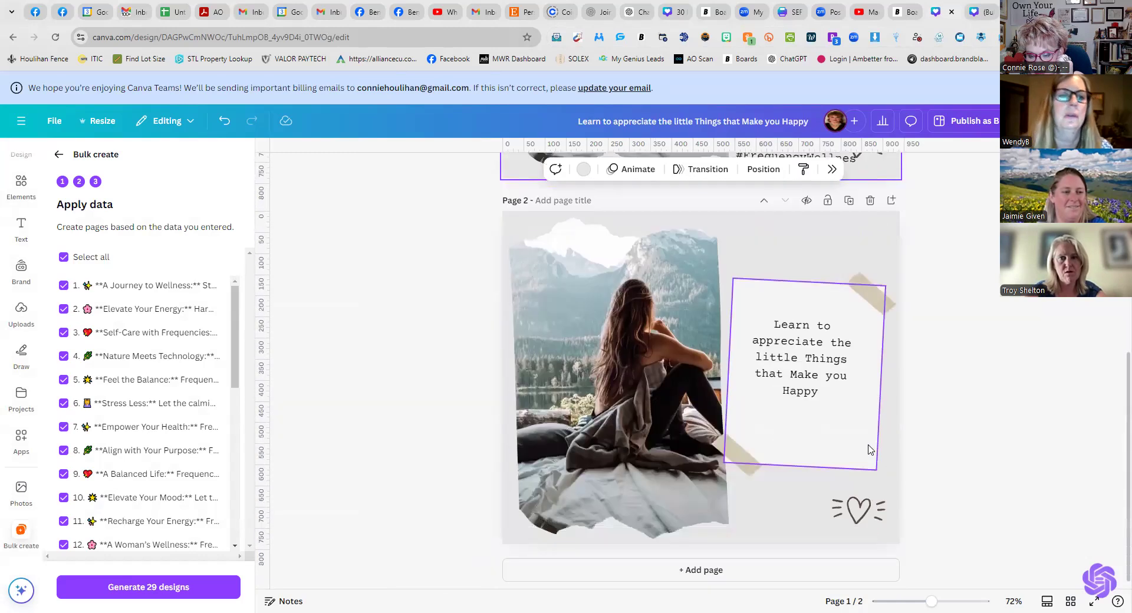
pyautogui.scroll(4, 871, 449)
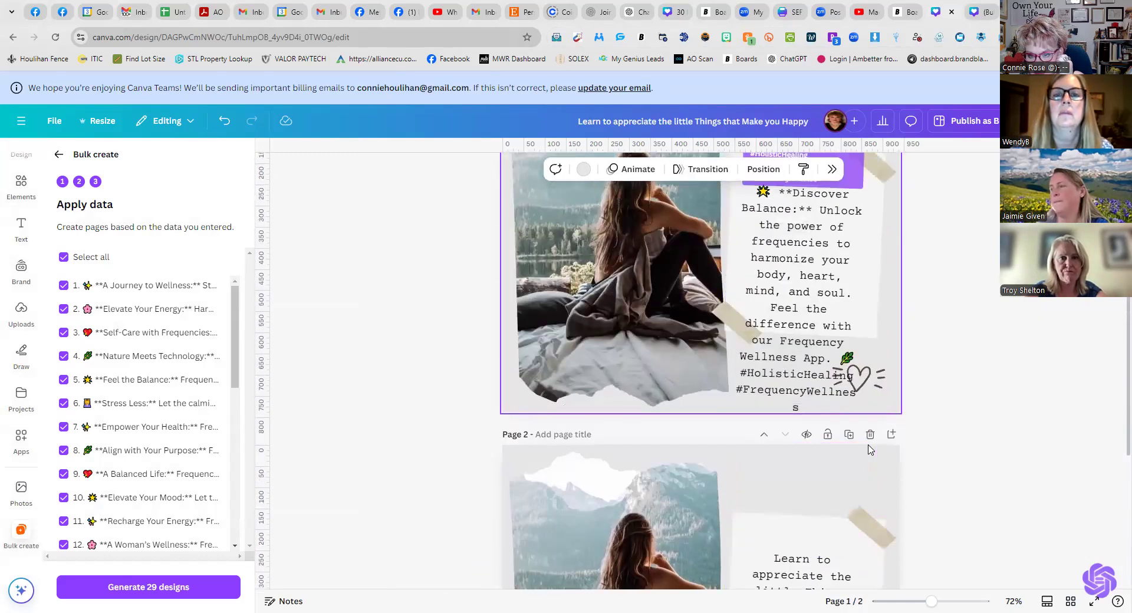
pyautogui.scroll(2, 867, 449)
pyautogui.scroll(-5, 868, 450)
pyautogui.scroll(-1, 867, 454)
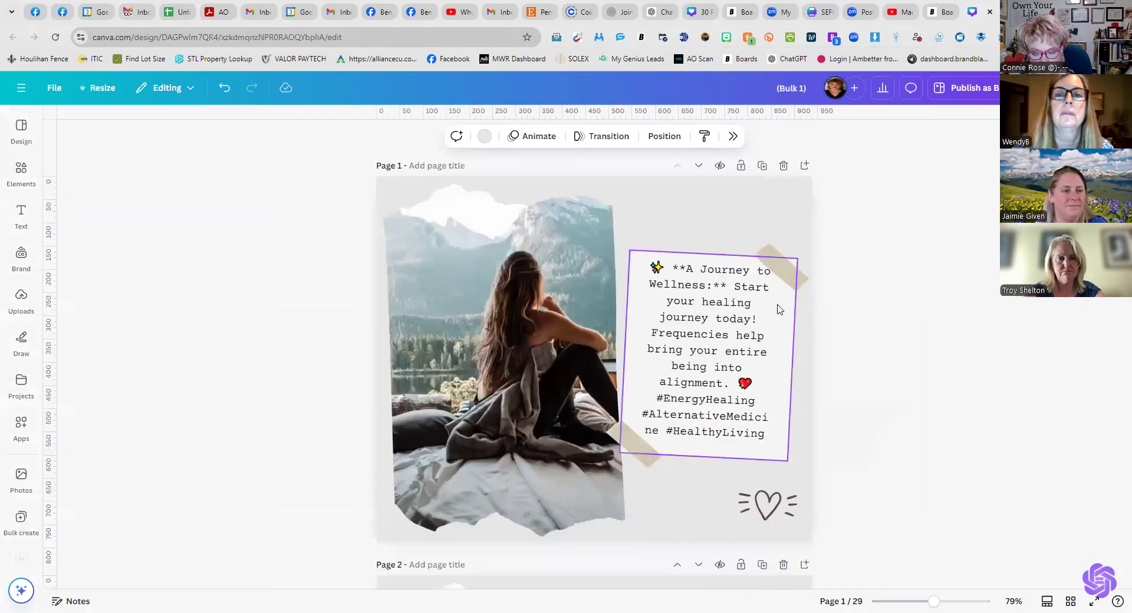
# Check the first generated pages of the Bulk 1 design against the post list in the spreadsheet.
pyautogui.scroll(-4, 707, 313)
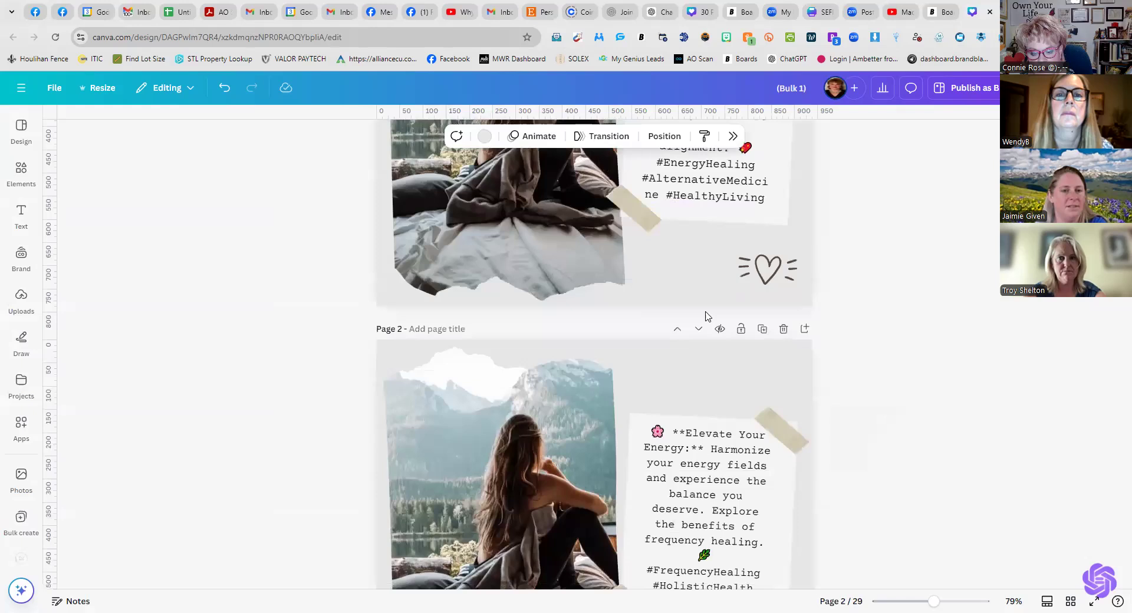
pyautogui.scroll(4, 708, 315)
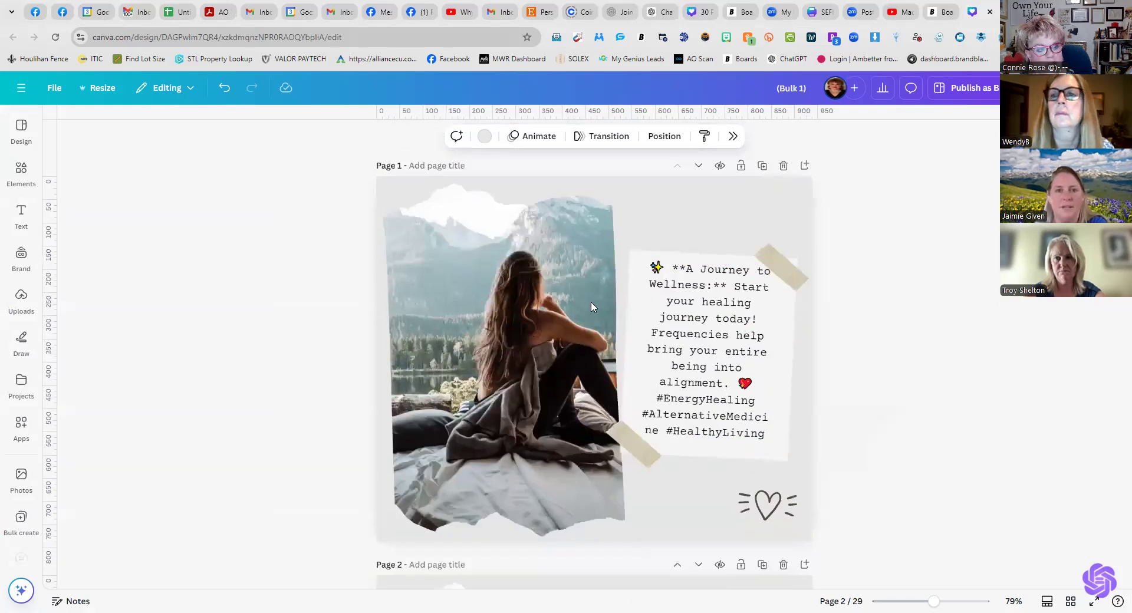
pyautogui.click(180, 18)
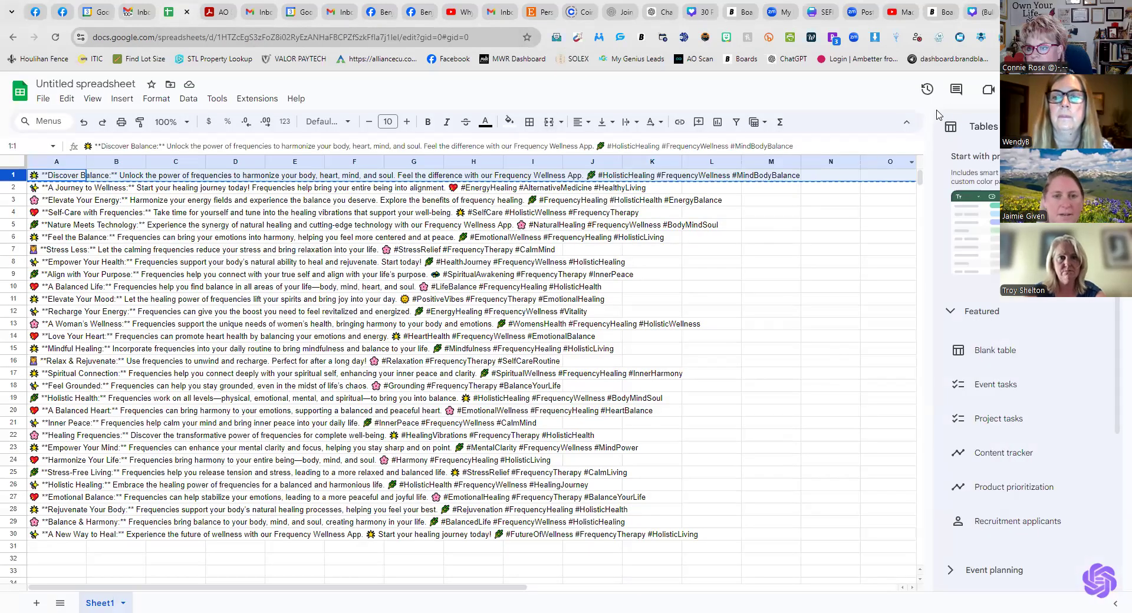
pyautogui.click(981, 19)
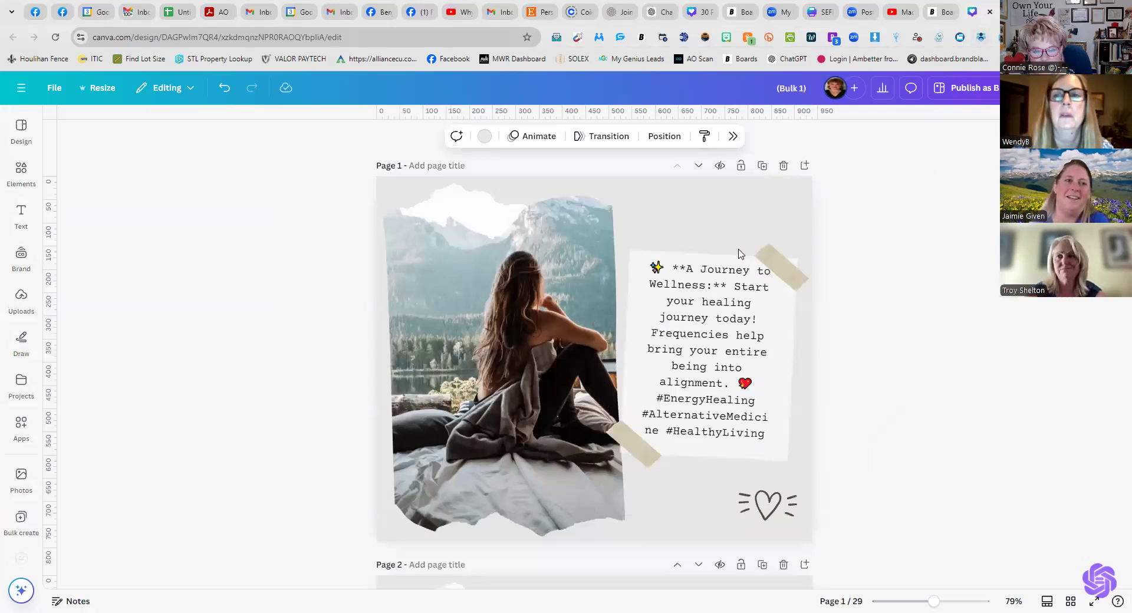
pyautogui.scroll(-4, 740, 253)
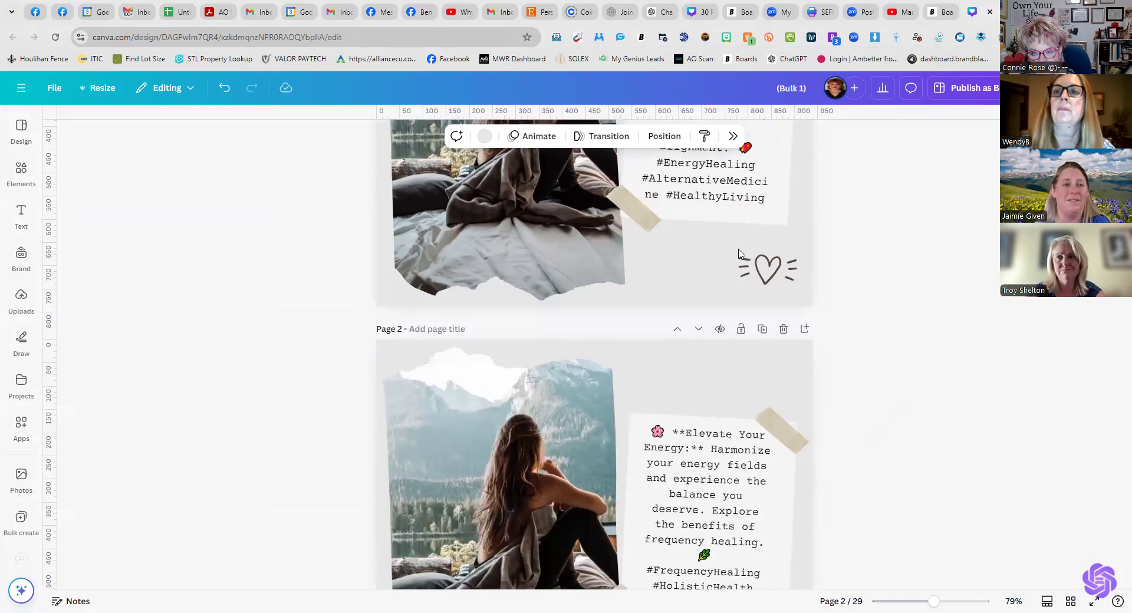
pyautogui.scroll(3, 741, 253)
pyautogui.scroll(1, 734, 251)
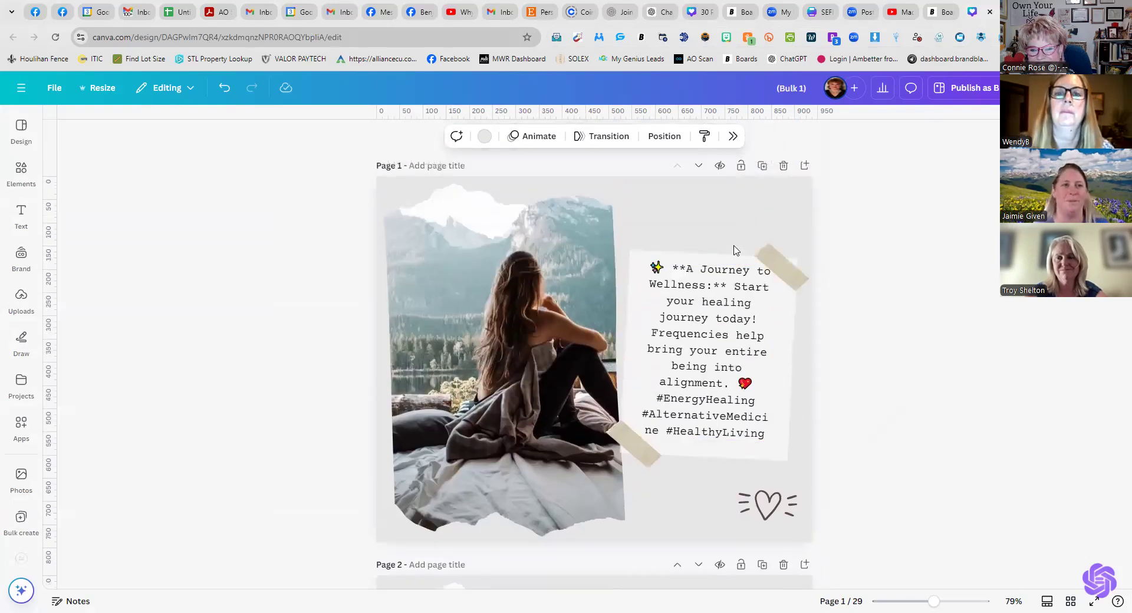
# Duplicate page 1 of the Bulk 1 design and replace the first page's quote text with the copied "Discover Balance" post.
pyautogui.click(761, 166)
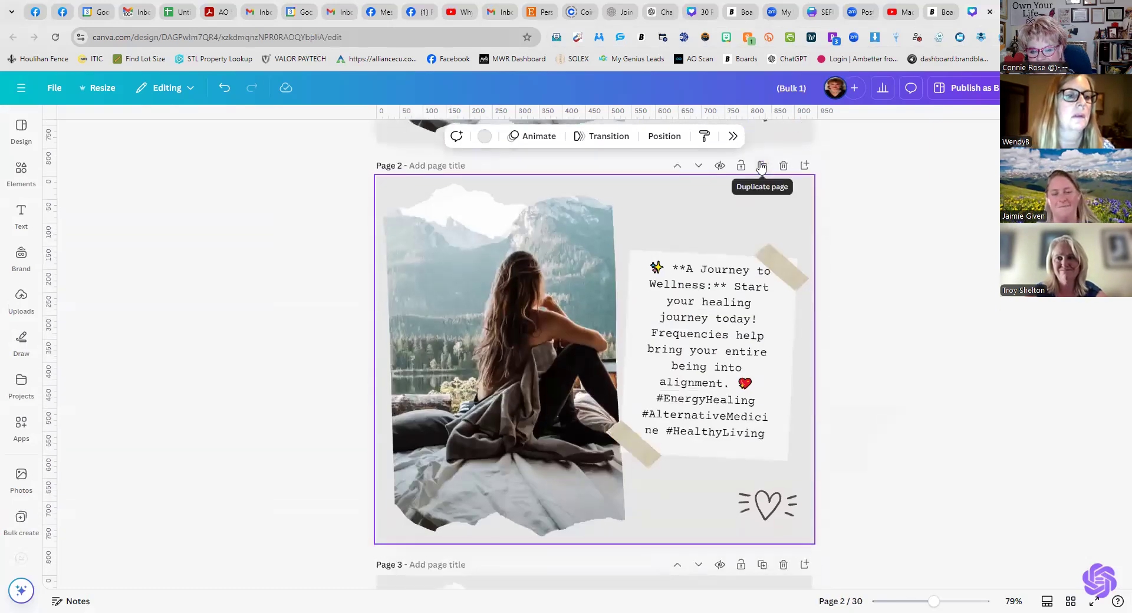
pyautogui.scroll(6, 780, 327)
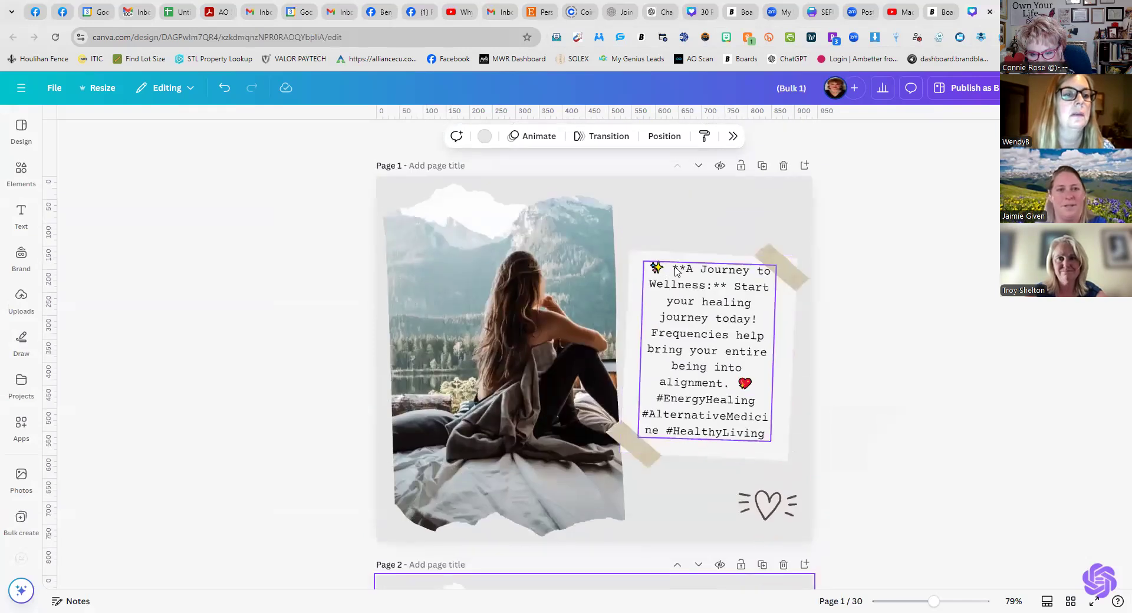
pyautogui.click(733, 384)
pyautogui.doubleClick(760, 432)
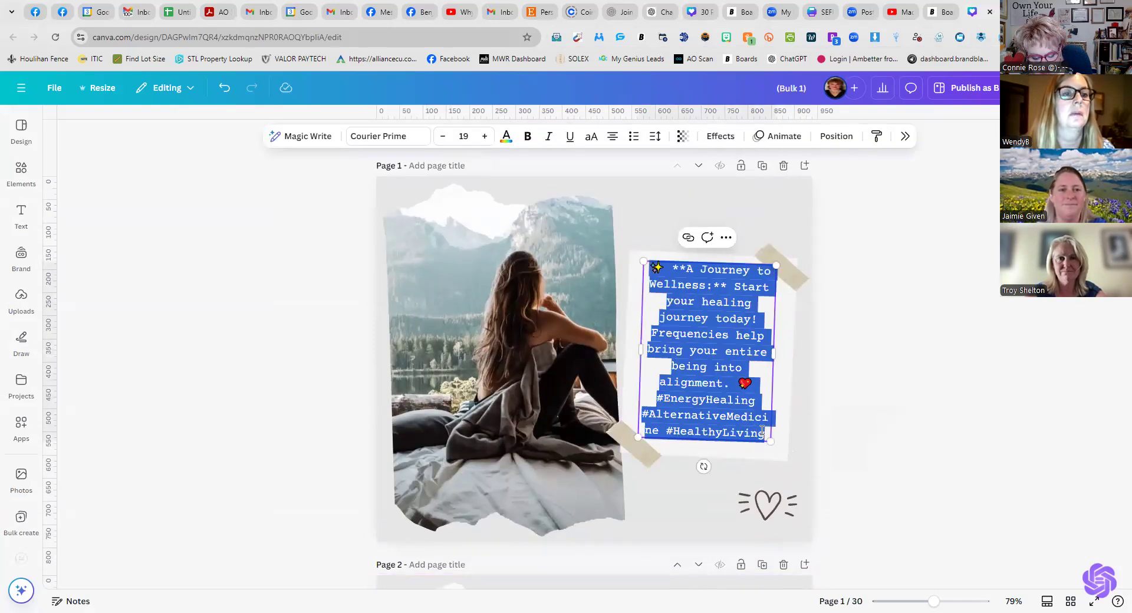
pyautogui.write('🌟 **Discover Balance:** Unlock the power of frequencies to harmonize your body, heart, mind, and soul. Feel the difference with our Frequency Wellness App. 🌿 #HolisticHealing #FrequencyWellness #MindBodyBalance')
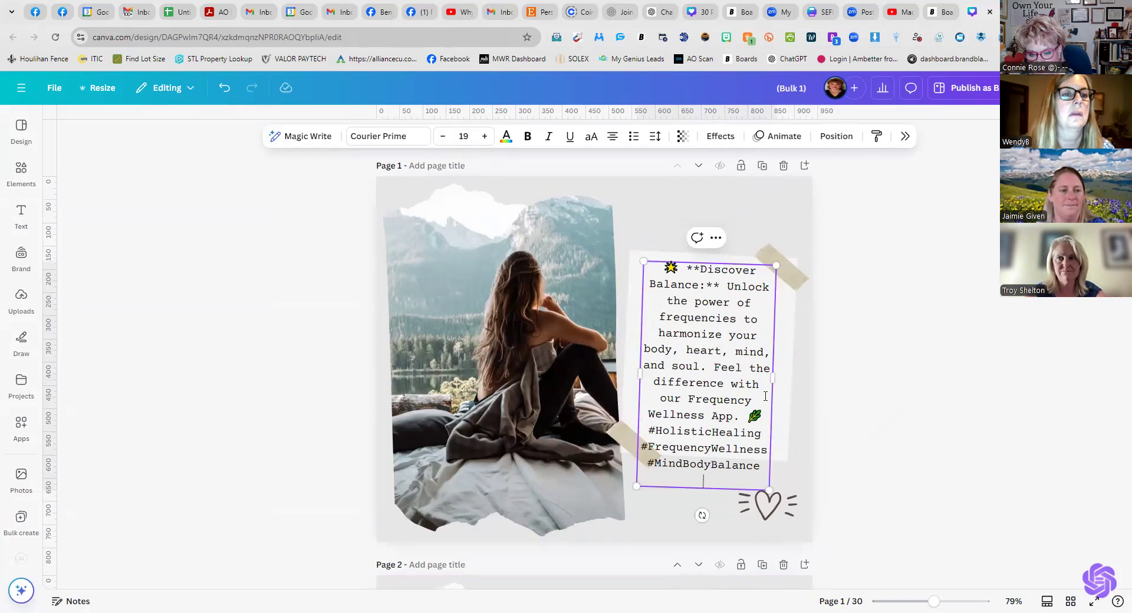
# Reduce the "Discover Balance" text on page 1 to font size 17 so it fits the paper note.
pyautogui.doubleClick(716, 301)
pyautogui.hotkey('ctrl', 'a')
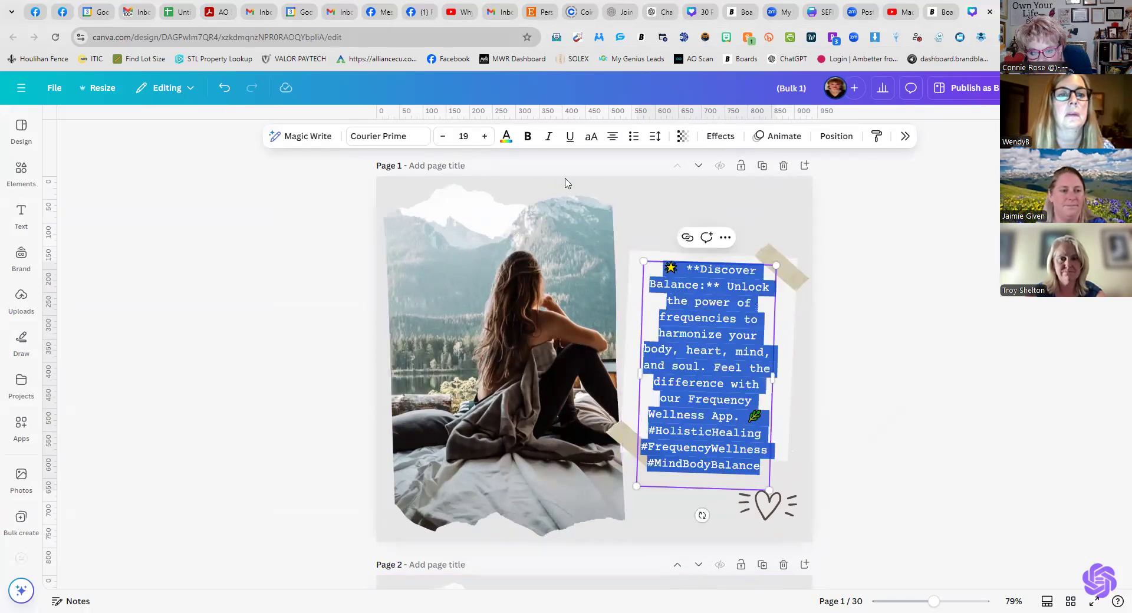
pyautogui.click(446, 139)
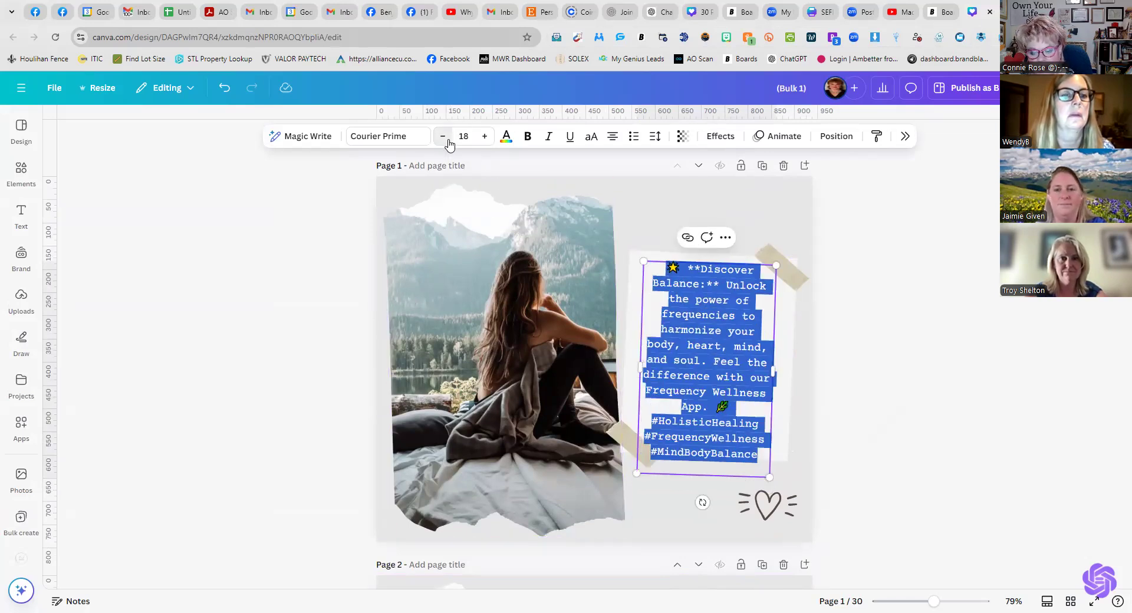
pyautogui.click(448, 141)
pyautogui.click(849, 244)
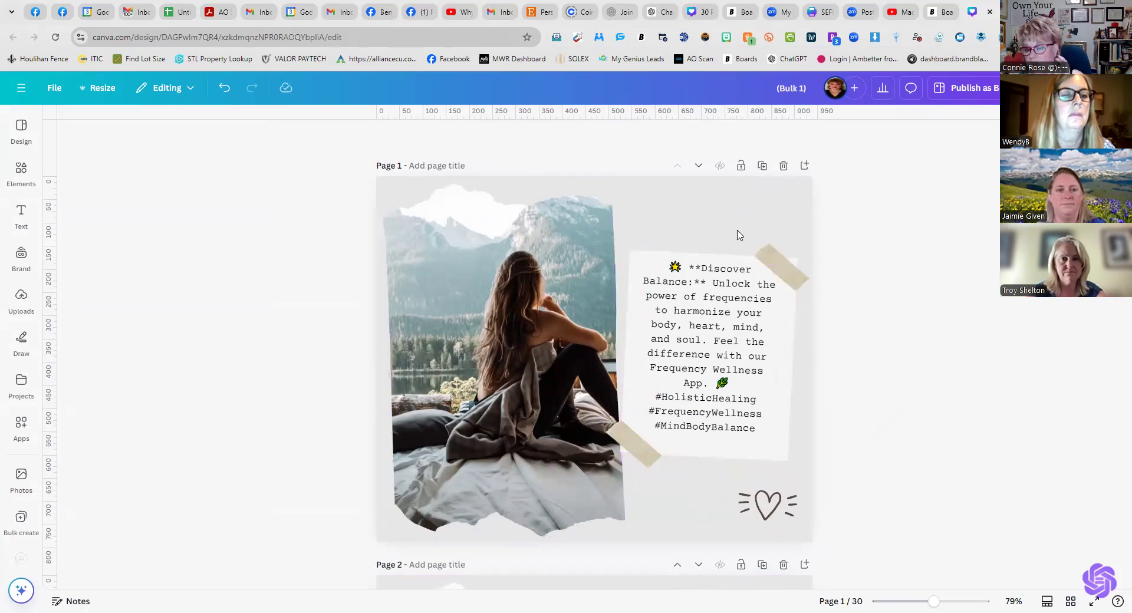
# Move the "Self-Care with Frequencies" text on page 4 slightly down to centre it on the paper note.
pyautogui.scroll(-5, 737, 236)
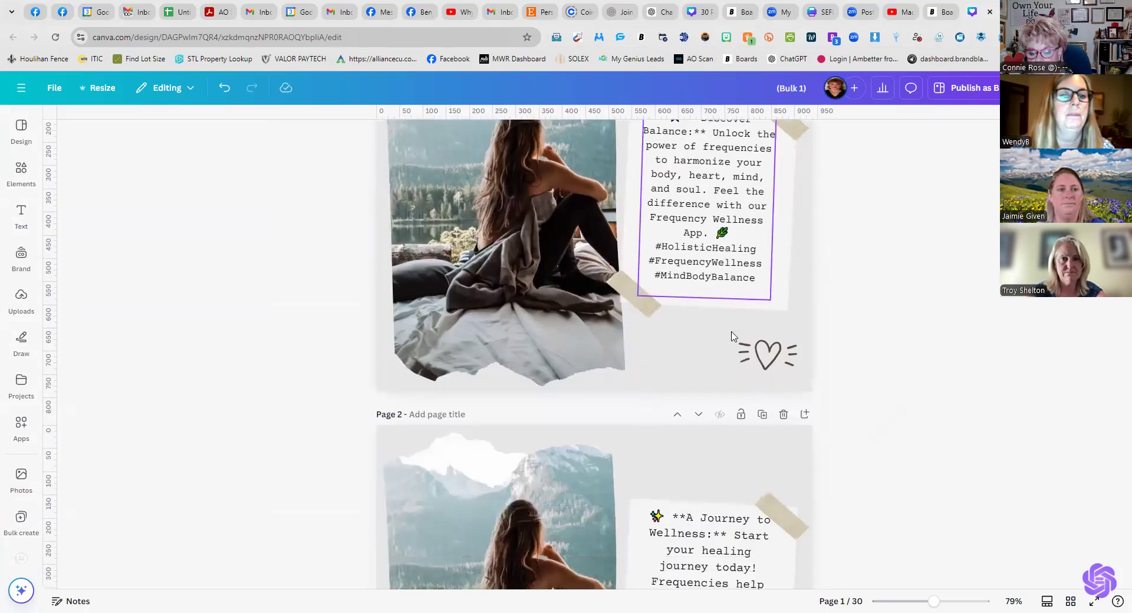
pyautogui.scroll(-2, 733, 336)
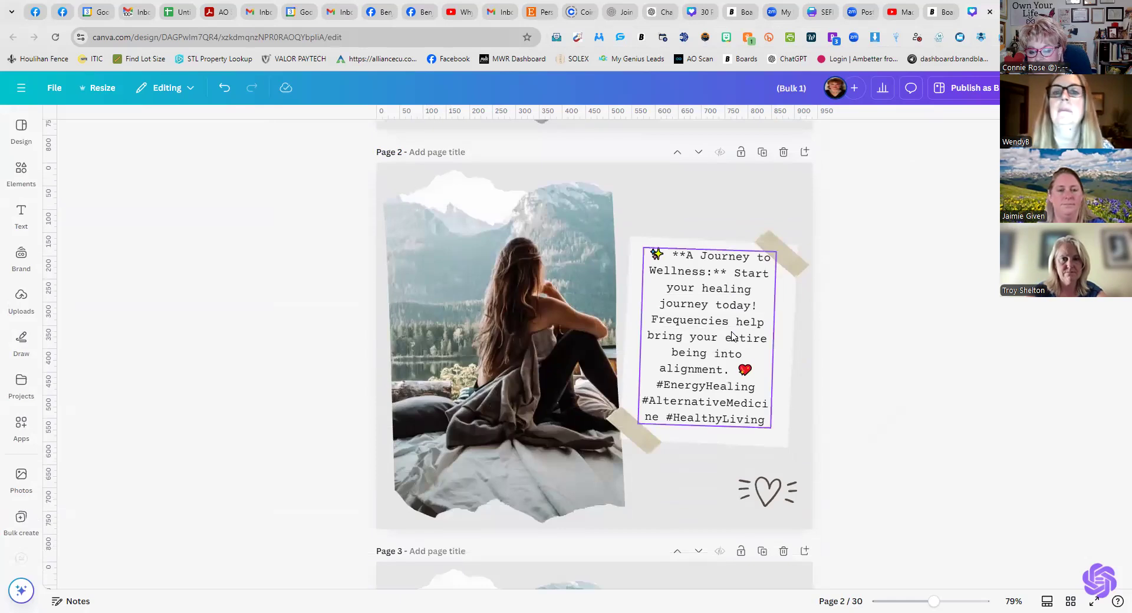
pyautogui.scroll(-12, 732, 336)
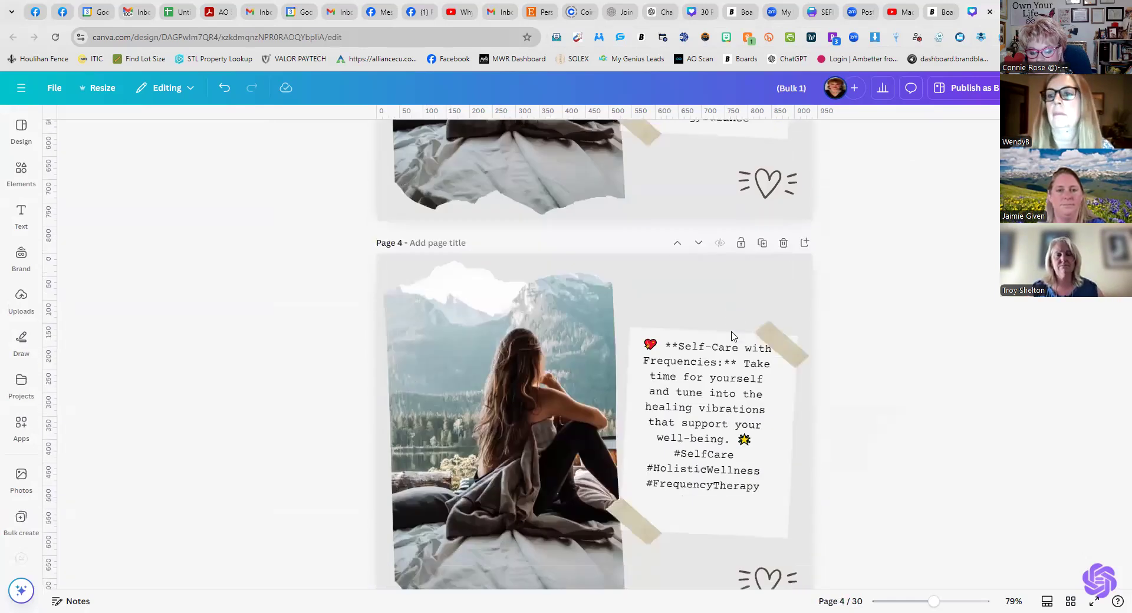
pyautogui.scroll(-3, 733, 336)
pyautogui.scroll(-2, 732, 331)
pyautogui.scroll(3, 736, 295)
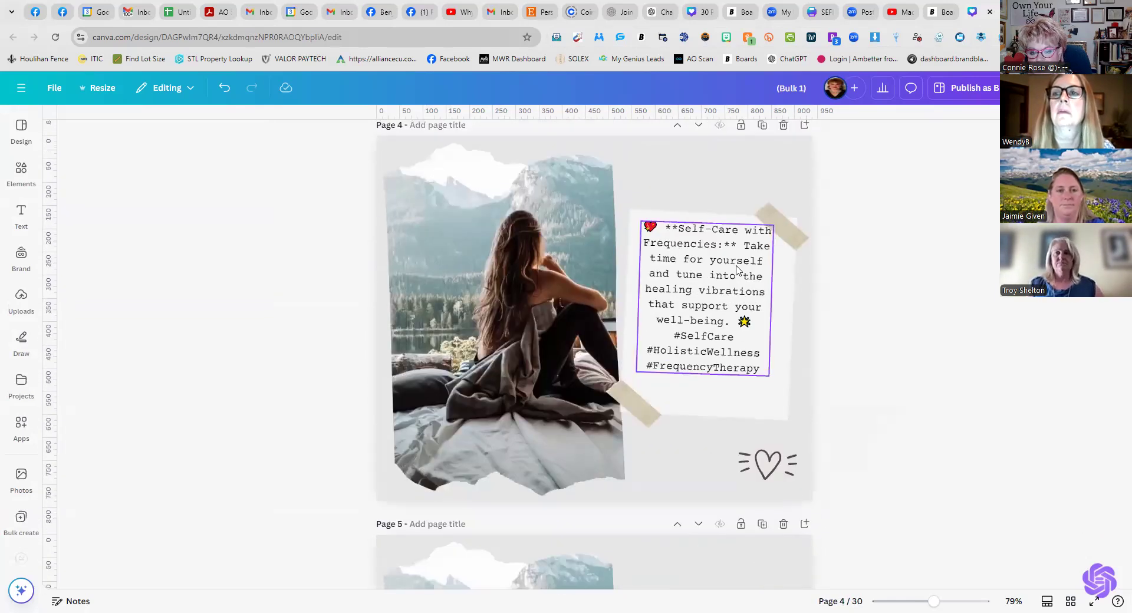
pyautogui.click(736, 269)
pyautogui.moveTo(736, 268); pyautogui.dragTo(732, 285)
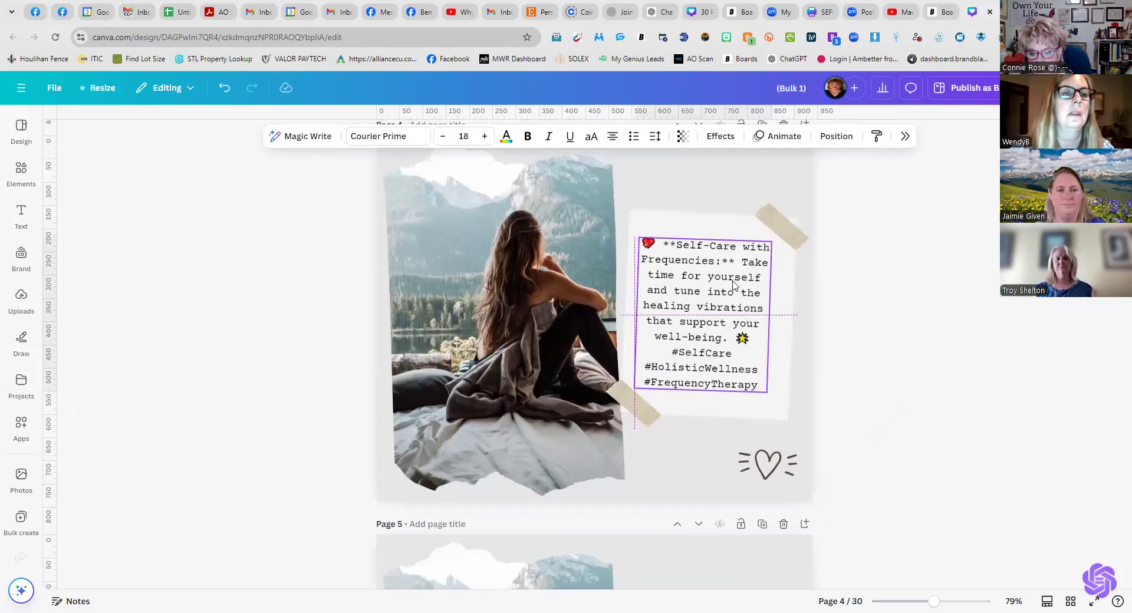
# Set the "Nature Meets Technology" text on page 5 to font size 17 and move it slightly up on the paper note.
pyautogui.scroll(-7, 678, 313)
pyautogui.click(685, 303)
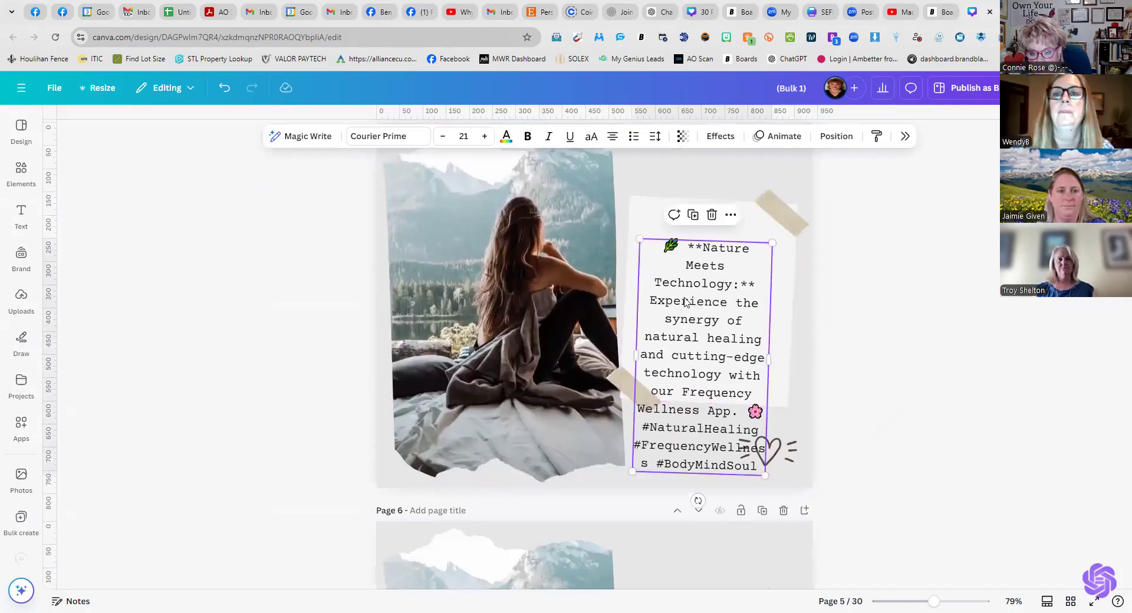
pyautogui.doubleClick(685, 302)
pyautogui.click(445, 141)
pyautogui.click(444, 136)
pyautogui.click(444, 137)
pyautogui.click(443, 137)
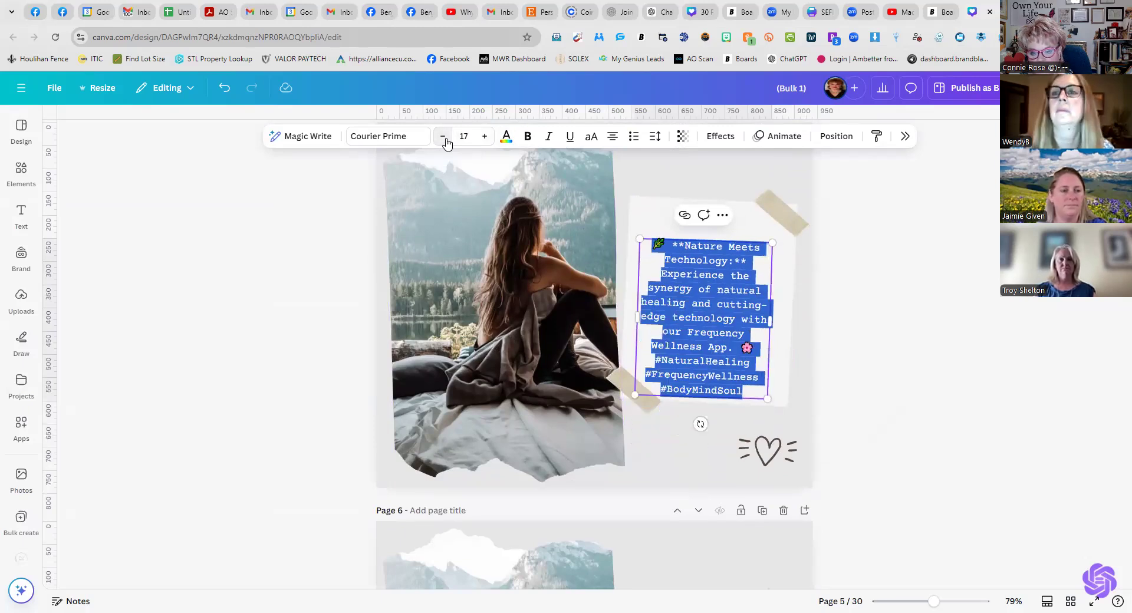
pyautogui.moveTo(733, 278); pyautogui.dragTo(734, 262)
# Check the "Canva Hack - 30 Days of Content in 5 minutes" instructions in Boards and return to page 6 of the Bulk 1 design.
pyautogui.scroll(-7, 734, 283)
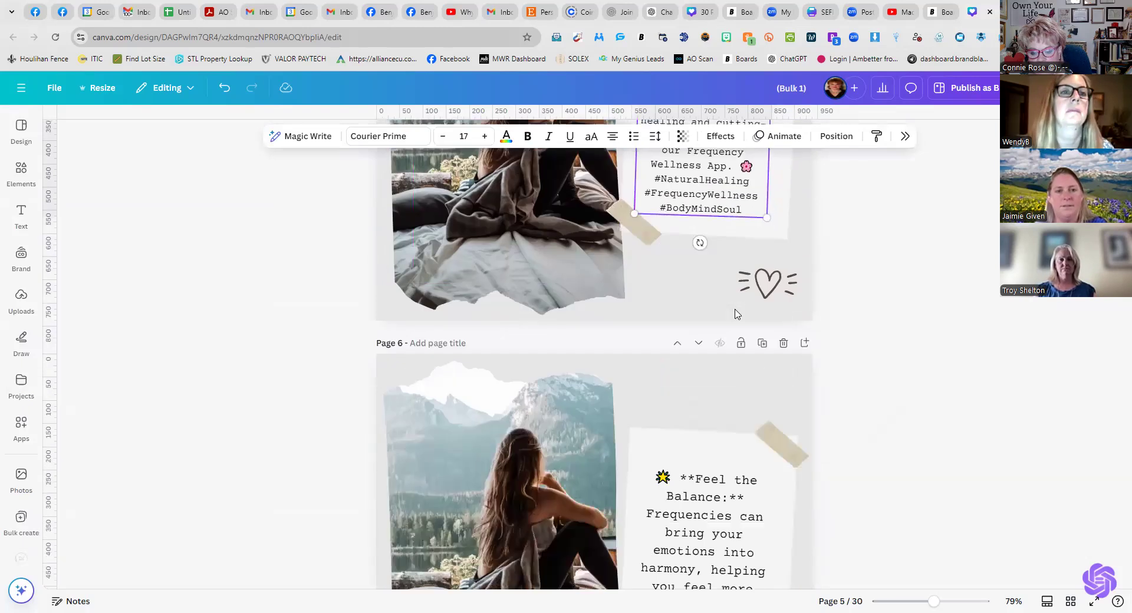
pyautogui.click(720, 213)
pyautogui.moveTo(712, 249)
pyautogui.mouseDown()
pyautogui.moveTo(714, 227)
pyautogui.moveTo(714, 252)
pyautogui.mouseUp()
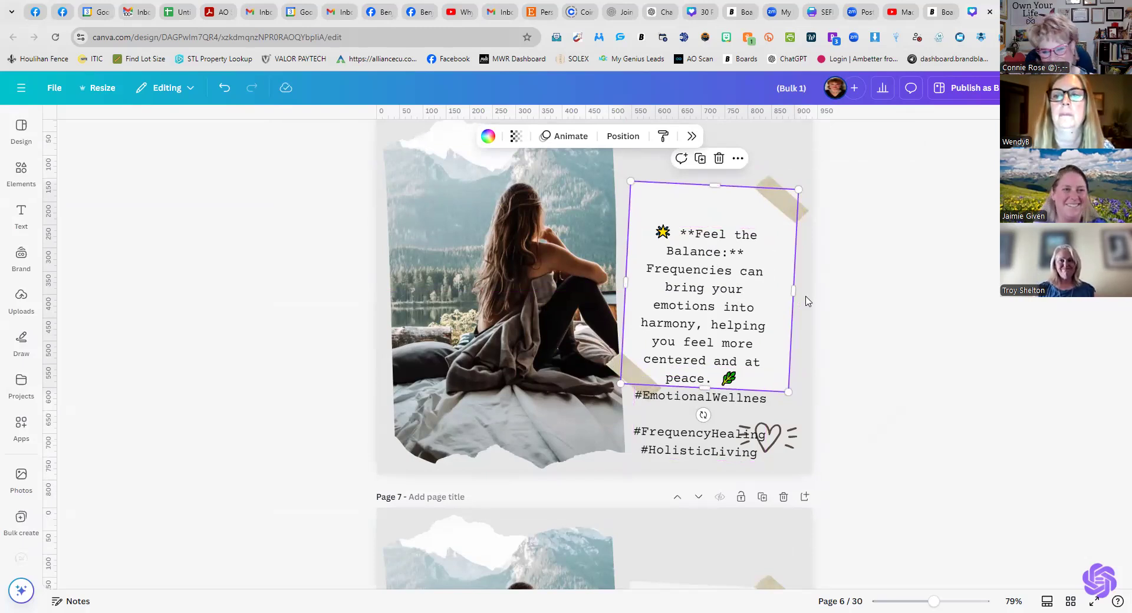
pyautogui.click(938, 13)
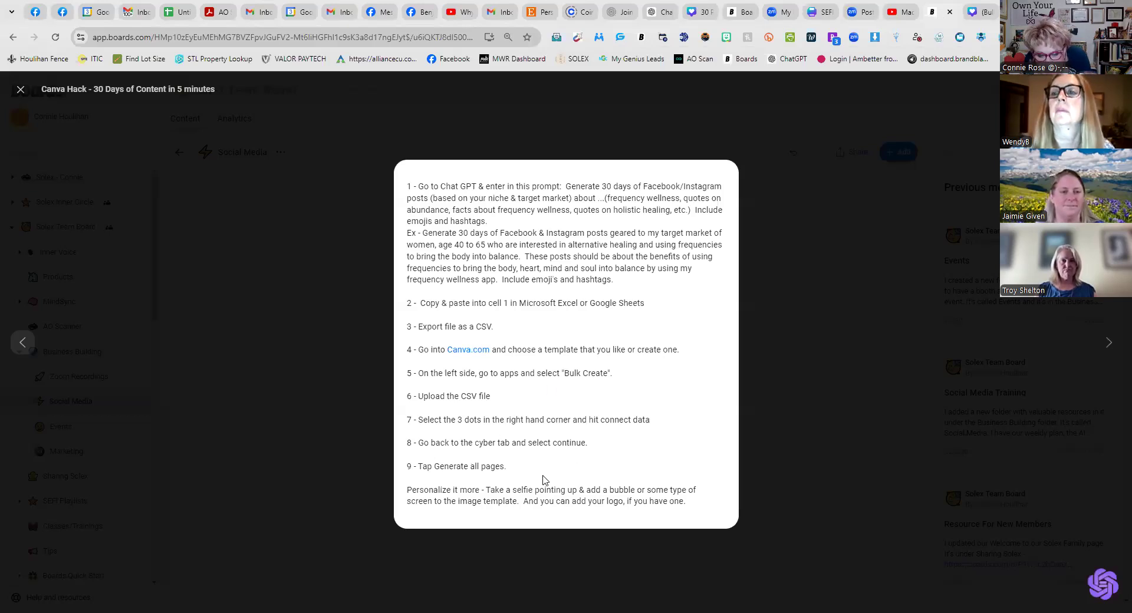
pyautogui.click(994, 13)
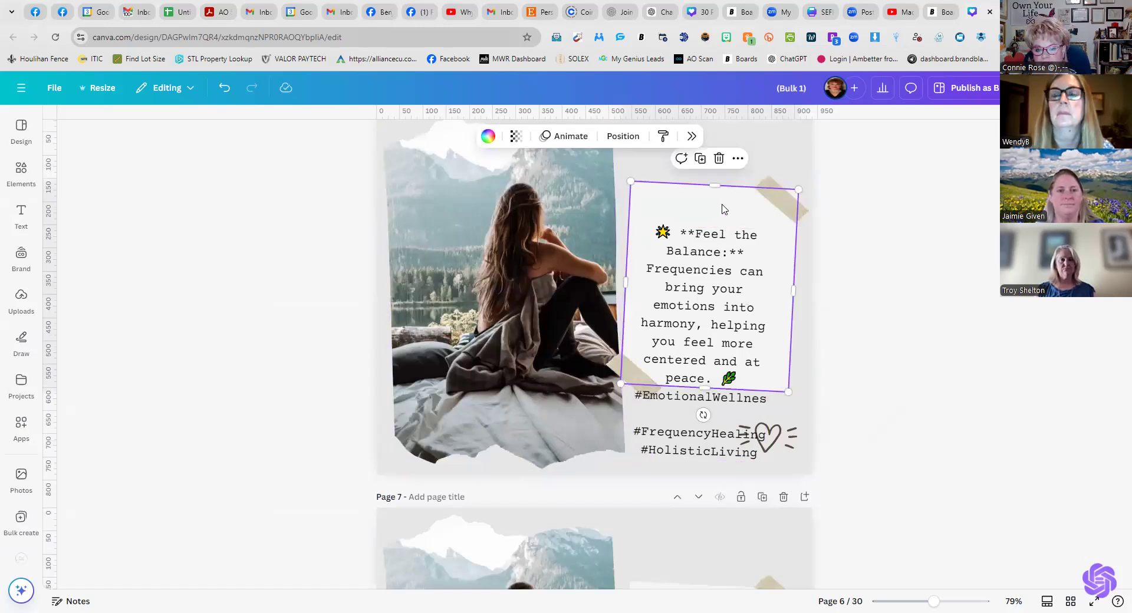
# Set the "Feel the Balance" text on page 6 to font size 18 and move it up to fit the paper note.
pyautogui.click(709, 248)
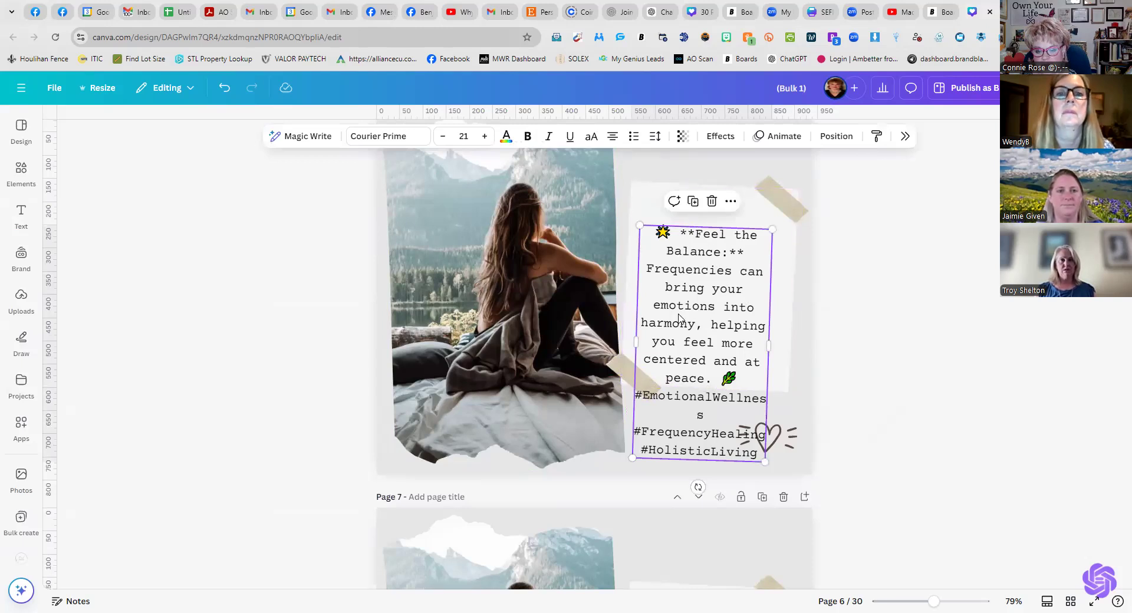
pyautogui.click(442, 137)
pyautogui.click(442, 136)
pyautogui.click(442, 137)
pyautogui.click(862, 276)
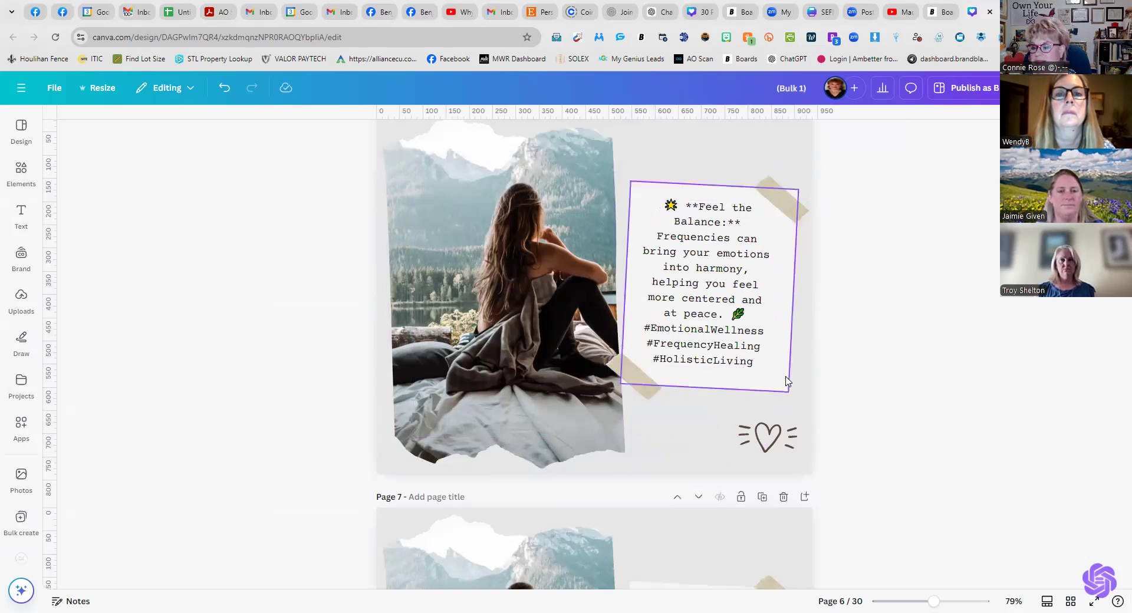
pyautogui.click(688, 442)
# Switch to ChatGPT and look back through the 30 days of generated posts.
pyautogui.scroll(6, 703, 389)
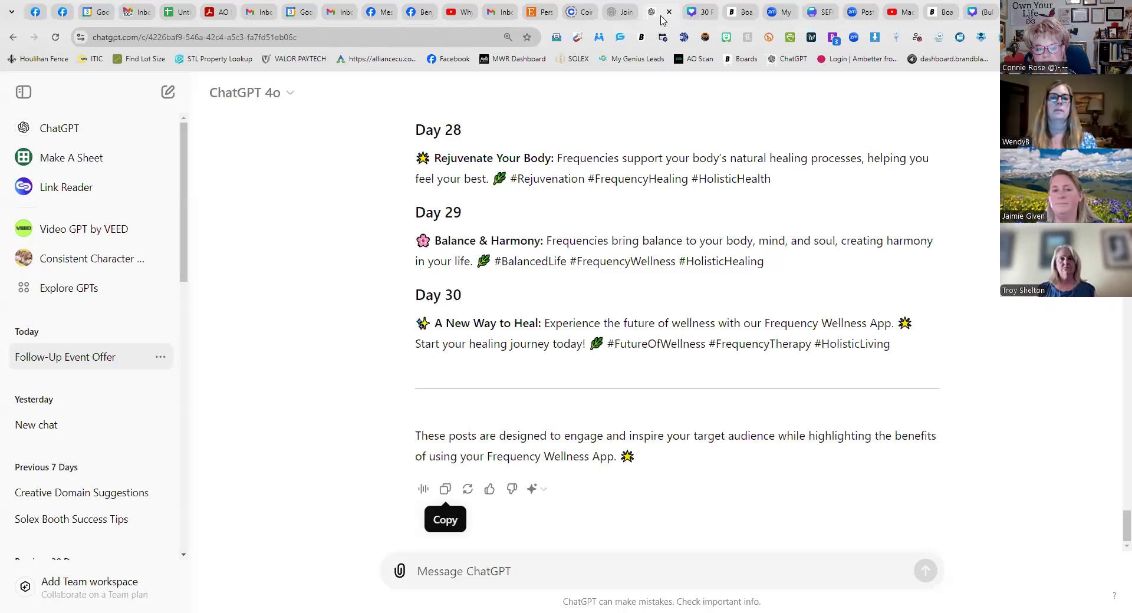
pyautogui.click(659, 11)
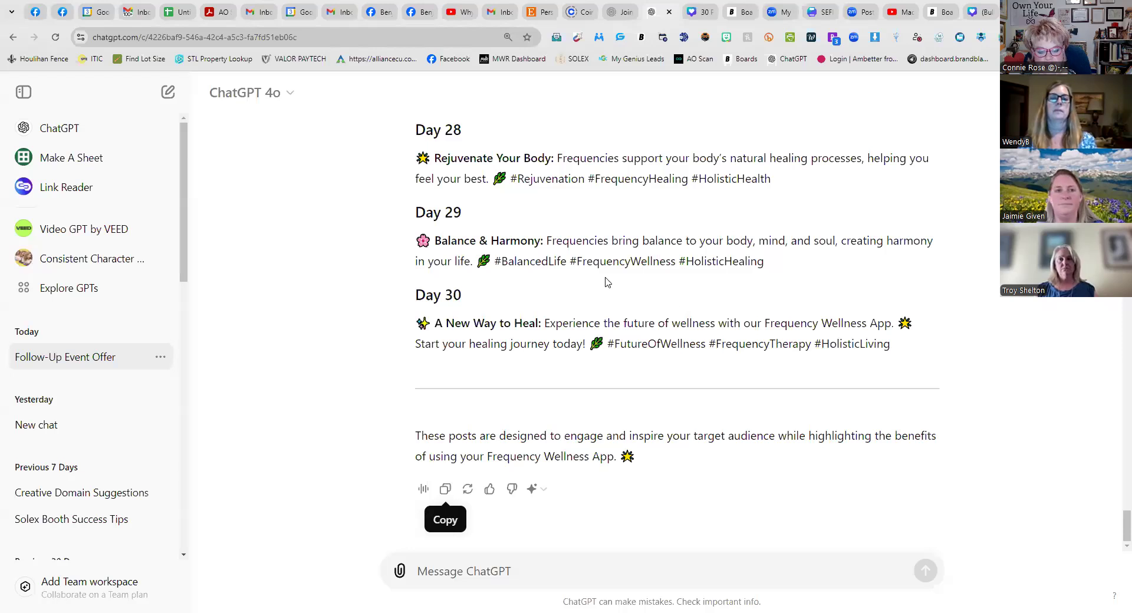
pyautogui.scroll(20, 683, 318)
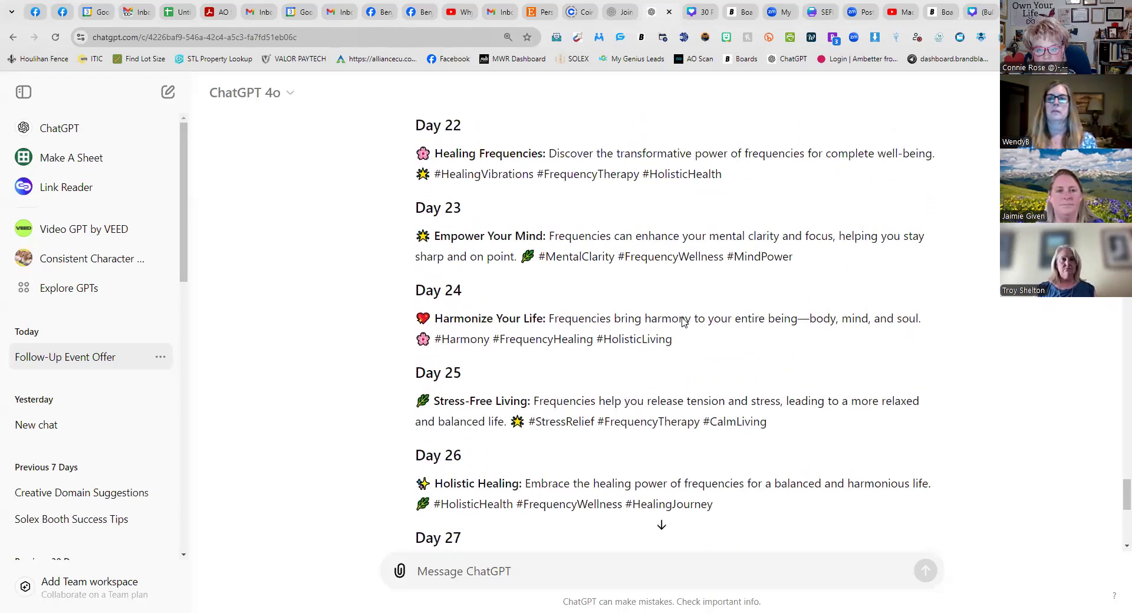
pyautogui.scroll(14, 683, 320)
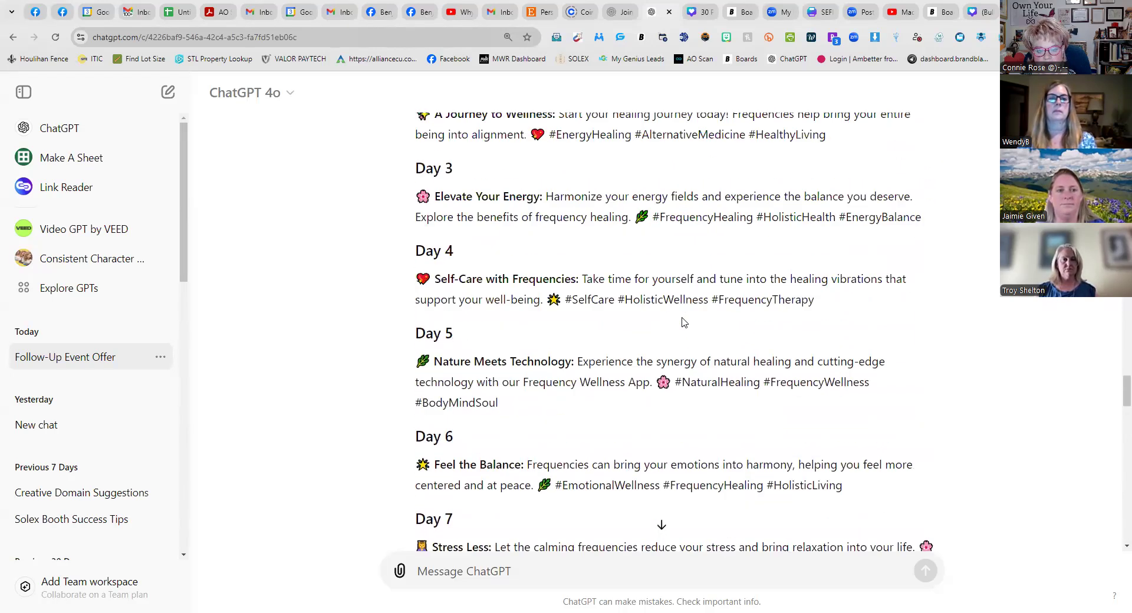
pyautogui.scroll(-3, 700, 260)
# Open canva.com in a new tab and view the existing "30 Posts about Frequency Well..." design.
pyautogui.hotkey('ctrl', 't')
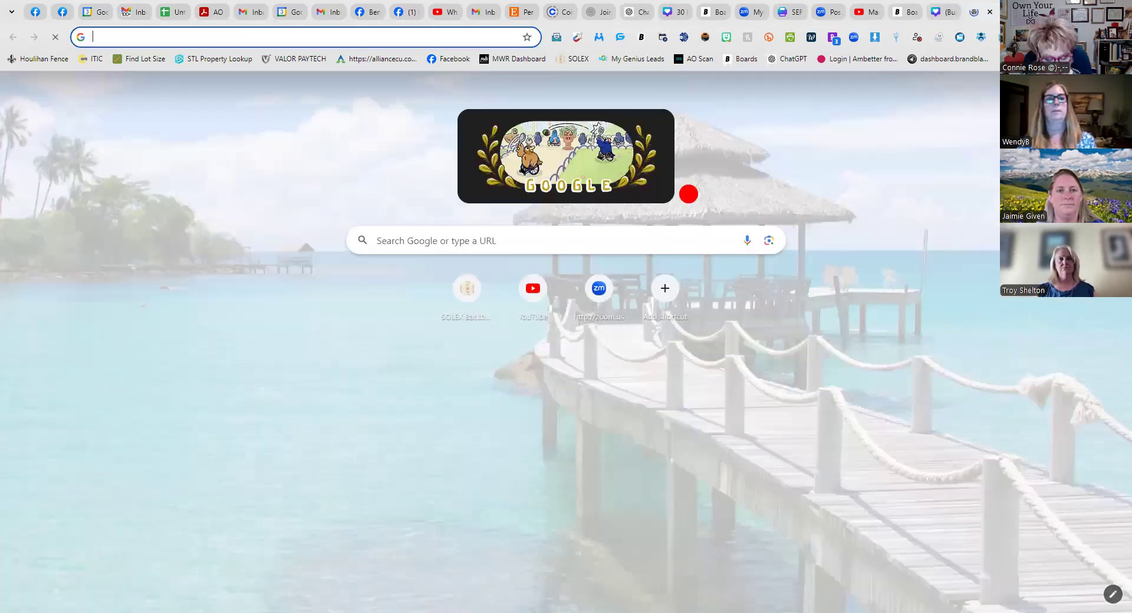
pyautogui.write('canva.com')
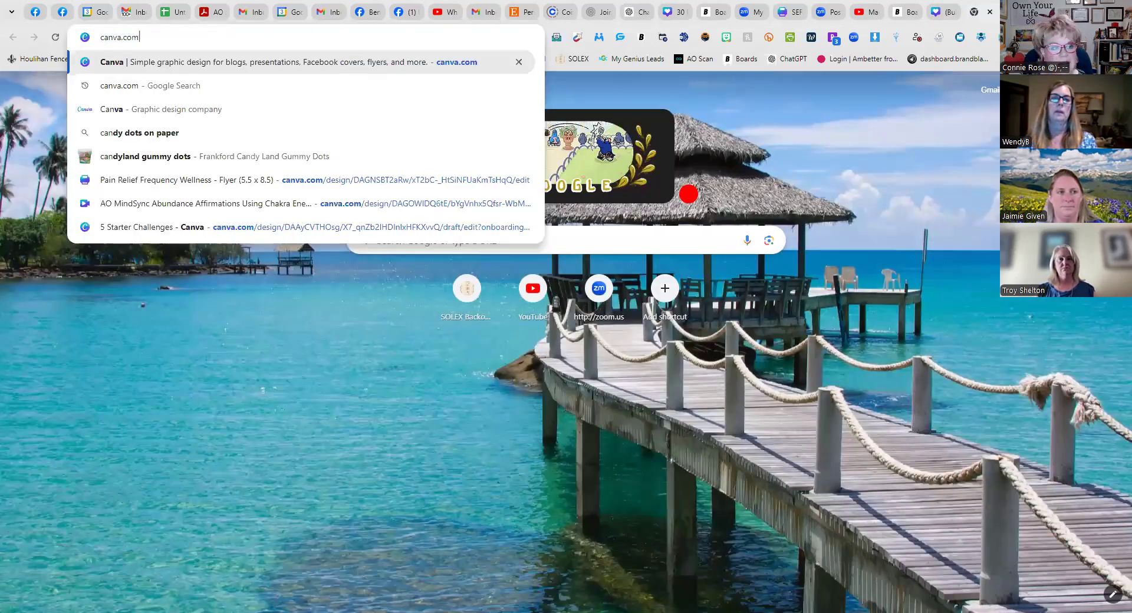
pyautogui.press('Return')
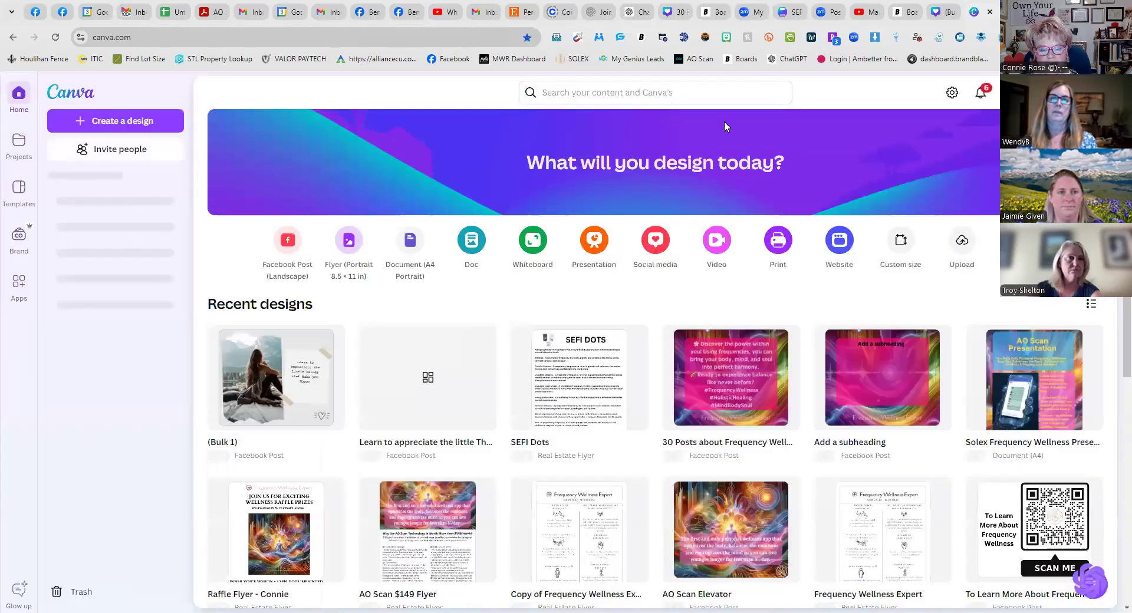
pyautogui.click(782, 376)
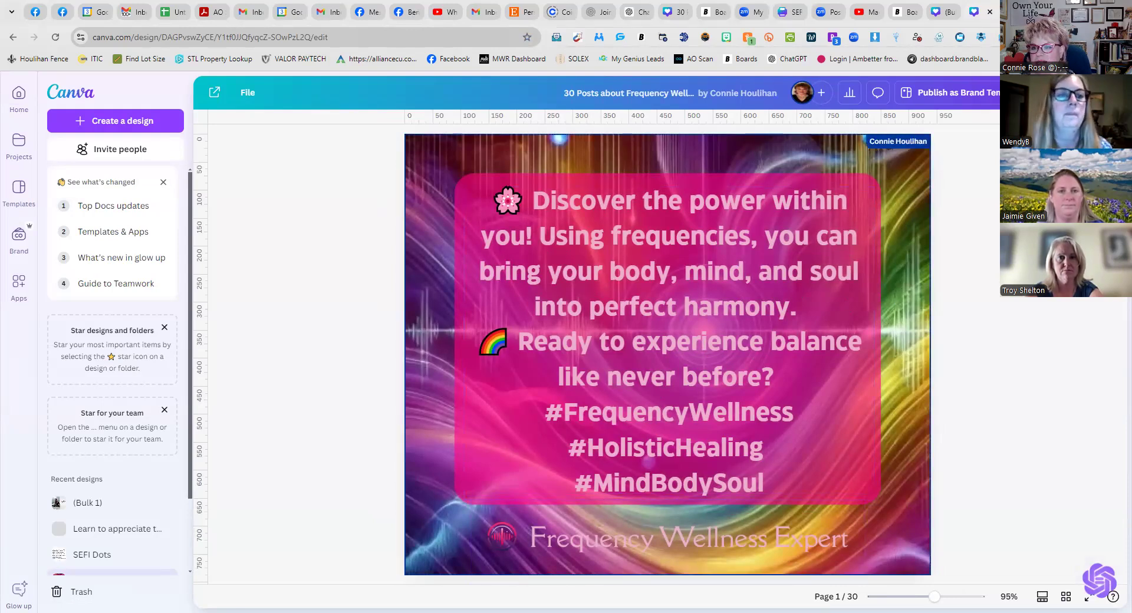
# Open canva.com in another new tab and create a blank Facebook Post (Landscape) design.
pyautogui.hotkey('ctrl', 't')
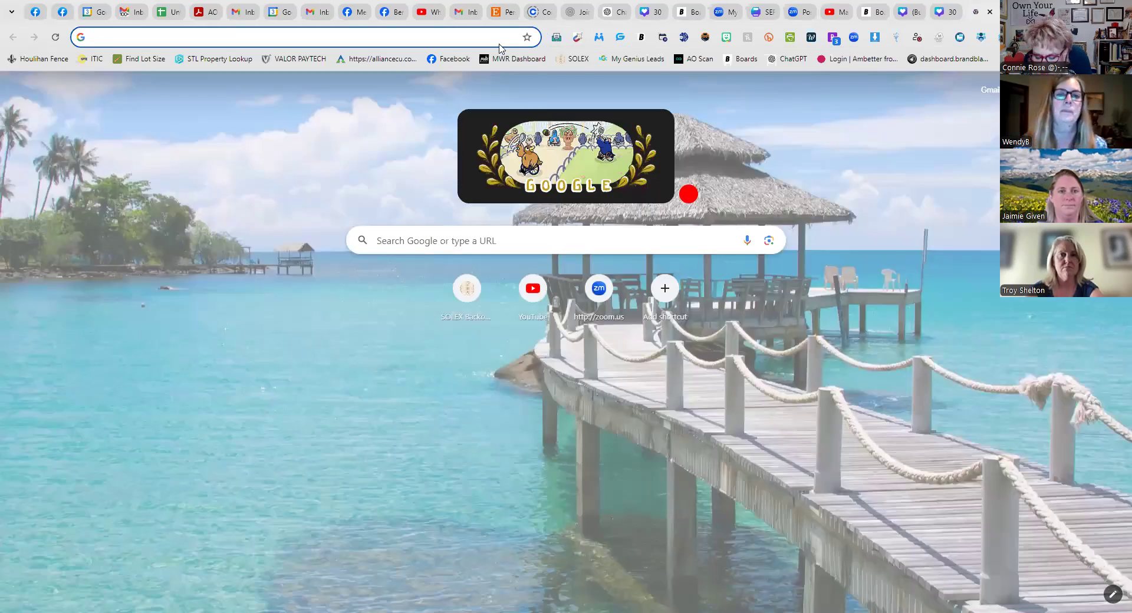
pyautogui.write('canva.com')
pyautogui.press('Return')
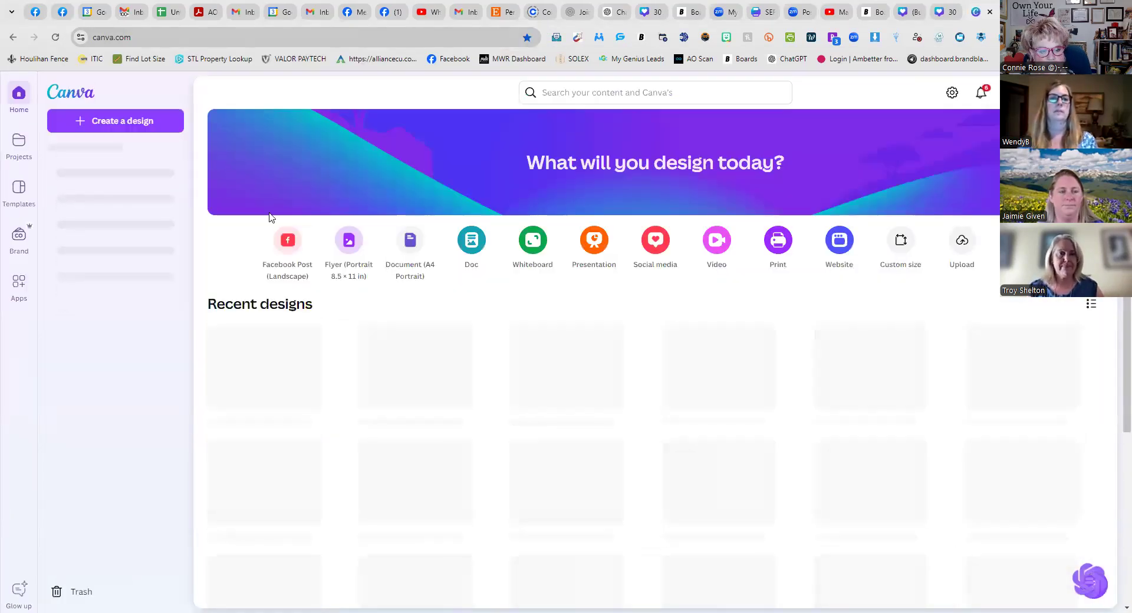
pyautogui.click(278, 250)
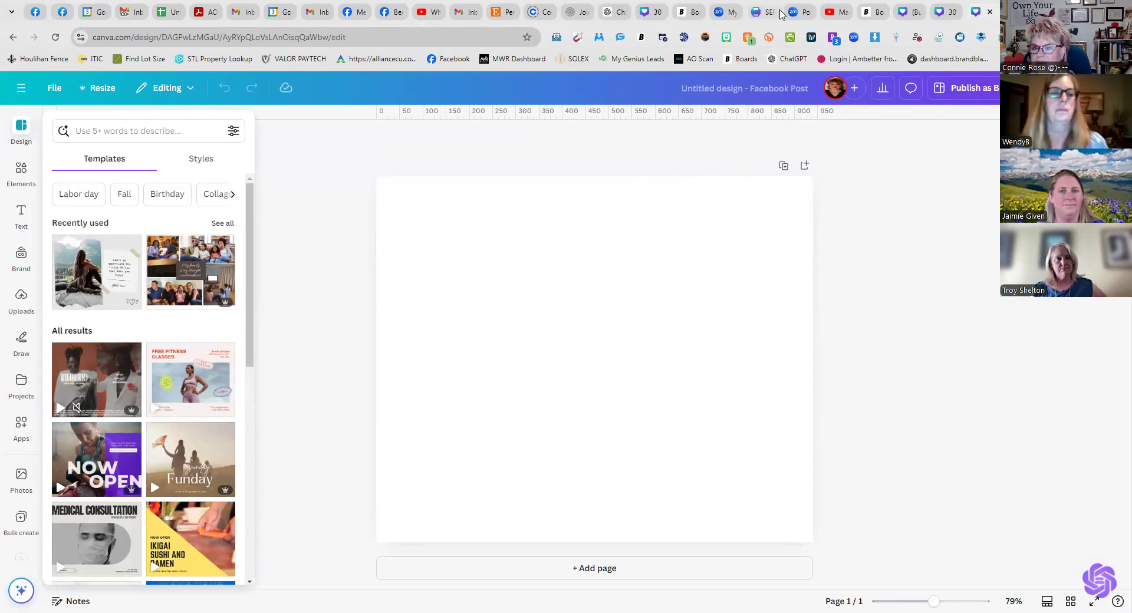
# Switch to ChatGPT and review the prompt for the 30 days of Facebook and Instagram posts and the generated posts.
pyautogui.click(613, 13)
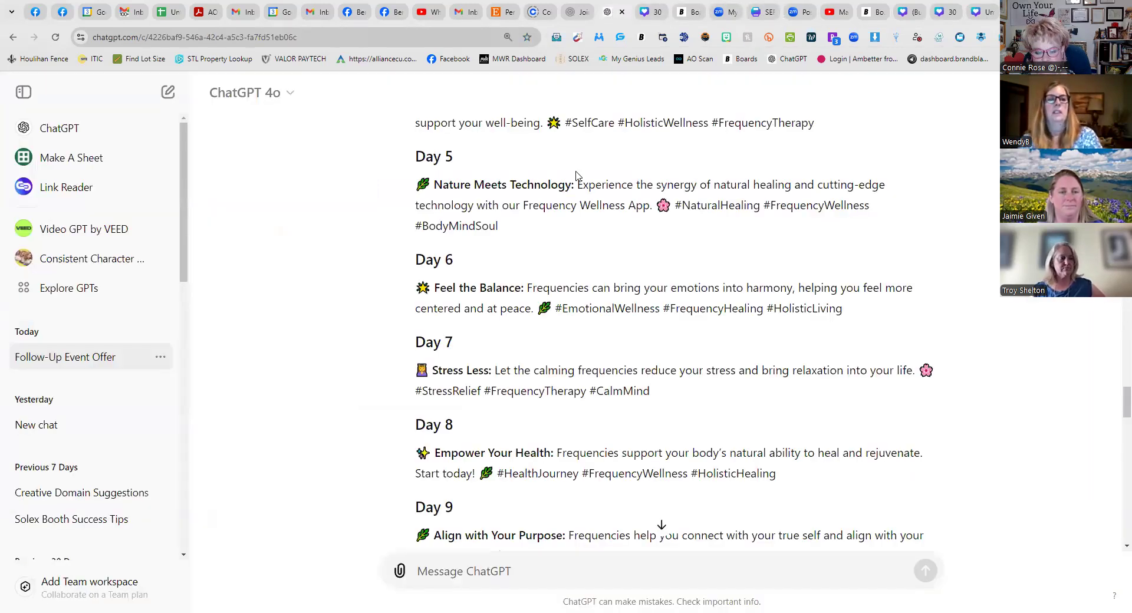
pyautogui.scroll(-6, 598, 537)
pyautogui.scroll(-20, 641, 523)
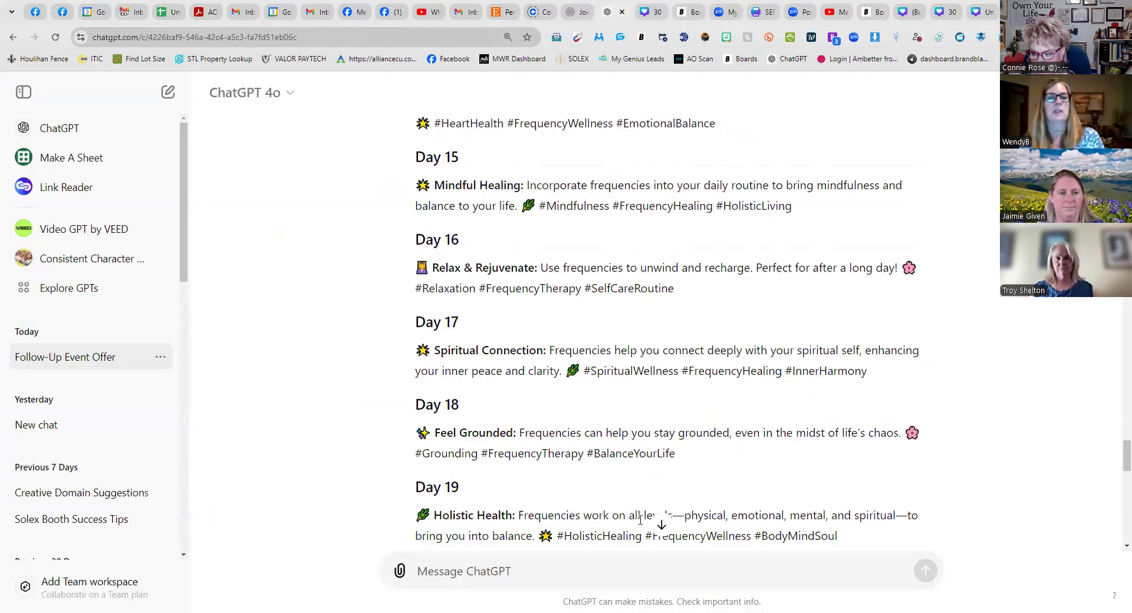
pyautogui.scroll(20, 659, 523)
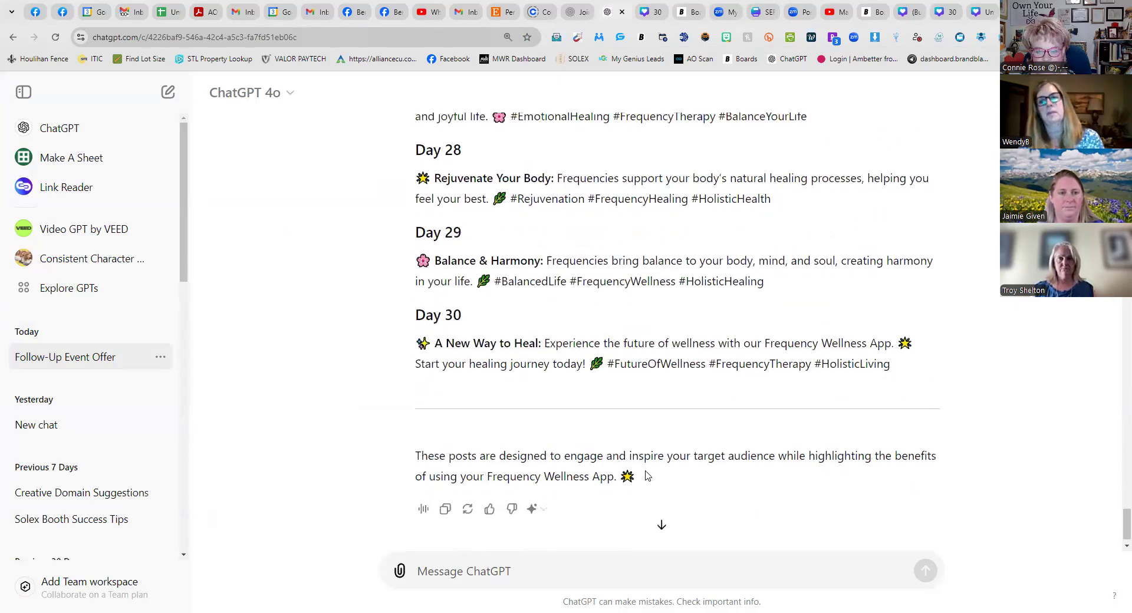
pyautogui.scroll(15, 667, 442)
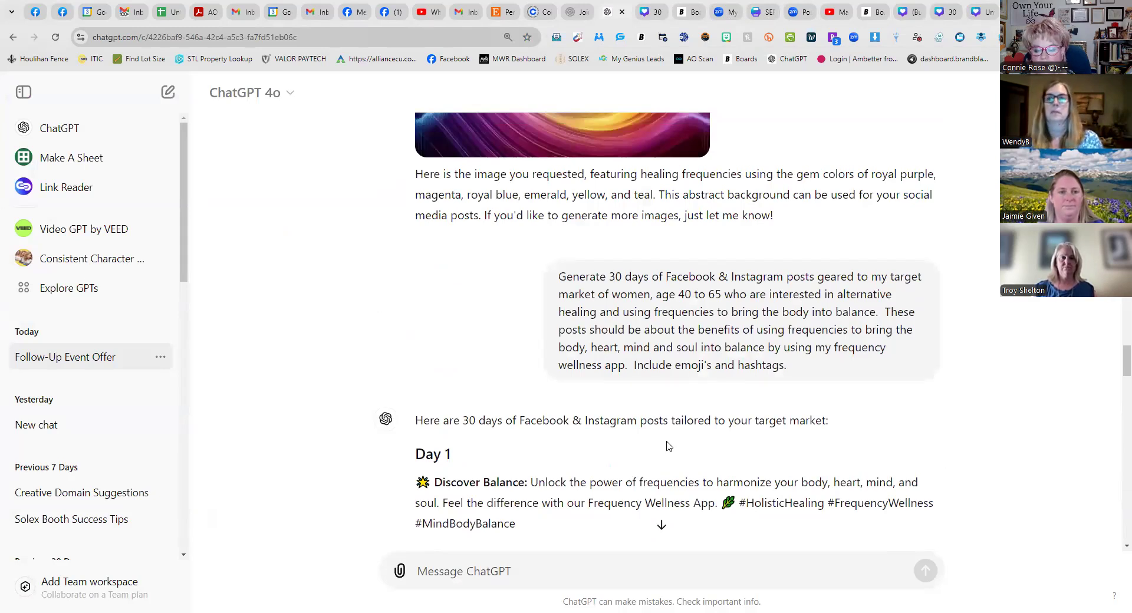
pyautogui.scroll(-18, 669, 446)
pyautogui.scroll(-20, 672, 440)
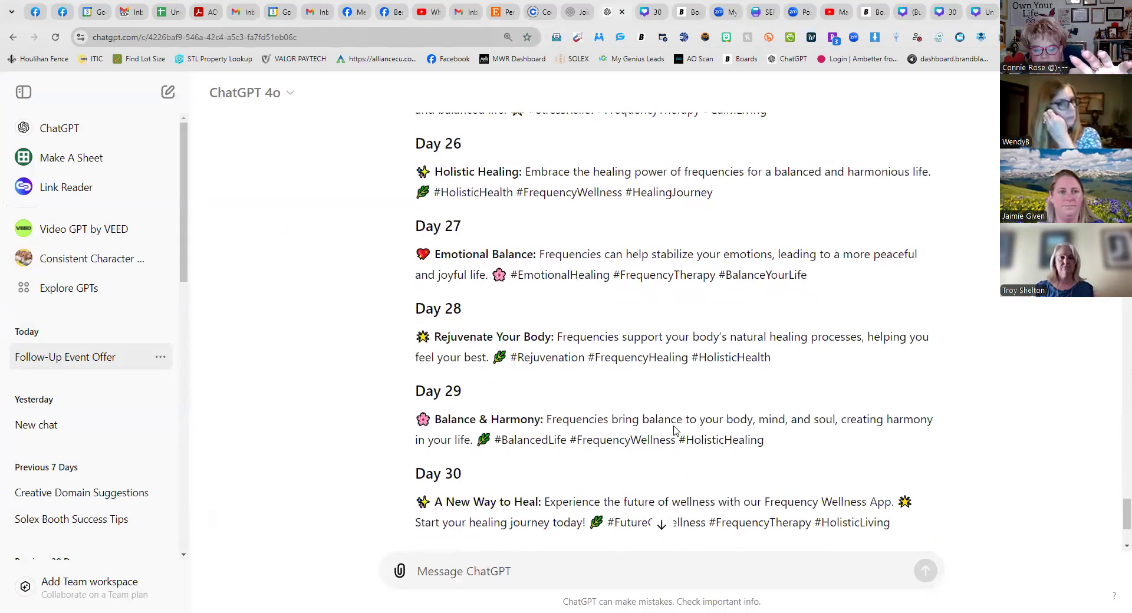
pyautogui.scroll(-3, 672, 433)
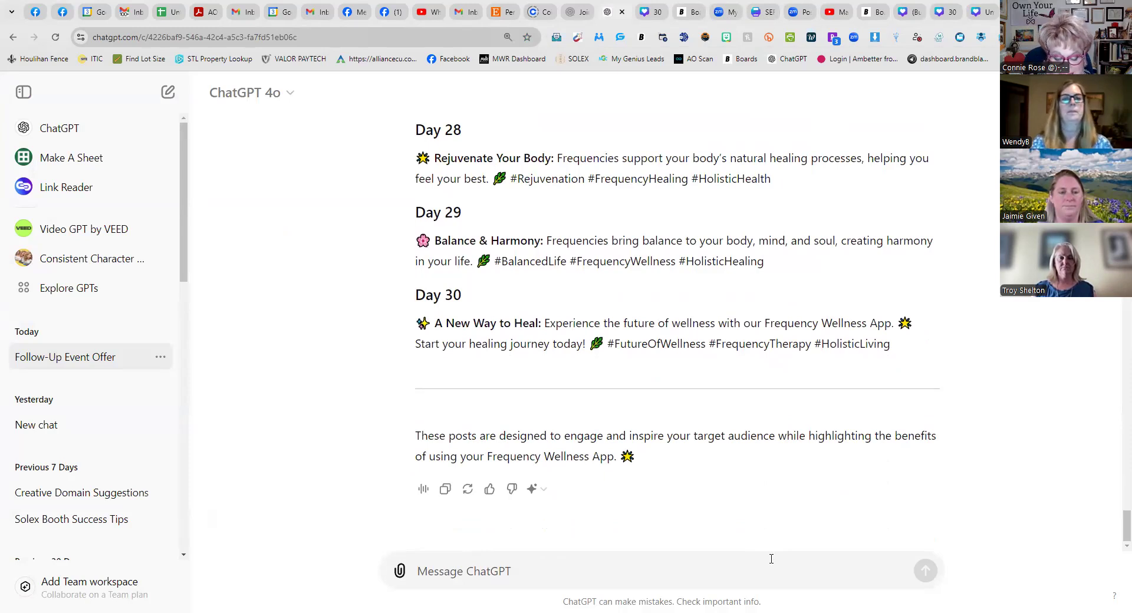
# Ask ChatGPT to "Generate images for each post" and follow up with "Start with day 1".
pyautogui.write('Generate images for each post')
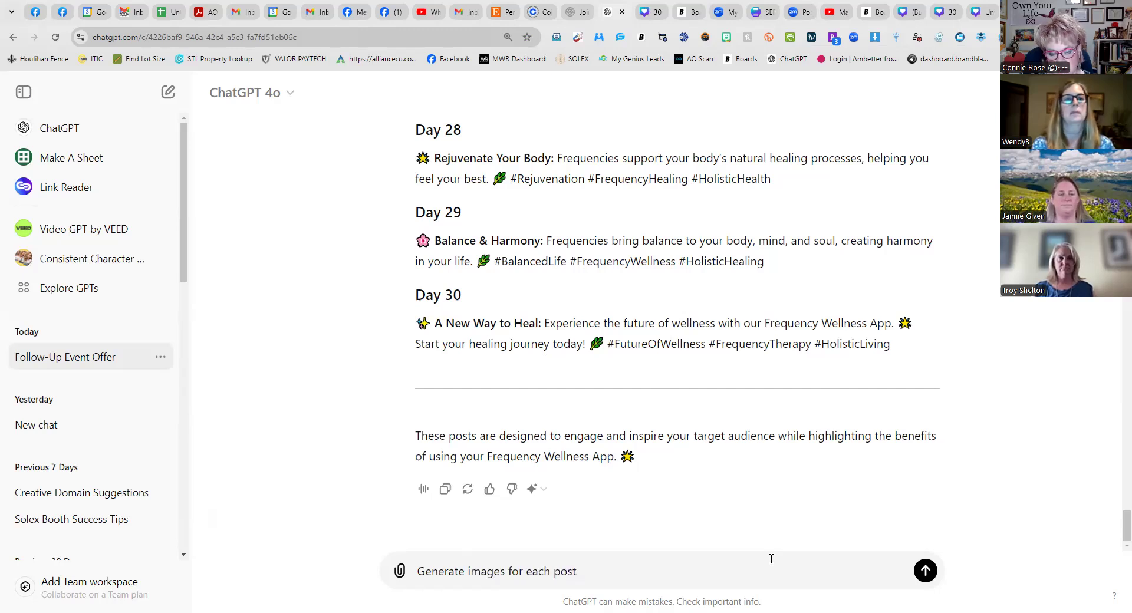
pyautogui.press('Return')
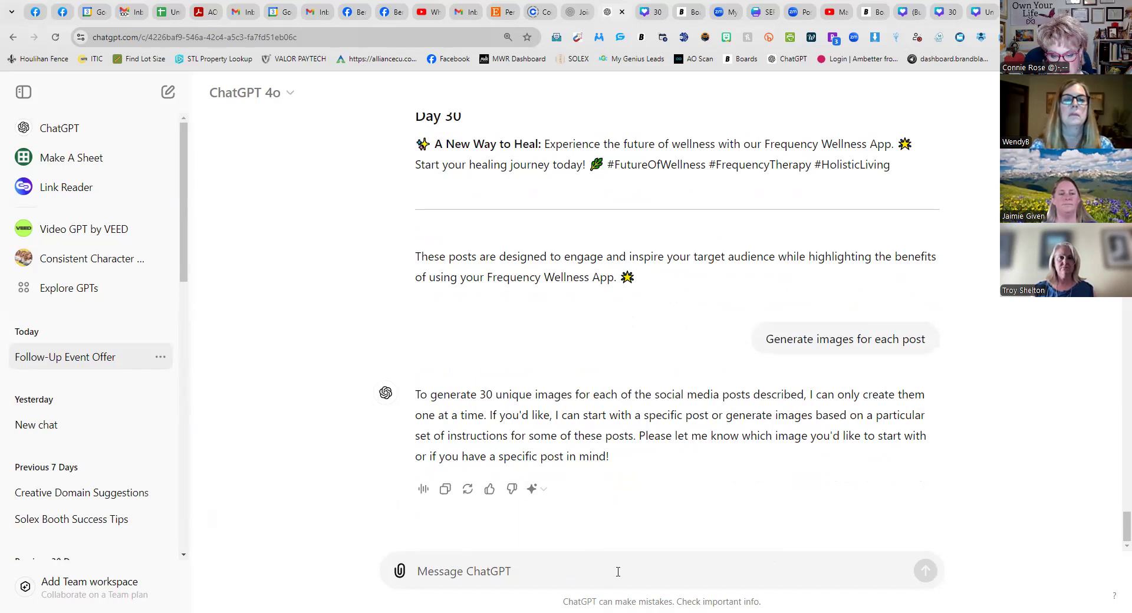
pyautogui.write('Start')
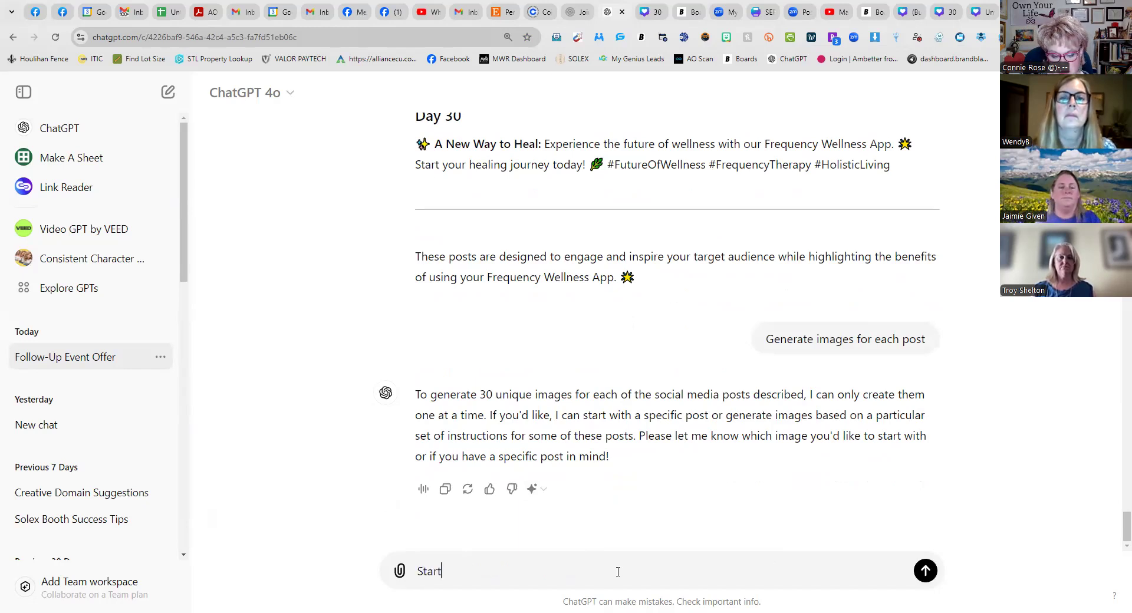
pyautogui.write(' with day 1')
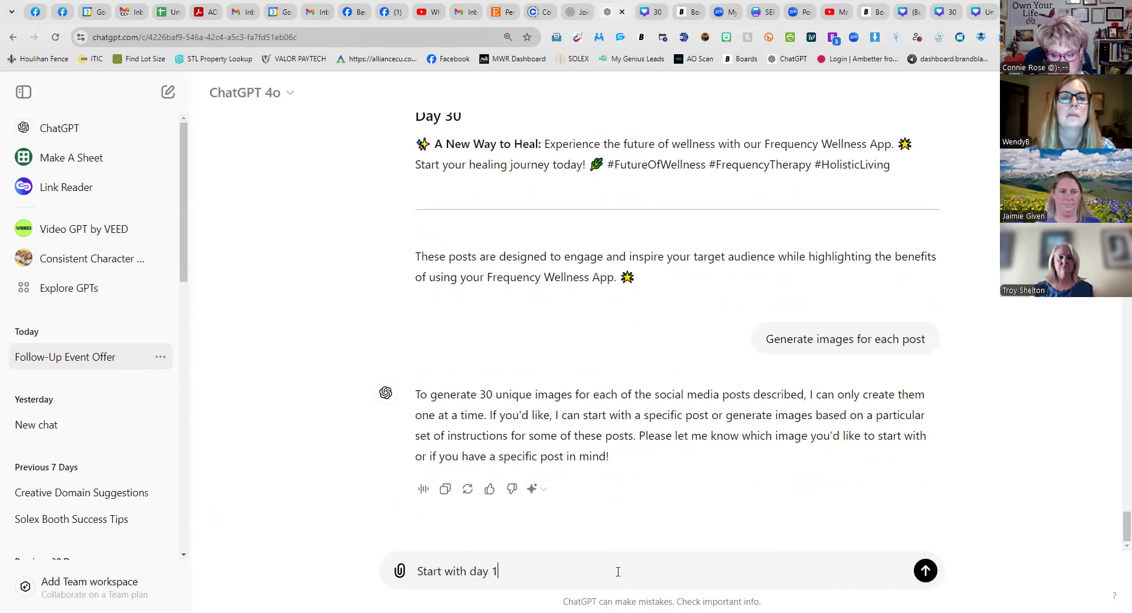
pyautogui.press('Return')
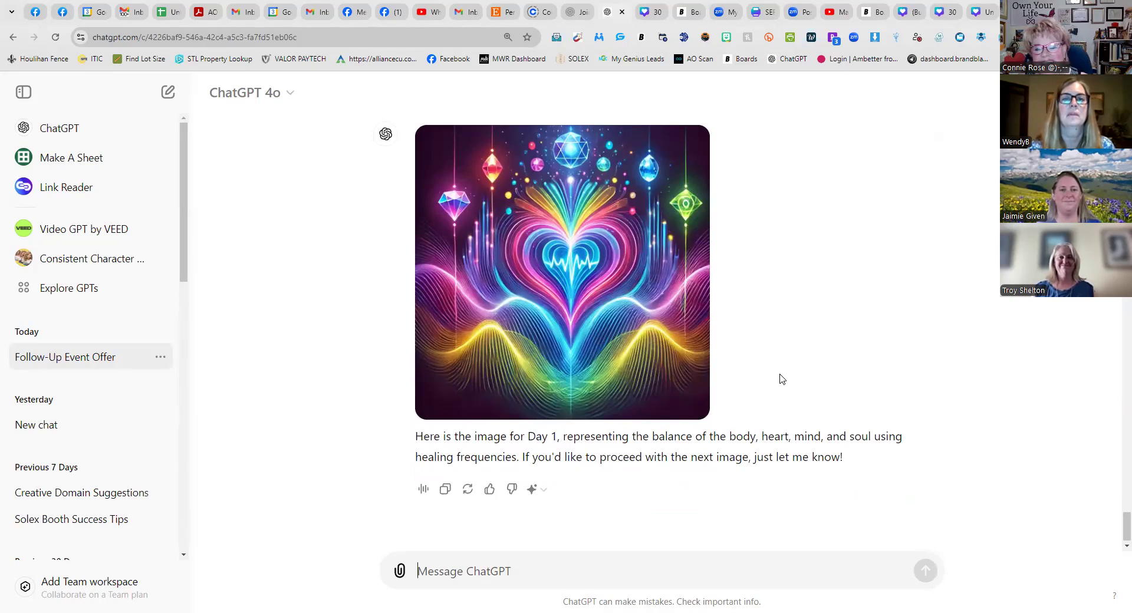
# Look back at the earlier prompt for 5 gem-colored healing frequency background images and its generated image.
pyautogui.scroll(15, 782, 379)
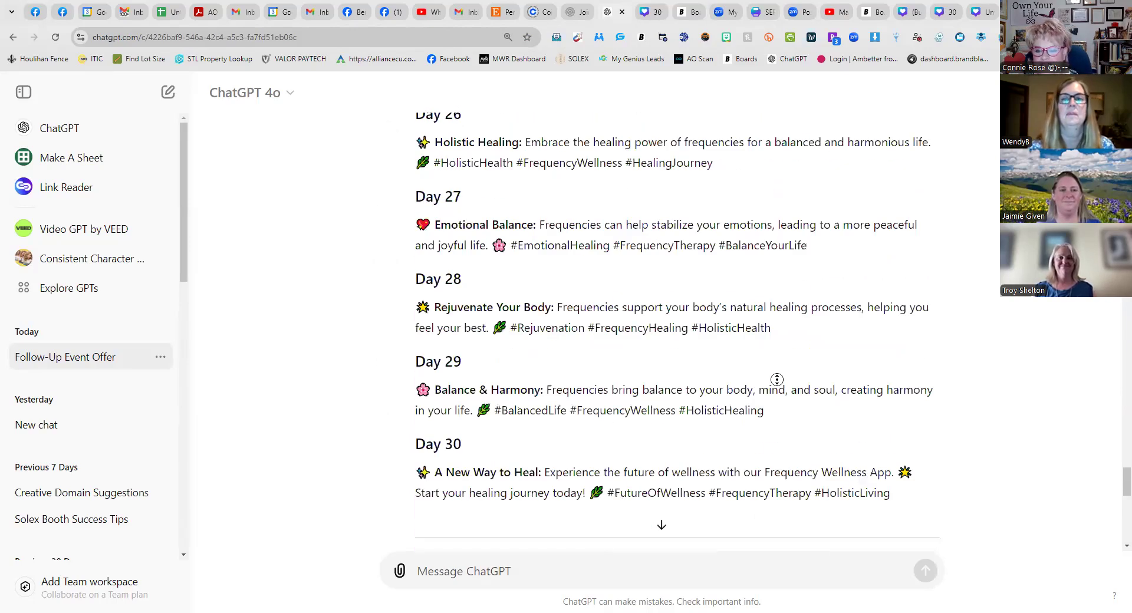
pyautogui.scroll(20, 835, 270)
pyautogui.scroll(20, 835, 271)
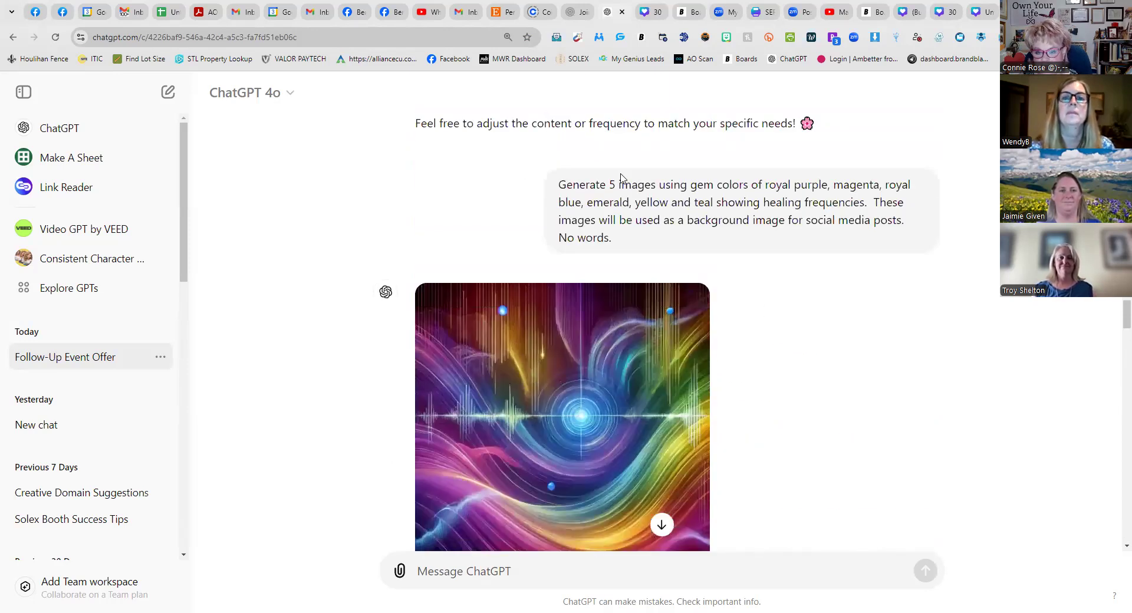
pyautogui.scroll(-2, 610, 418)
pyautogui.scroll(2, 606, 412)
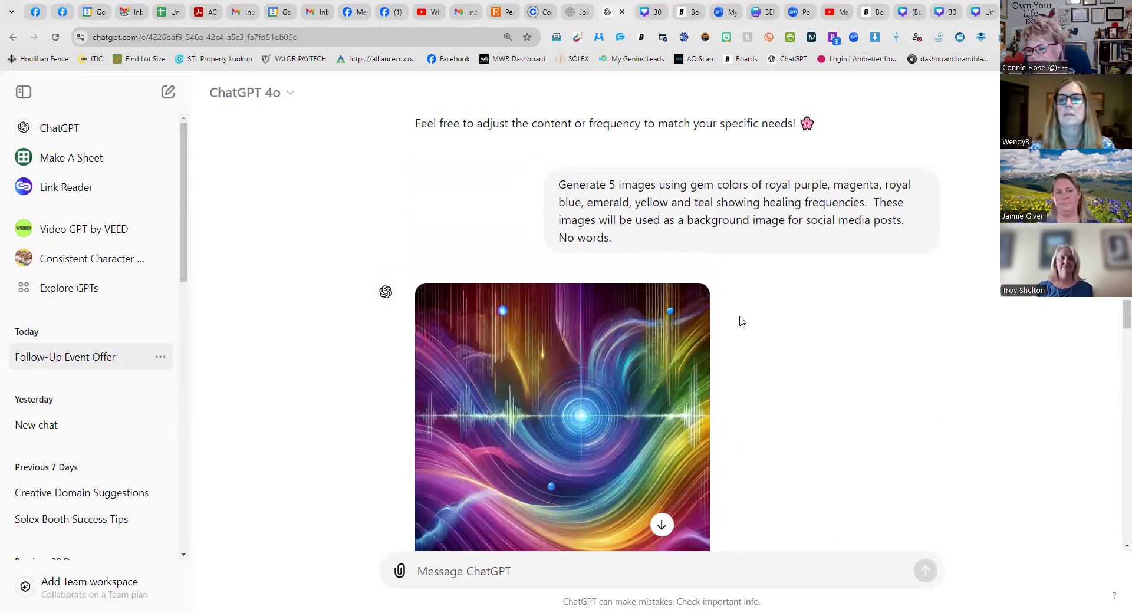
# Start downloading the generated Day 1 image and cancel the save.
pyautogui.scroll(-14, 742, 320)
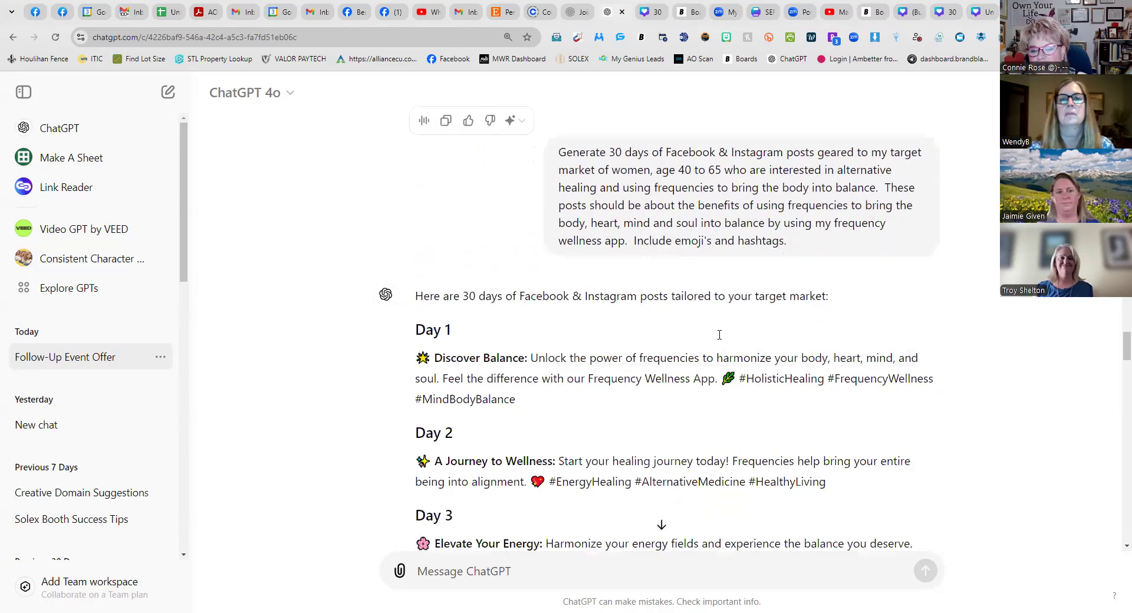
pyautogui.scroll(-20, 707, 349)
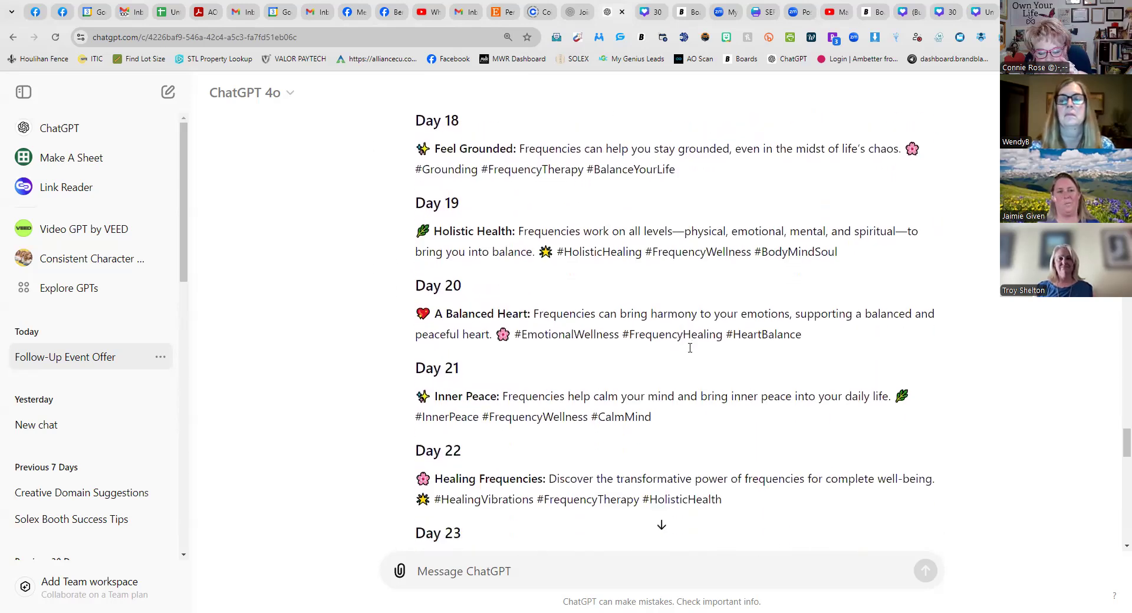
pyautogui.scroll(-10, 691, 350)
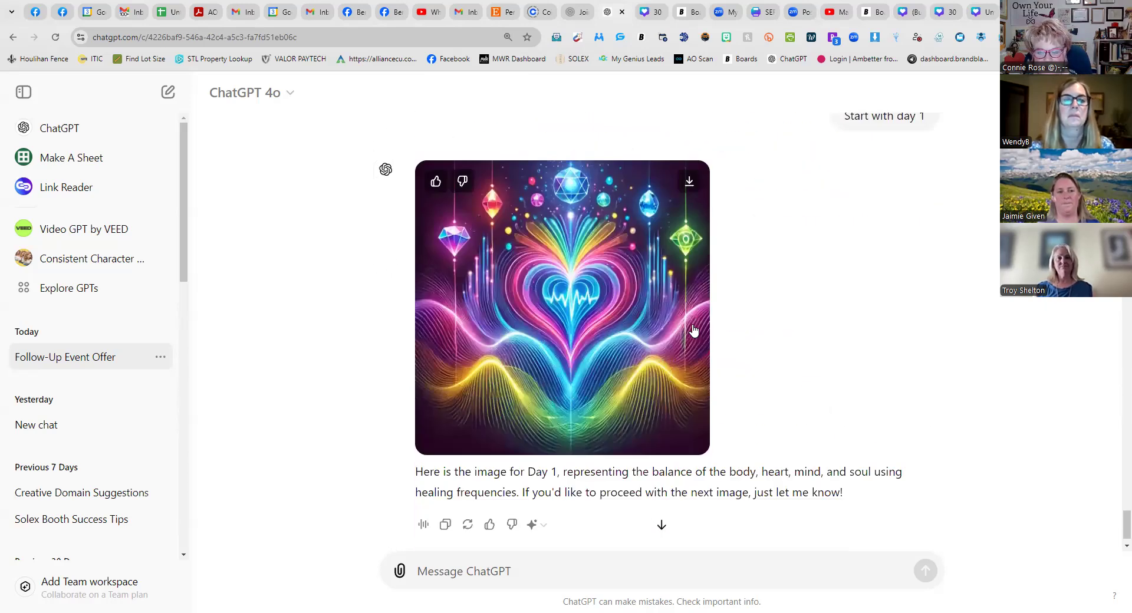
pyautogui.click(689, 185)
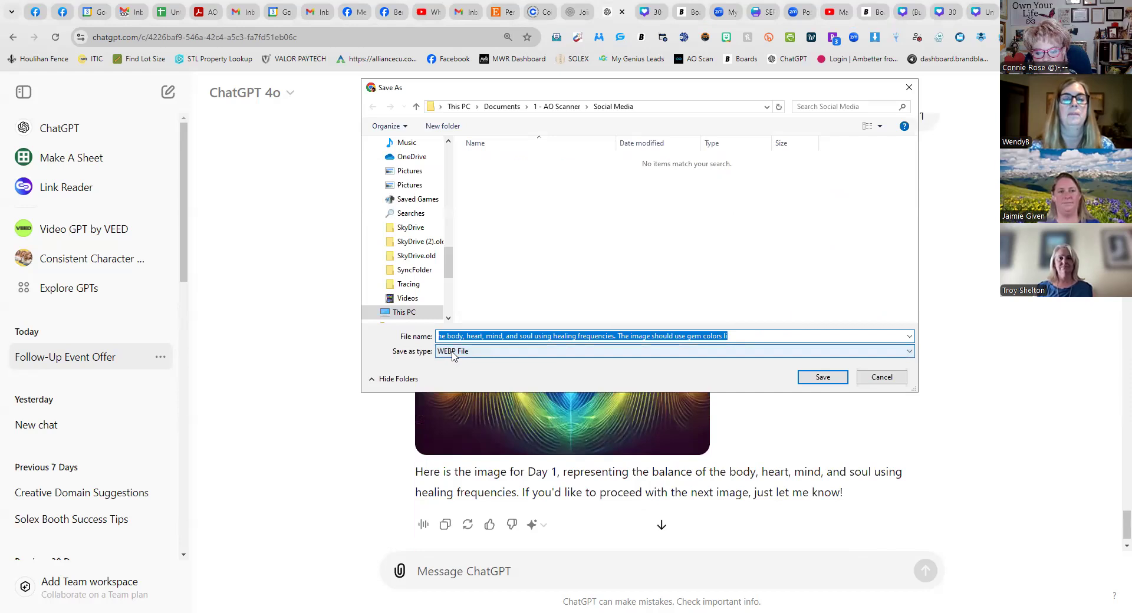
pyautogui.click(878, 377)
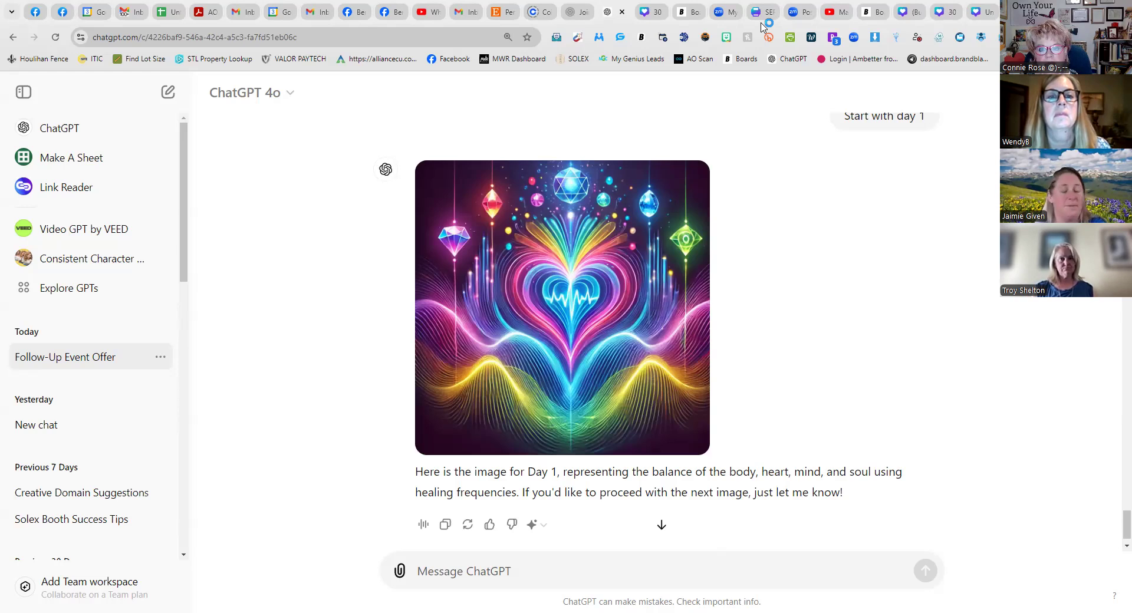
pyautogui.moveTo(691, 187)
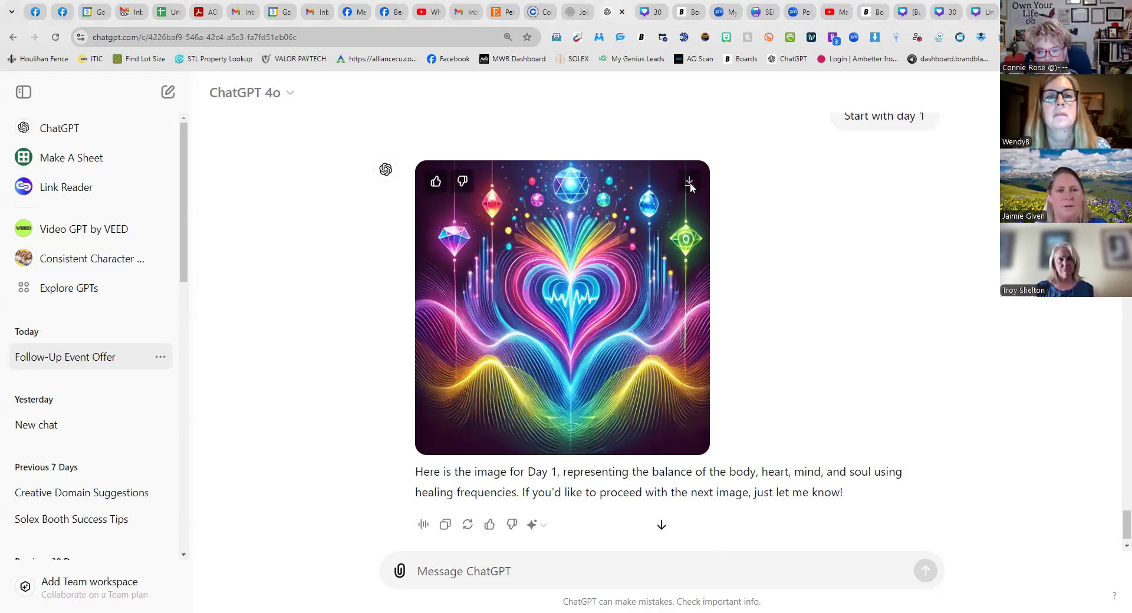
pyautogui.click(691, 187)
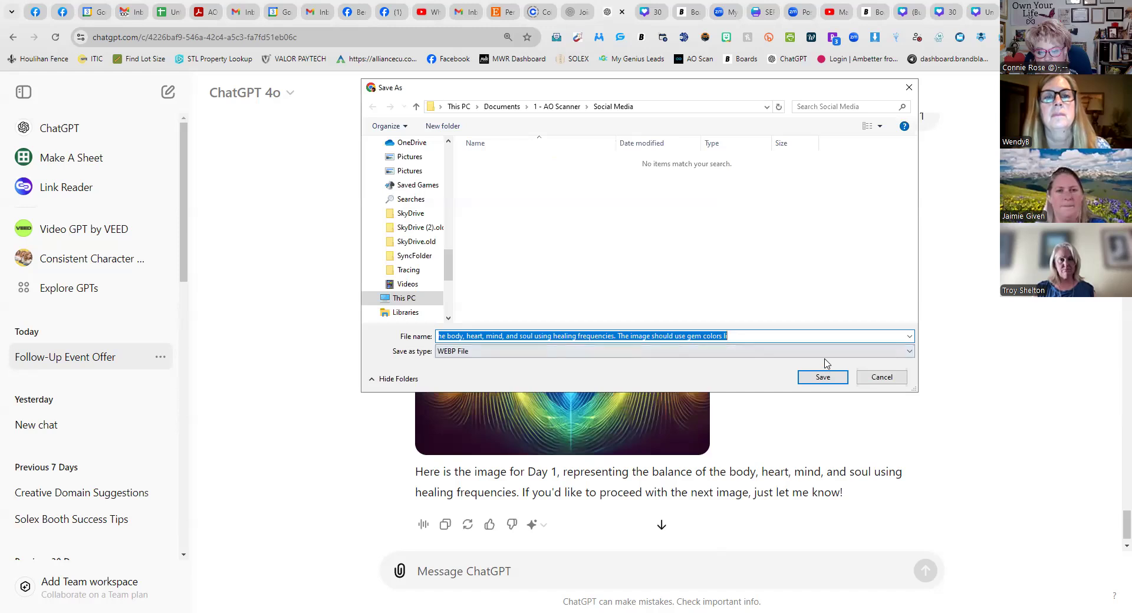
pyautogui.press('Tab')
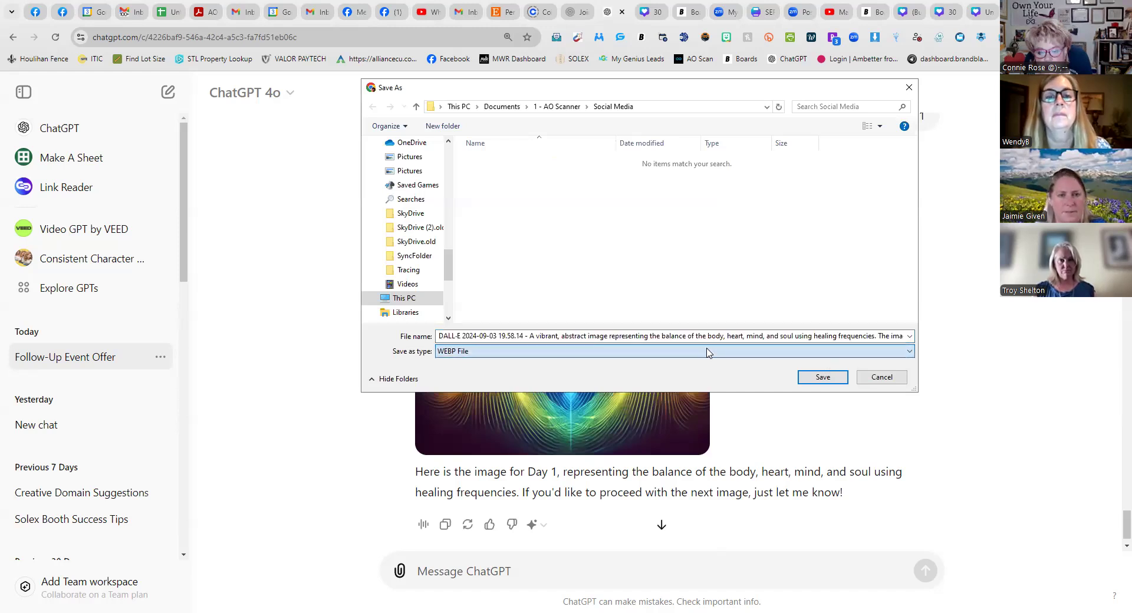
pyautogui.click(444, 369)
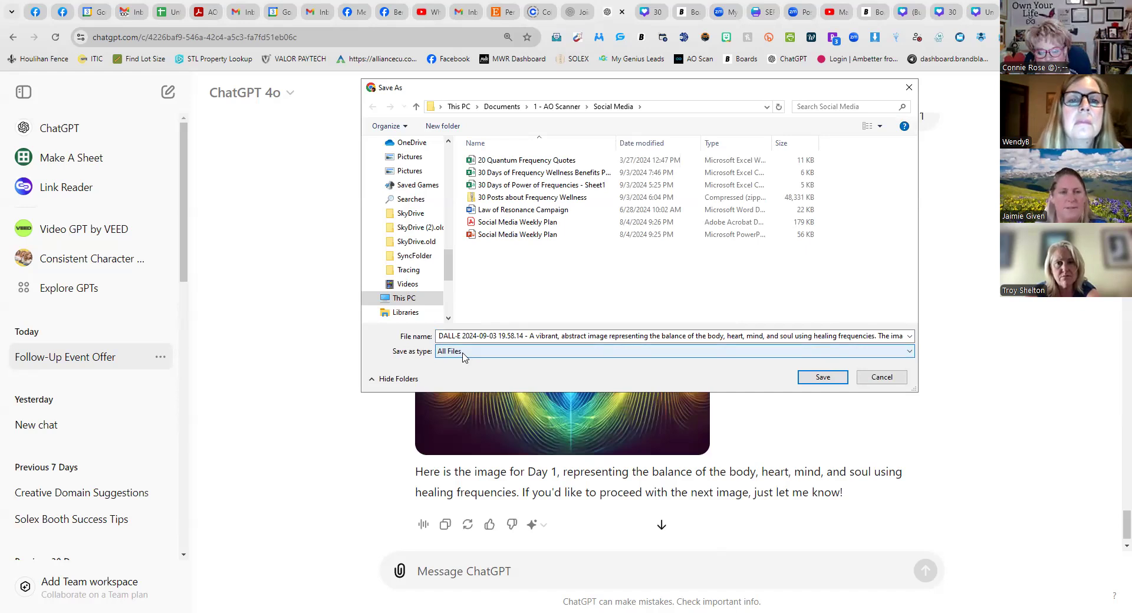
pyautogui.click(881, 377)
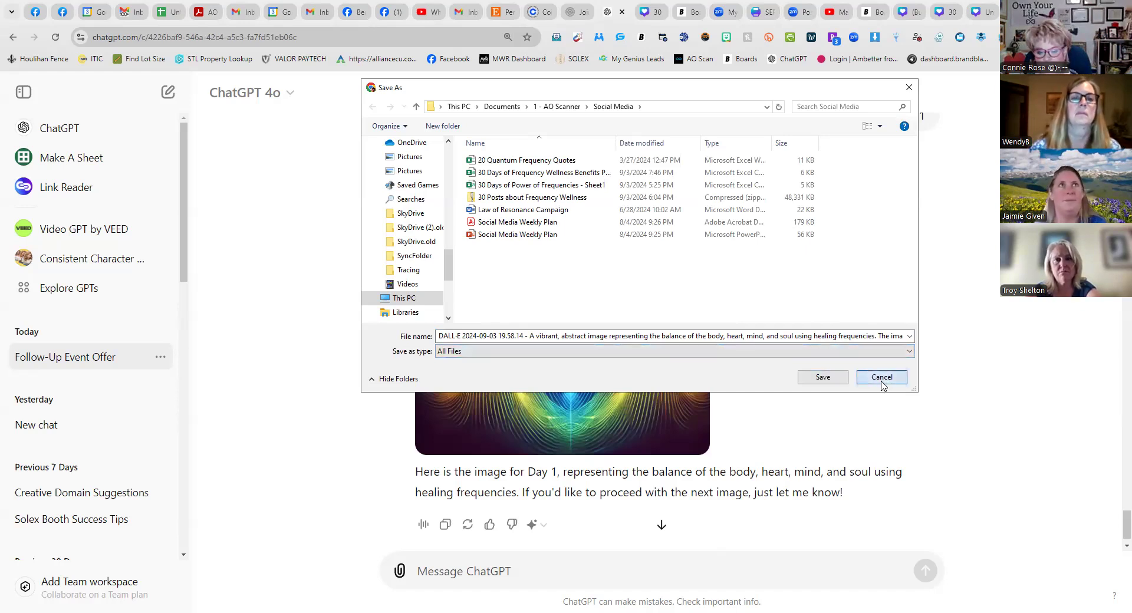
# Start saving the Day 1 heart image to disk and set its file type to All Files.
pyautogui.rightClick(601, 305)
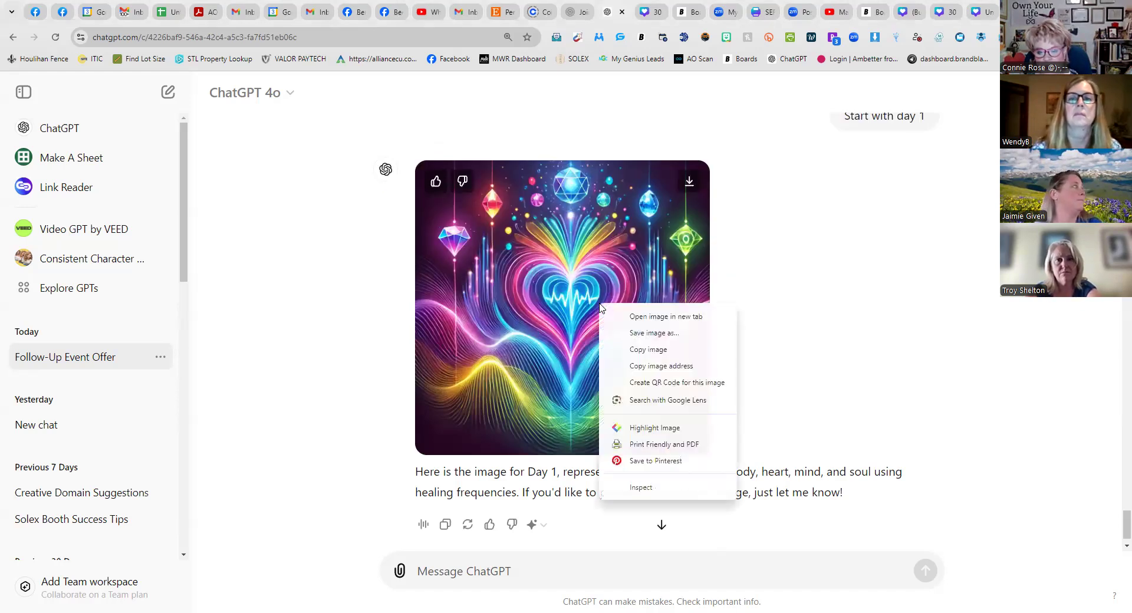
pyautogui.click(633, 334)
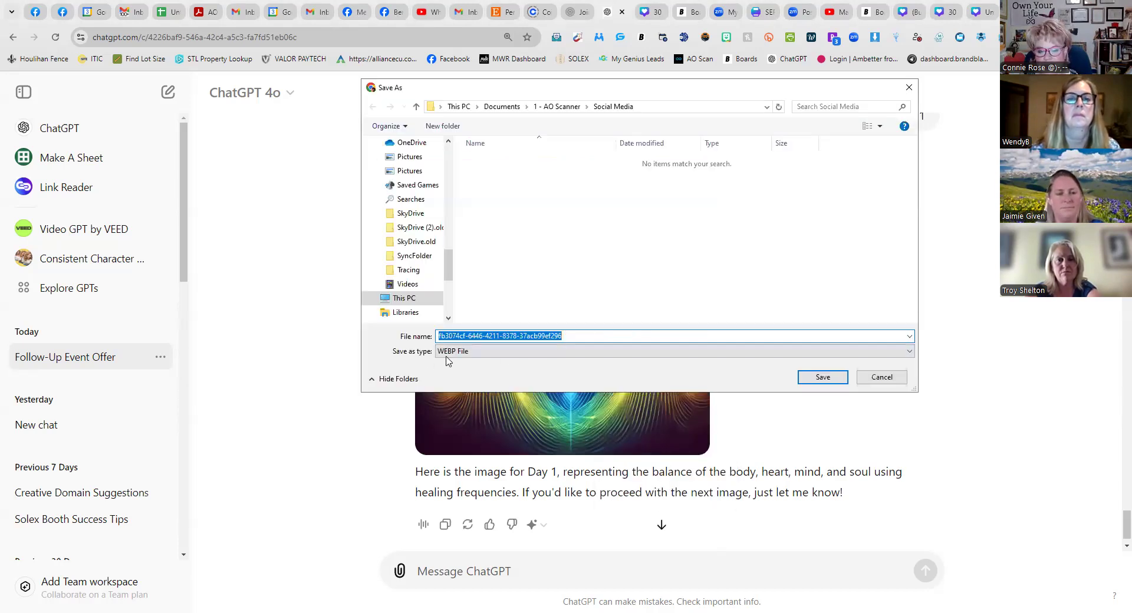
pyautogui.click(817, 354)
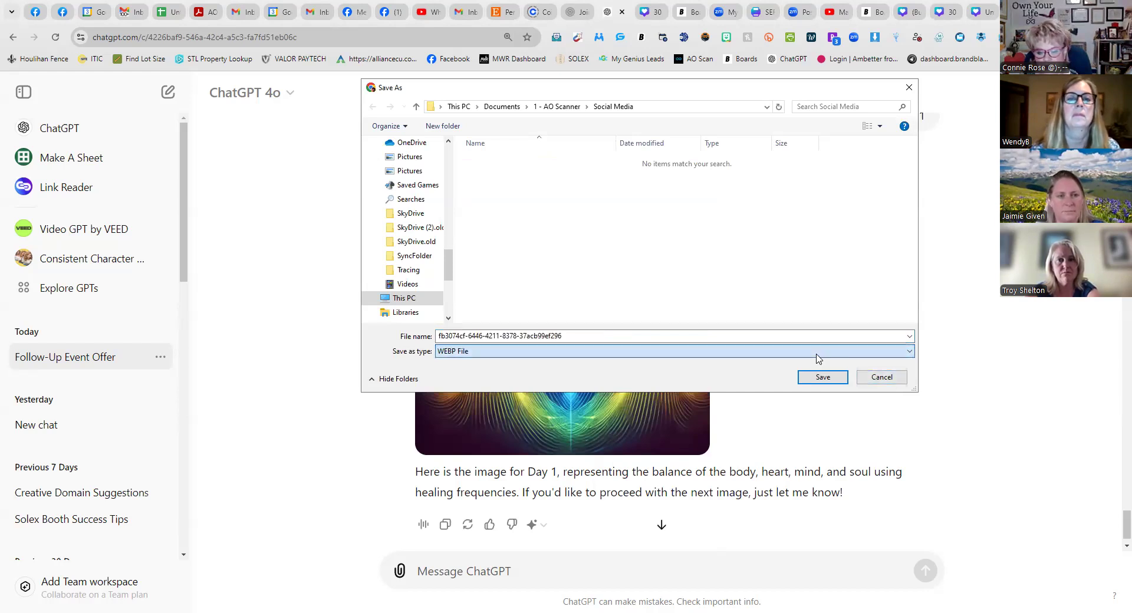
pyautogui.click(812, 374)
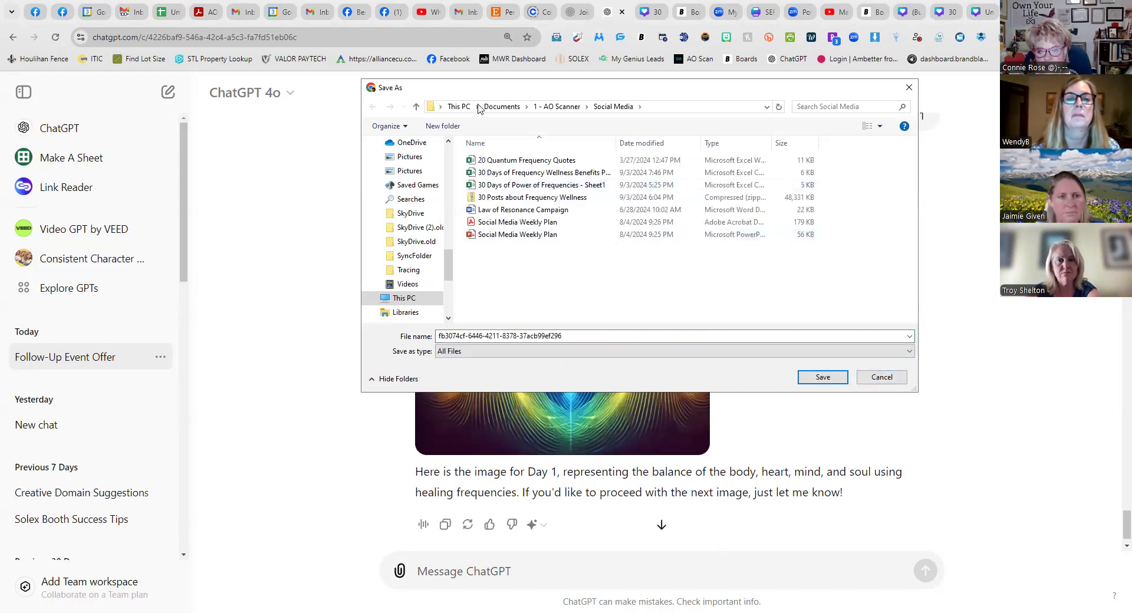
# Choose Pictures > 1 - Solex > Social Media > Frequency Images as the folder for the saved image.
pyautogui.click(460, 106)
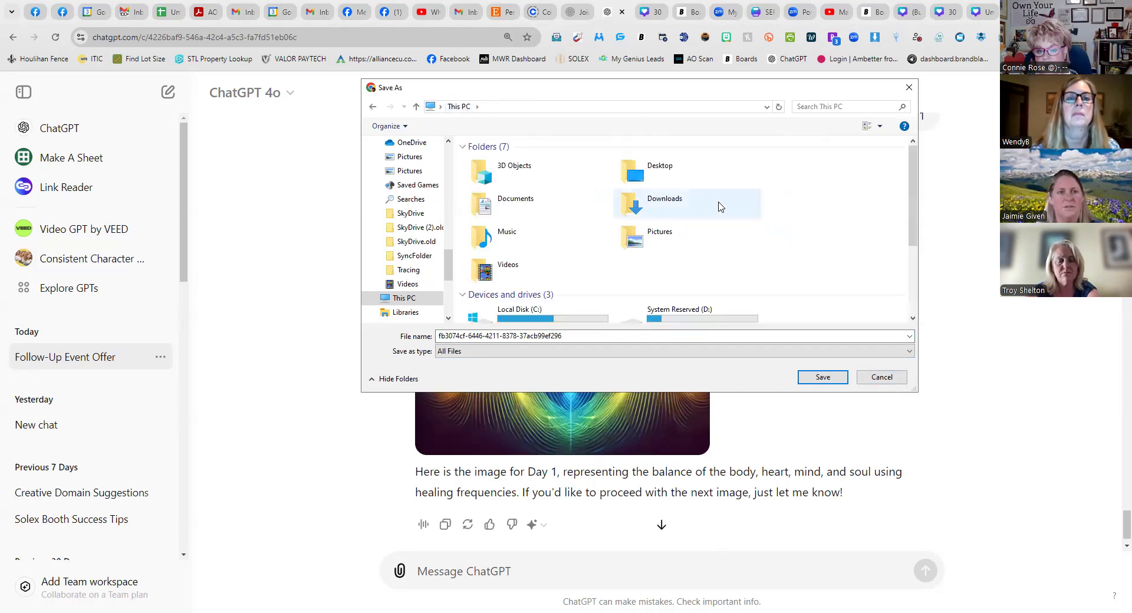
pyautogui.doubleClick(661, 238)
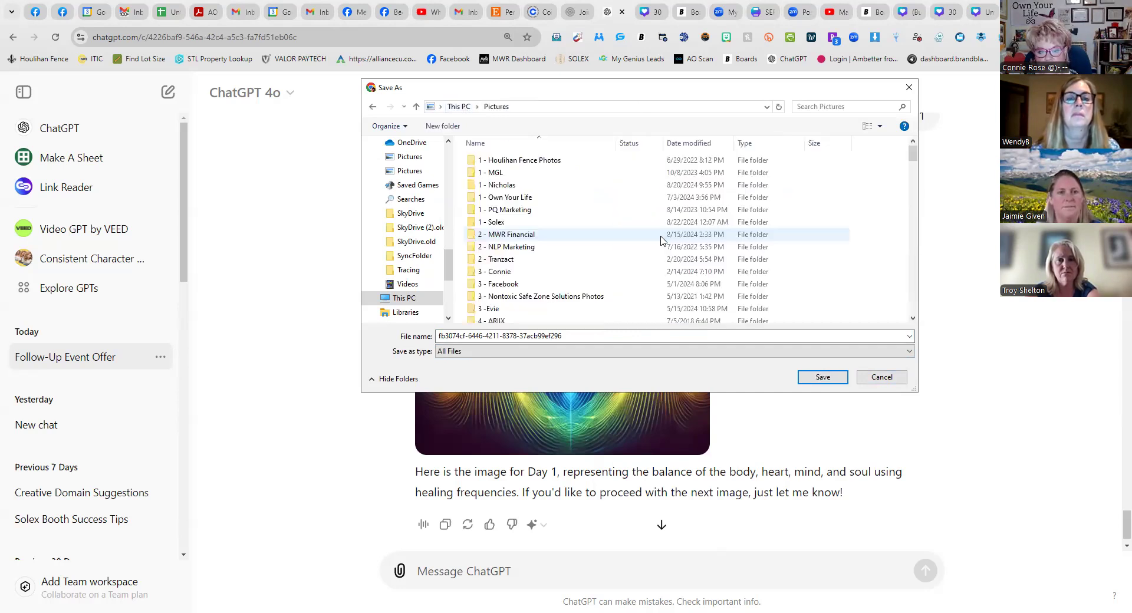
pyautogui.doubleClick(495, 223)
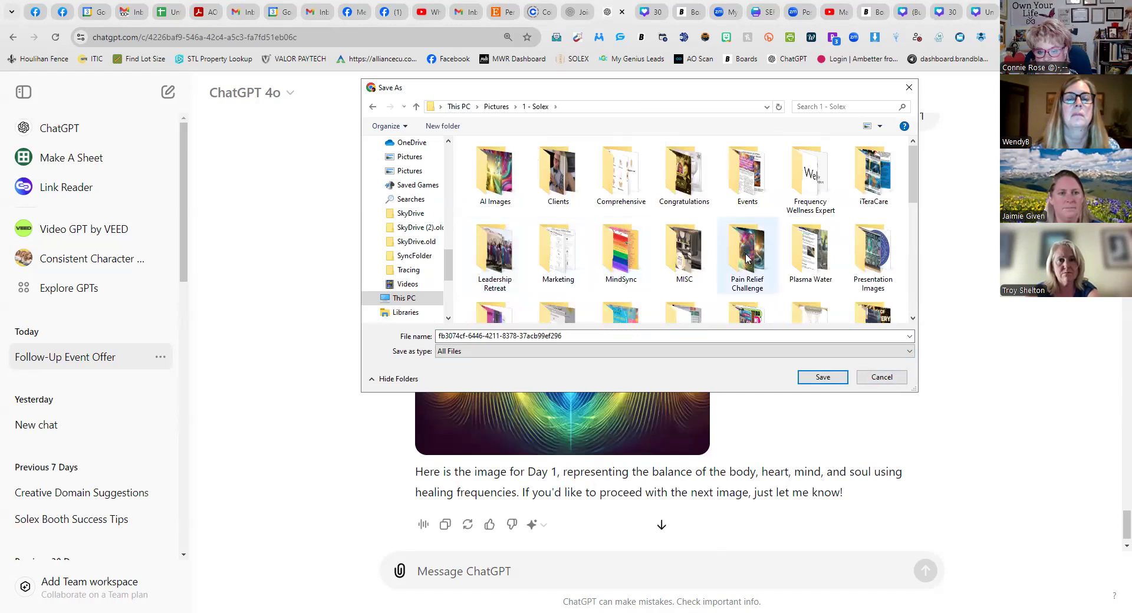
pyautogui.scroll(-2, 664, 269)
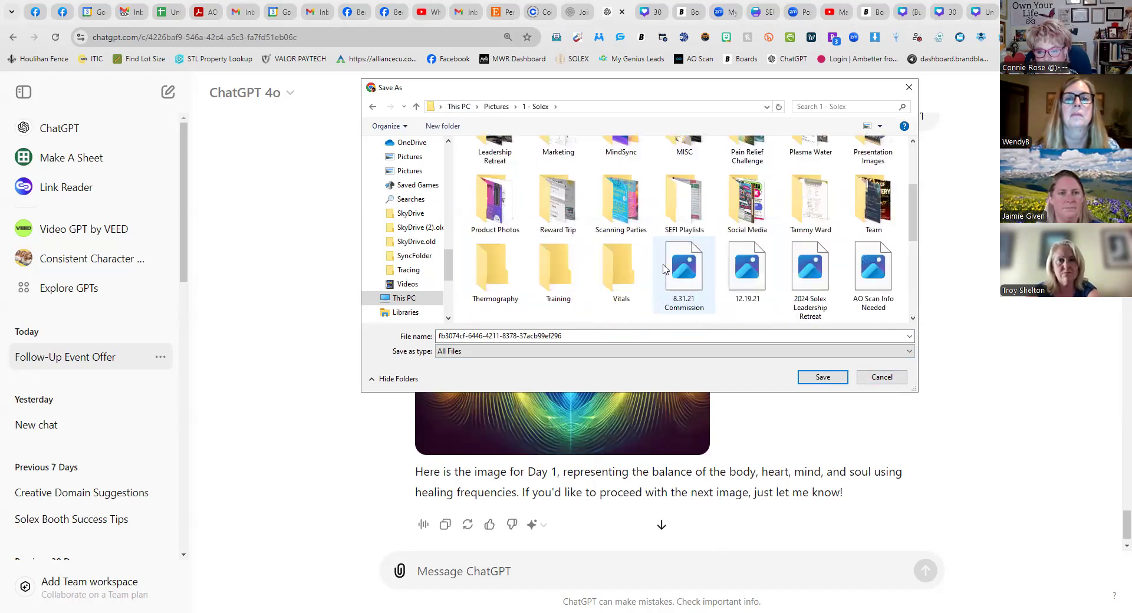
pyautogui.doubleClick(741, 202)
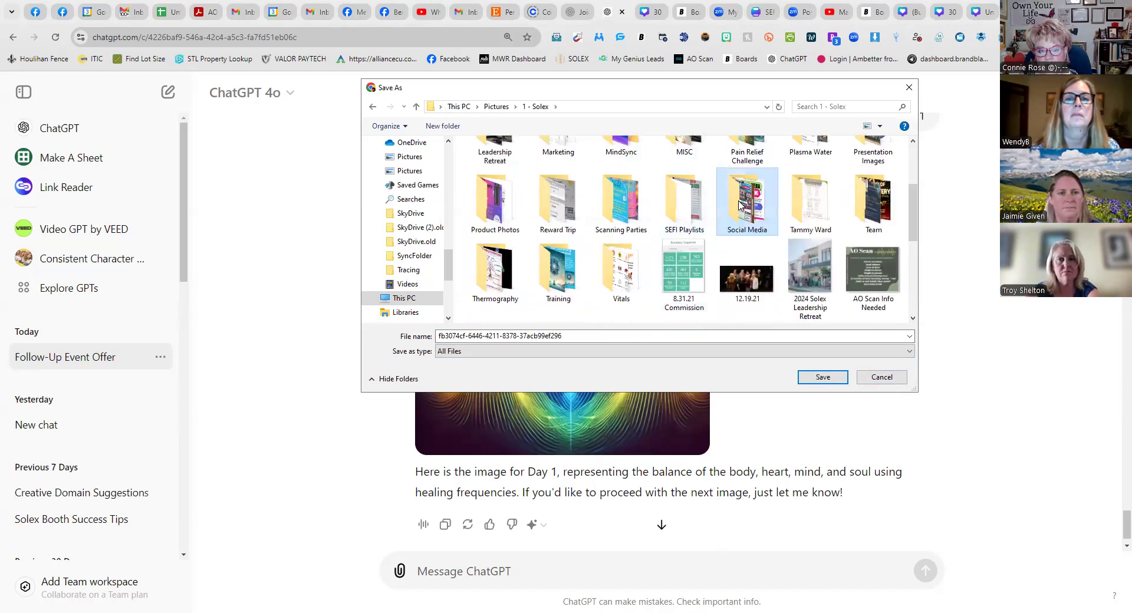
pyautogui.doubleClick(554, 178)
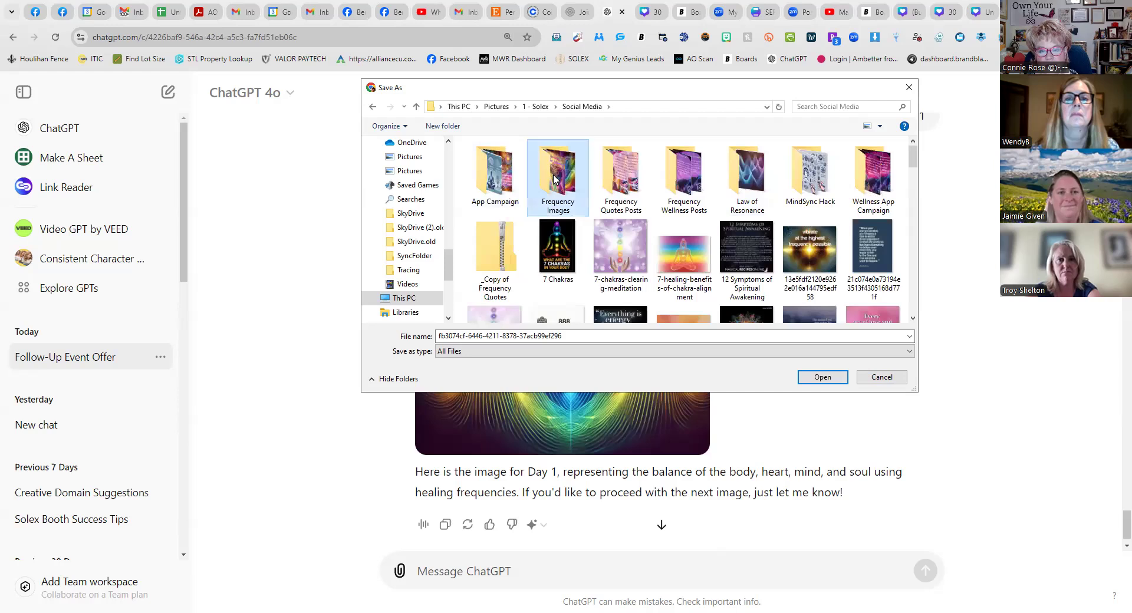
# Name the image Heart Frequencies and save it in the Frequency Images folder.
pyautogui.doubleClick(592, 336)
pyautogui.write('Heart F')
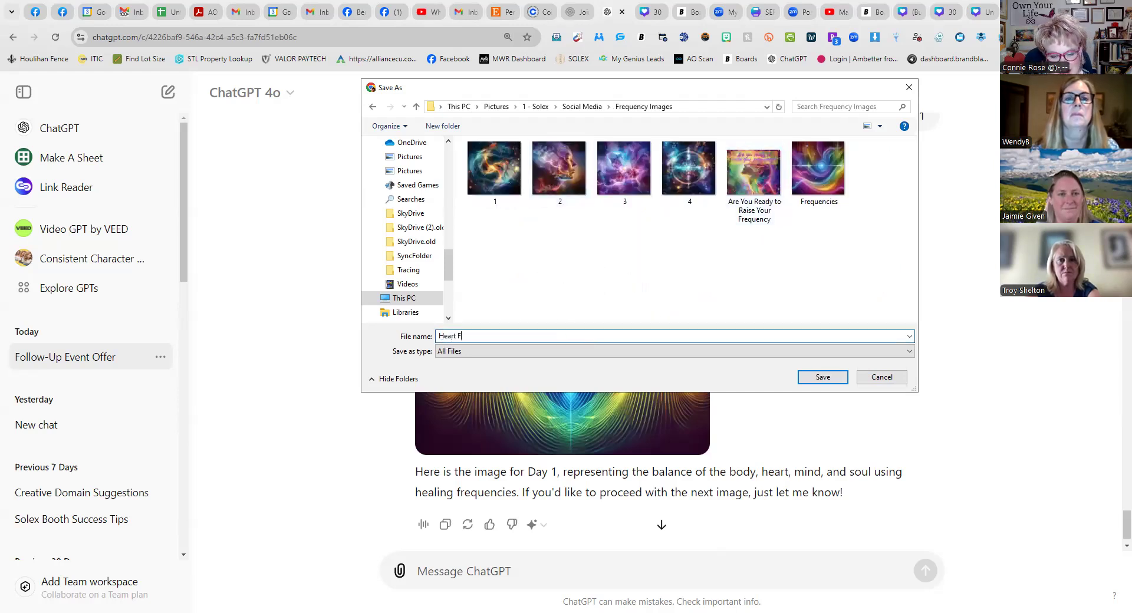
pyautogui.write('requencies')
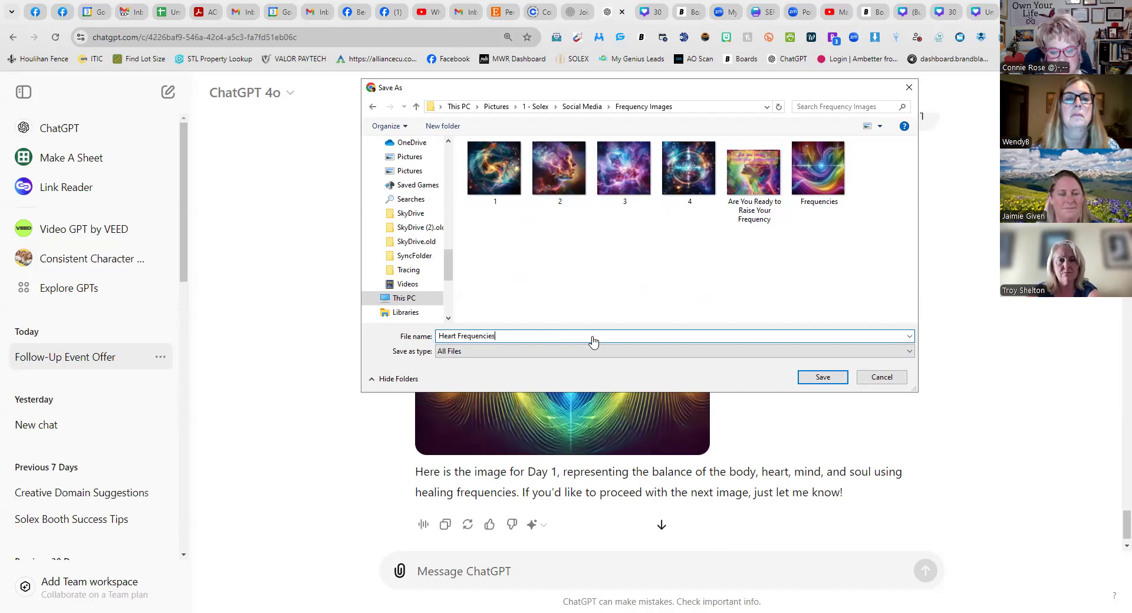
pyautogui.press('Return')
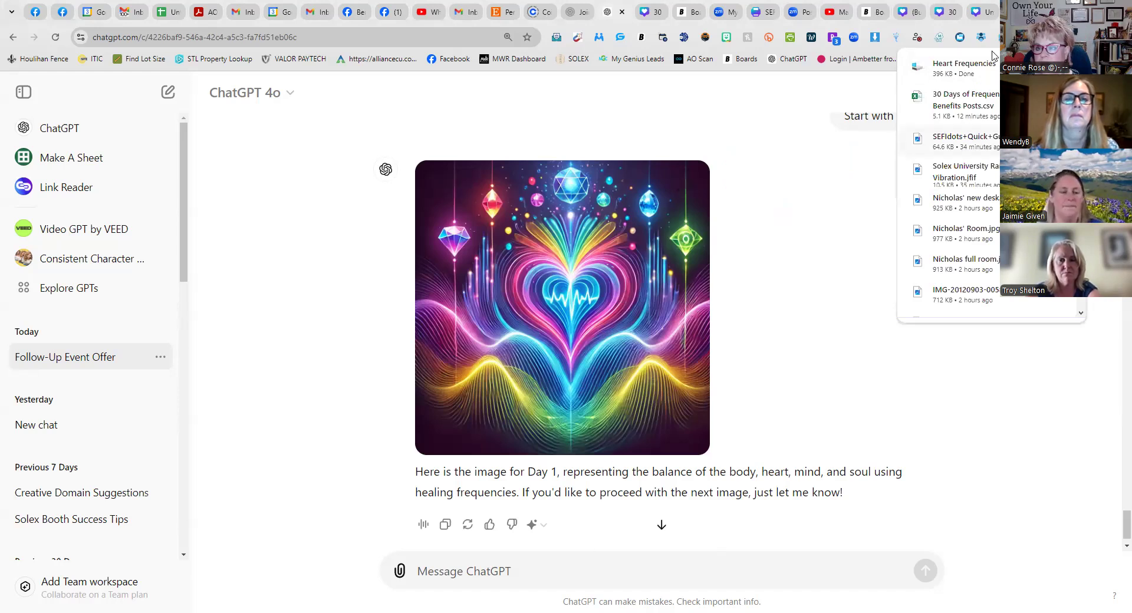
# Switch to the untitled Facebook Post design in Canva and start uploading files.
pyautogui.click(982, 11)
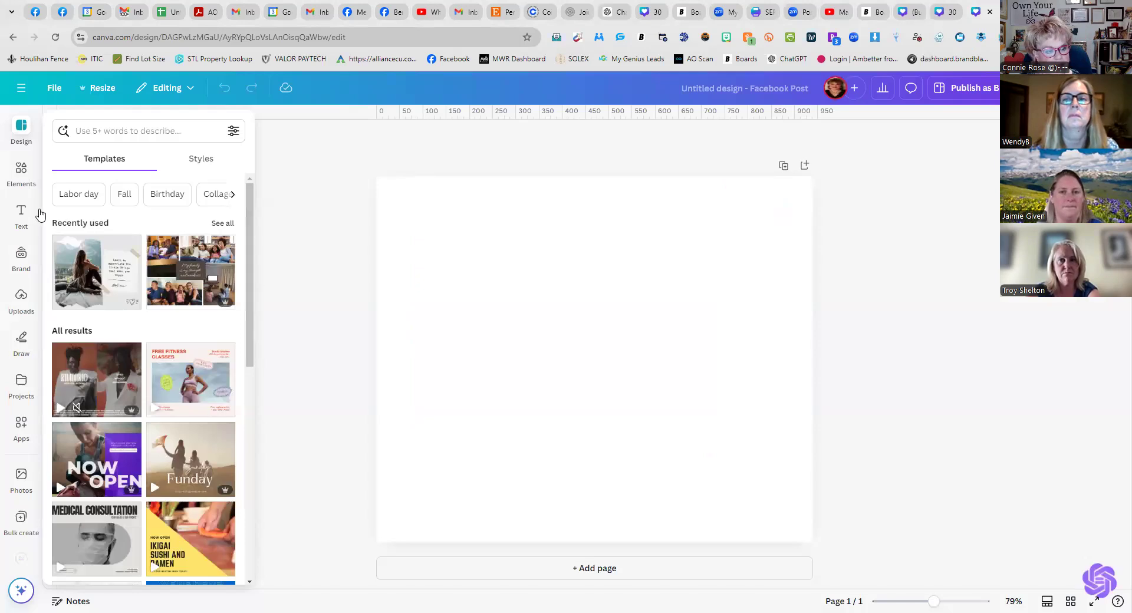
pyautogui.click(22, 300)
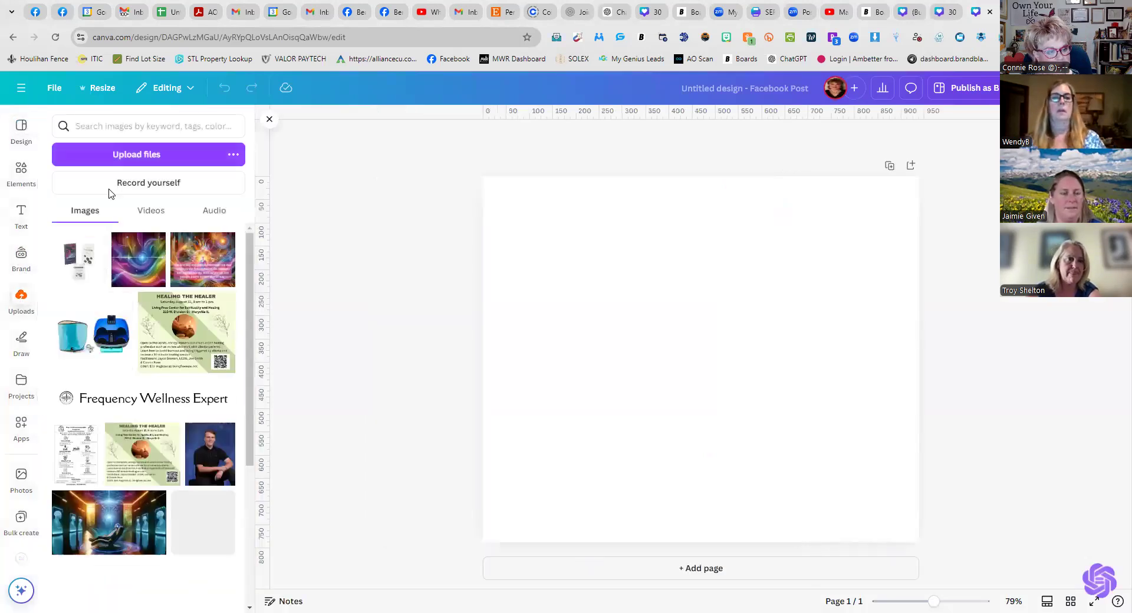
pyautogui.click(137, 153)
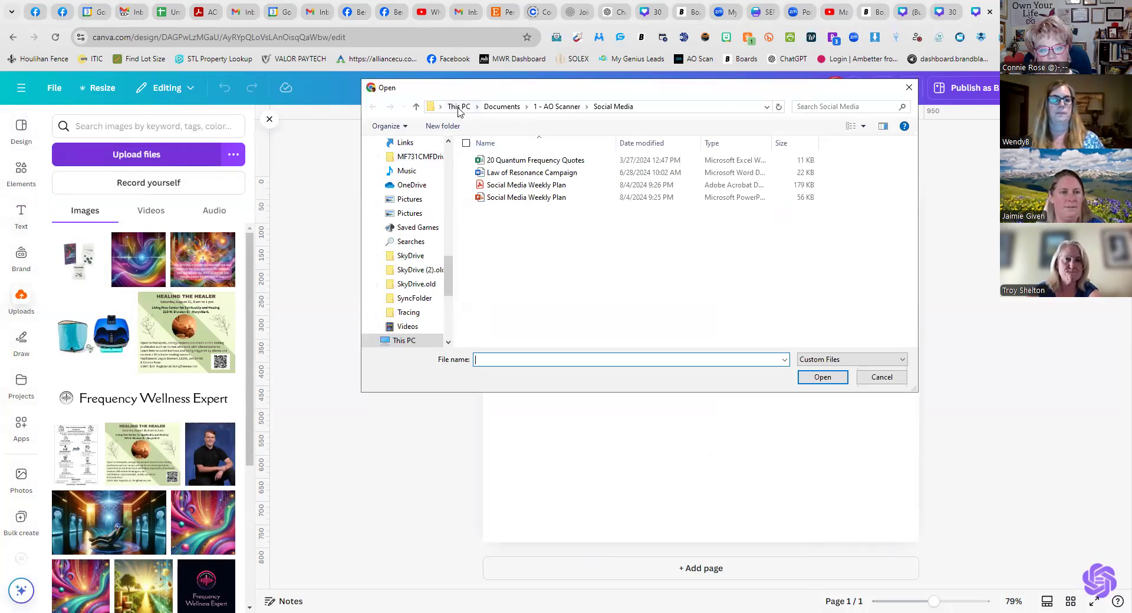
# Look for the saved image in Pictures > 1 - Solex > Social Media > Frequency Images with all file types shown, and cancel the upload.
pyautogui.doubleClick(790, 207)
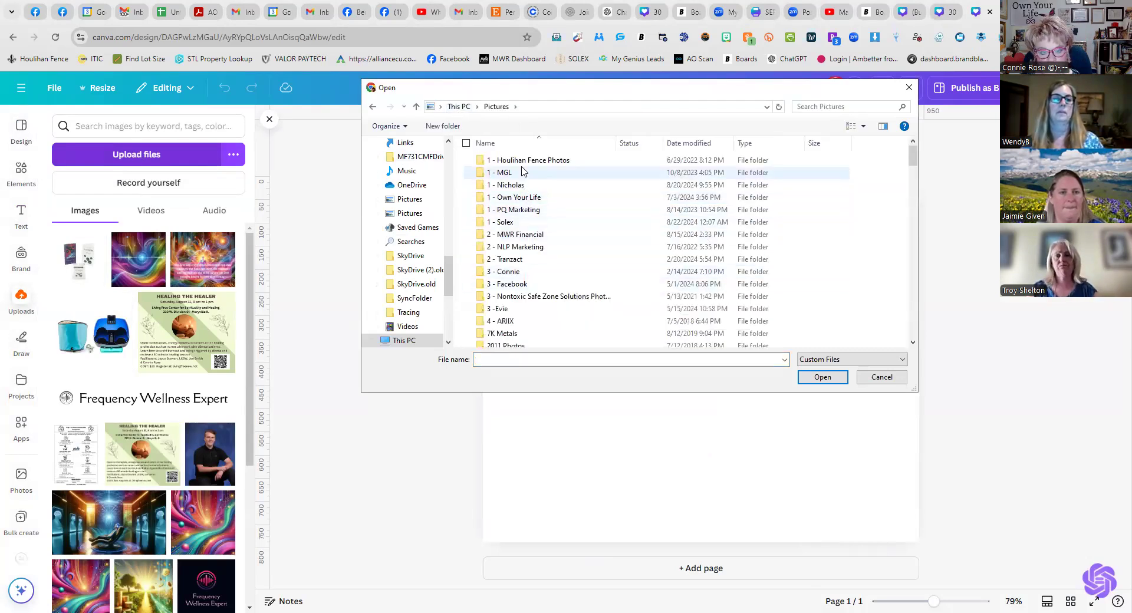
pyautogui.doubleClick(504, 222)
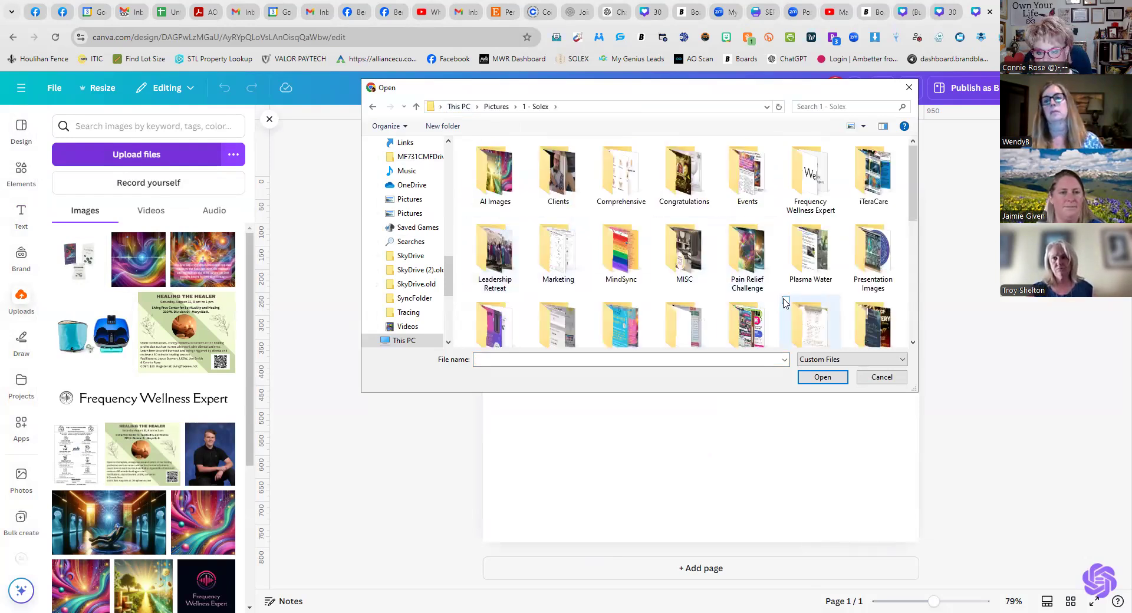
pyautogui.scroll(-1, 780, 272)
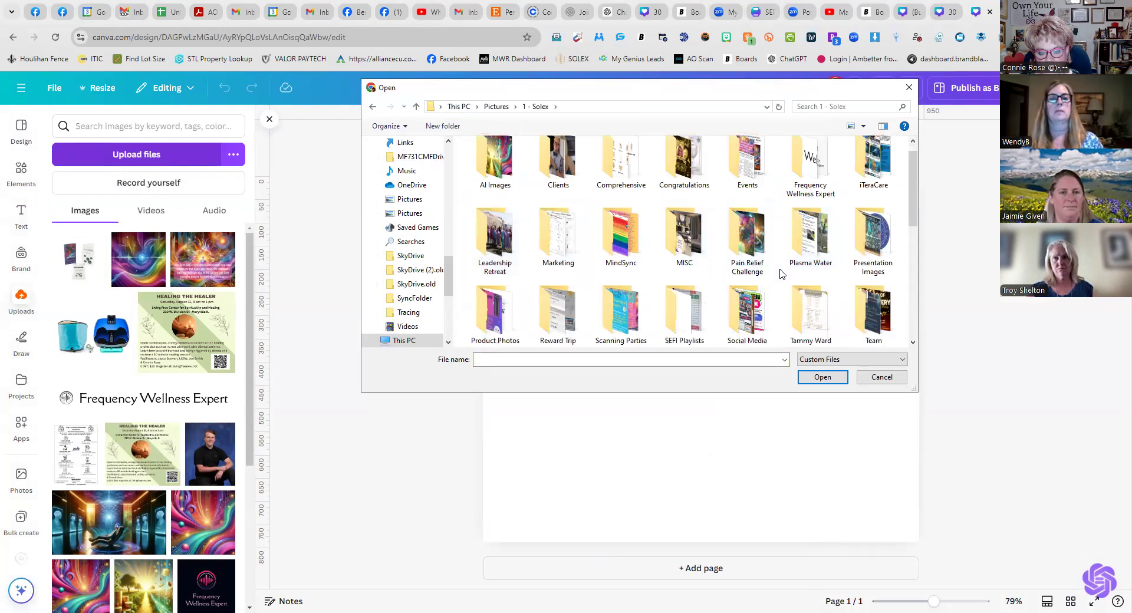
pyautogui.doubleClick(747, 309)
pyautogui.doubleClick(568, 184)
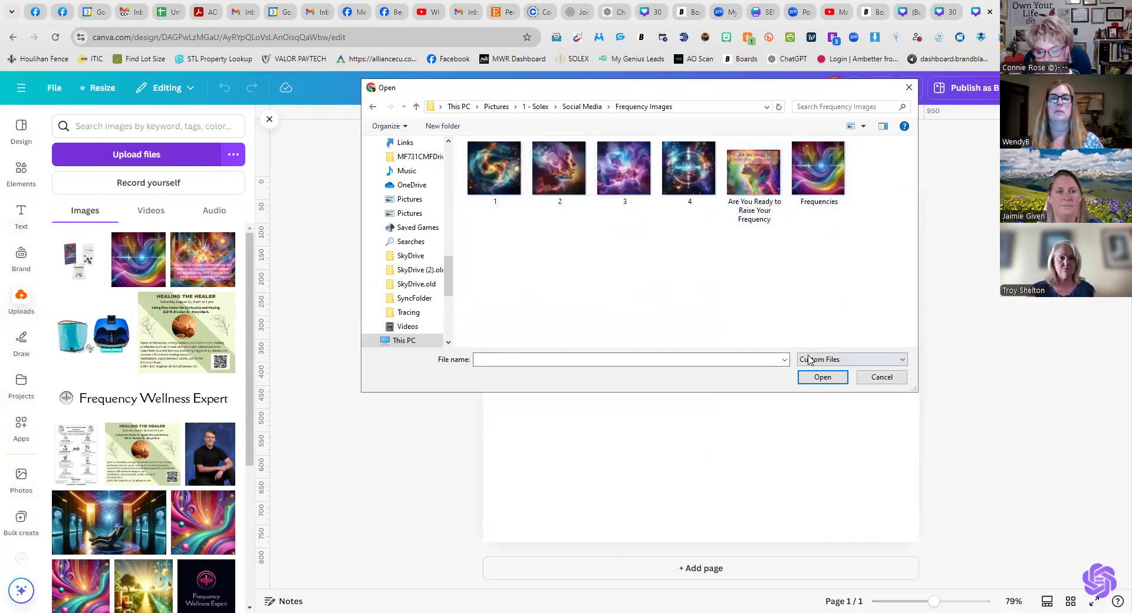
pyautogui.click(813, 383)
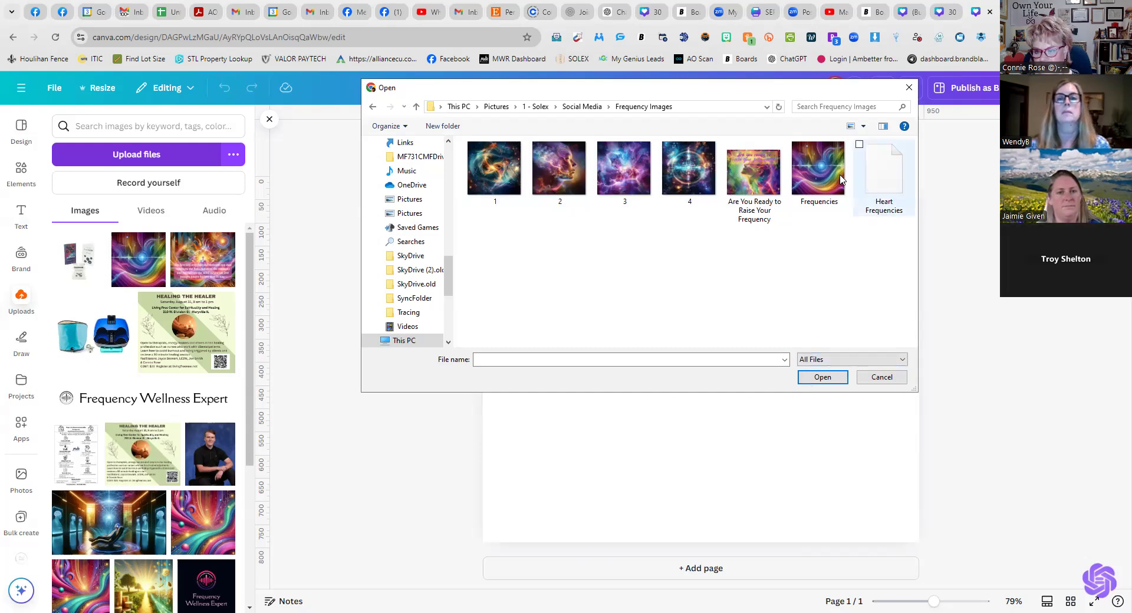
pyautogui.click(890, 378)
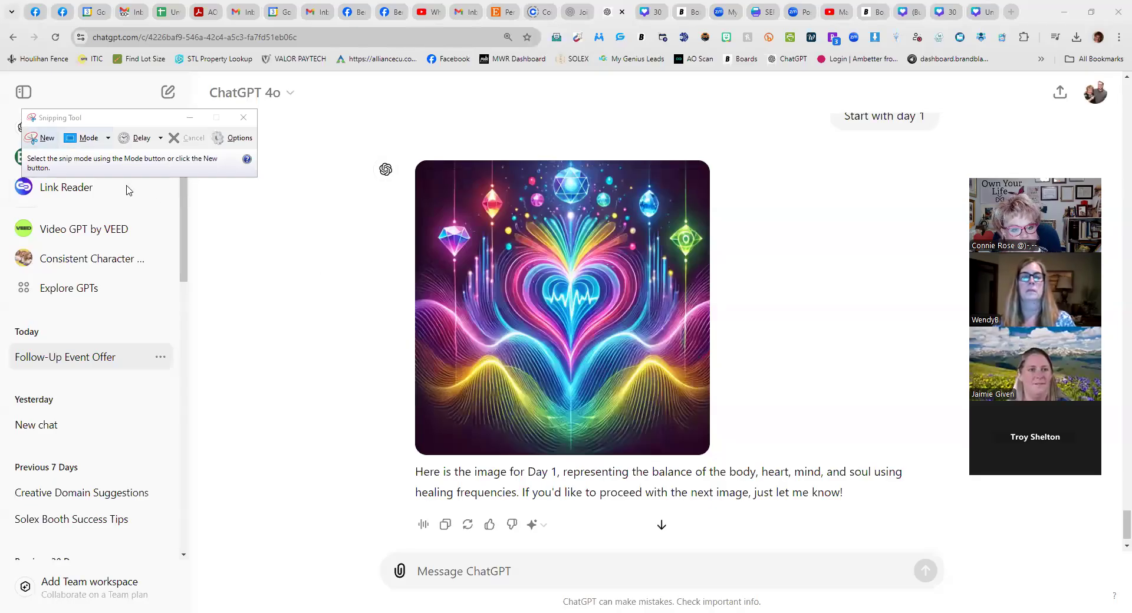
# Capture the Day 1 heart image with the Snipping Tool and save it as a JPEG named Heart Frequencies in the Frequency Images folder.
pyautogui.click(41, 137)
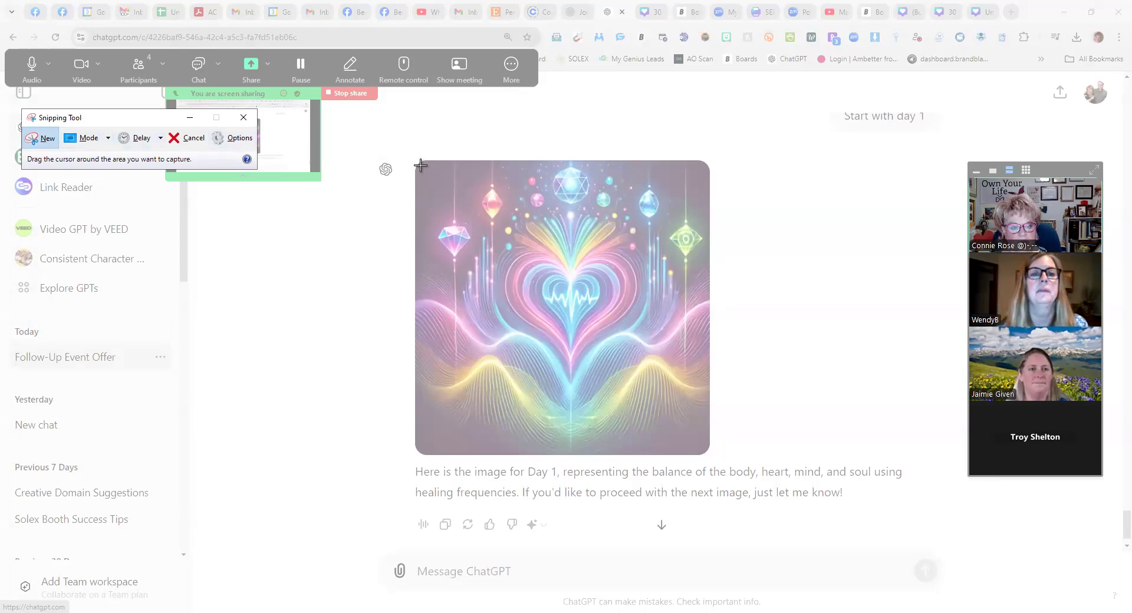
pyautogui.moveTo(420, 166); pyautogui.dragTo(707, 450)
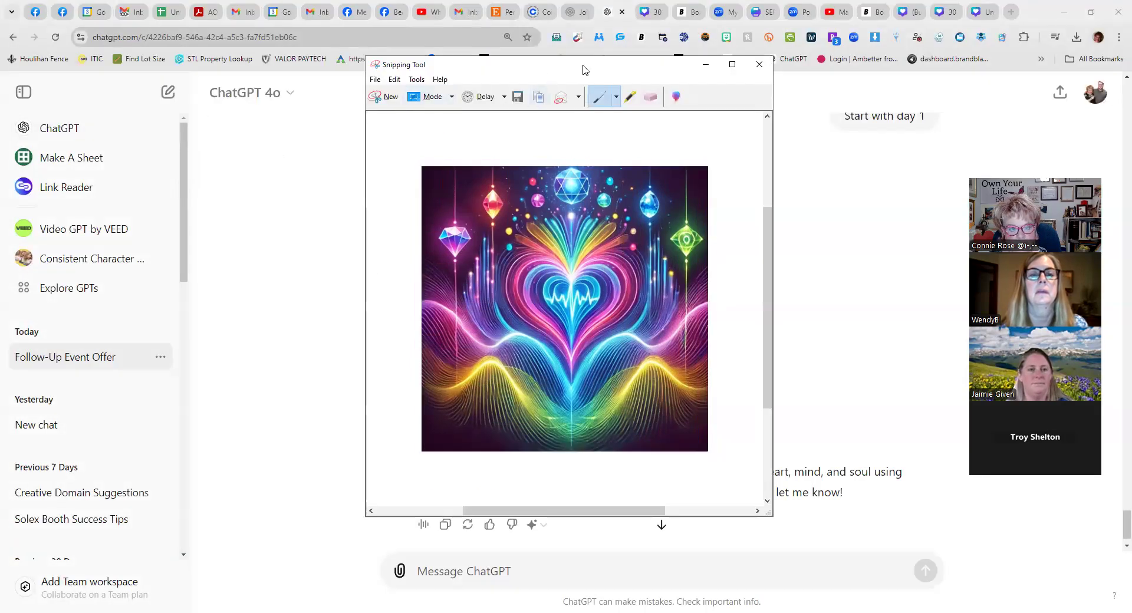
pyautogui.click(482, 116)
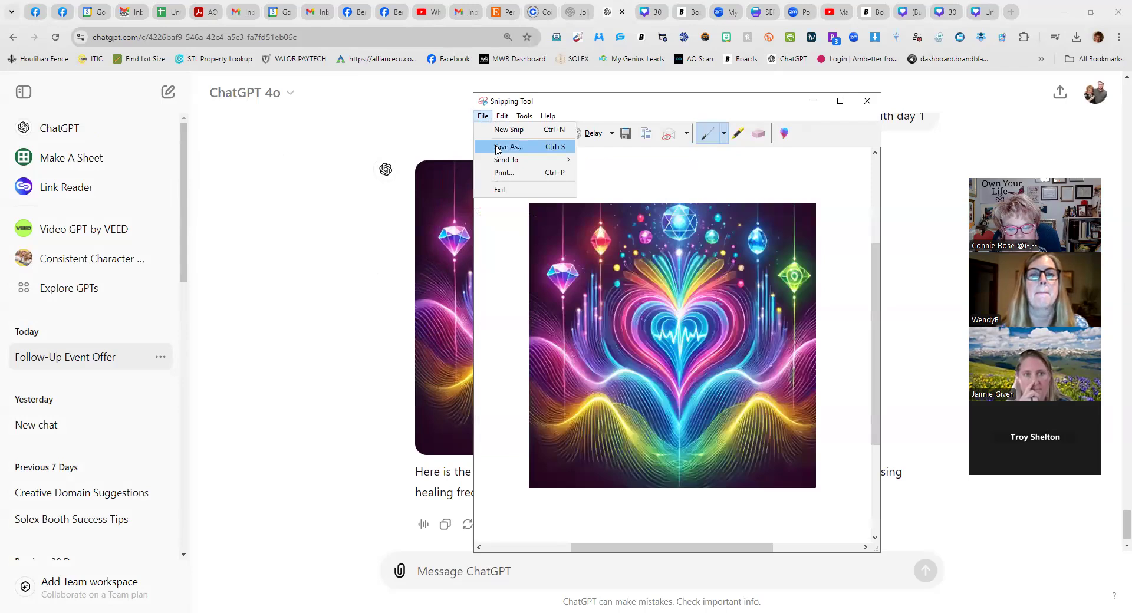
pyautogui.click(498, 147)
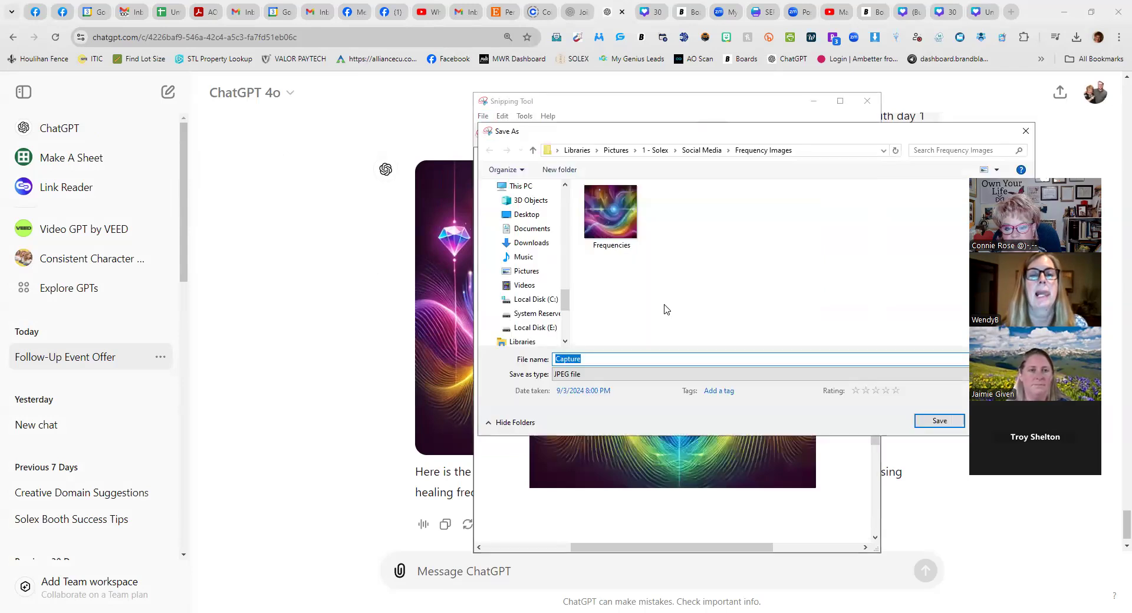
pyautogui.write('Heart')
pyautogui.press('Down')
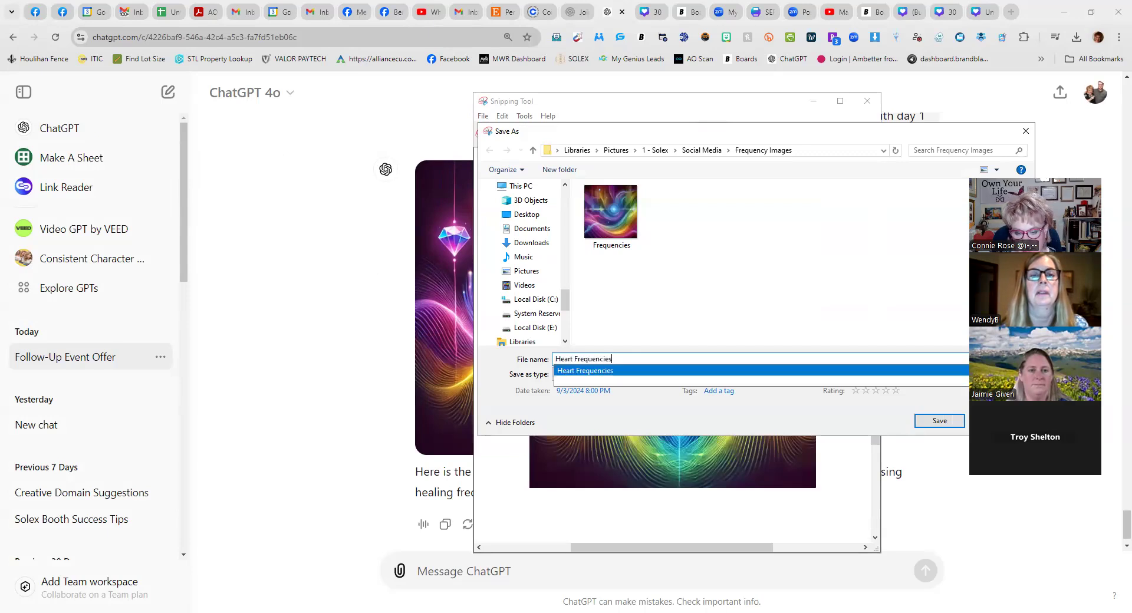
pyautogui.press('Return')
pyautogui.click(597, 313)
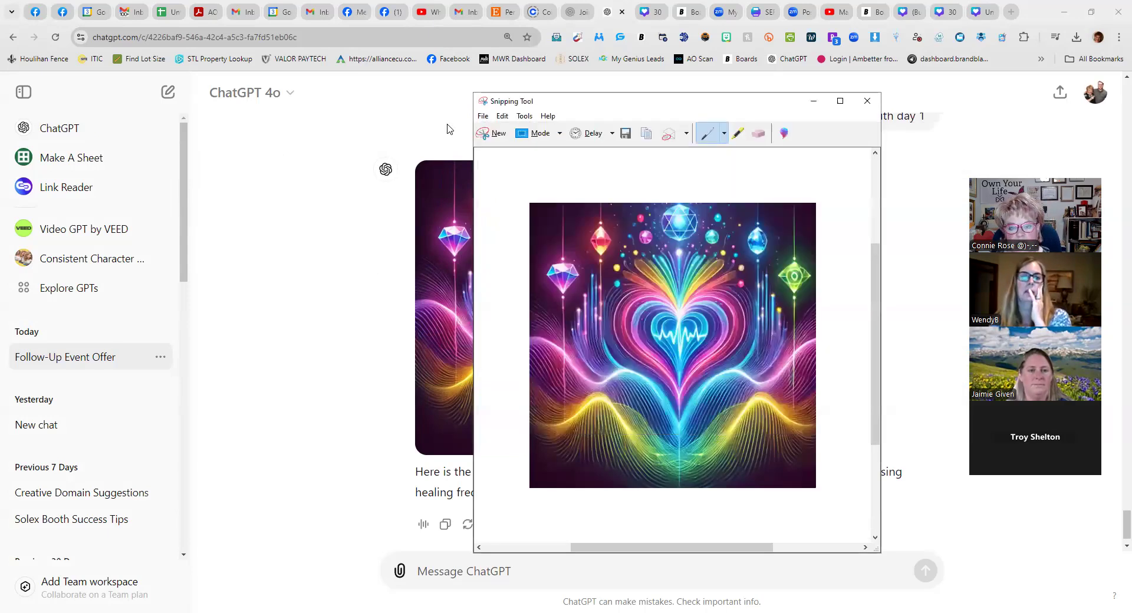
# Save the snip as a Portable Network Graphic (PNG) file named Heart Frequencies in the Frequency Images folder and close the Snipping Tool.
pyautogui.click(484, 116)
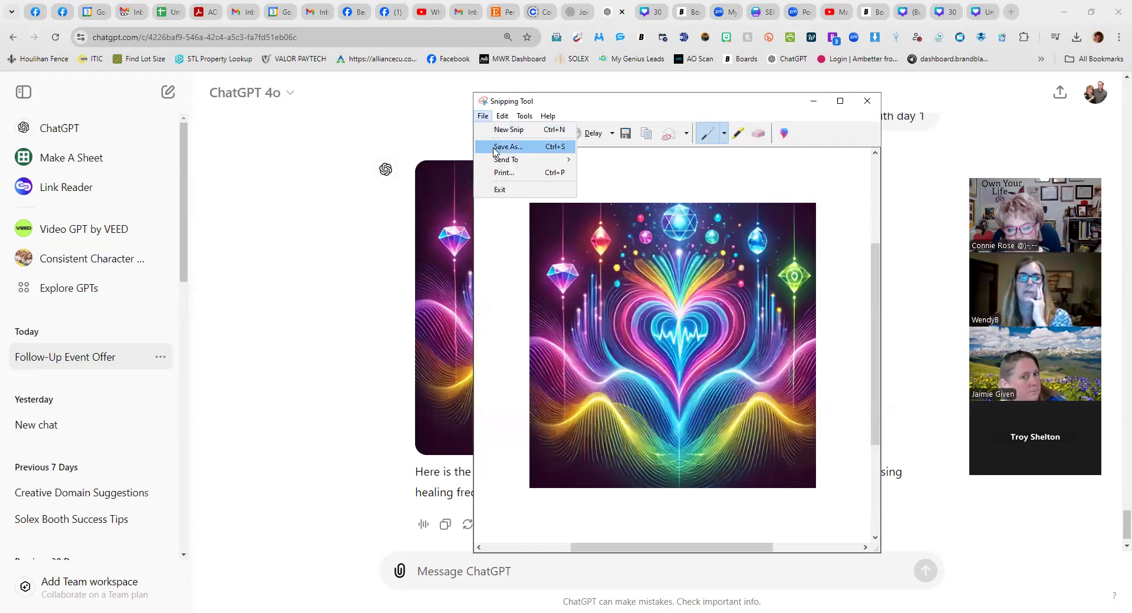
pyautogui.click(498, 147)
pyautogui.click(583, 373)
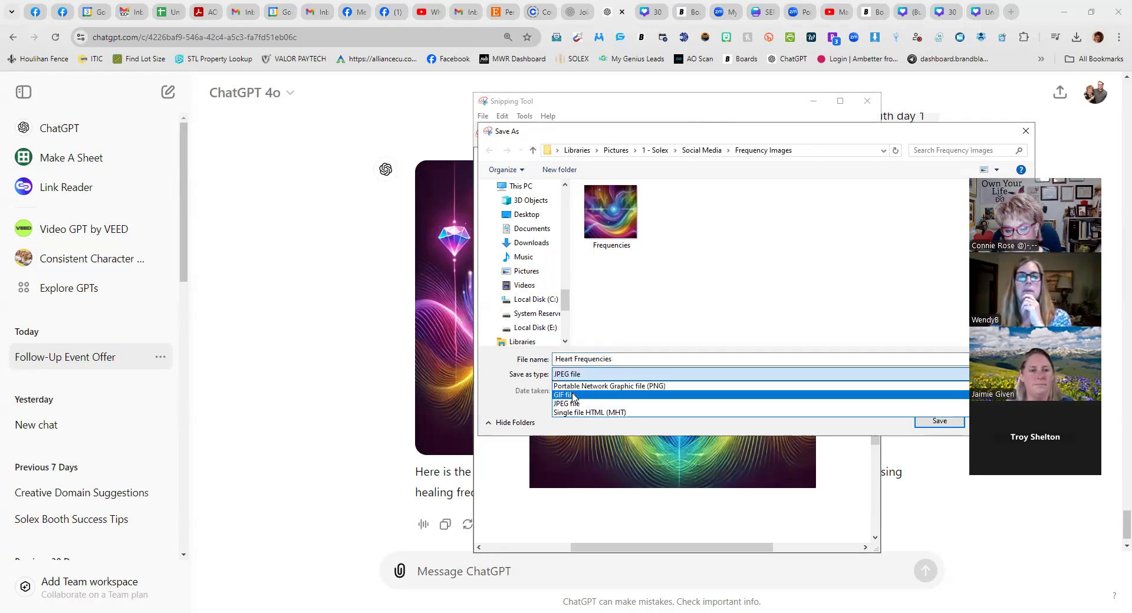
pyautogui.click(657, 386)
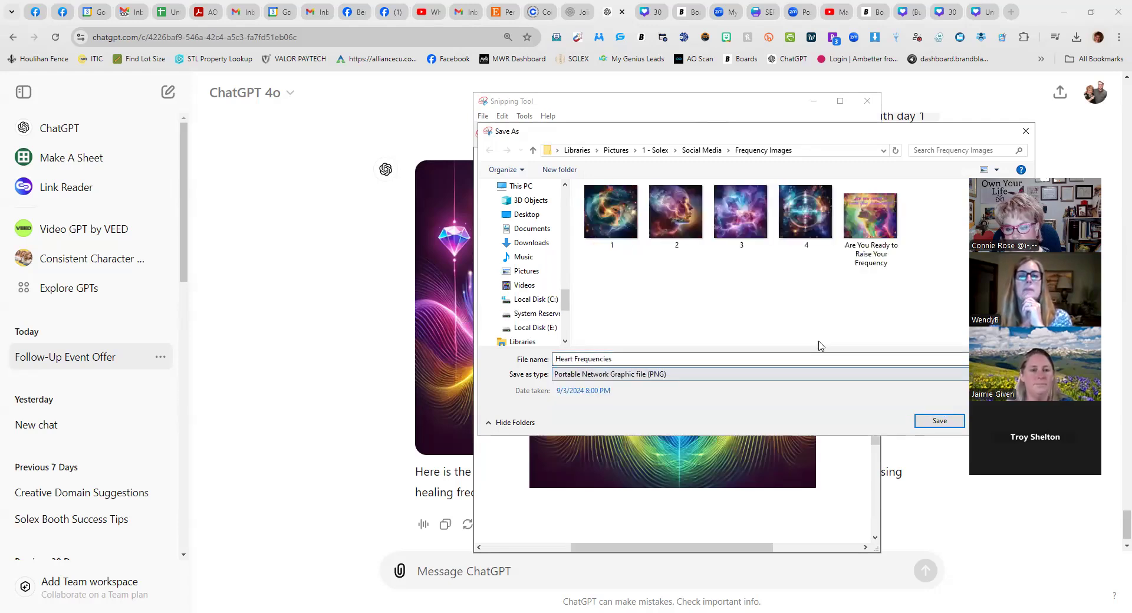
pyautogui.click(956, 420)
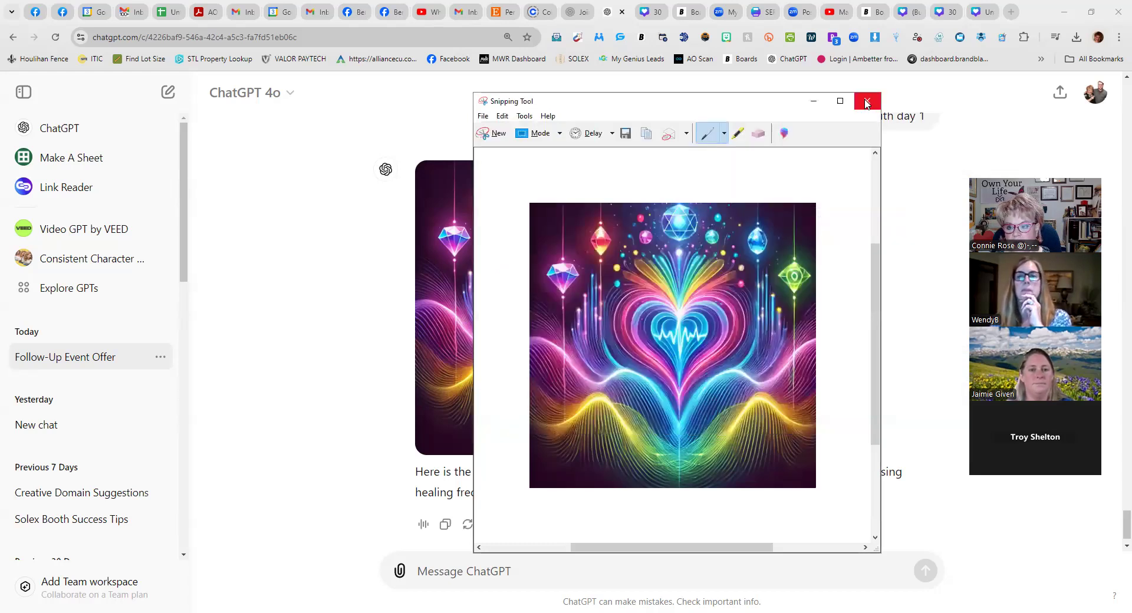
pyautogui.click(868, 103)
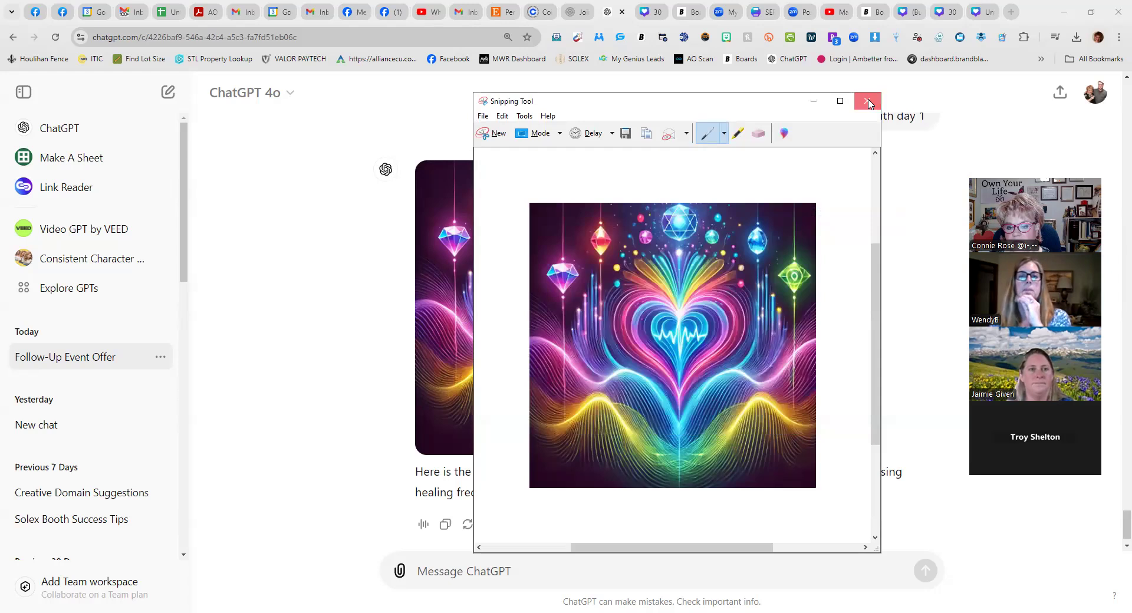
# Switch to the untitled Canva Facebook Post and upload Heart Frequencies from Pictures > 1 - Solex > Social Media > Frequency Images.
pyautogui.click(972, 12)
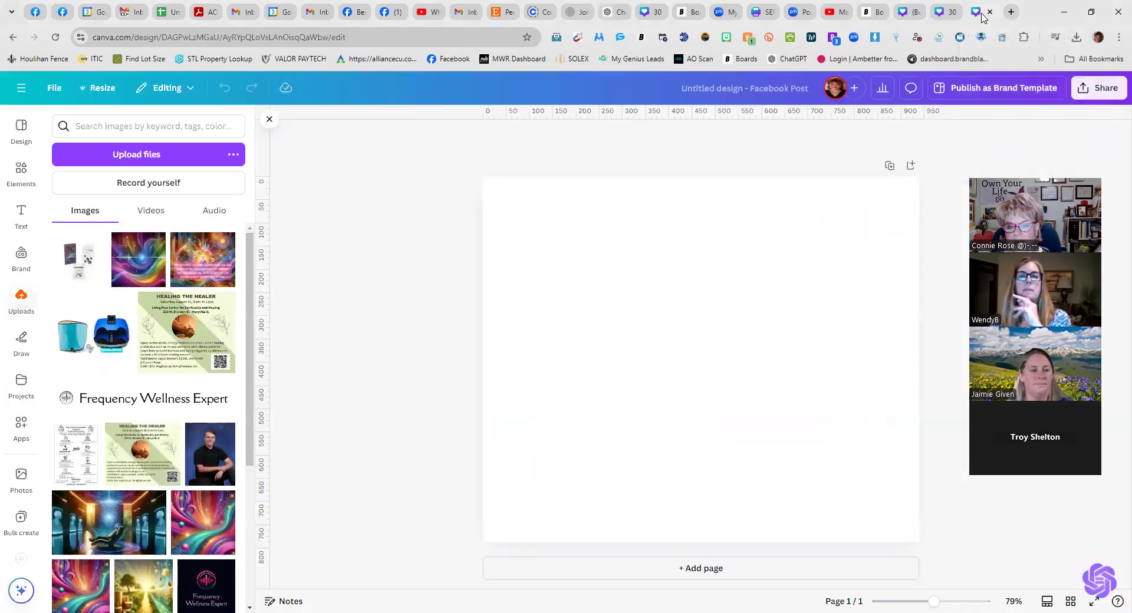
pyautogui.click(86, 156)
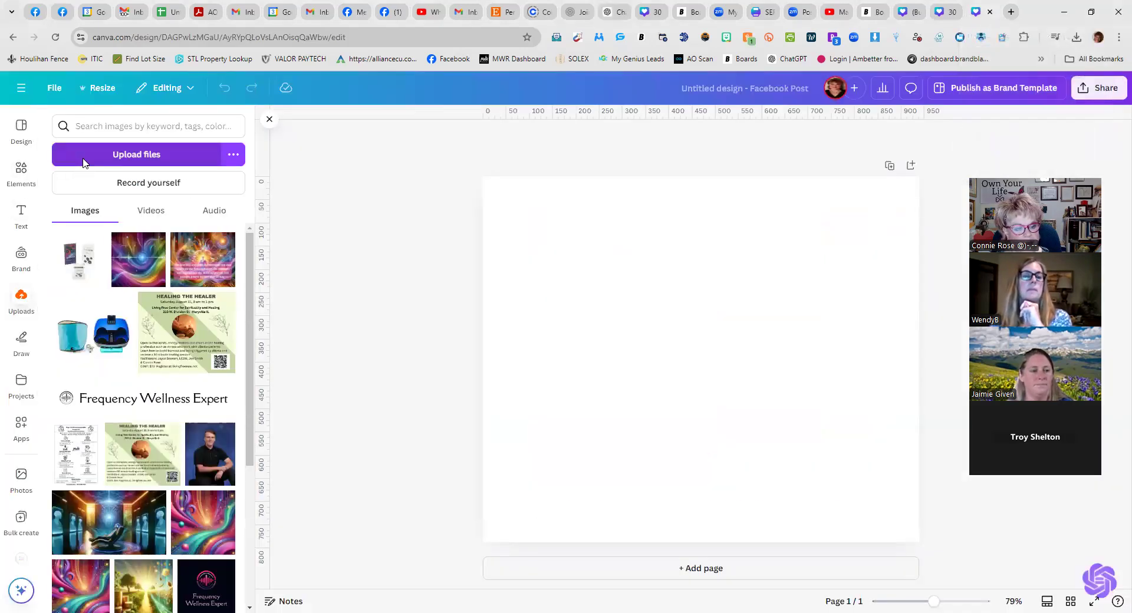
pyautogui.click(459, 106)
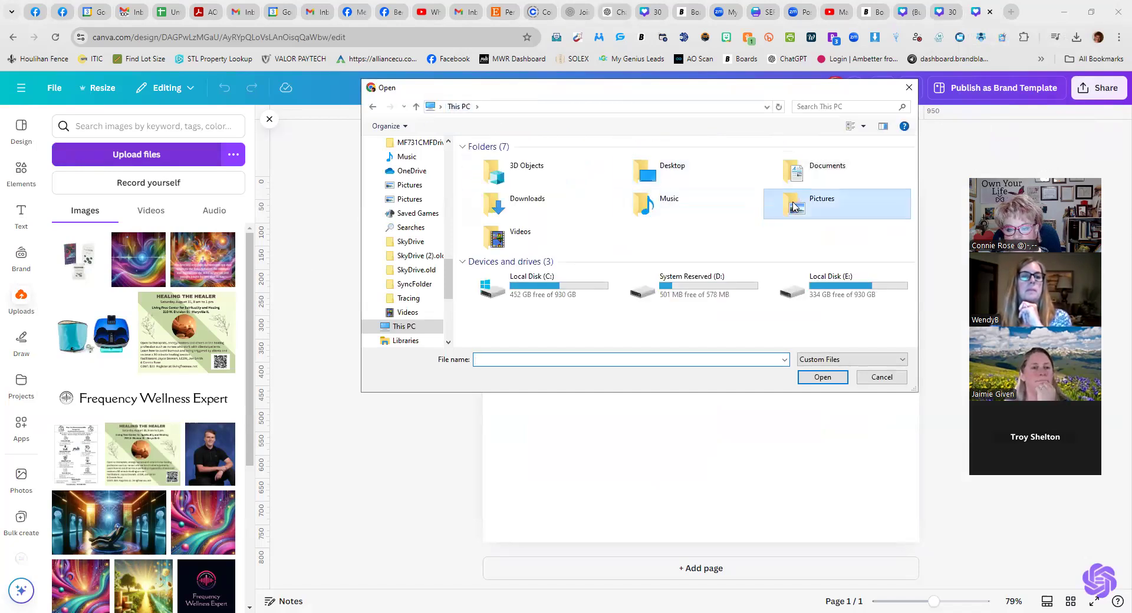
pyautogui.doubleClick(813, 203)
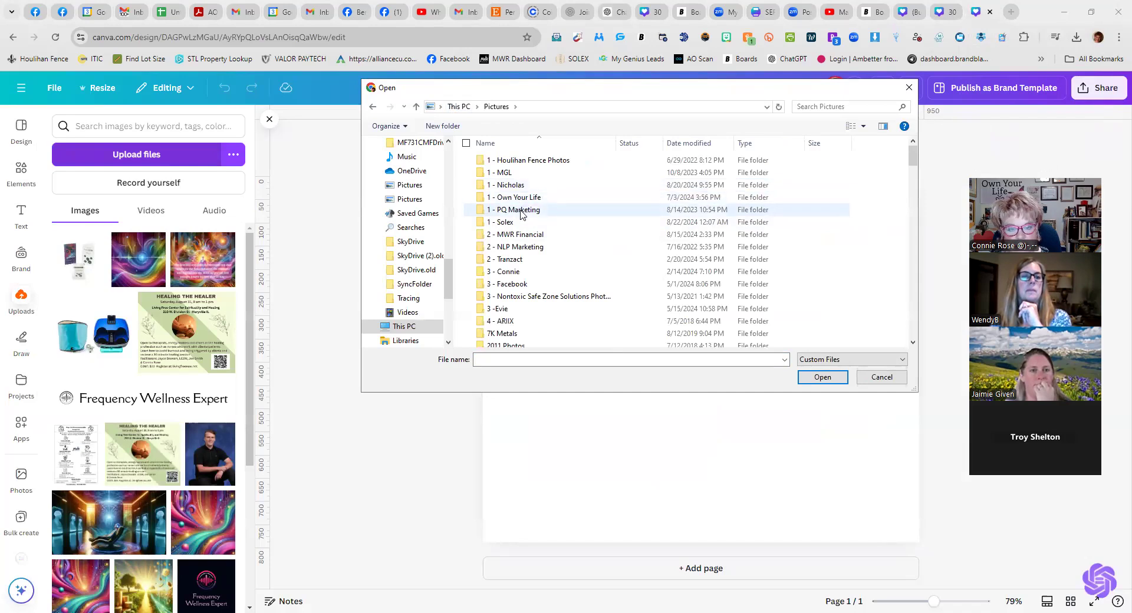
pyautogui.click(505, 223)
pyautogui.doubleClick(505, 223)
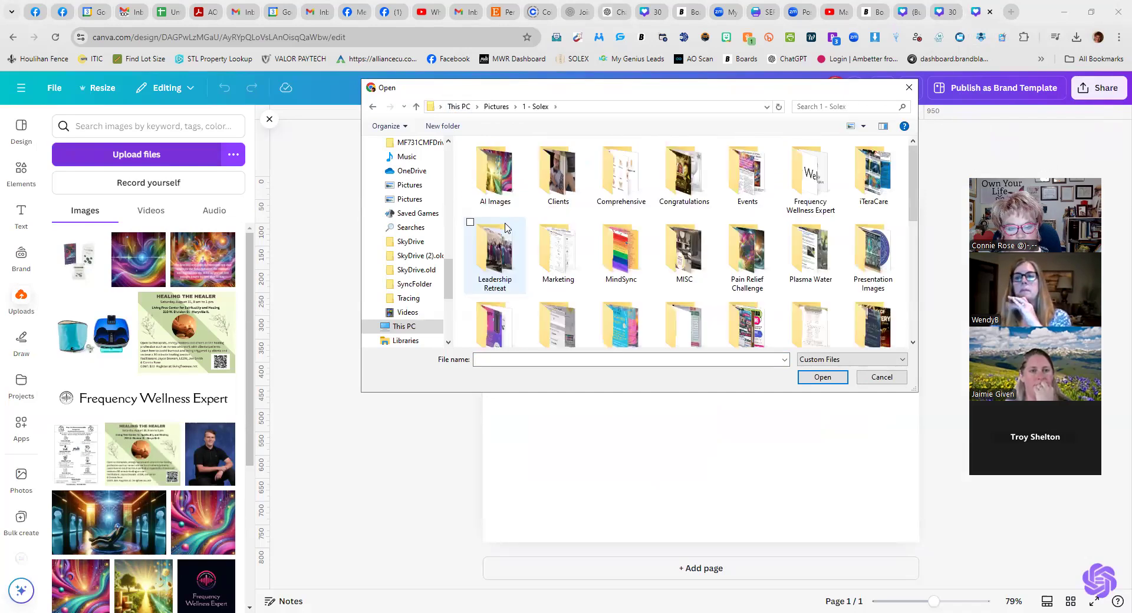
pyautogui.scroll(-1, 704, 306)
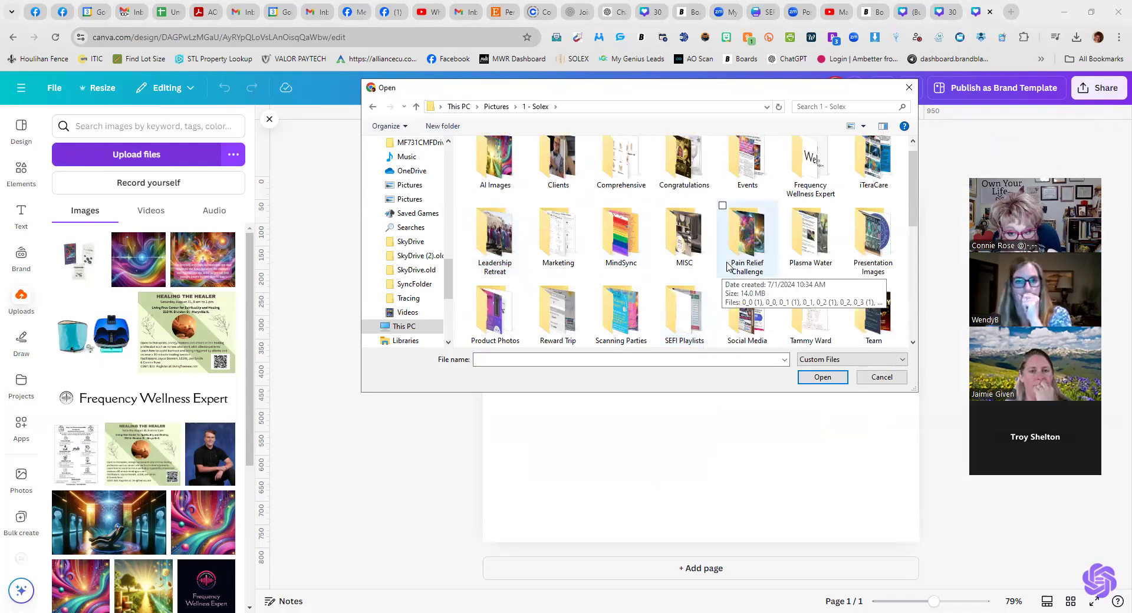
pyautogui.doubleClick(729, 325)
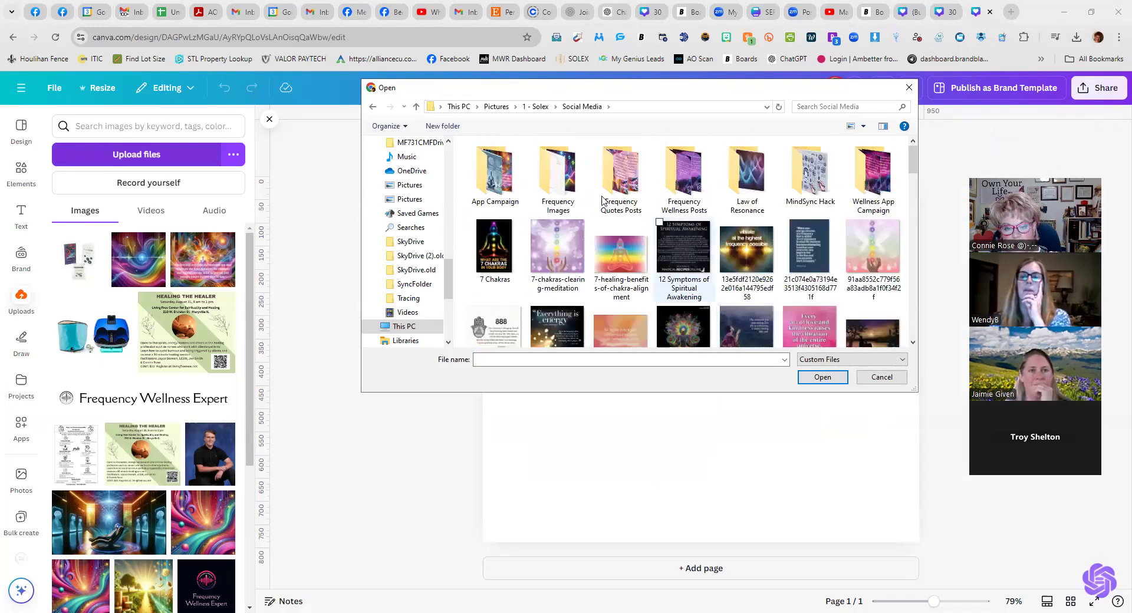
pyautogui.doubleClick(560, 175)
pyautogui.click(880, 185)
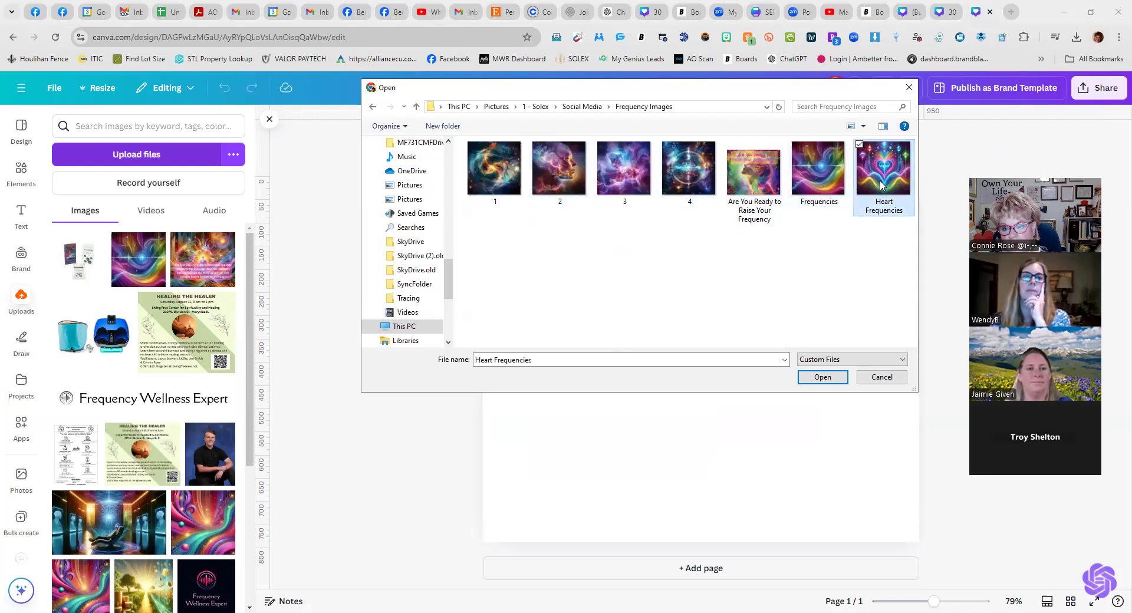
pyautogui.doubleClick(880, 185)
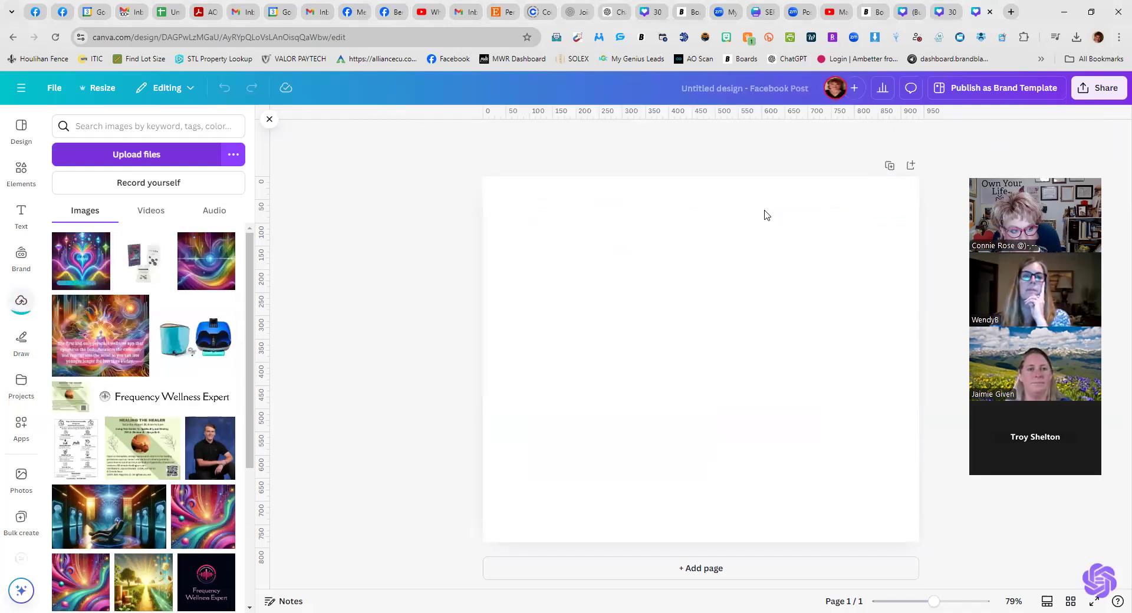
# Place the uploaded Heart Frequencies image on the page and set it as the background.
pyautogui.click(81, 259)
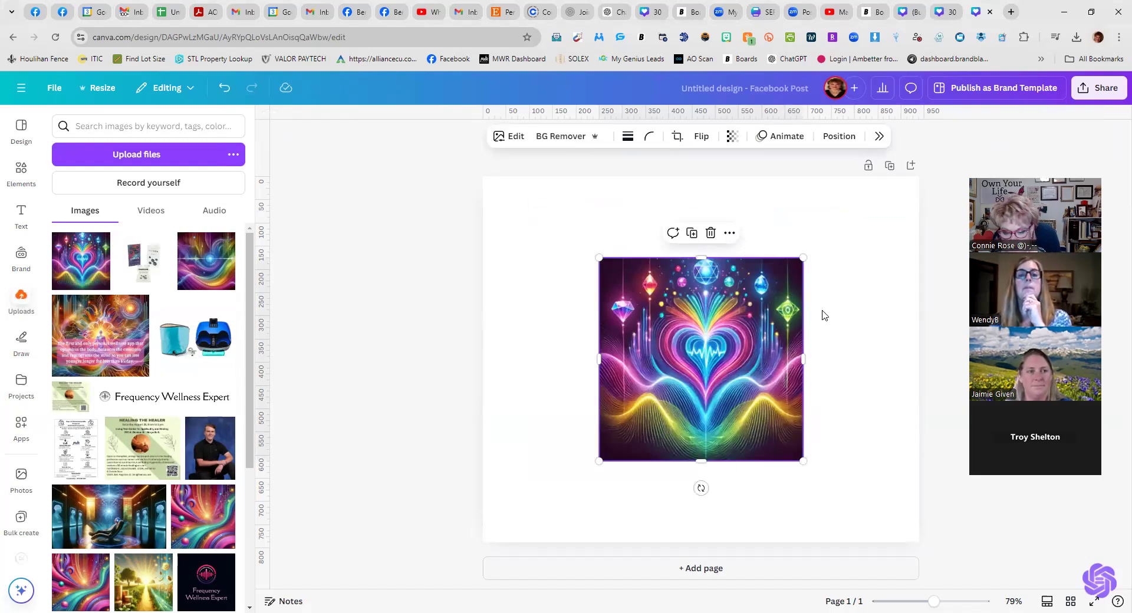
pyautogui.rightClick(726, 378)
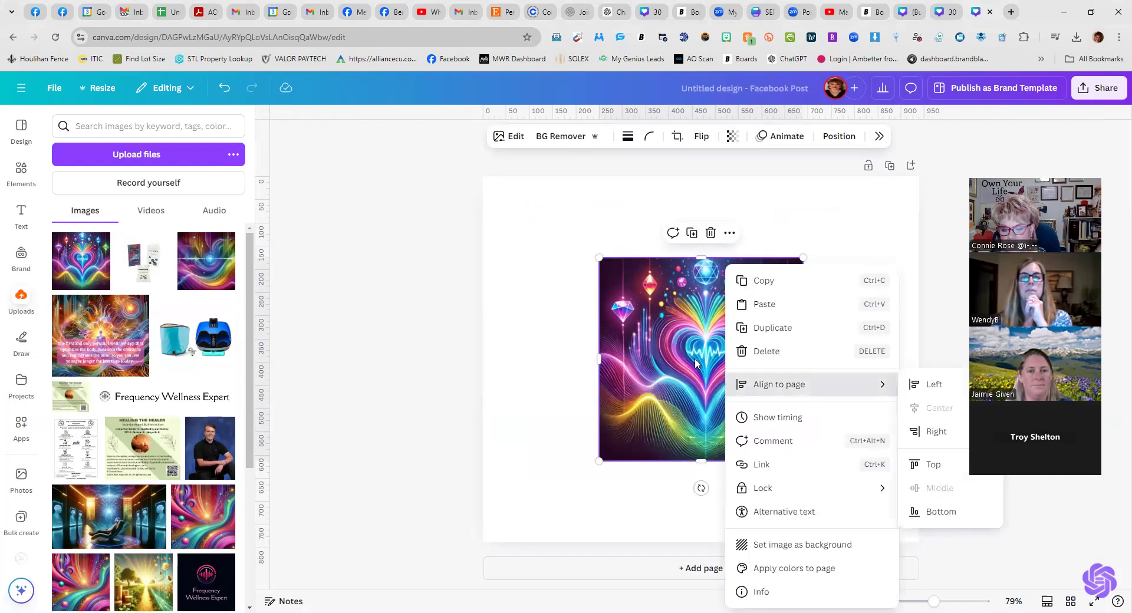
pyautogui.click(759, 546)
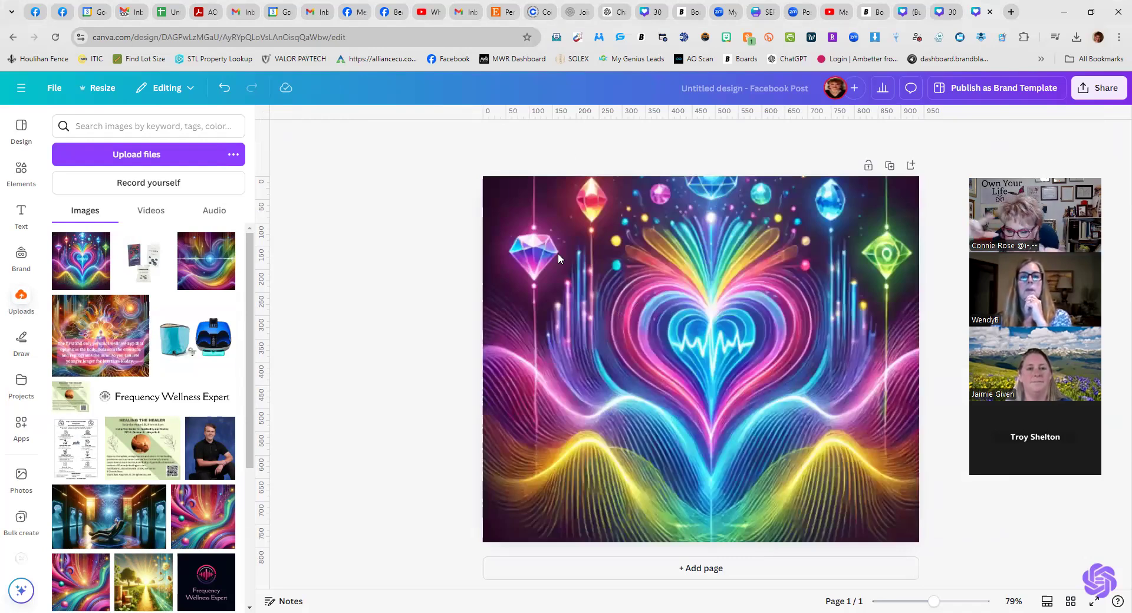
pyautogui.click(680, 322)
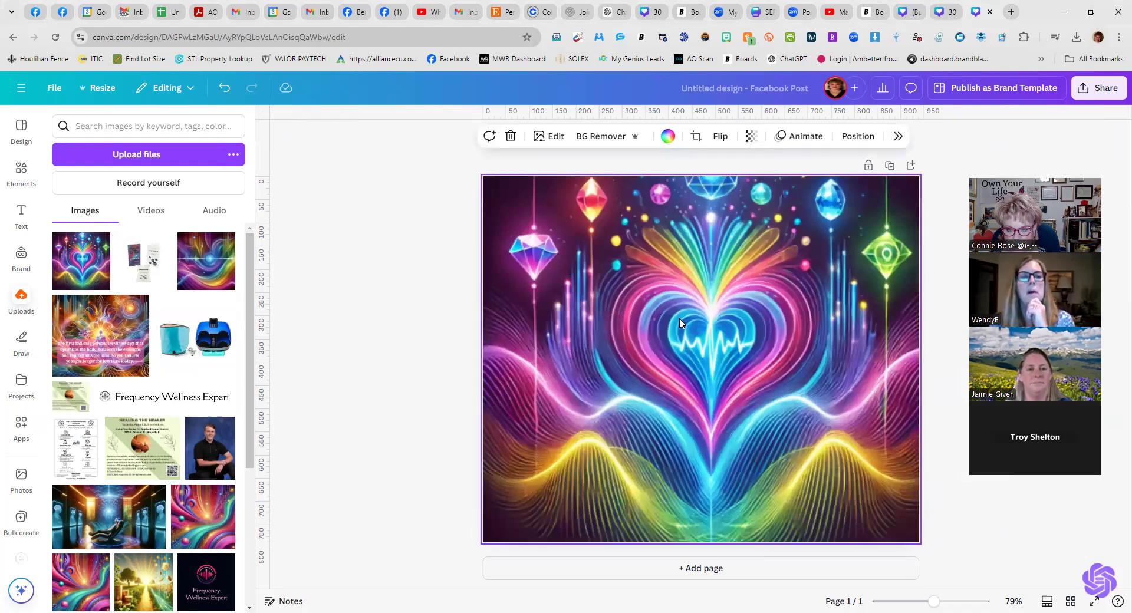
pyautogui.press('Escape')
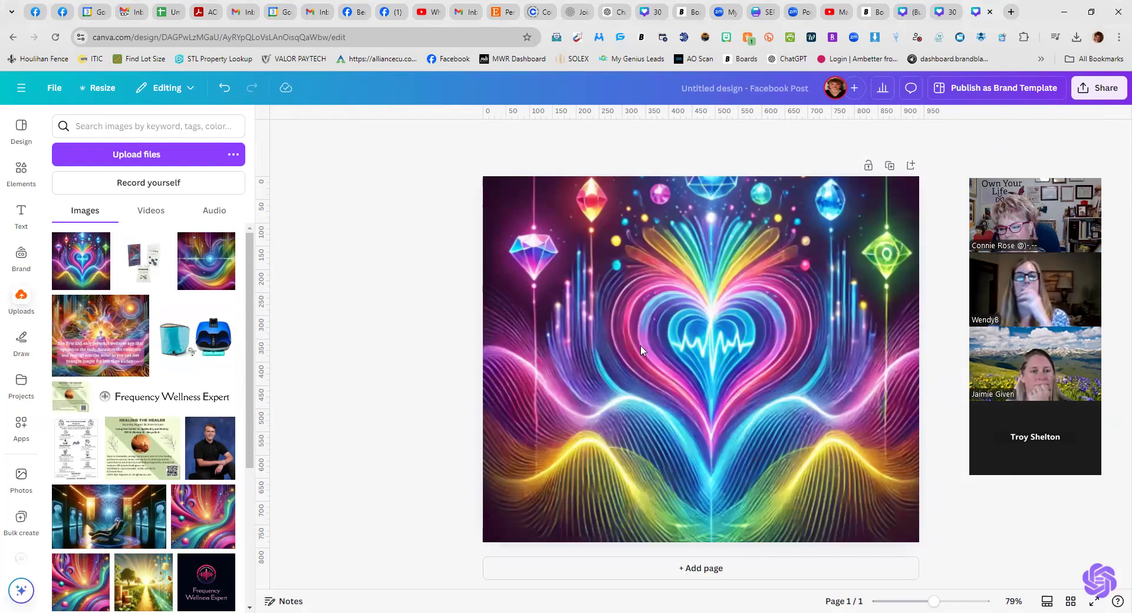
# Add the recently used rounded square and stretch it into a wide rectangle spanning most of the page's width over the heart.
pyautogui.click(690, 306)
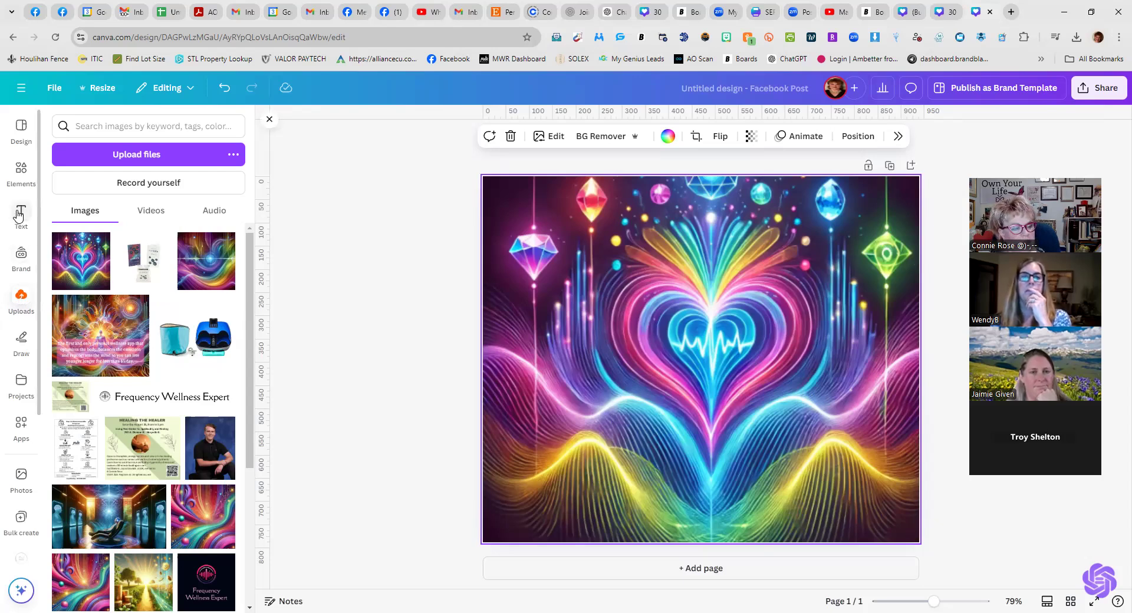
pyautogui.click(24, 178)
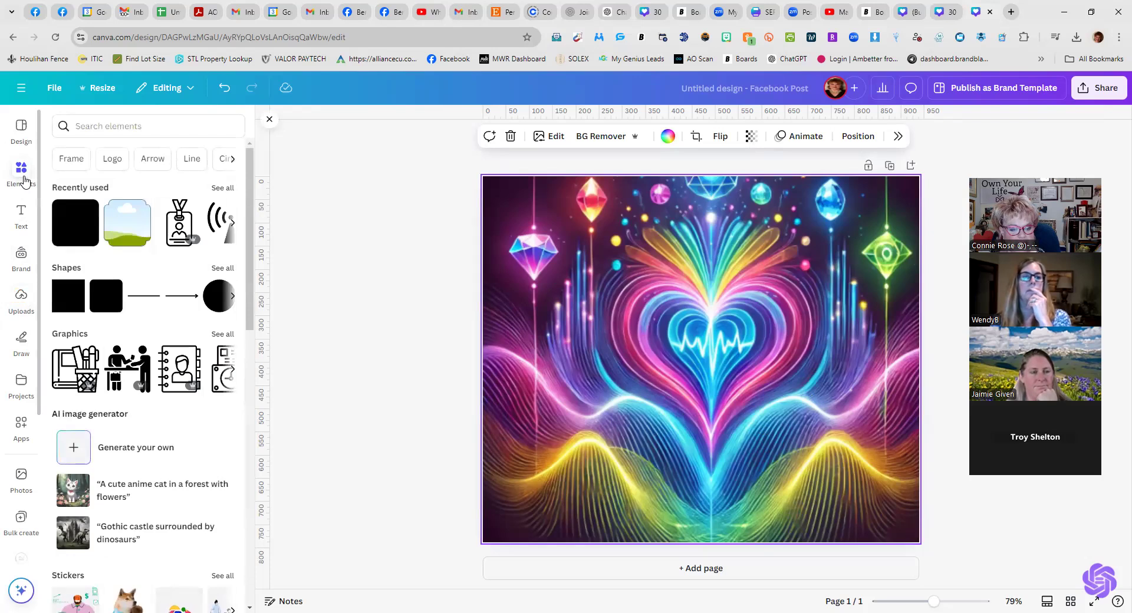
pyautogui.click(77, 223)
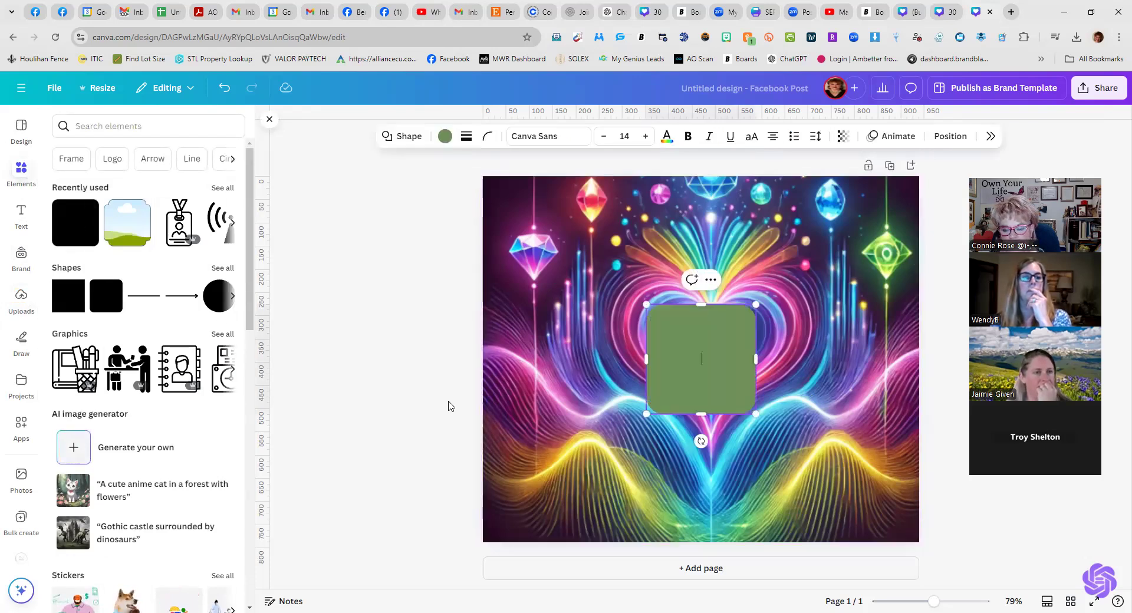
pyautogui.moveTo(700, 304); pyautogui.dragTo(701, 240)
pyautogui.moveTo(759, 326); pyautogui.dragTo(886, 326)
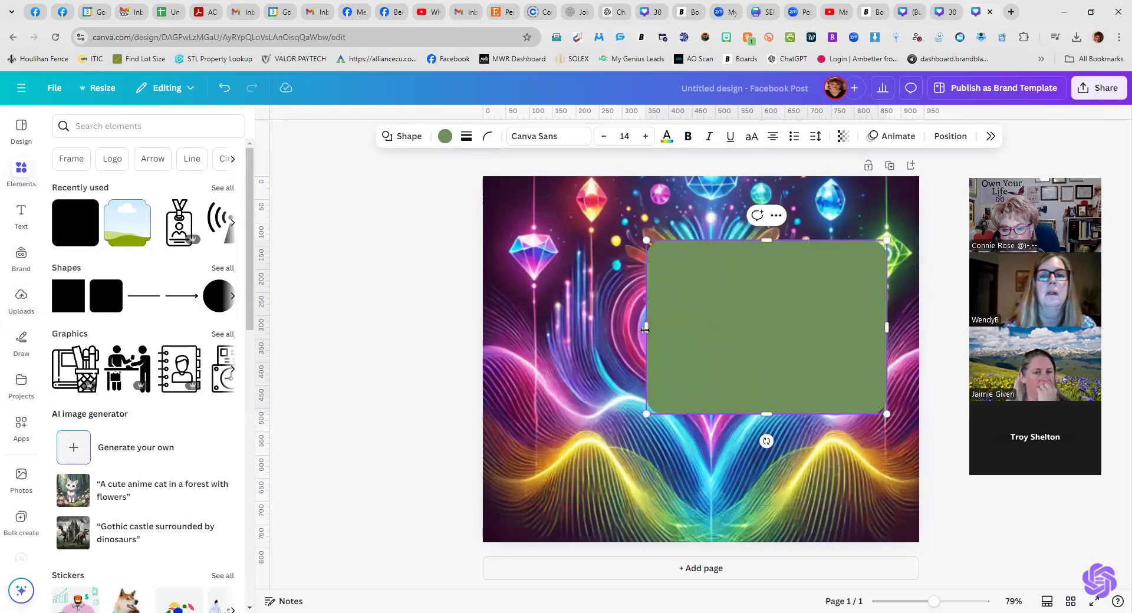
pyautogui.moveTo(646, 327); pyautogui.dragTo(529, 343)
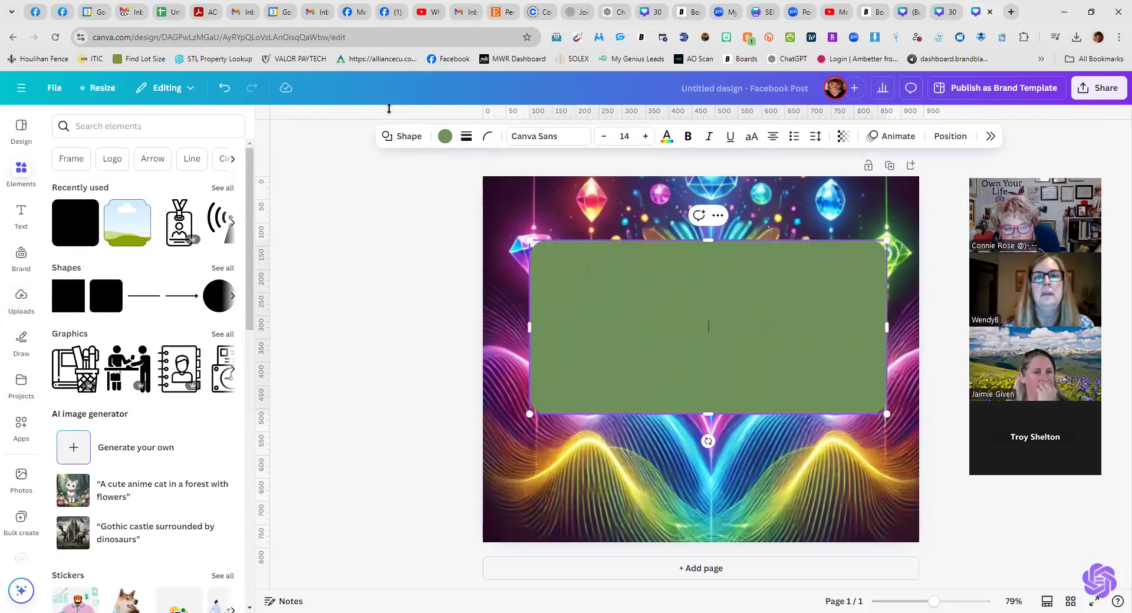
# Fill the rounded rectangle with the Own Your Life brand pink and set its transparency to 59.
pyautogui.click(441, 138)
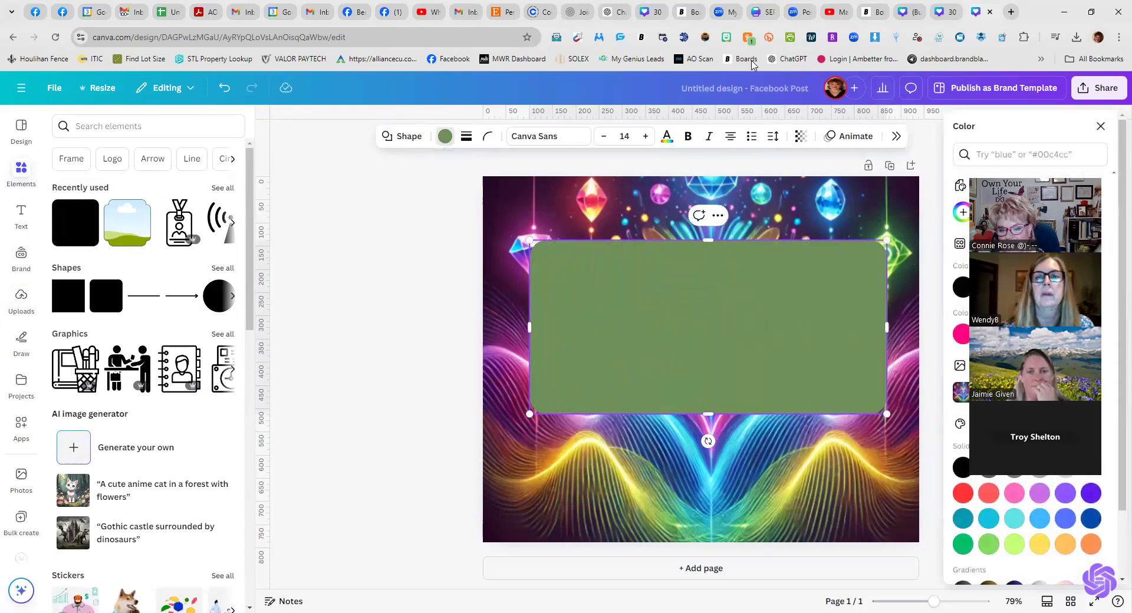
pyautogui.click(988, 287)
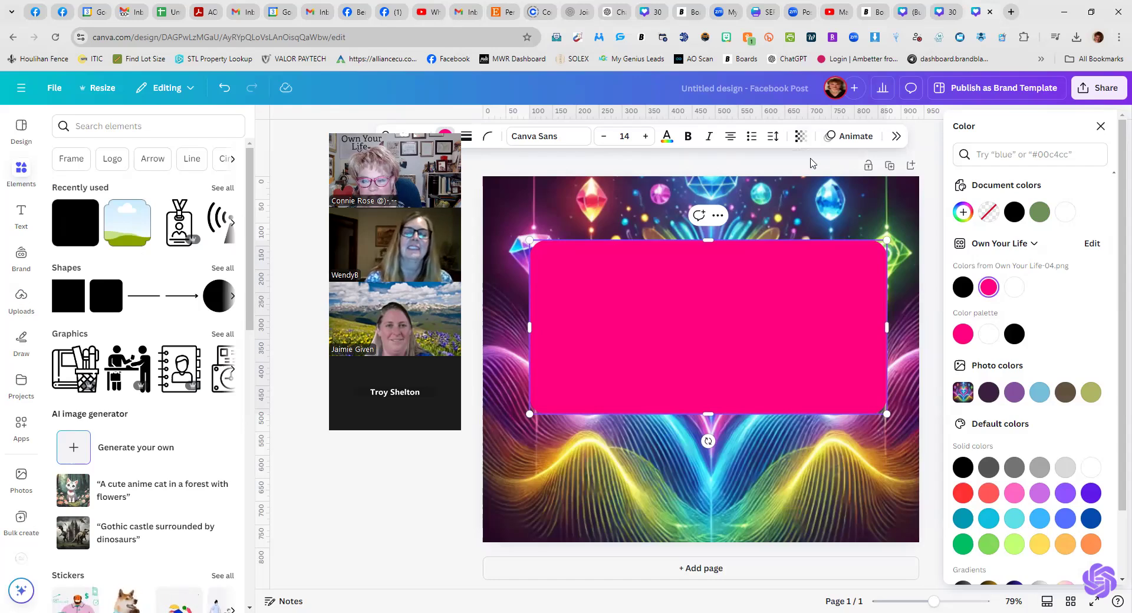
pyautogui.click(804, 142)
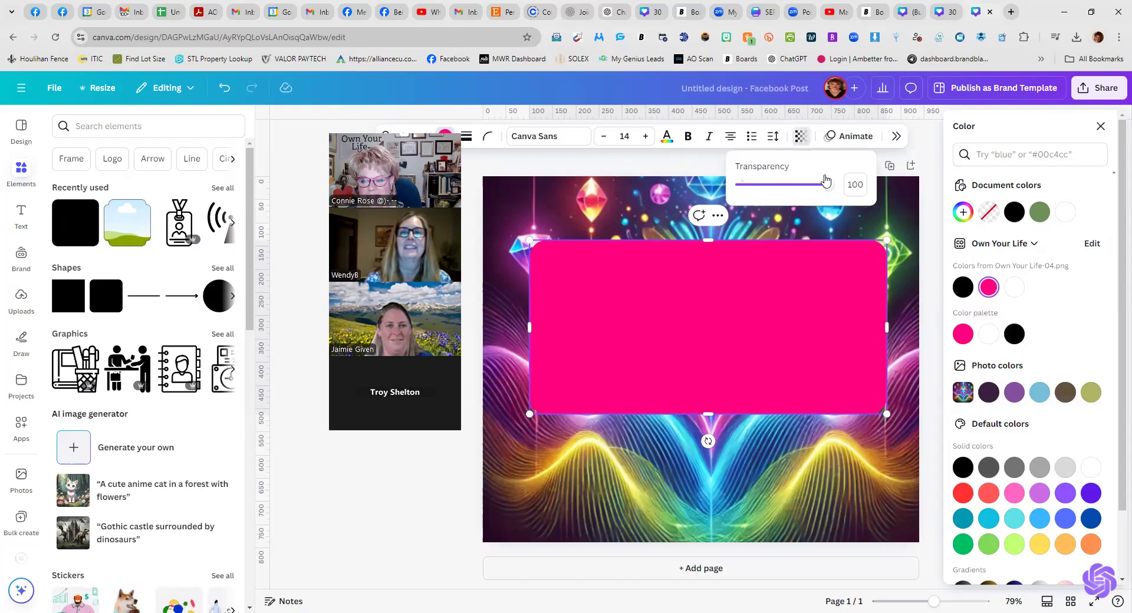
pyautogui.moveTo(830, 185); pyautogui.dragTo(792, 187)
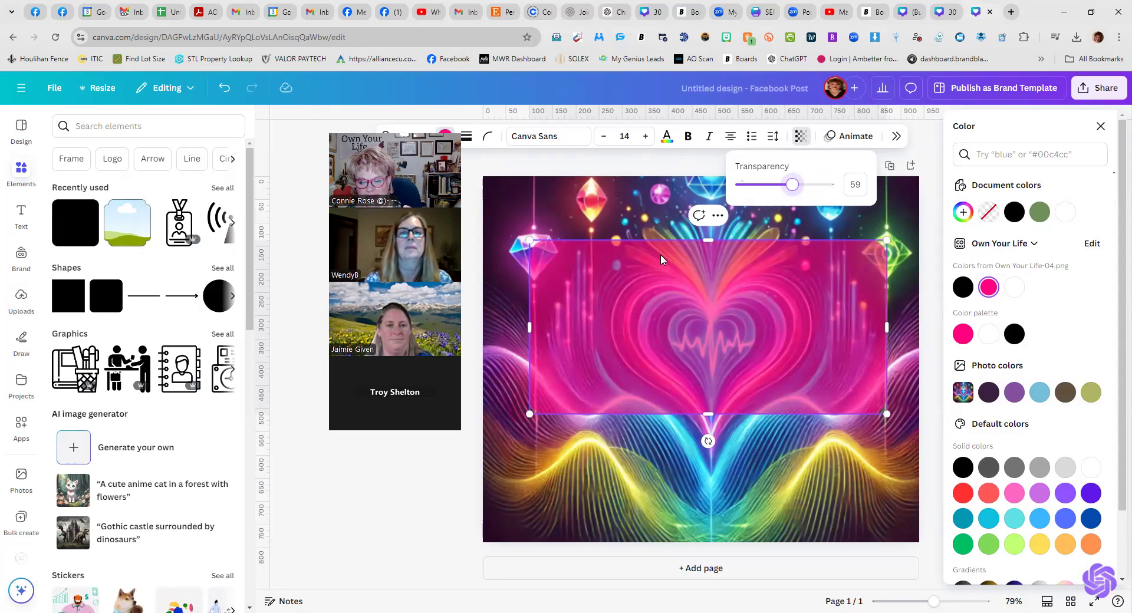
pyautogui.click(664, 214)
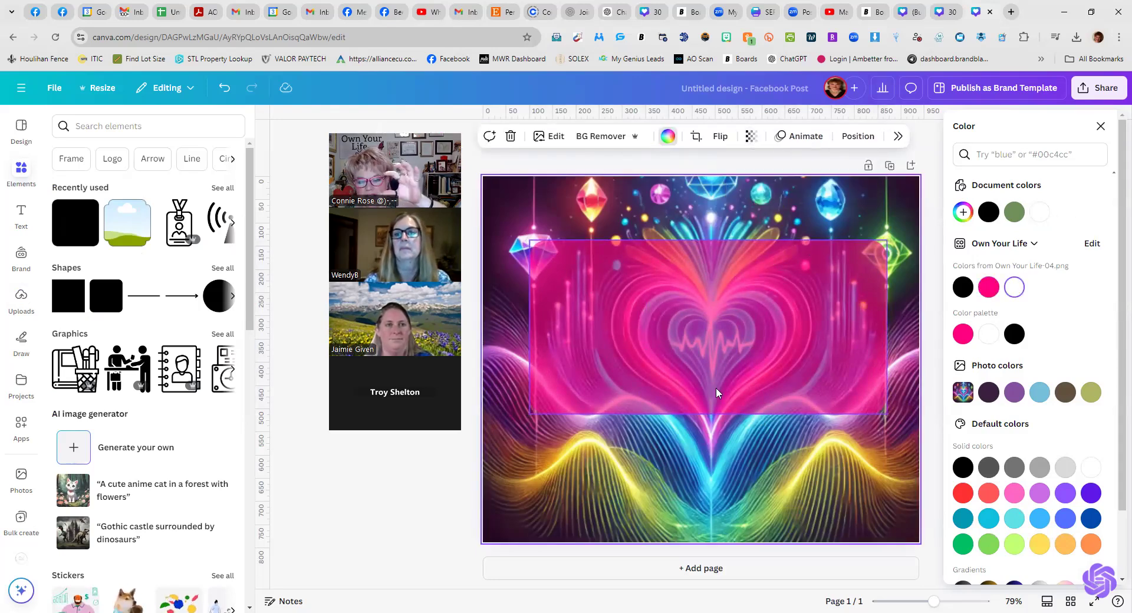
# Add a subheading text box, move it to the upper part of the pink rectangle and widen it to nearly the rectangle's full width.
pyautogui.click(21, 216)
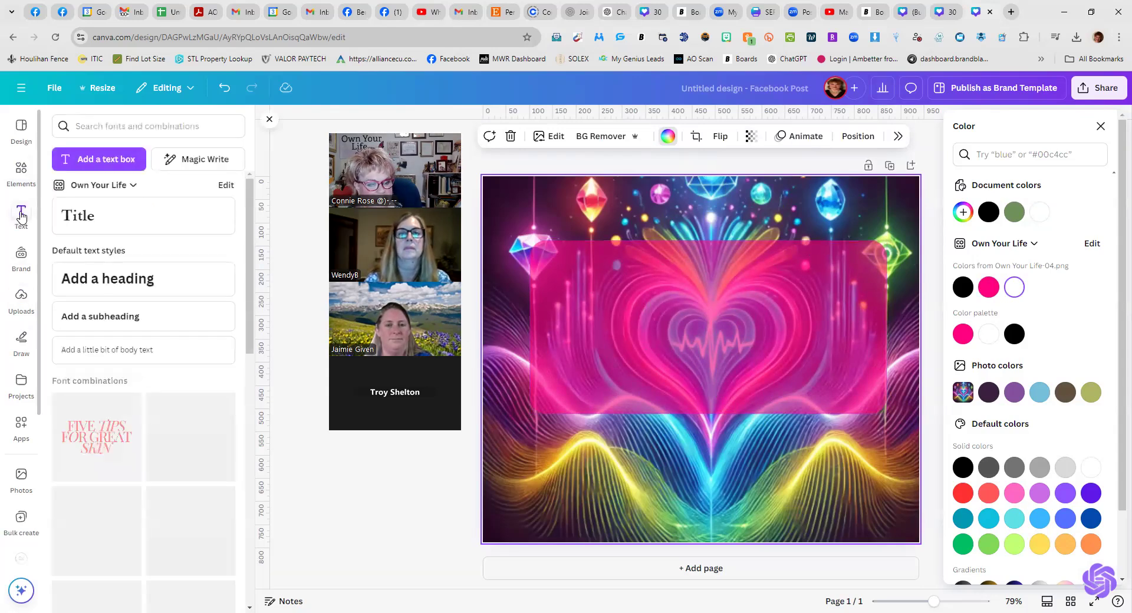
pyautogui.click(115, 319)
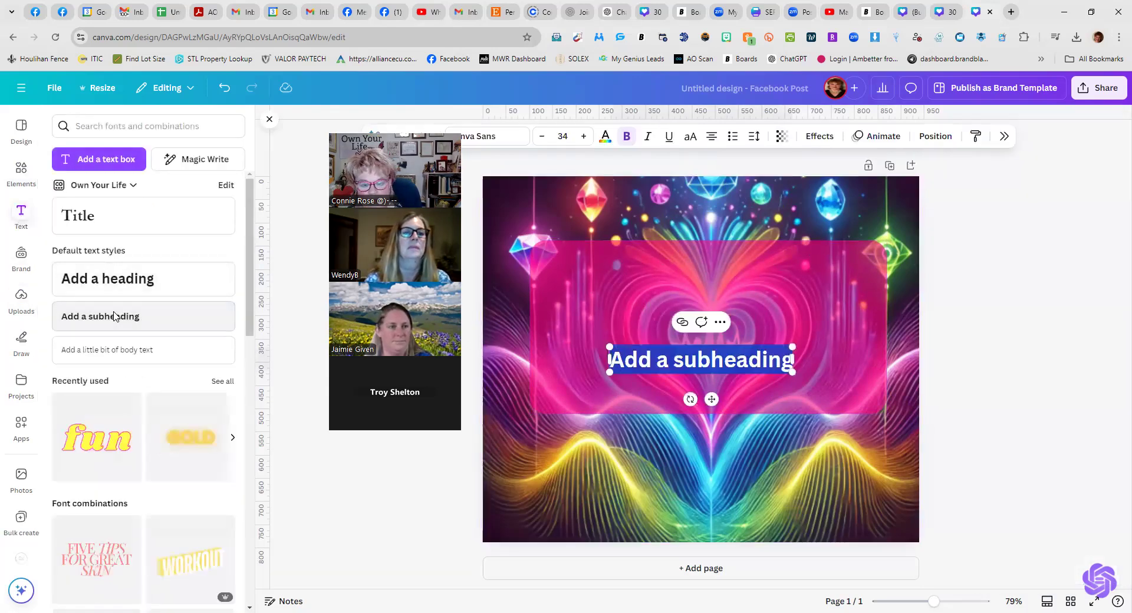
pyautogui.click(691, 354)
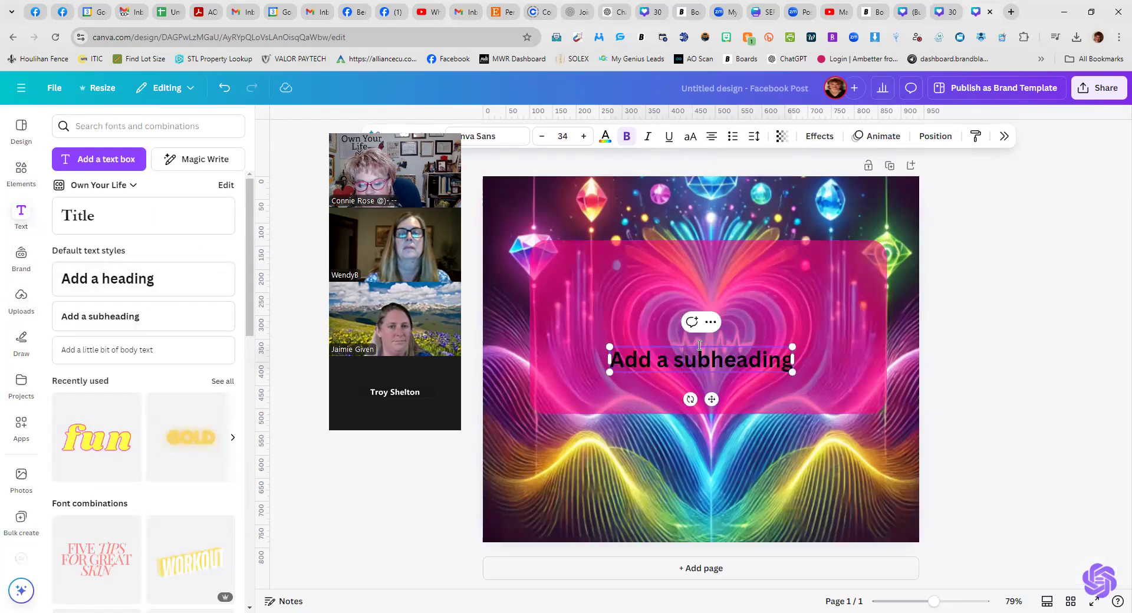
pyautogui.moveTo(696, 353); pyautogui.dragTo(717, 358)
pyautogui.moveTo(711, 399); pyautogui.dragTo(708, 311)
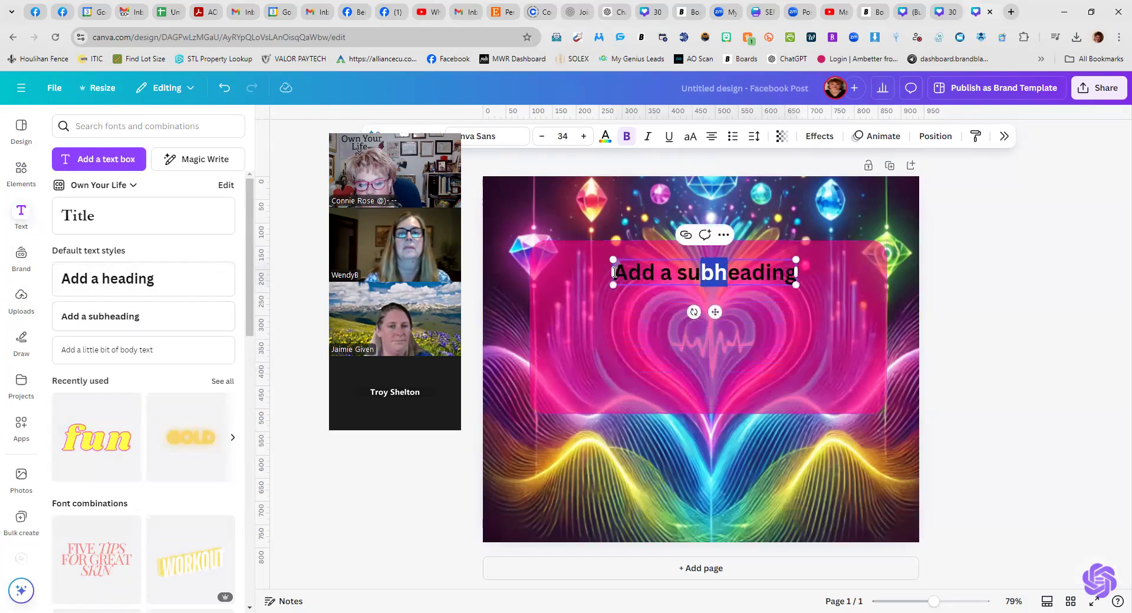
pyautogui.moveTo(604, 268); pyautogui.dragTo(538, 284)
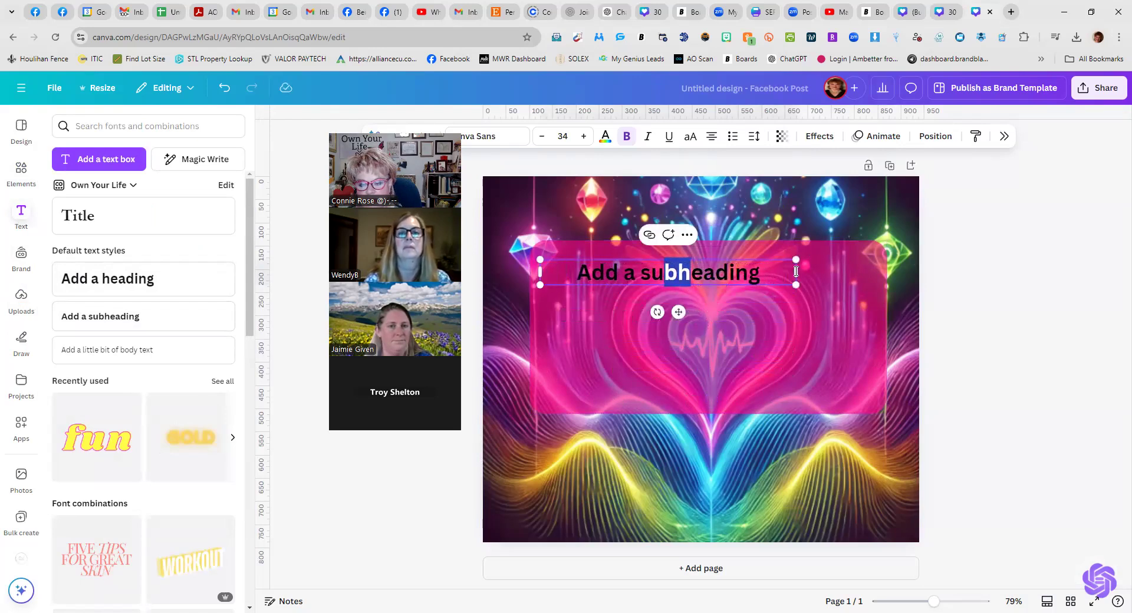
pyautogui.moveTo(838, 275); pyautogui.dragTo(875, 277)
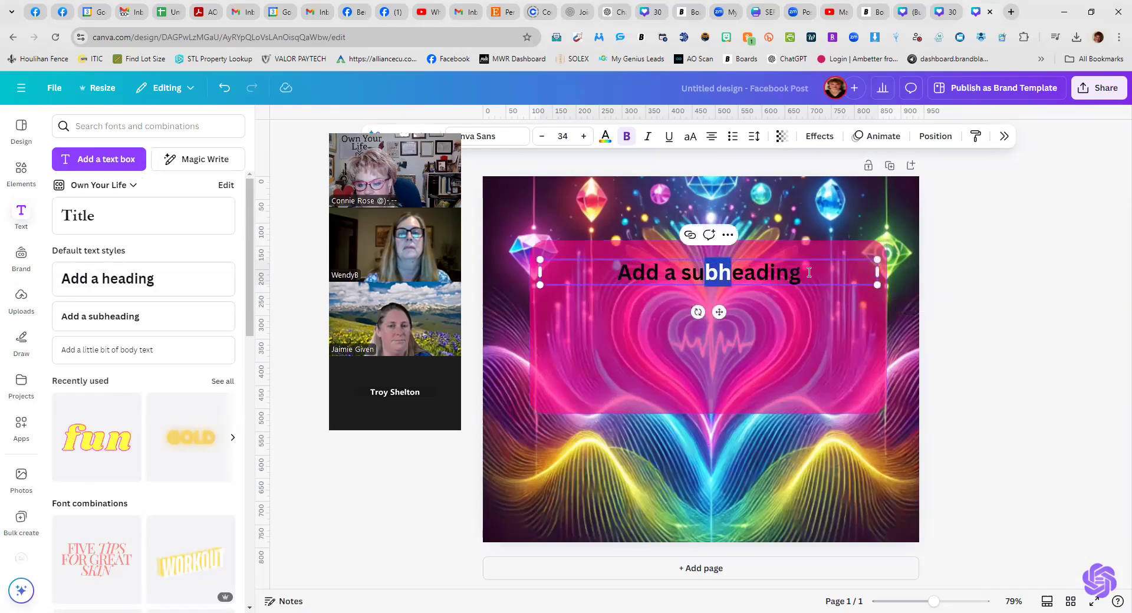
# Open the Bulk create app for this design.
pyautogui.click(811, 272)
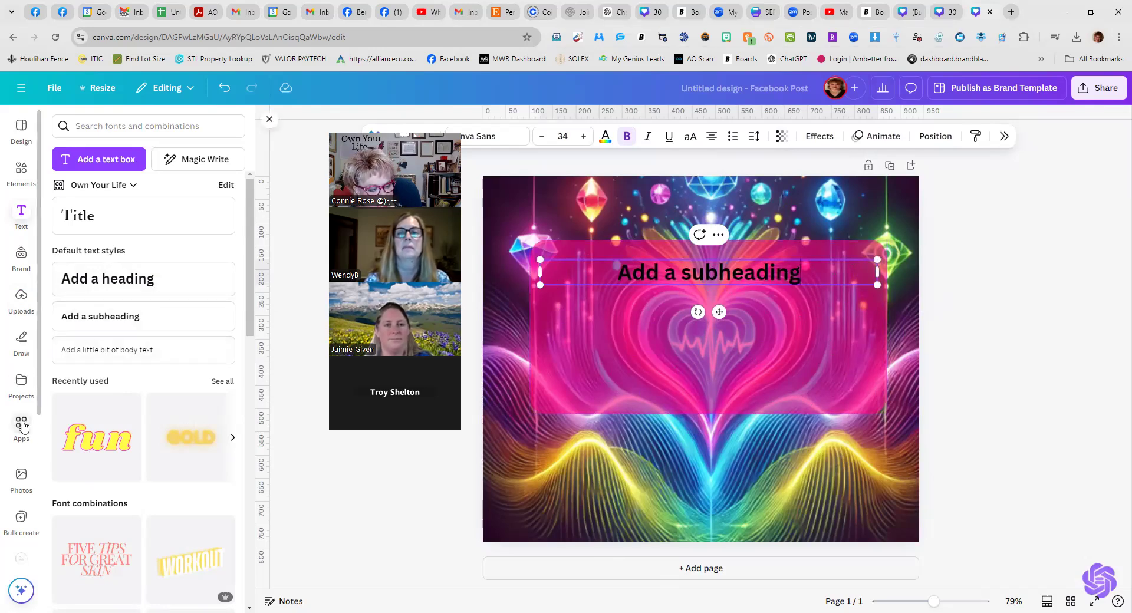
pyautogui.click(22, 425)
pyautogui.scroll(-3, 141, 439)
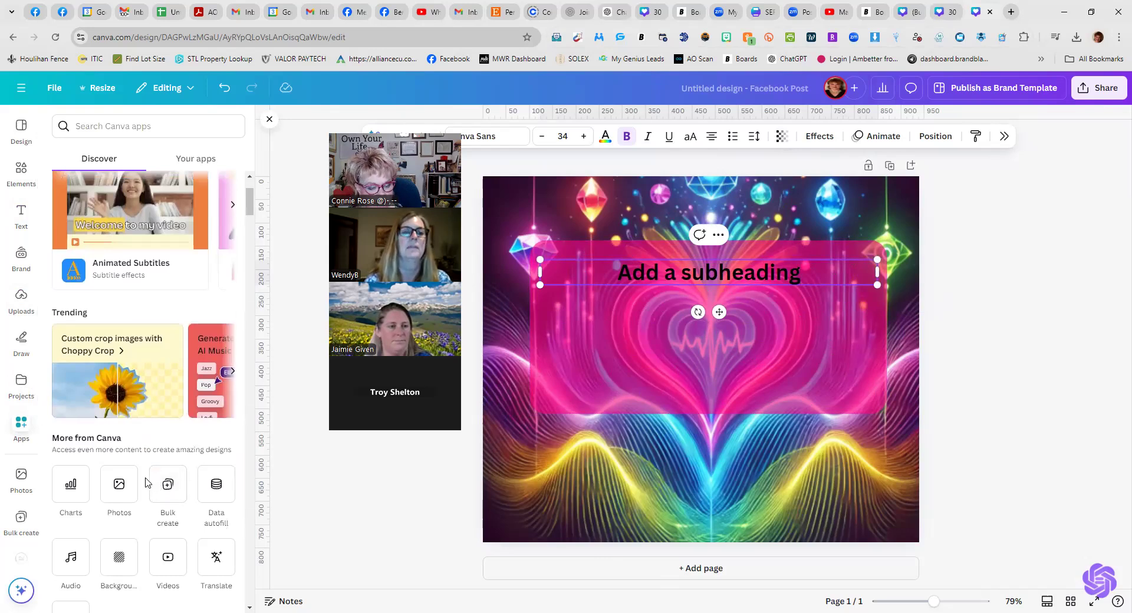
pyautogui.click(167, 485)
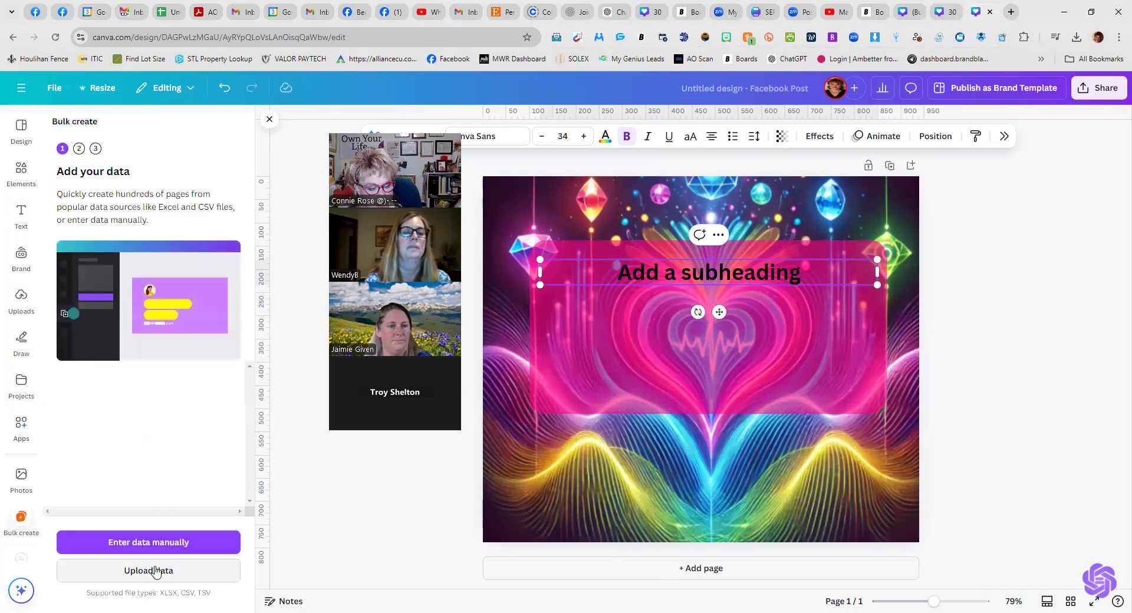
# Upload the 30 Days of Frequency Wellness Benefits CSV file from Documents > 1 - AO Scanner > Social Media as the bulk data.
pyautogui.click(156, 570)
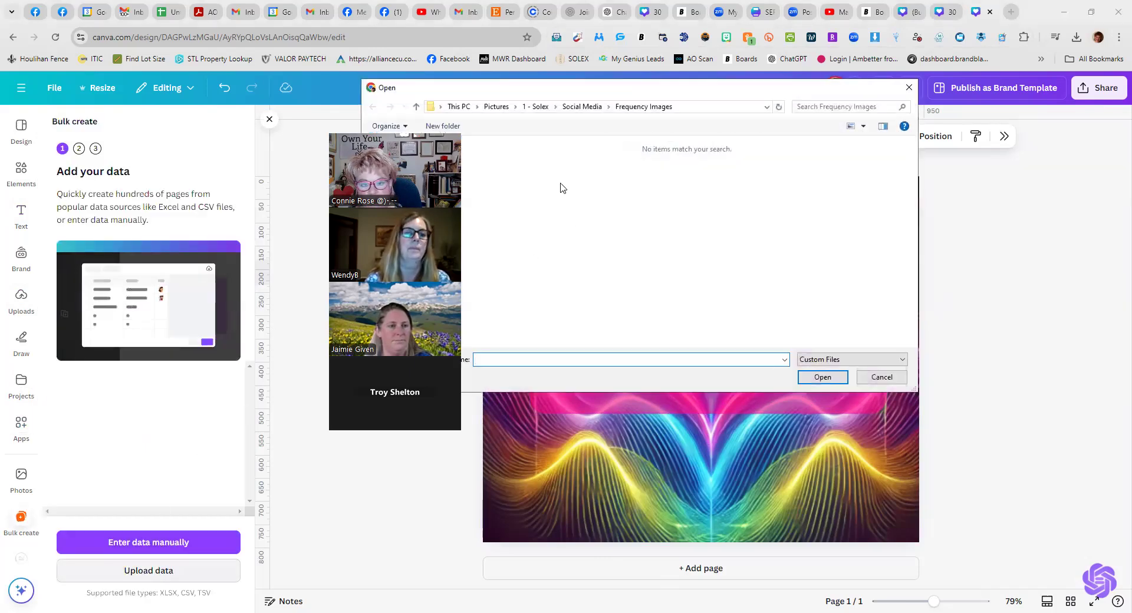
pyautogui.click(461, 106)
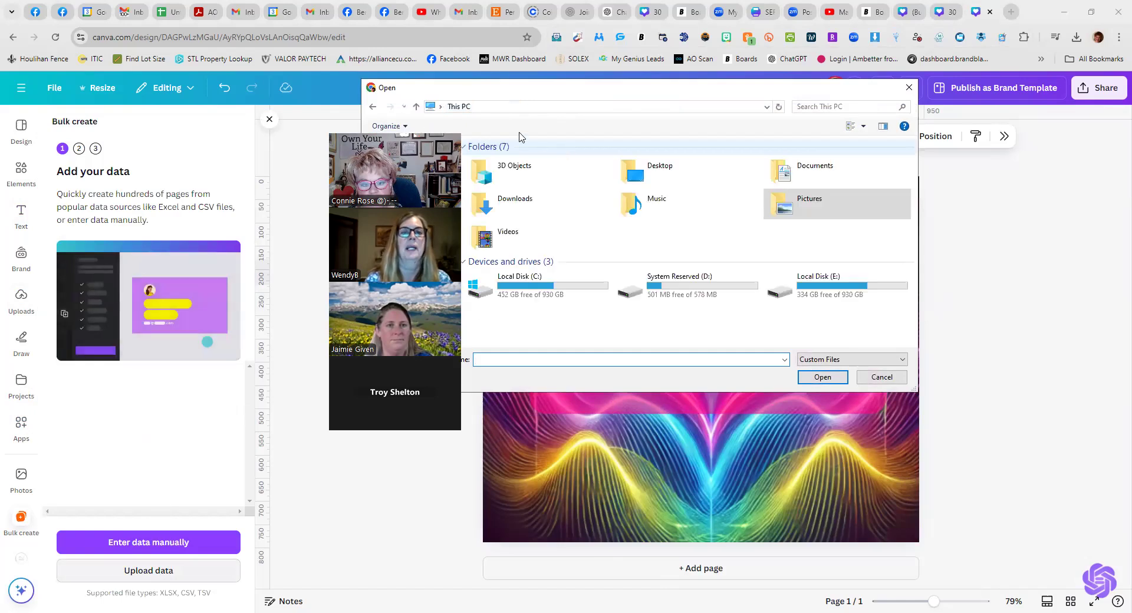
pyautogui.doubleClick(798, 171)
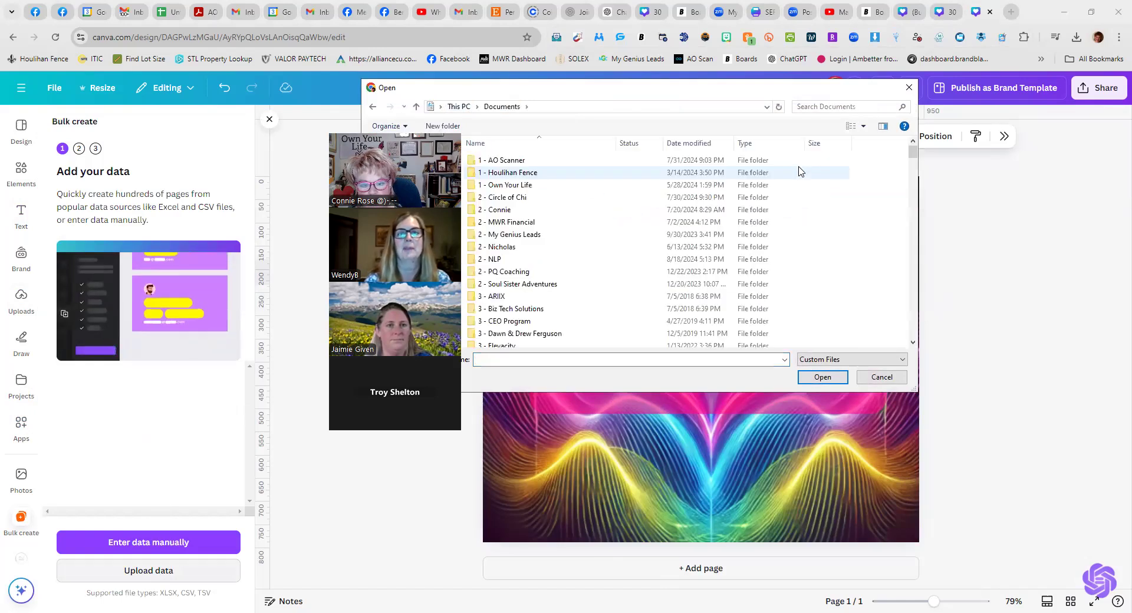
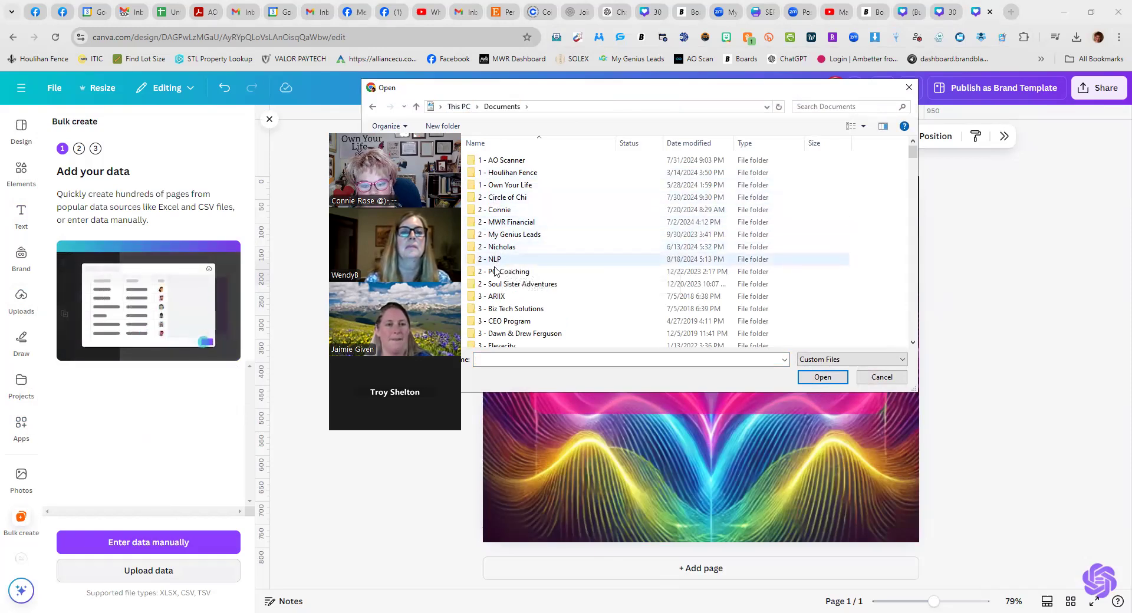
pyautogui.doubleClick(516, 161)
pyautogui.scroll(-6, 524, 289)
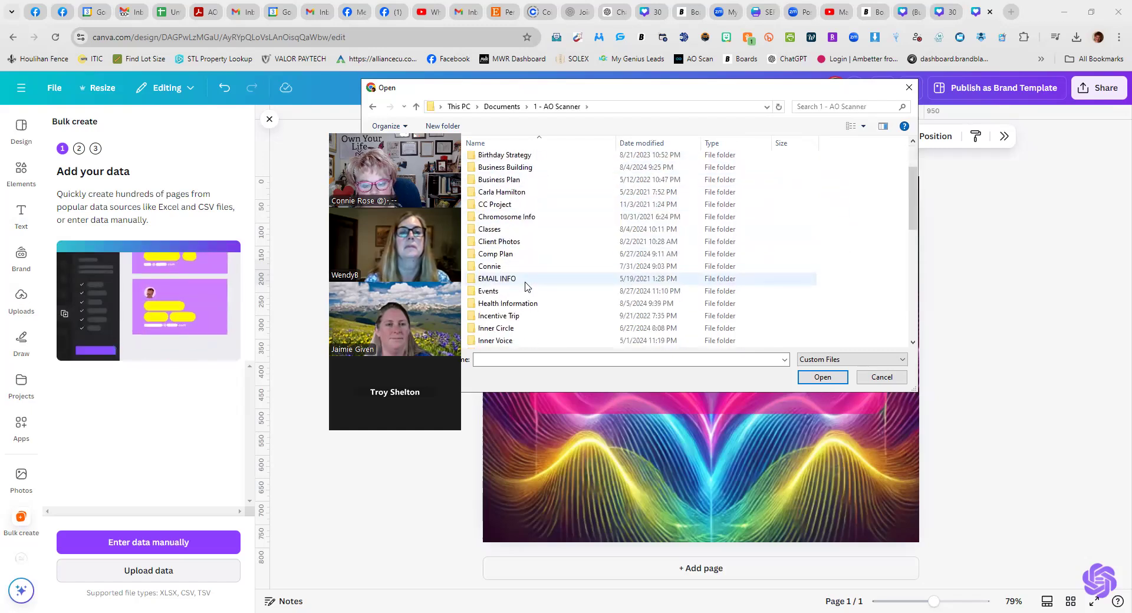
pyautogui.scroll(-4, 519, 288)
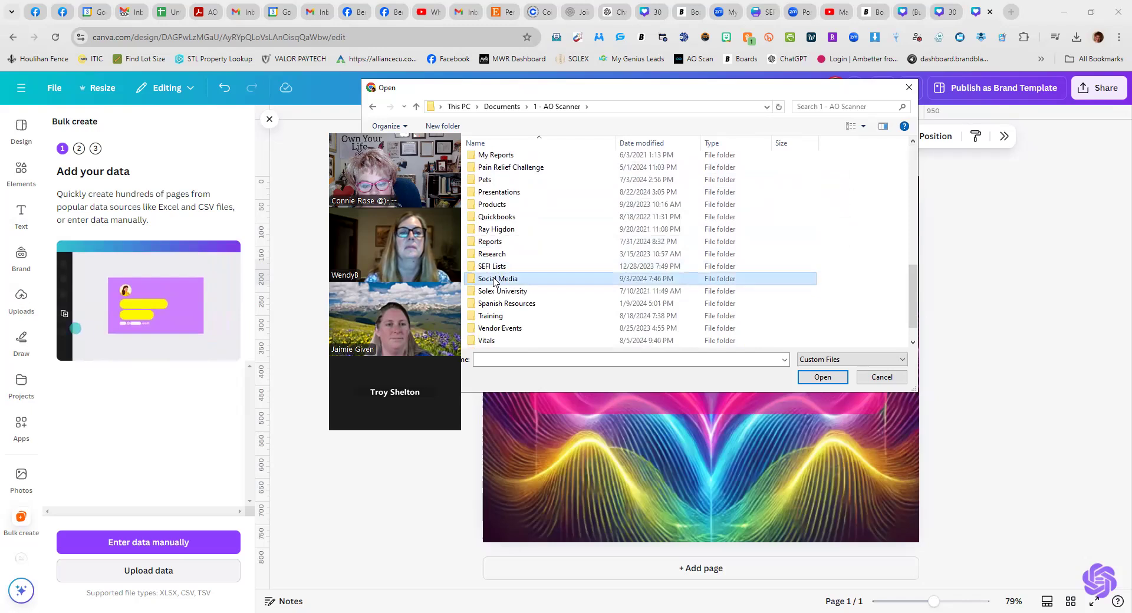
pyautogui.doubleClick(501, 279)
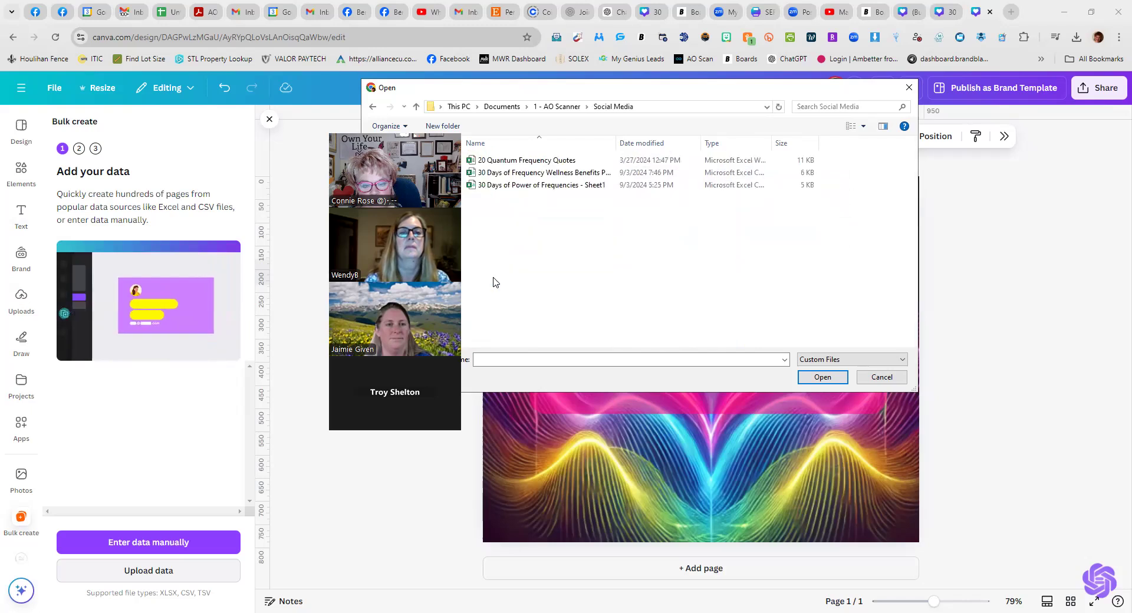
pyautogui.click(521, 173)
pyautogui.doubleClick(521, 174)
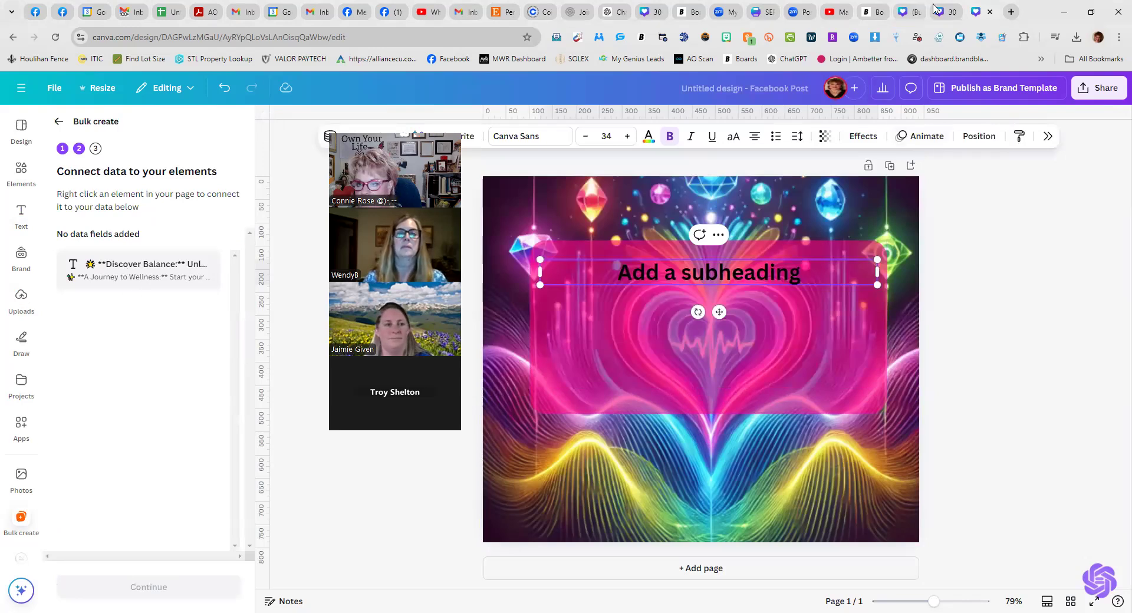
# Check the Canva Hack instructions on the Boards page and connect the subheading text box to the Discover Balance data field.
pyautogui.click(873, 14)
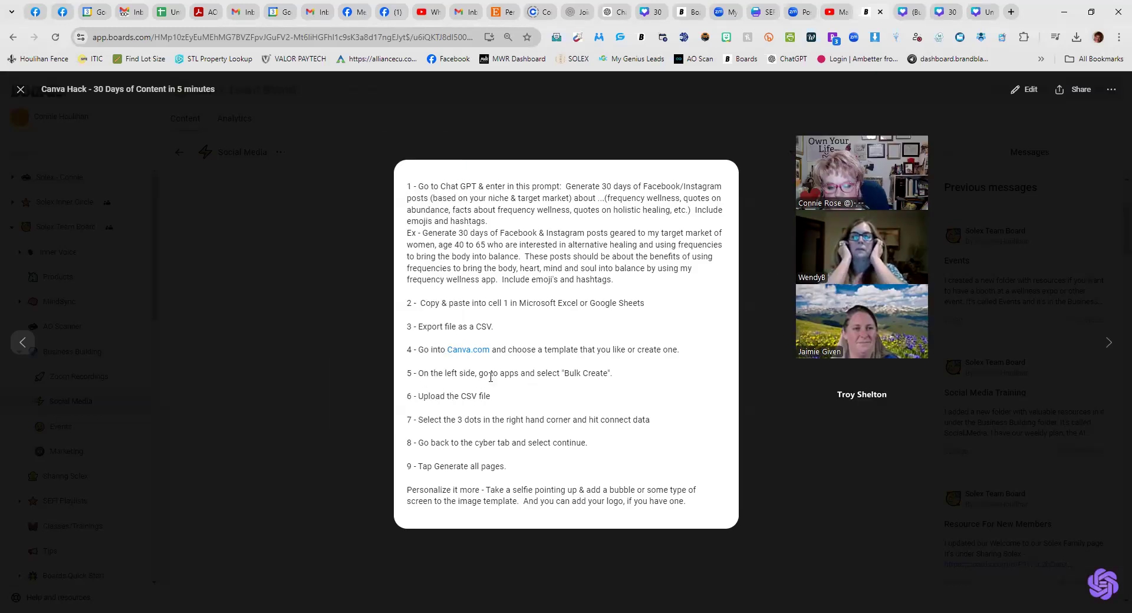
pyautogui.click(980, 12)
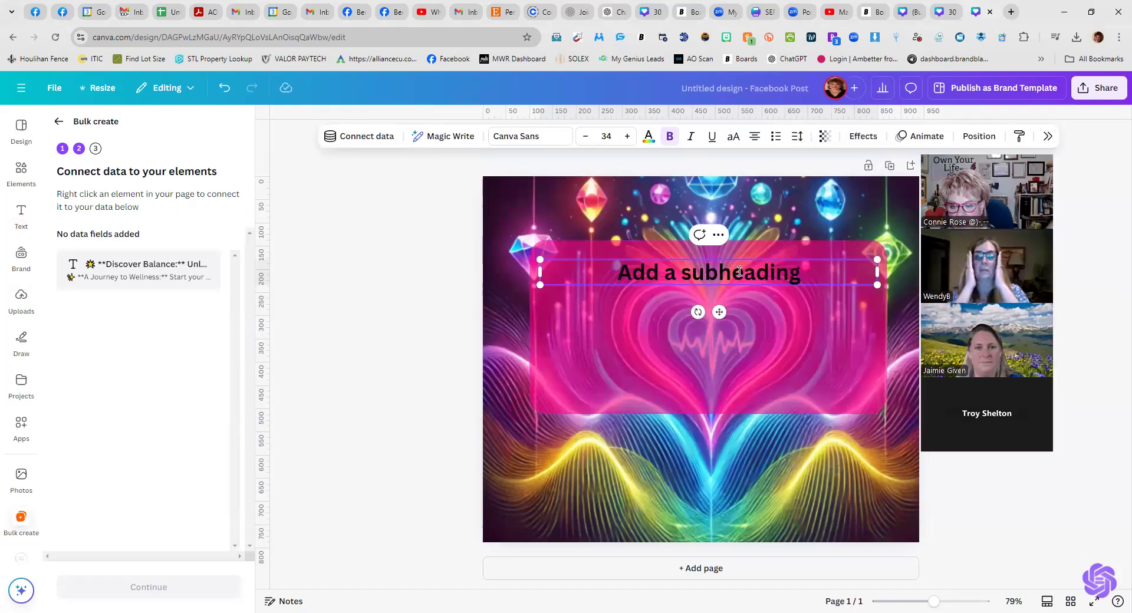
pyautogui.click(719, 235)
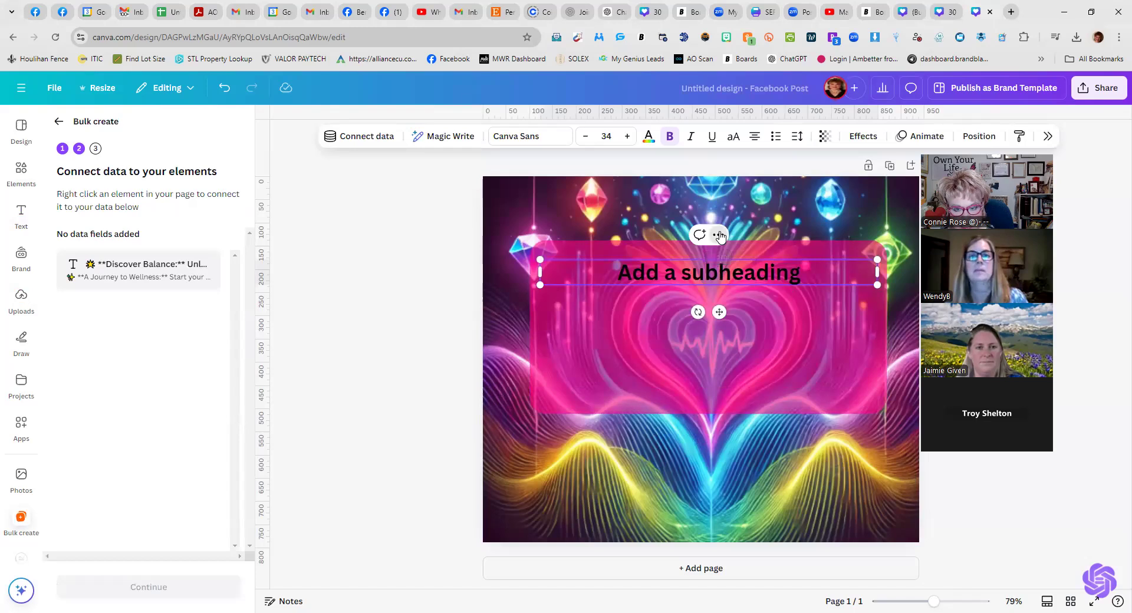
pyautogui.click(745, 429)
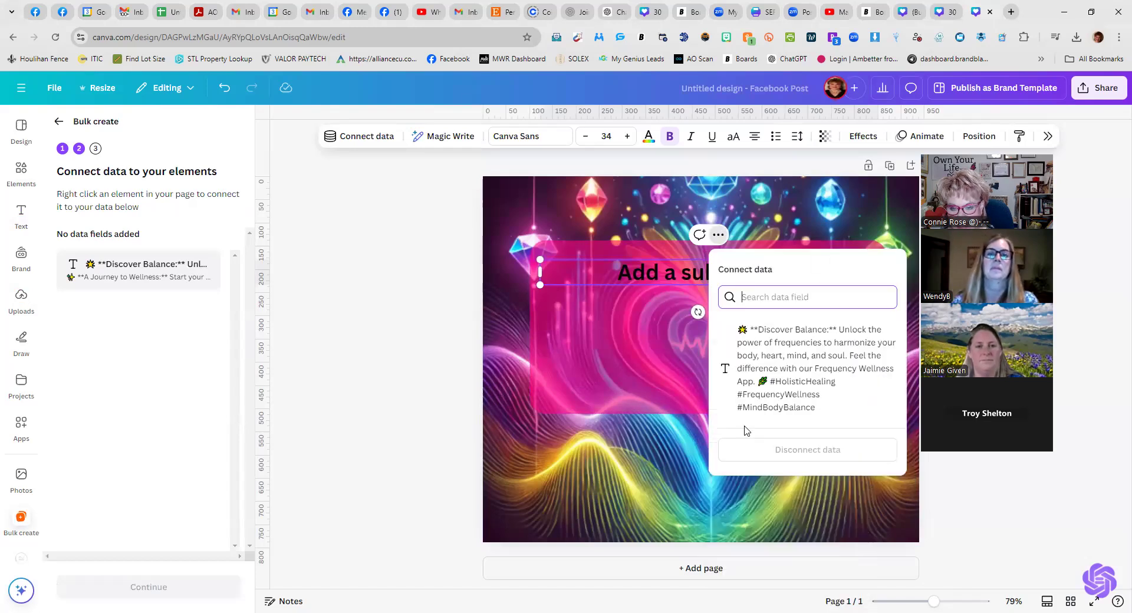
pyautogui.click(768, 377)
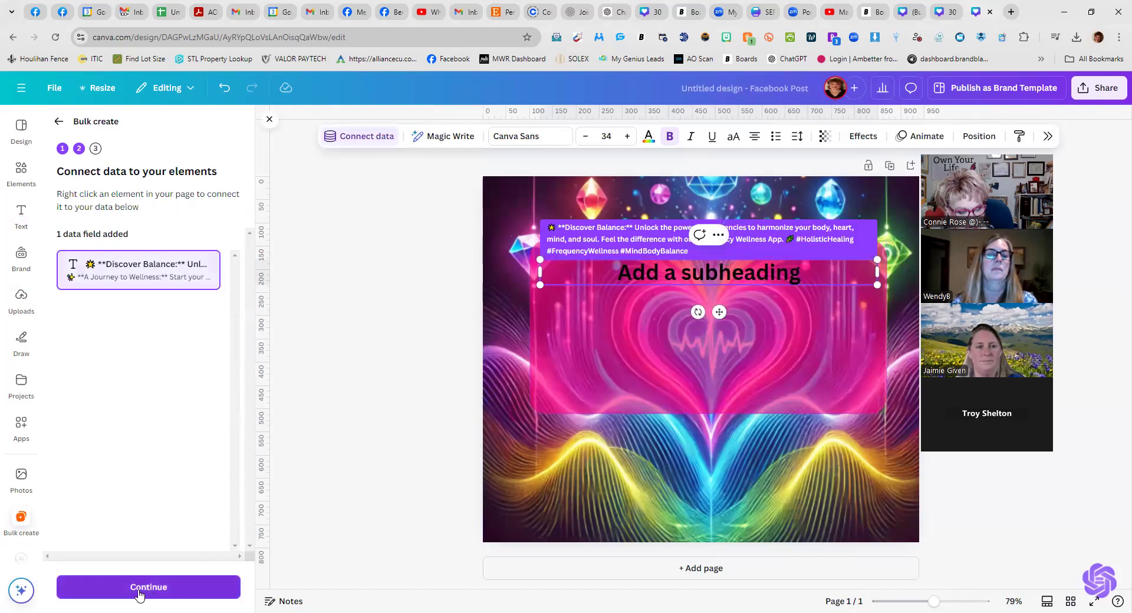
# Generate designs from all 29 data rows and close the original untitled Facebook post design.
pyautogui.click(119, 591)
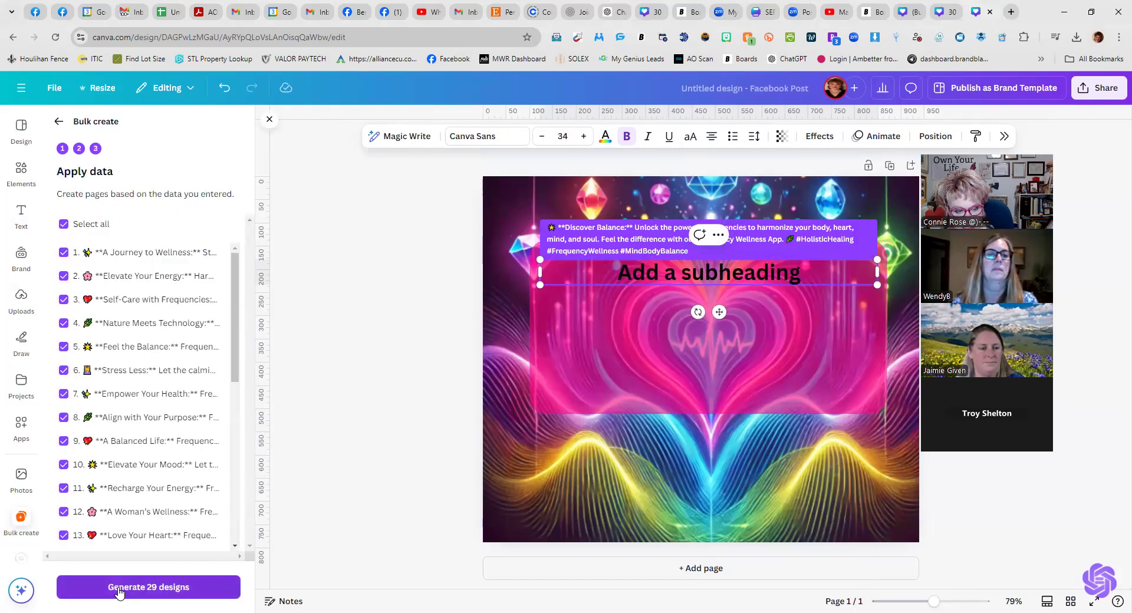
pyautogui.scroll(-6, 181, 410)
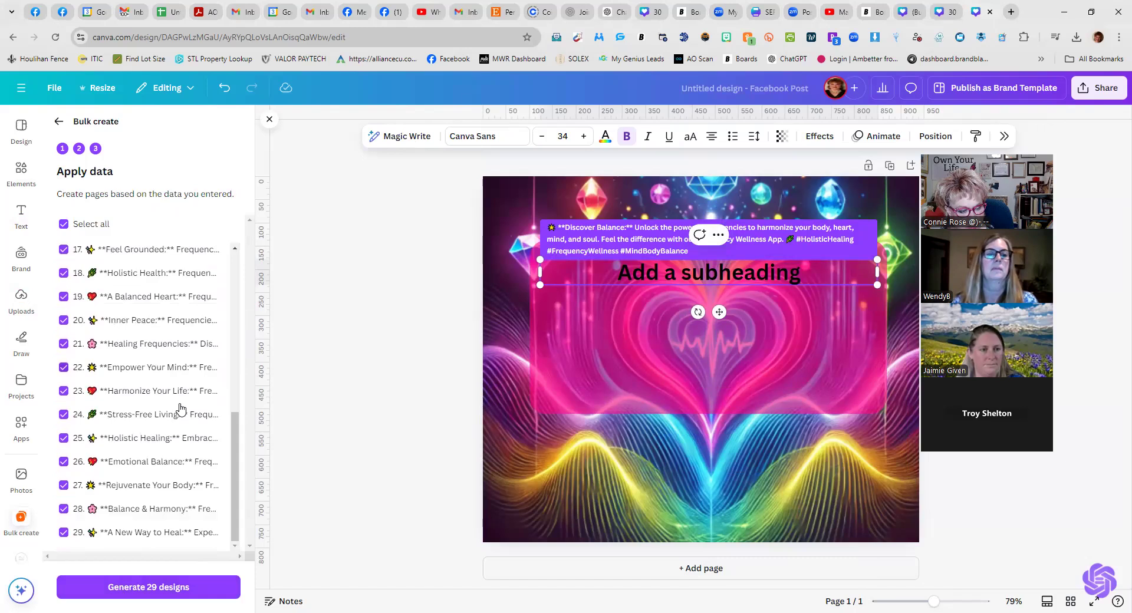
pyautogui.click(120, 583)
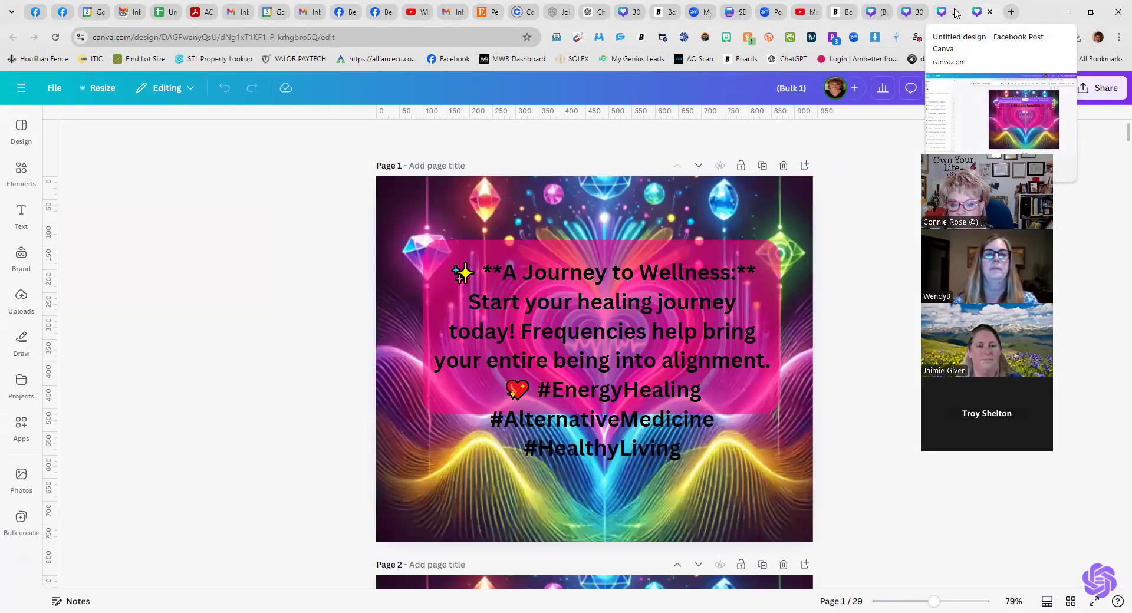
pyautogui.click(956, 12)
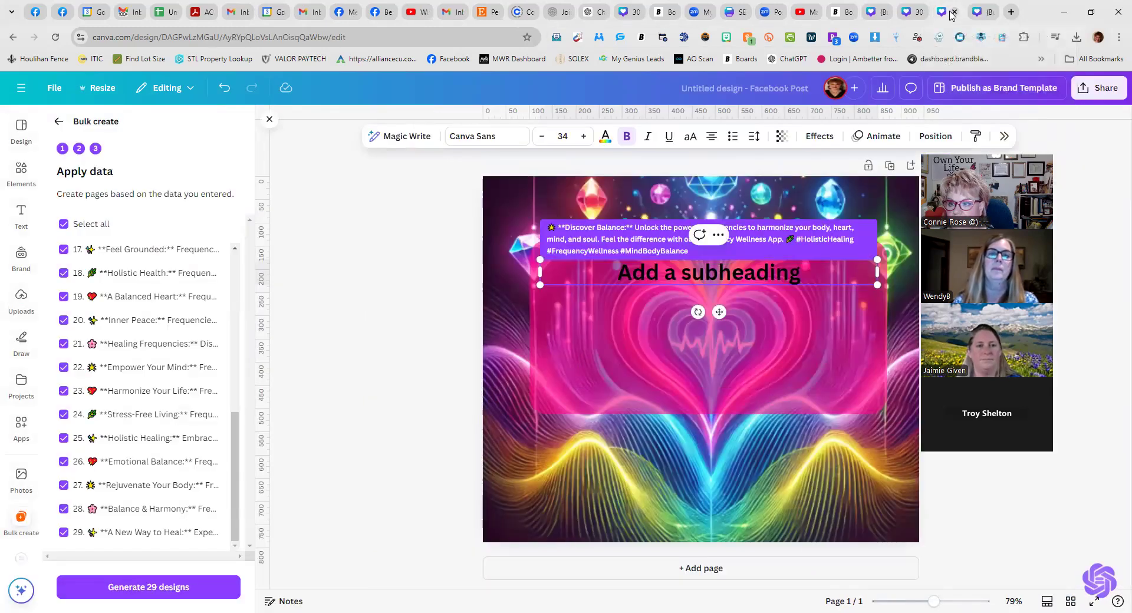
pyautogui.click(955, 12)
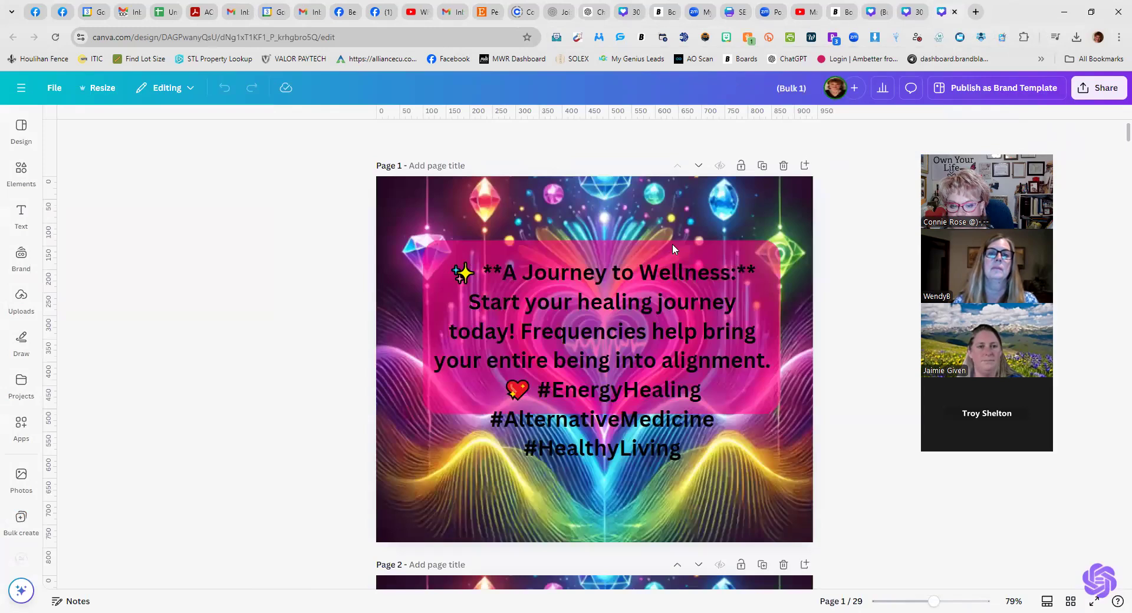
# Reduce page 1's text to font size 28 and extend the pink rectangle's lower edge slightly.
pyautogui.click(615, 325)
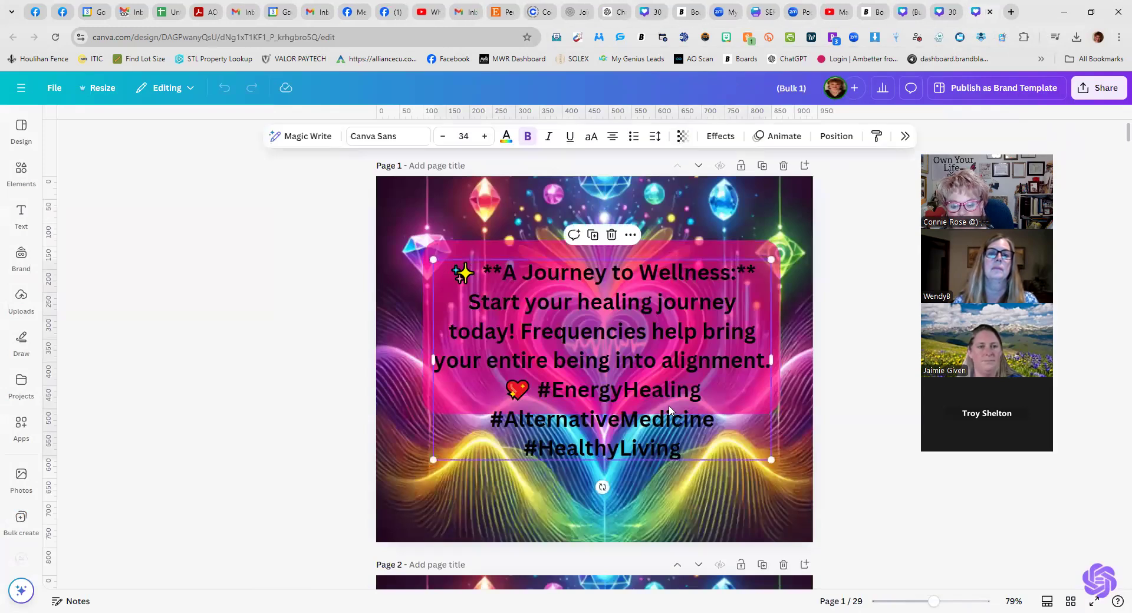
pyautogui.click(684, 448)
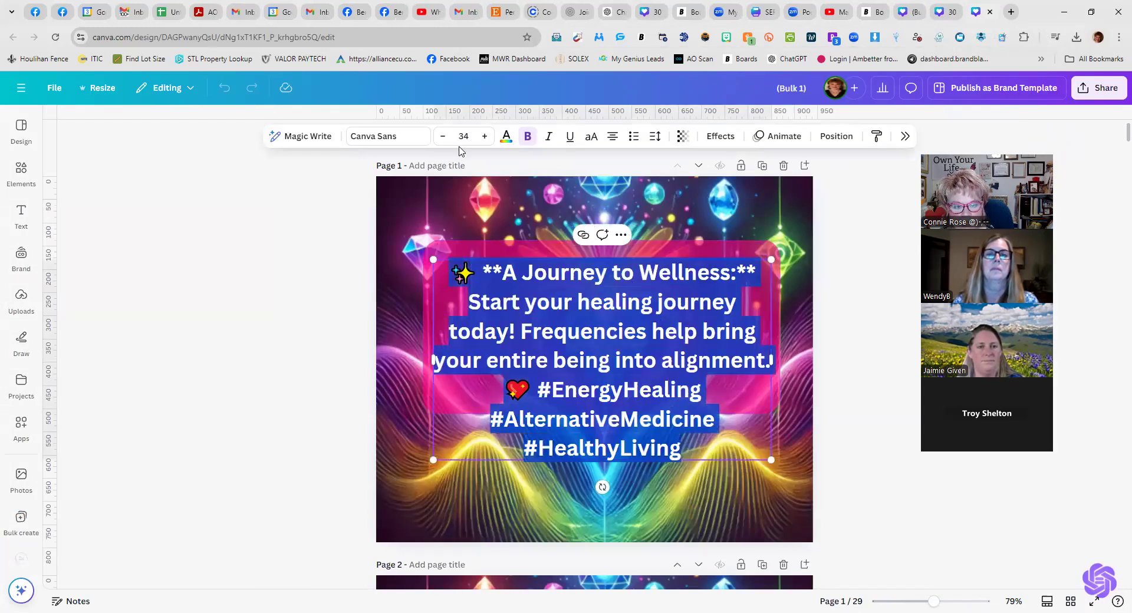
pyautogui.click(443, 136)
pyautogui.click(442, 136)
pyautogui.click(443, 136)
pyautogui.click(443, 136)
pyautogui.click(442, 136)
pyautogui.click(443, 136)
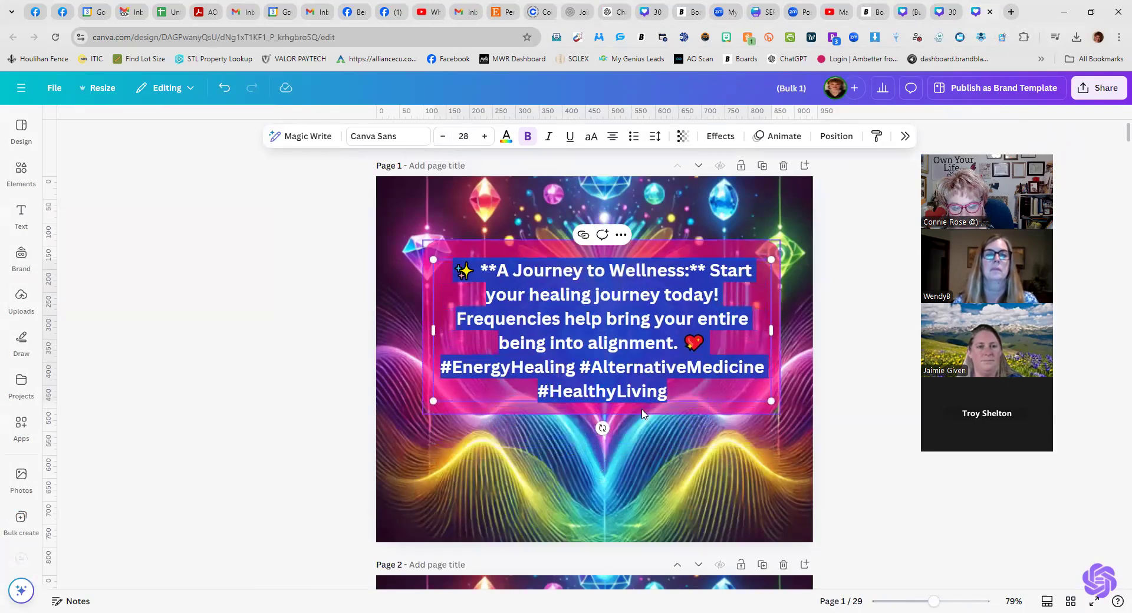
pyautogui.click(615, 415)
pyautogui.moveTo(616, 415)
pyautogui.mouseDown()
pyautogui.moveTo(618, 460)
pyautogui.moveTo(619, 418)
pyautogui.mouseUp()
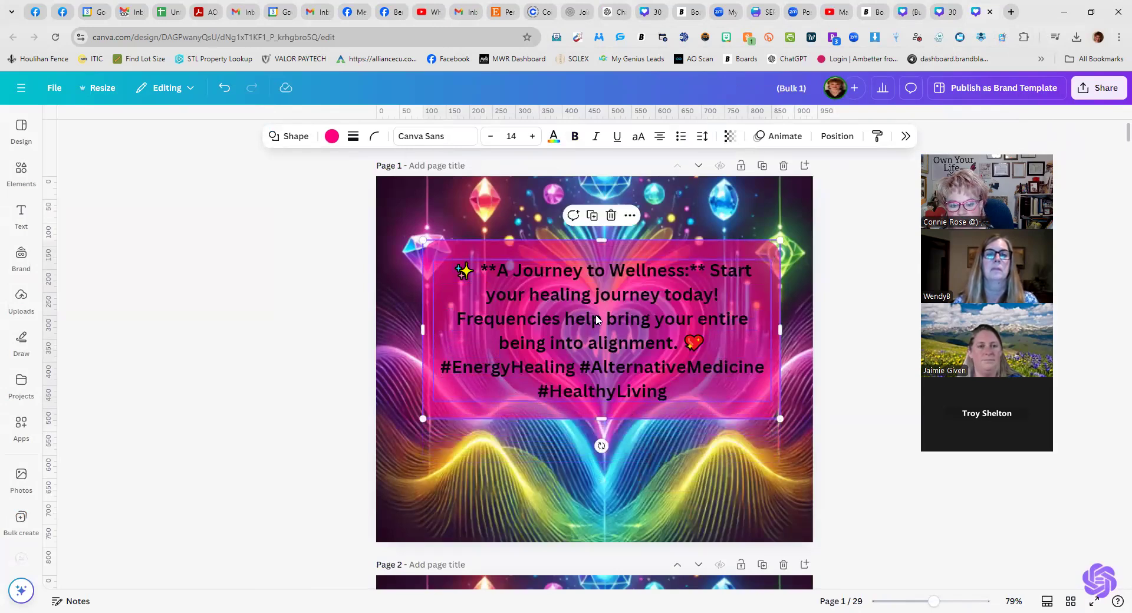
# Try the light blue photo color on all of page 1's text.
pyautogui.doubleClick(586, 344)
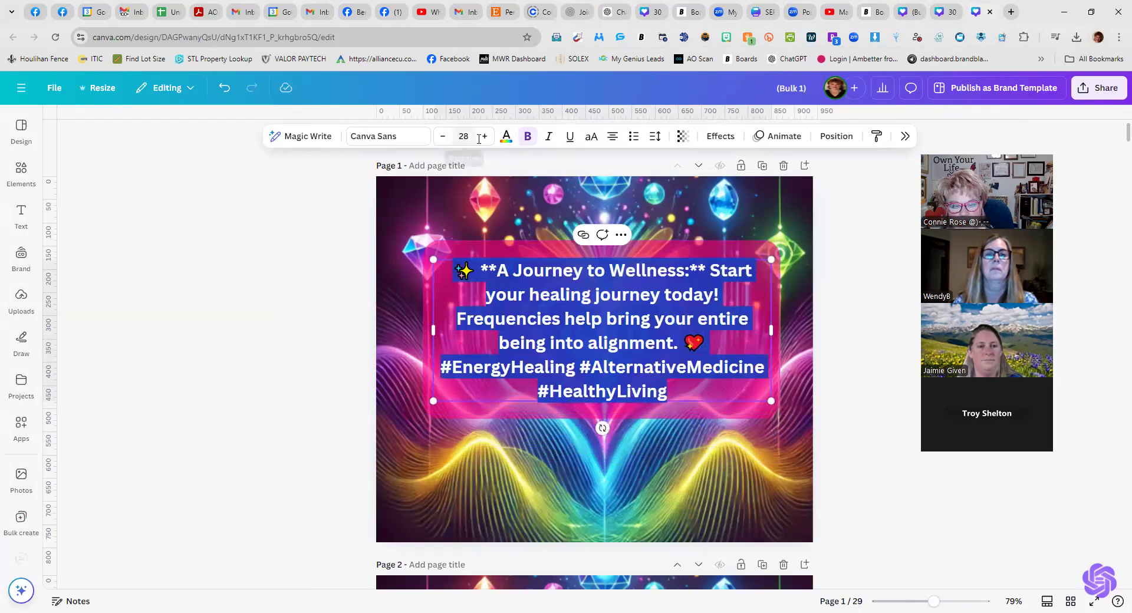
pyautogui.click(506, 136)
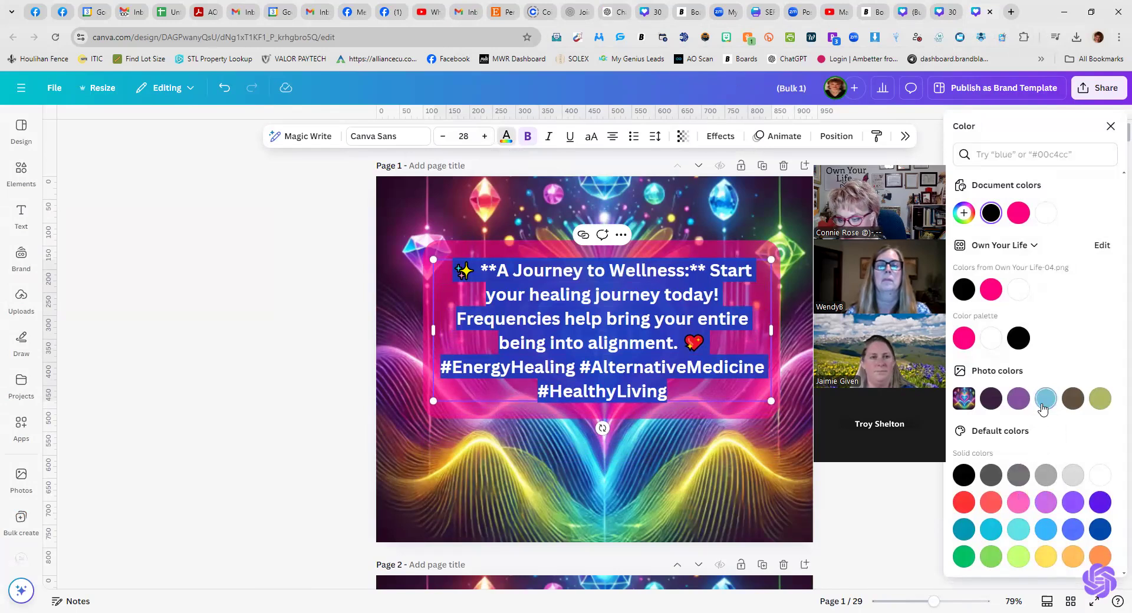
pyautogui.click(1042, 399)
pyautogui.click(748, 480)
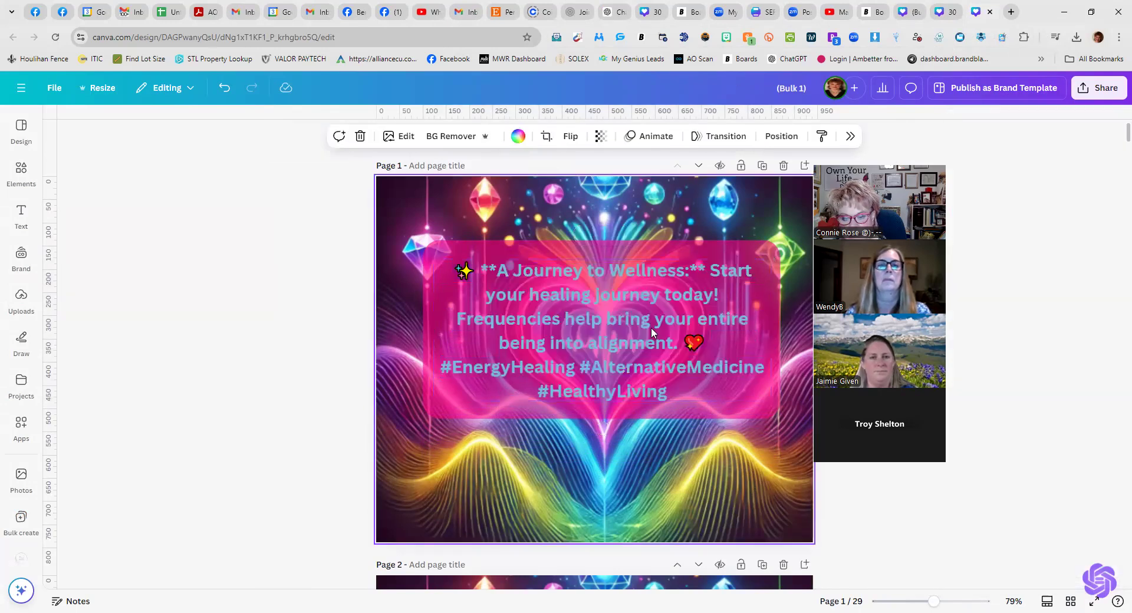
# Try the dark violet default solid color on all of page 1's text.
pyautogui.doubleClick(649, 301)
pyautogui.click(505, 136)
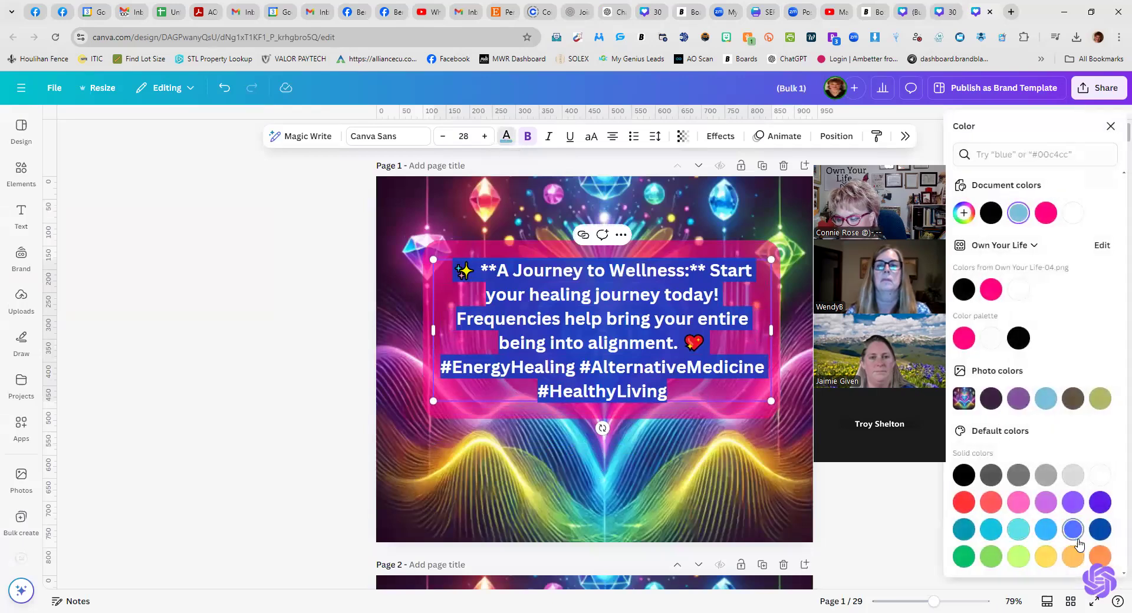
pyautogui.click(1100, 502)
pyautogui.click(688, 490)
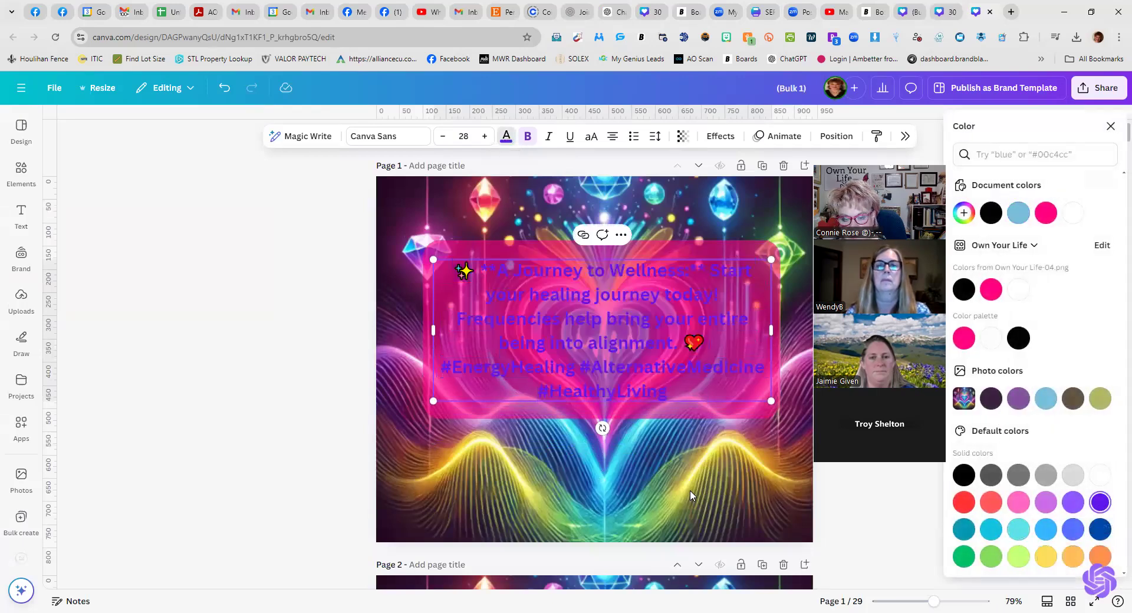
# Change the color of all of page 1's text to white.
pyautogui.doubleClick(668, 396)
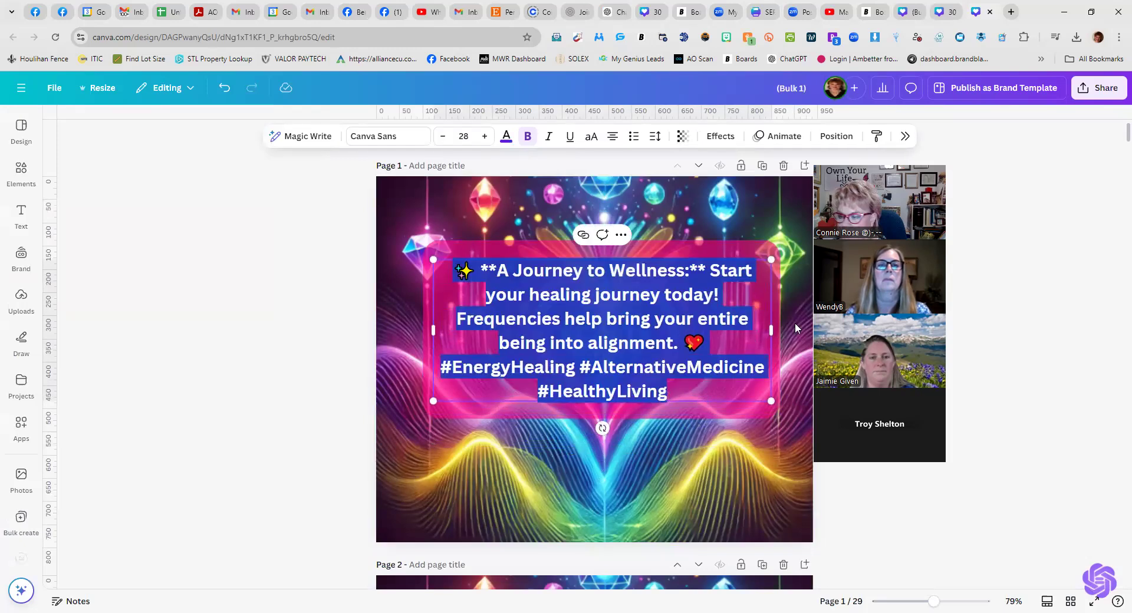
pyautogui.click(505, 136)
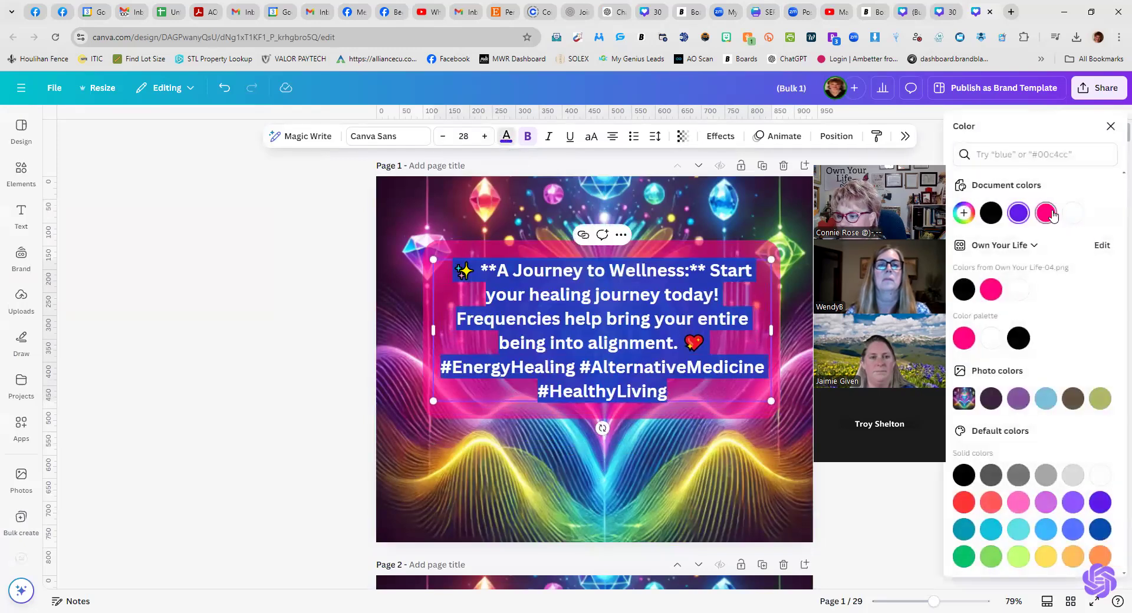
pyautogui.click(753, 496)
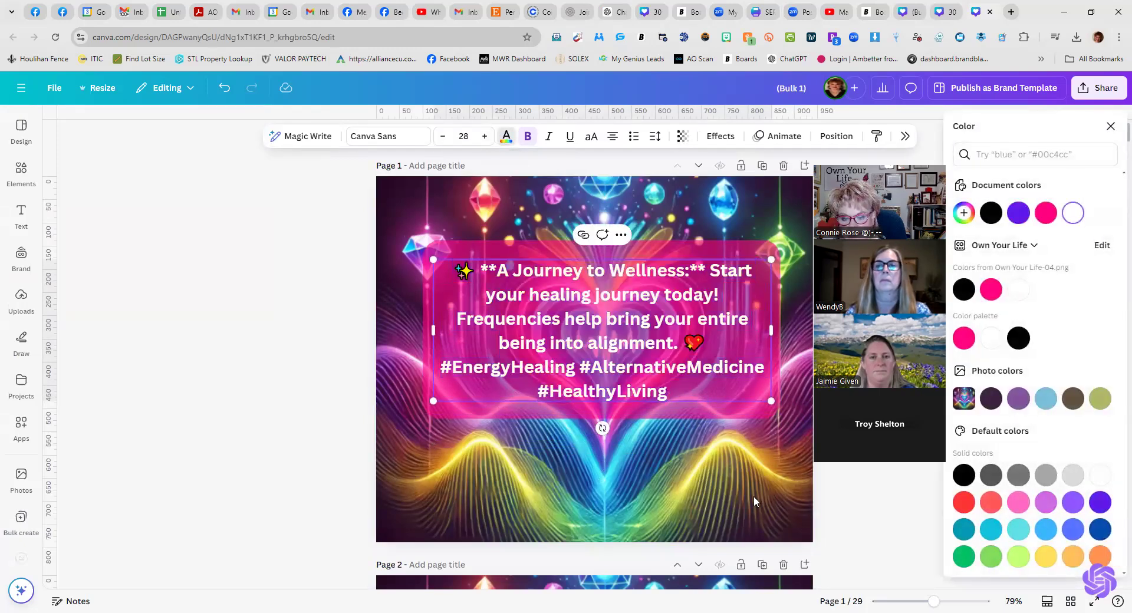
pyautogui.click(864, 508)
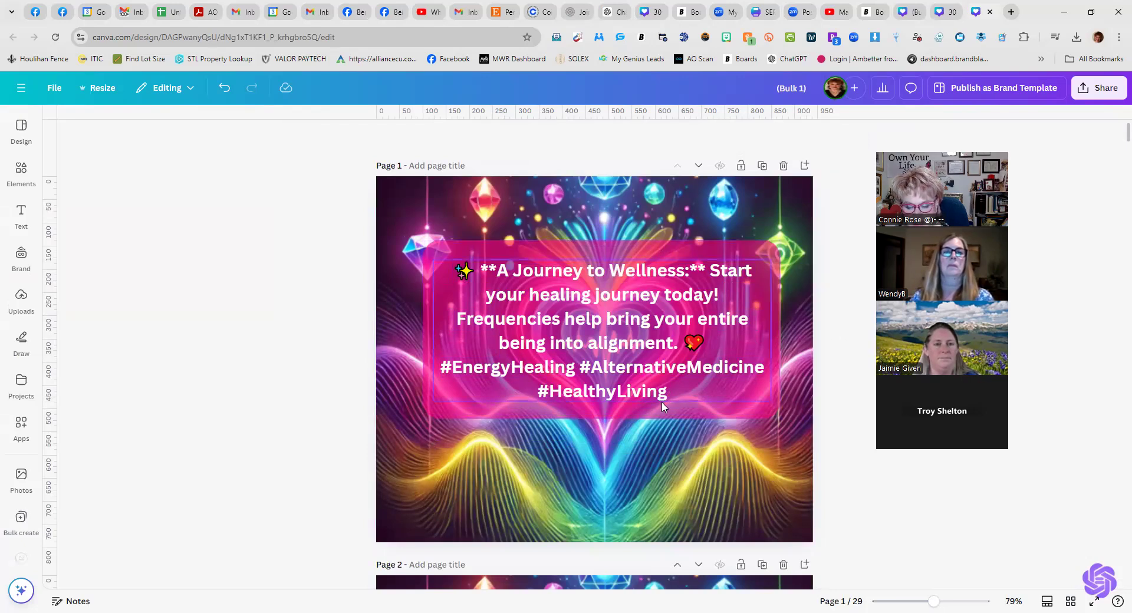
# Insert a line break before "Start" in page 1's text so the heading stands on its own line.
pyautogui.click(709, 268)
pyautogui.click(710, 269)
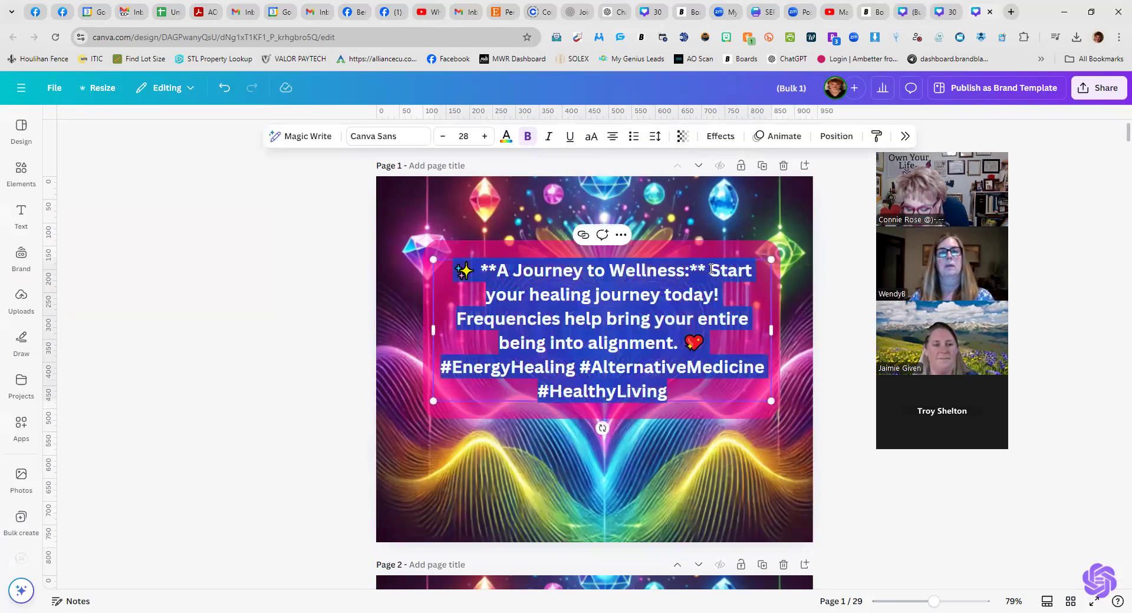
pyautogui.press('Left')
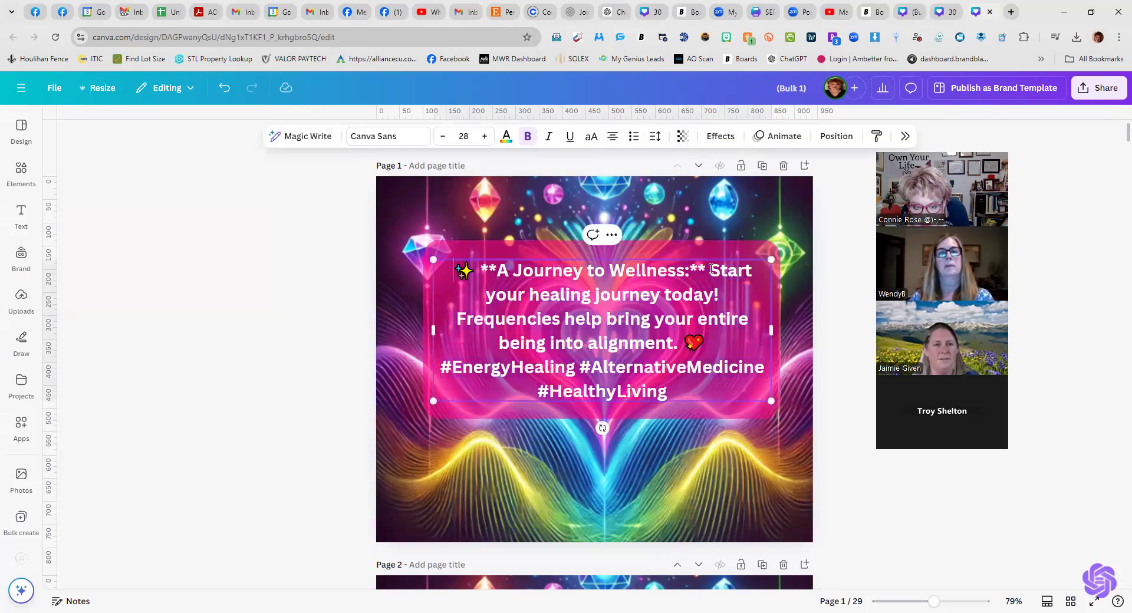
pyautogui.click(712, 269)
pyautogui.press('Return')
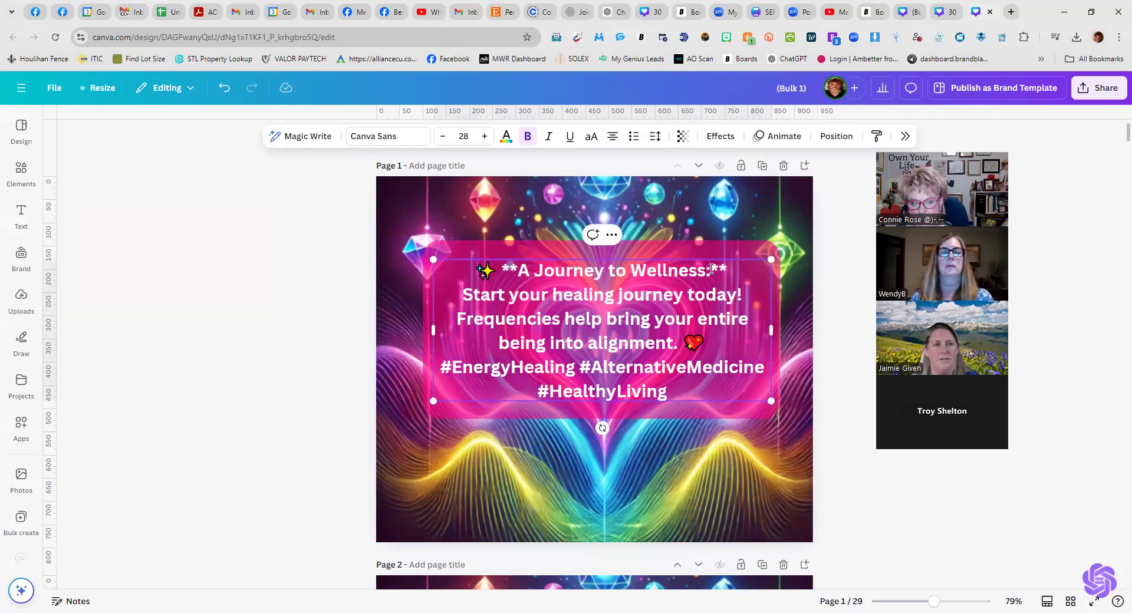
pyautogui.scroll(-3, 711, 271)
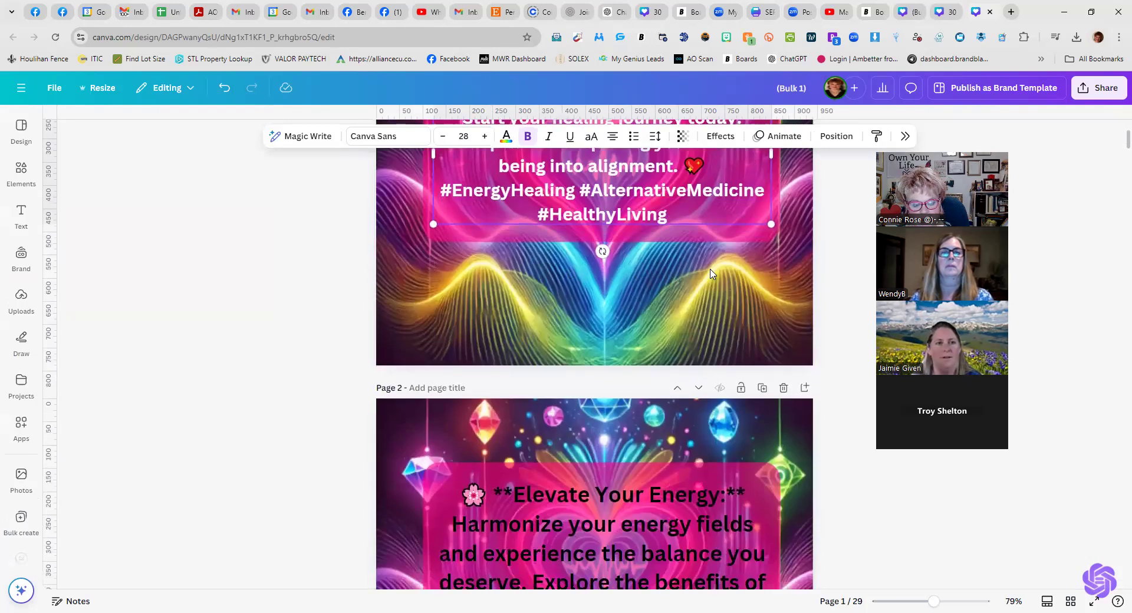
pyautogui.scroll(3, 712, 271)
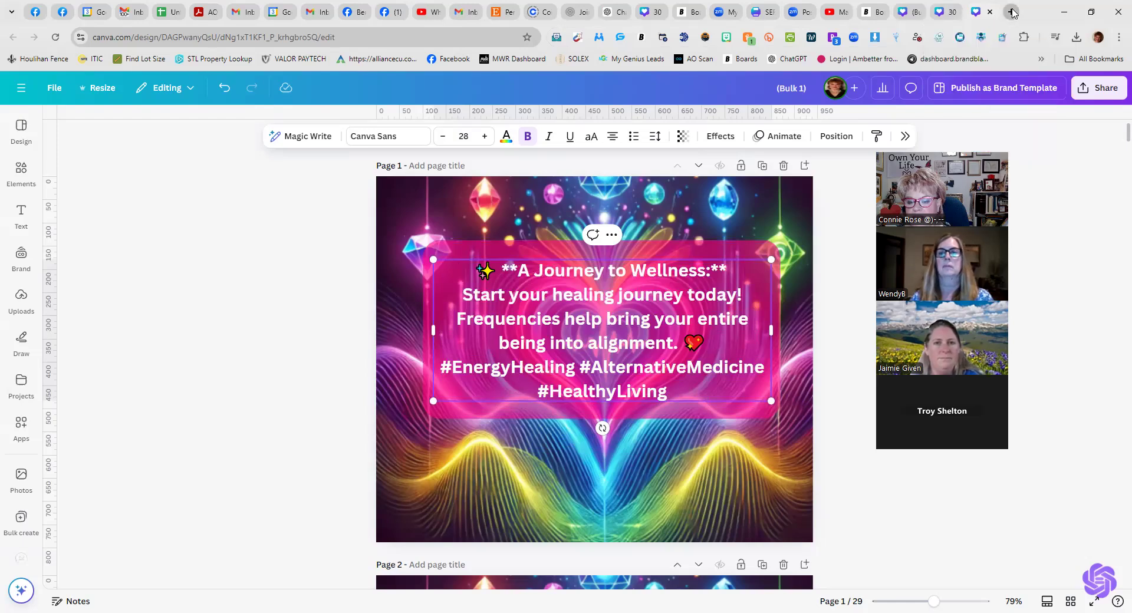
# Open canva.com in a new browser tab and return to the Bulk 1 design.
pyautogui.click(1011, 11)
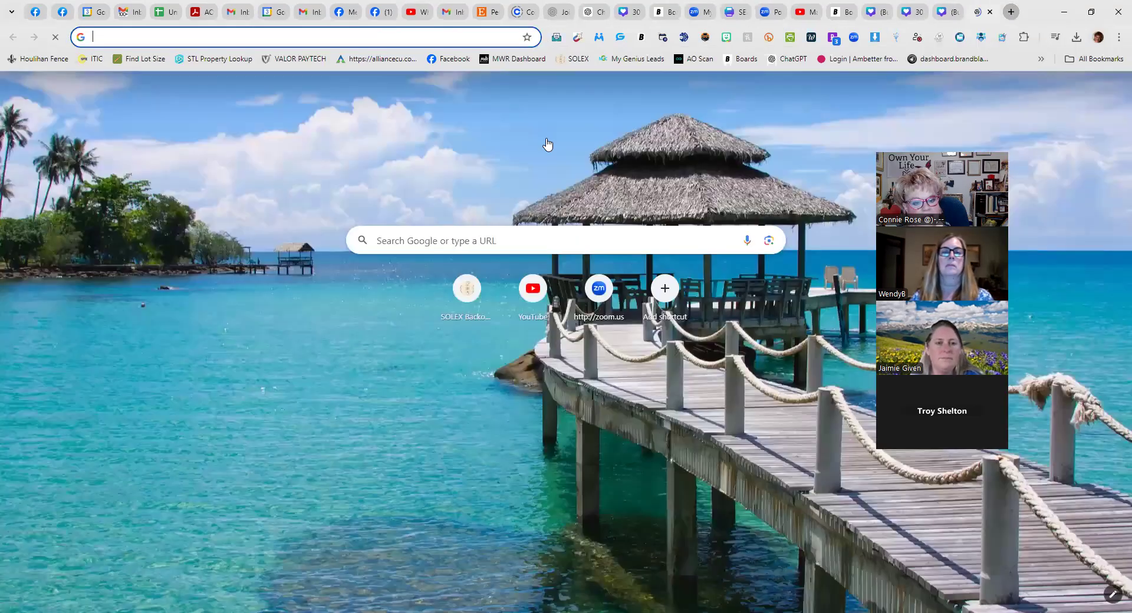
pyautogui.write('canva.com')
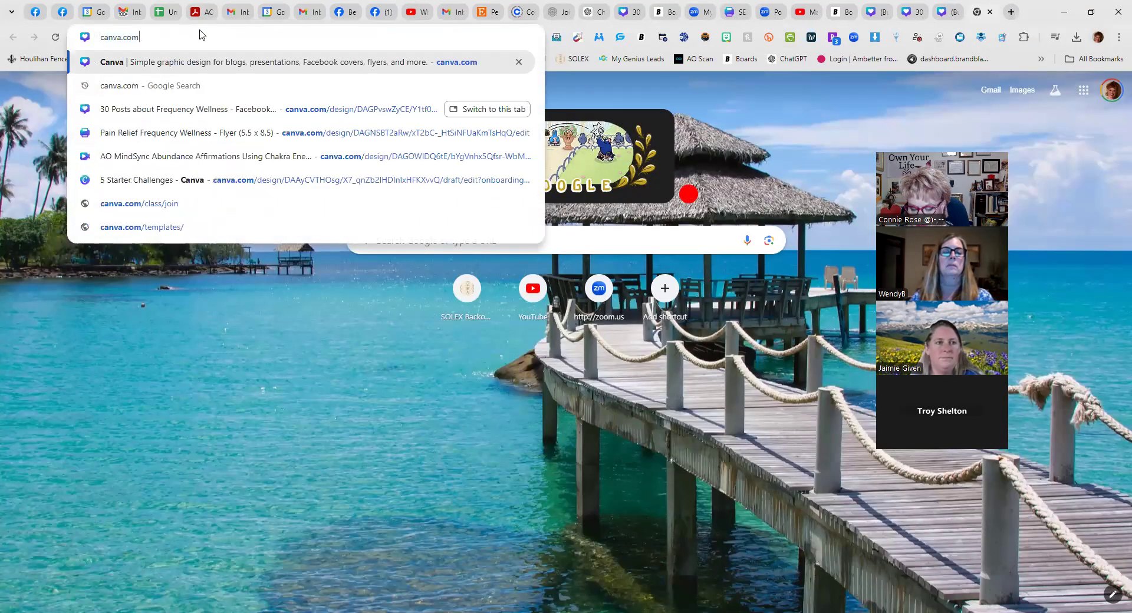
pyautogui.press('Return')
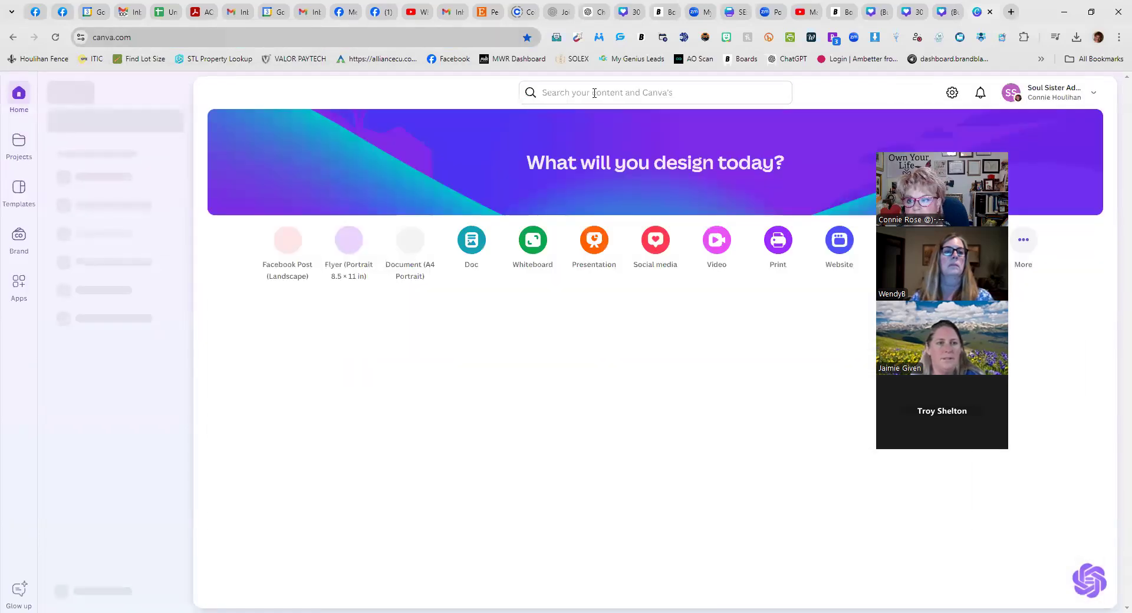
pyautogui.click(950, 11)
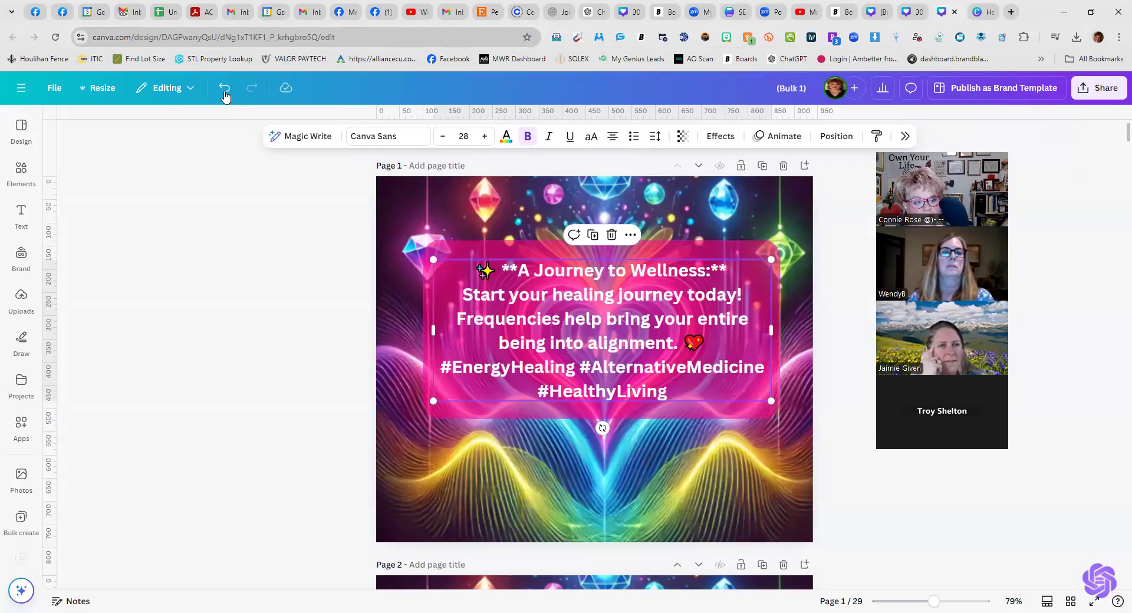
# Undo all the edits made to page 1, including the line break, text colors, font size and rectangle resizing.
pyautogui.click(225, 88)
pyautogui.click(224, 87)
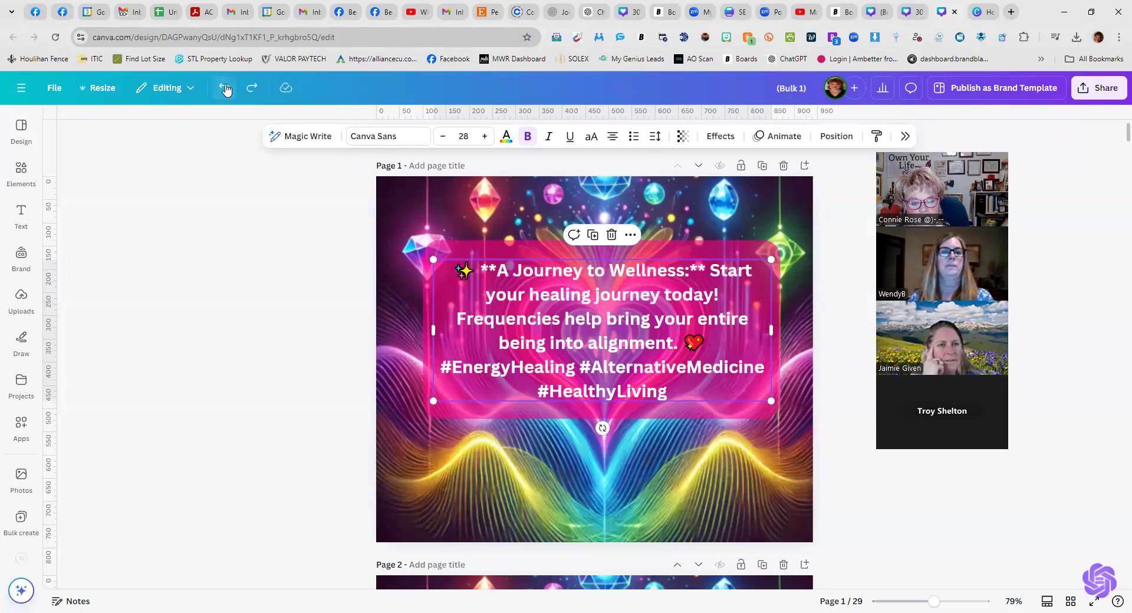
pyautogui.click(224, 88)
pyautogui.click(225, 87)
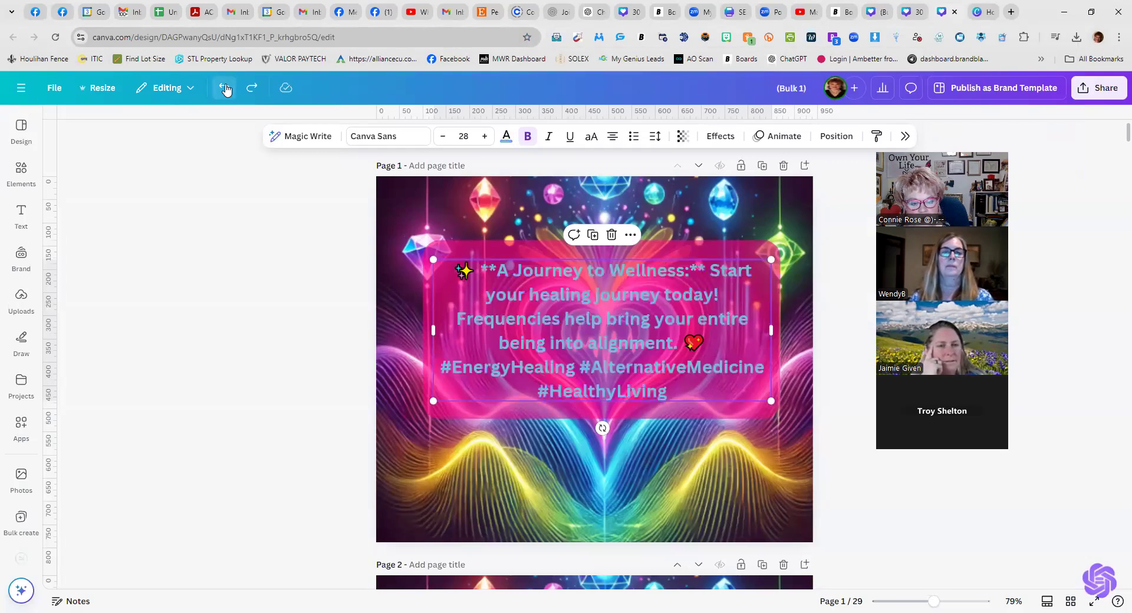
pyautogui.click(224, 88)
pyautogui.click(224, 87)
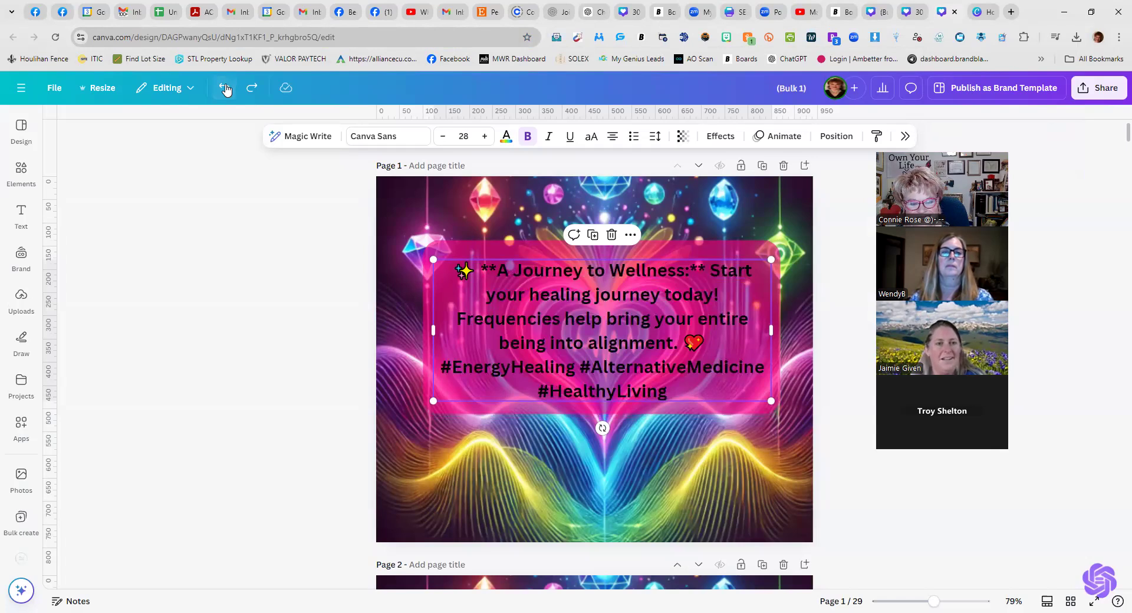
pyautogui.click(225, 88)
pyautogui.click(224, 88)
pyautogui.click(225, 88)
pyautogui.click(225, 88)
pyautogui.click(226, 80)
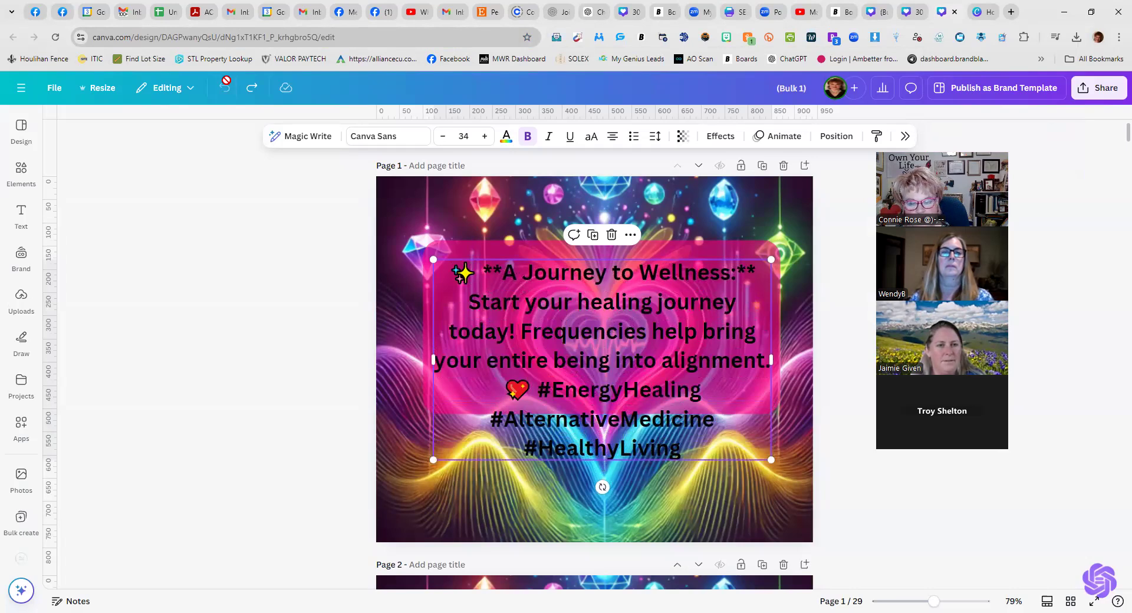
# Extend the lower edge of page 1's pink rectangle below the last hashtag, making it about 769 wide by 488 high.
pyautogui.doubleClick(463, 417)
pyautogui.click(463, 415)
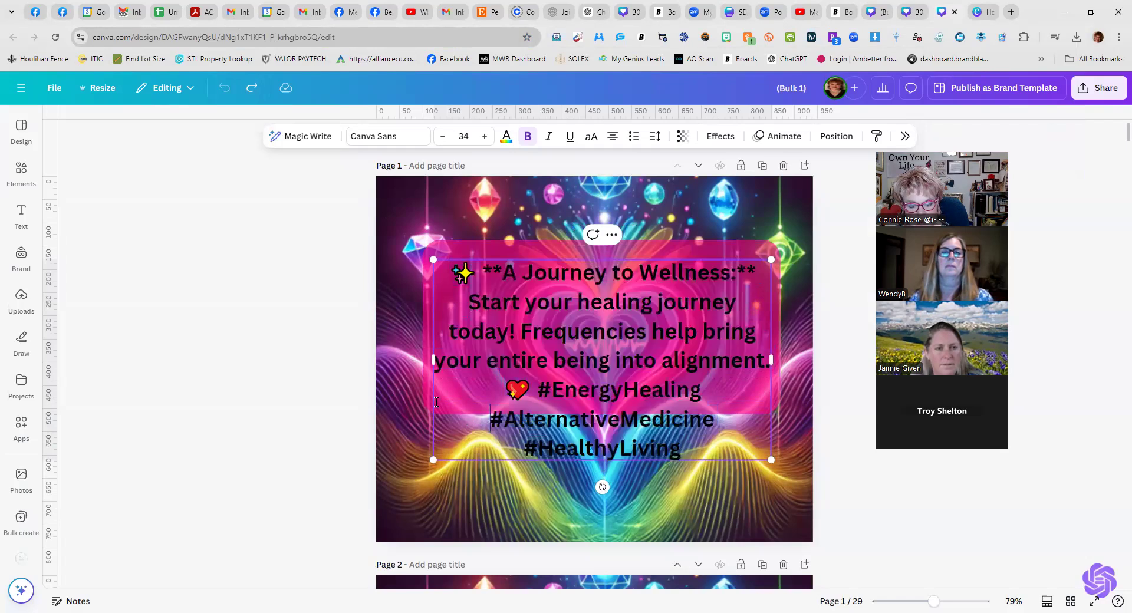
pyautogui.click(422, 401)
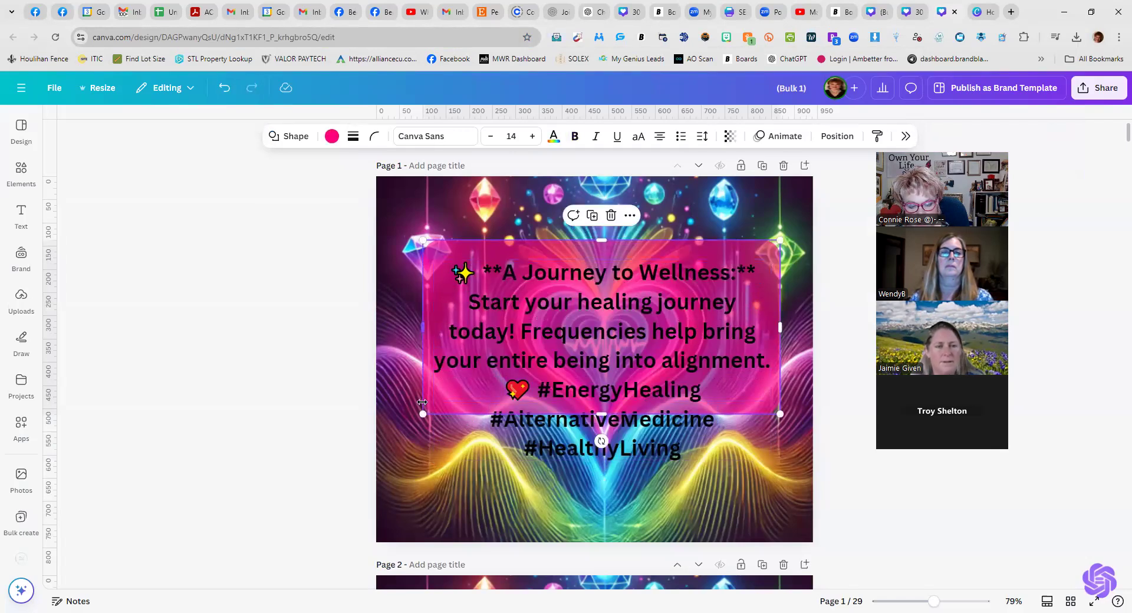
pyautogui.moveTo(605, 414); pyautogui.dragTo(602, 468)
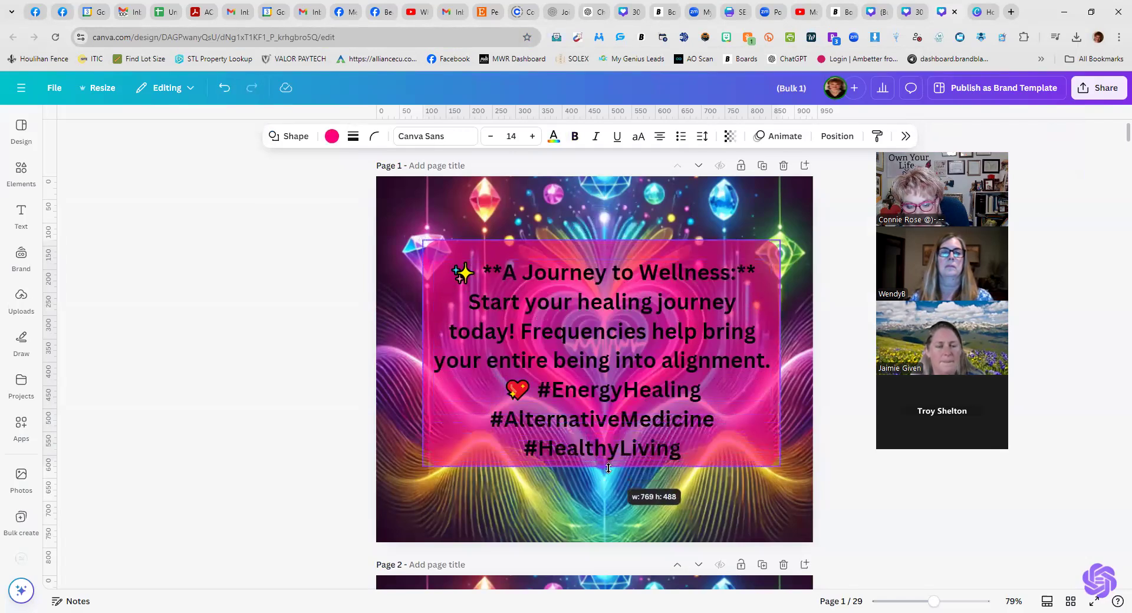
# Change the color of all of page 1's text to white.
pyautogui.click(620, 440)
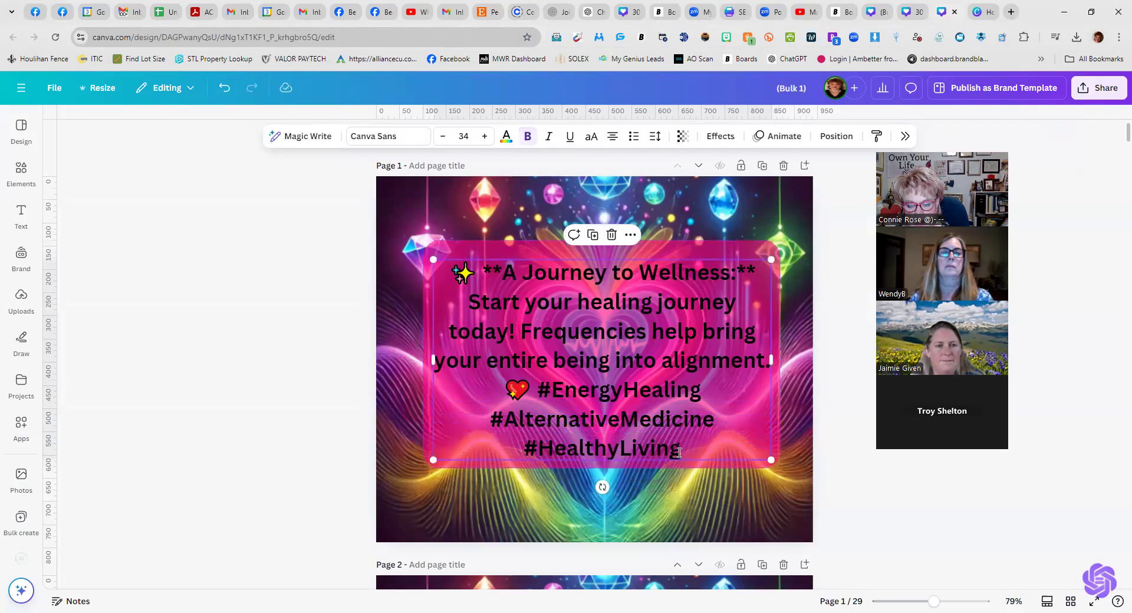
pyautogui.doubleClick(679, 453)
pyautogui.click(506, 137)
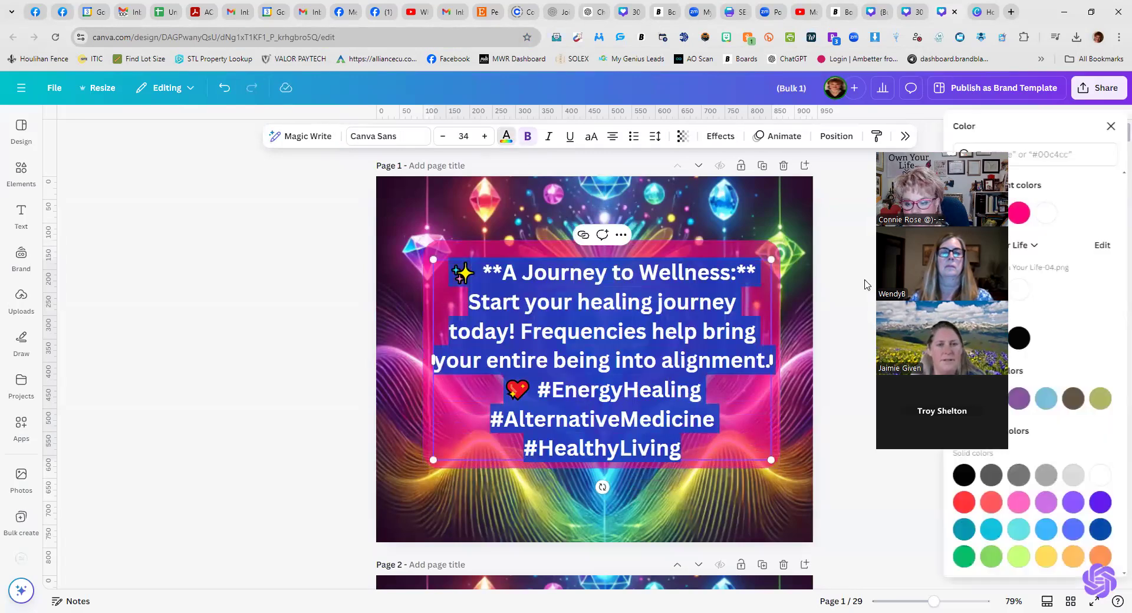
pyautogui.click(1027, 299)
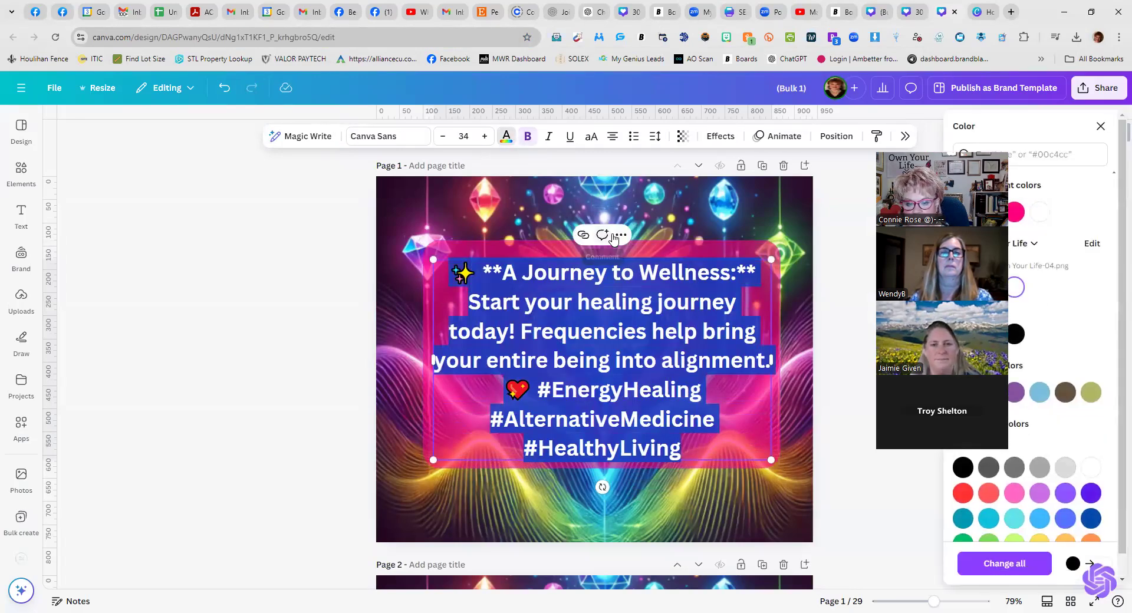
# Copy the style of page 1's text, apply it to page 2's text, and try it on page 3's text.
pyautogui.click(621, 236)
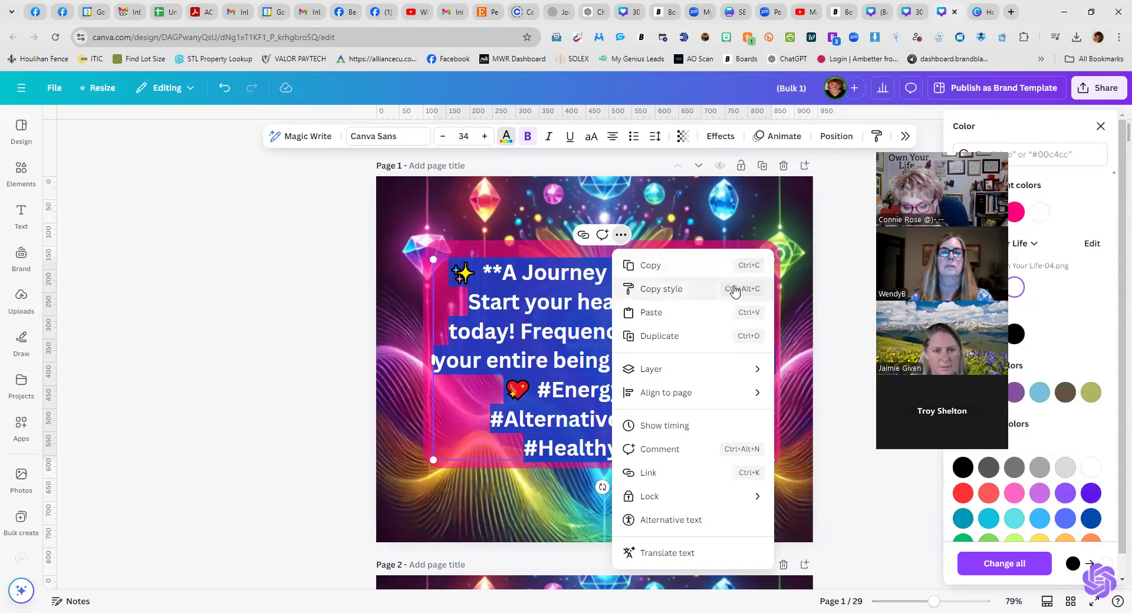
pyautogui.click(733, 289)
pyautogui.scroll(-5, 619, 412)
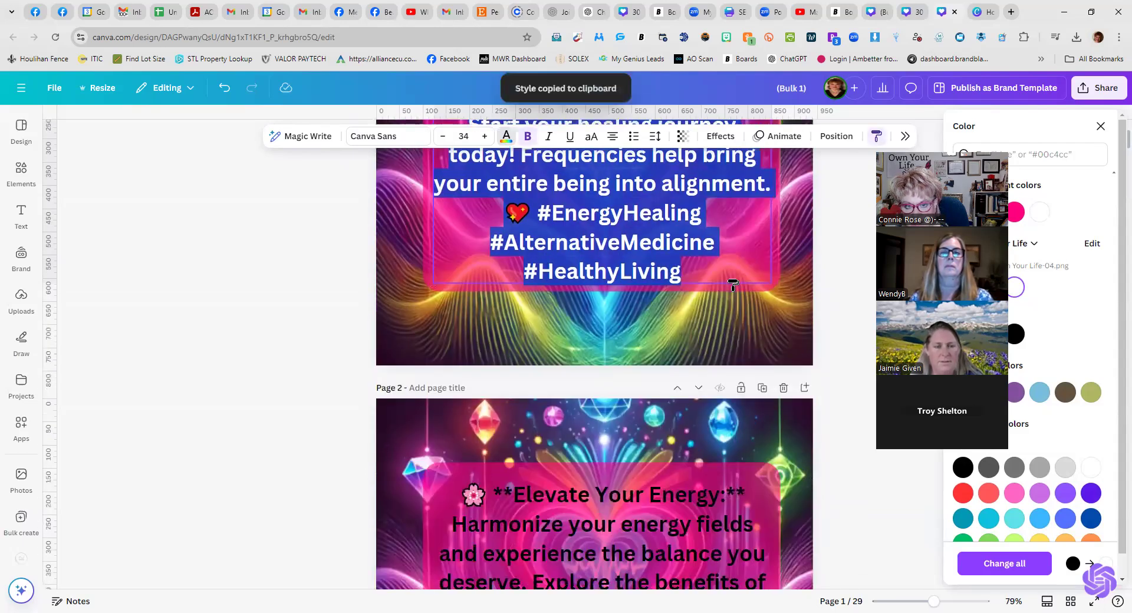
pyautogui.click(625, 442)
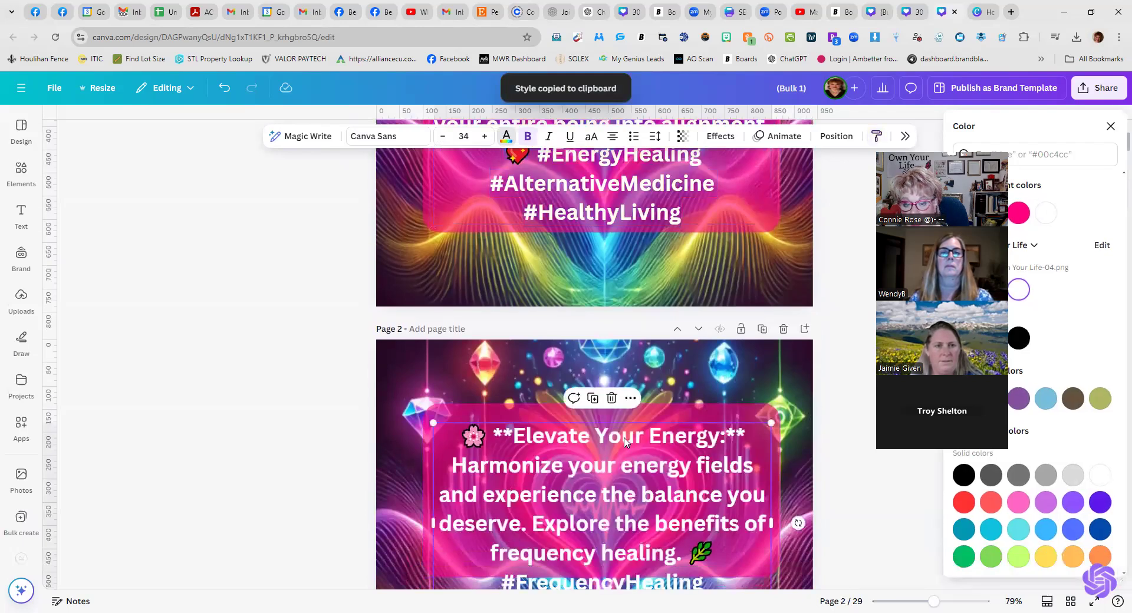
pyautogui.scroll(-10, 625, 442)
pyautogui.click(623, 442)
pyautogui.scroll(-5, 623, 442)
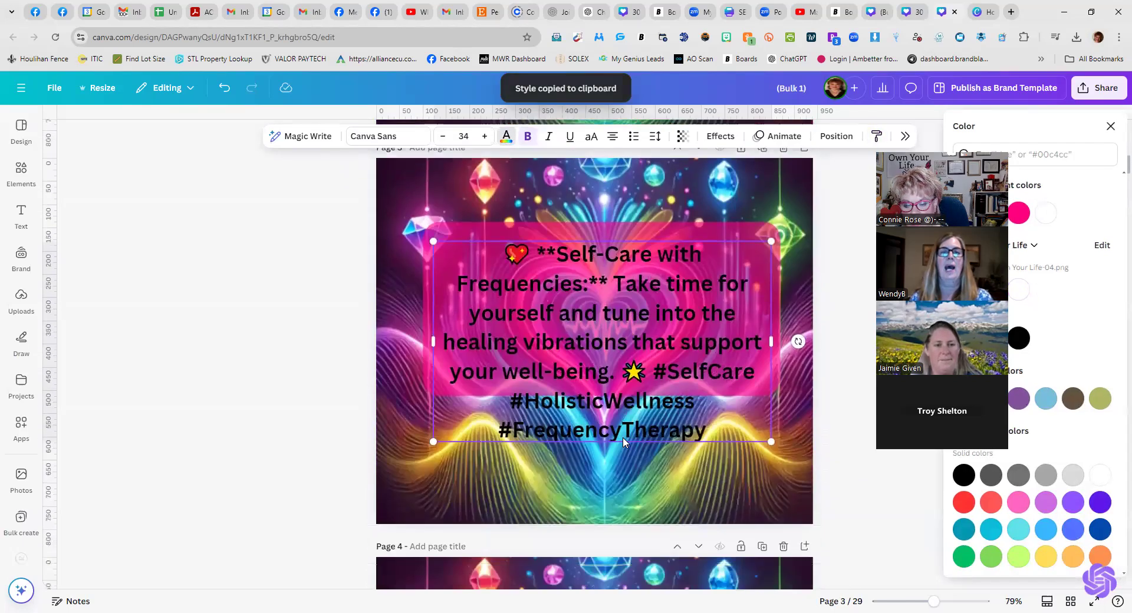
pyautogui.scroll(5, 628, 291)
pyautogui.scroll(4, 629, 291)
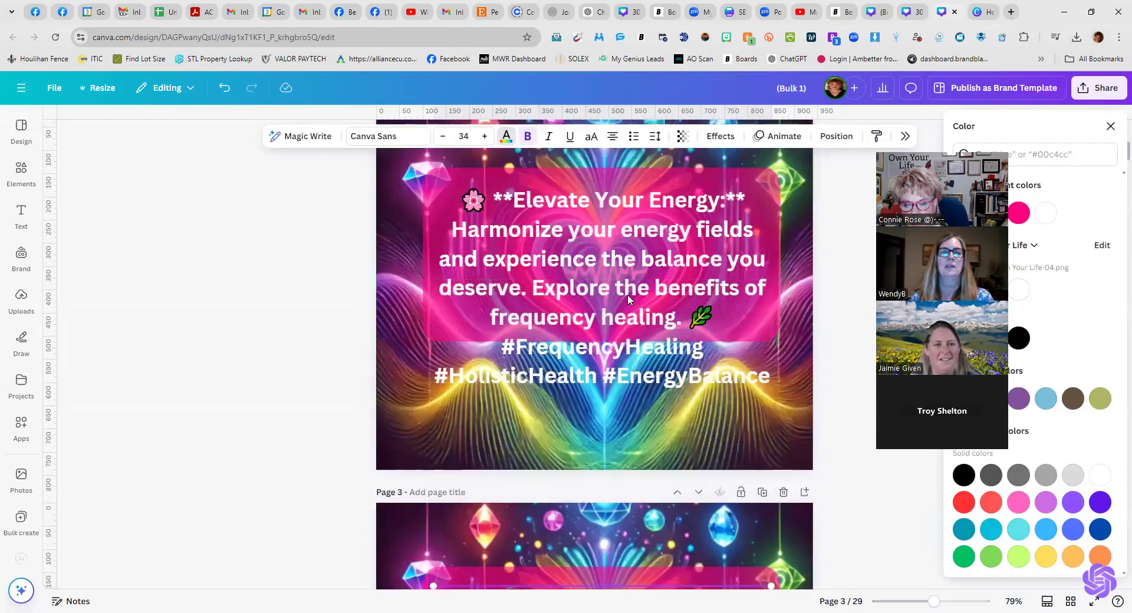
# Extend the lower edge of page 2's pink rectangle until it covers the last line of hashtags.
pyautogui.click(761, 335)
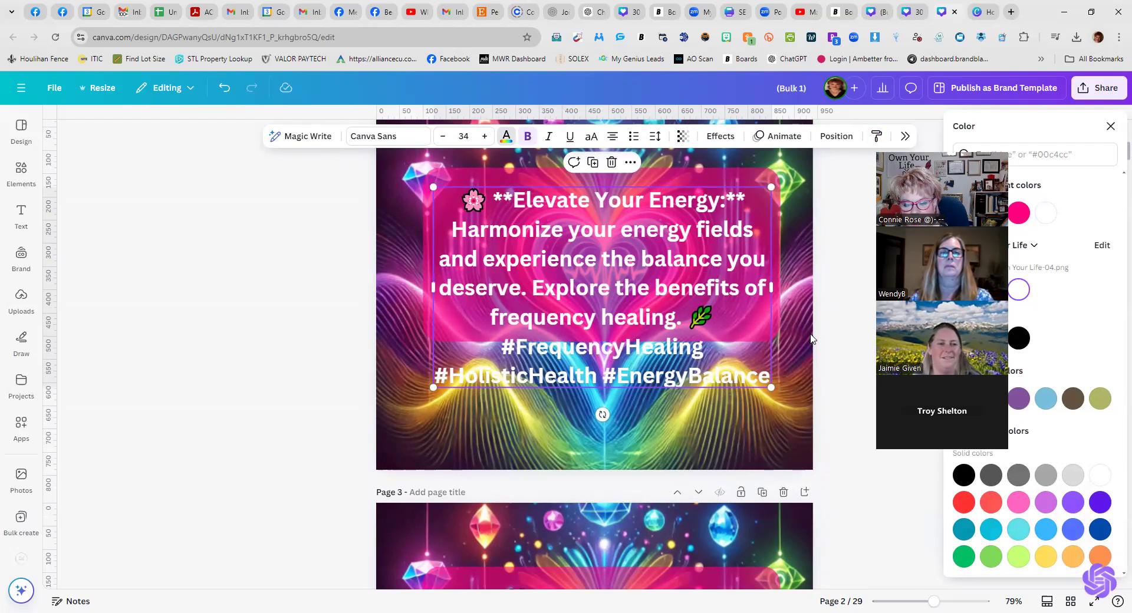
pyautogui.click(713, 334)
pyautogui.click(725, 341)
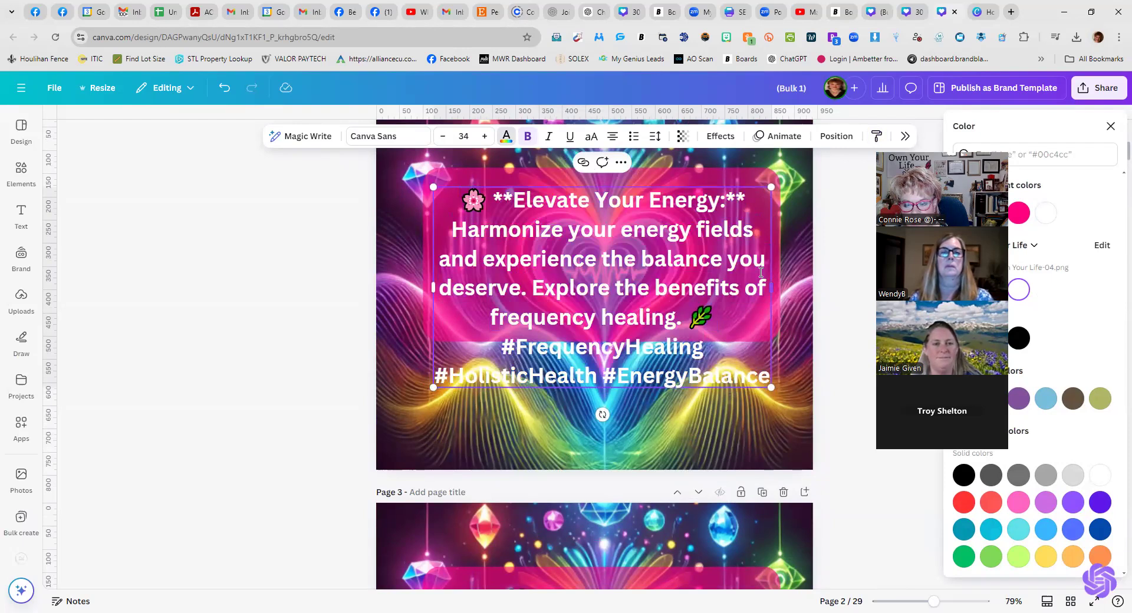
pyautogui.click(699, 172)
pyautogui.moveTo(610, 344); pyautogui.dragTo(607, 407)
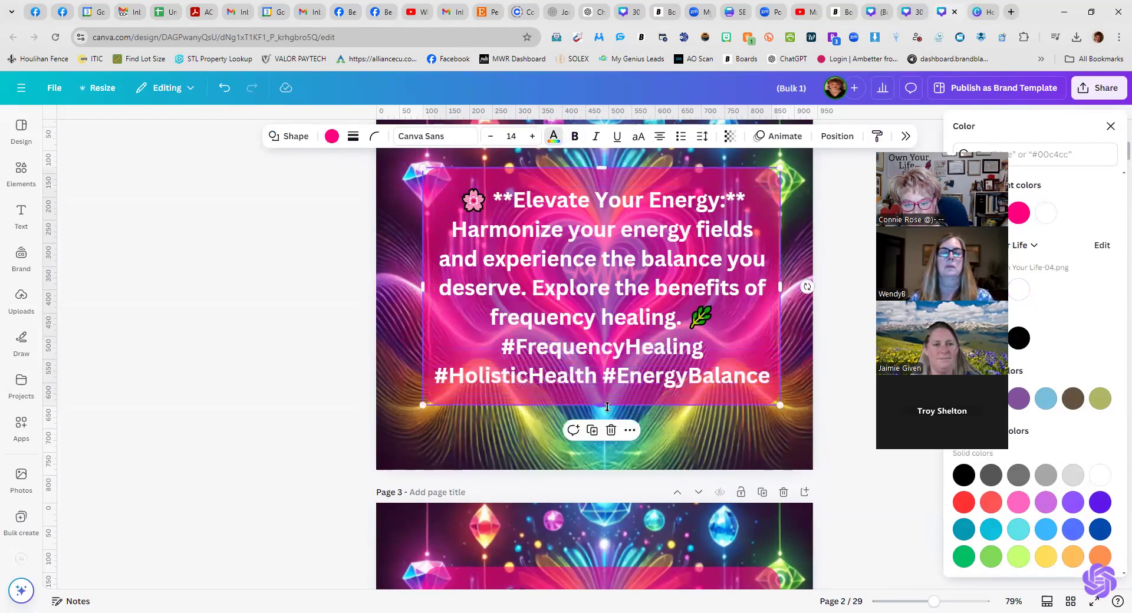
# Try copying the style of page 3's text onto page 2's text.
pyautogui.scroll(-3, 607, 406)
pyautogui.click(607, 415)
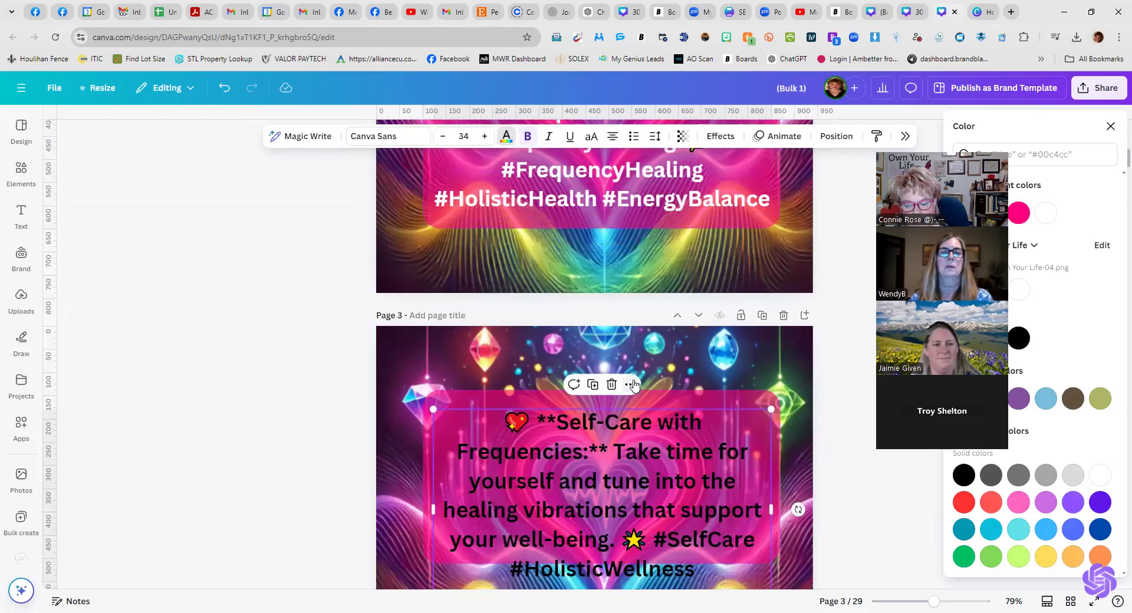
pyautogui.click(633, 384)
pyautogui.click(698, 115)
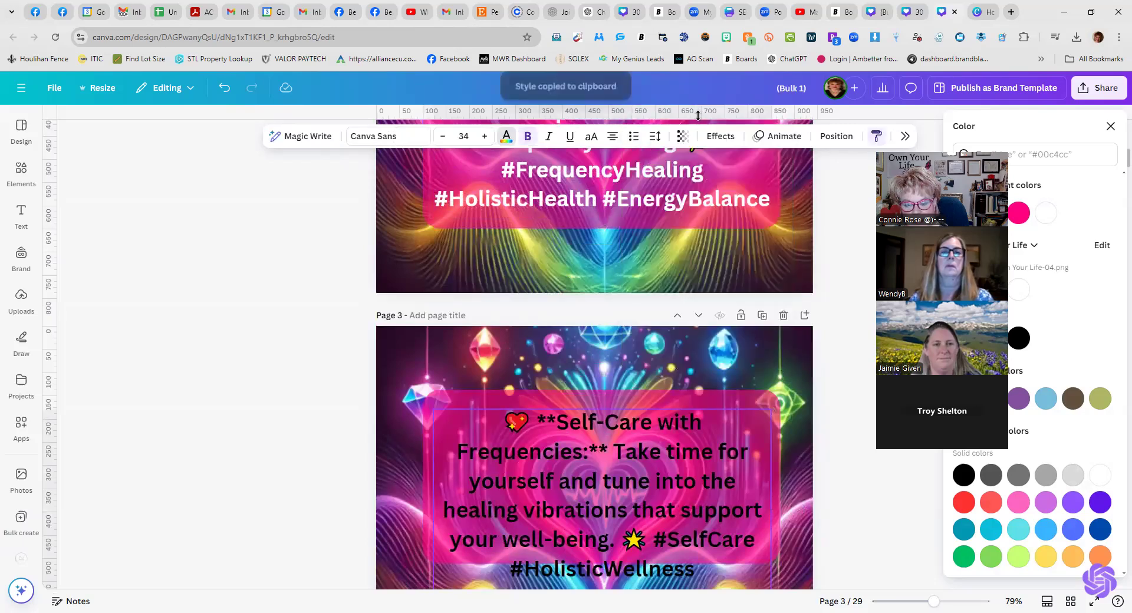
pyautogui.scroll(2, 668, 221)
pyautogui.click(652, 235)
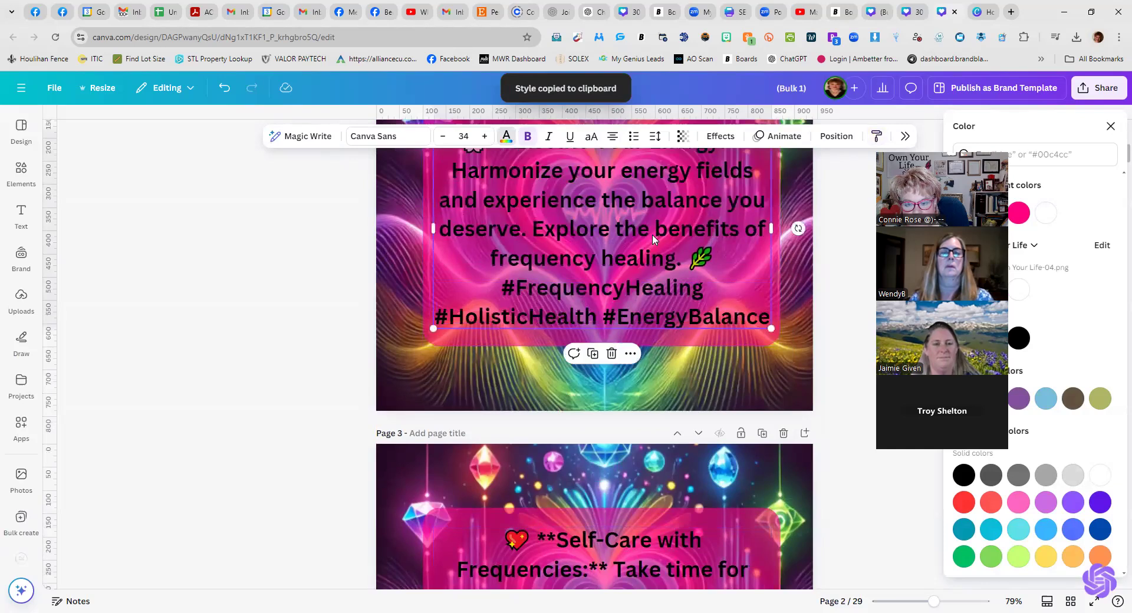
pyautogui.scroll(4, 690, 267)
pyautogui.scroll(3, 620, 410)
pyautogui.scroll(-3, 698, 404)
pyautogui.doubleClick(695, 406)
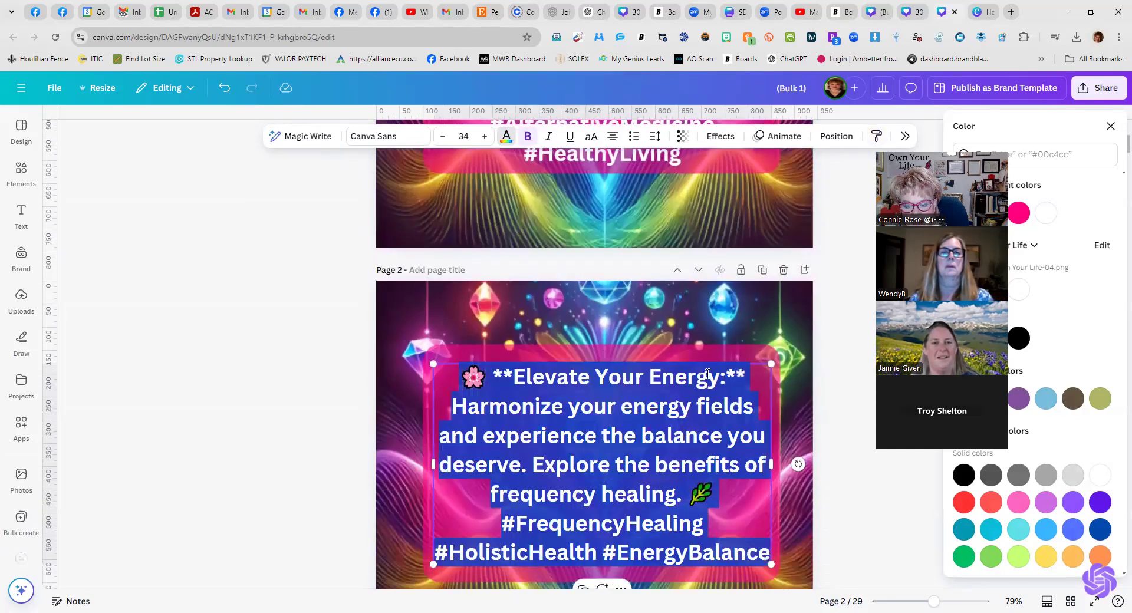
# Select all of page 1's text and copy its style.
pyautogui.scroll(2, 647, 237)
pyautogui.click(656, 219)
pyautogui.scroll(3, 657, 218)
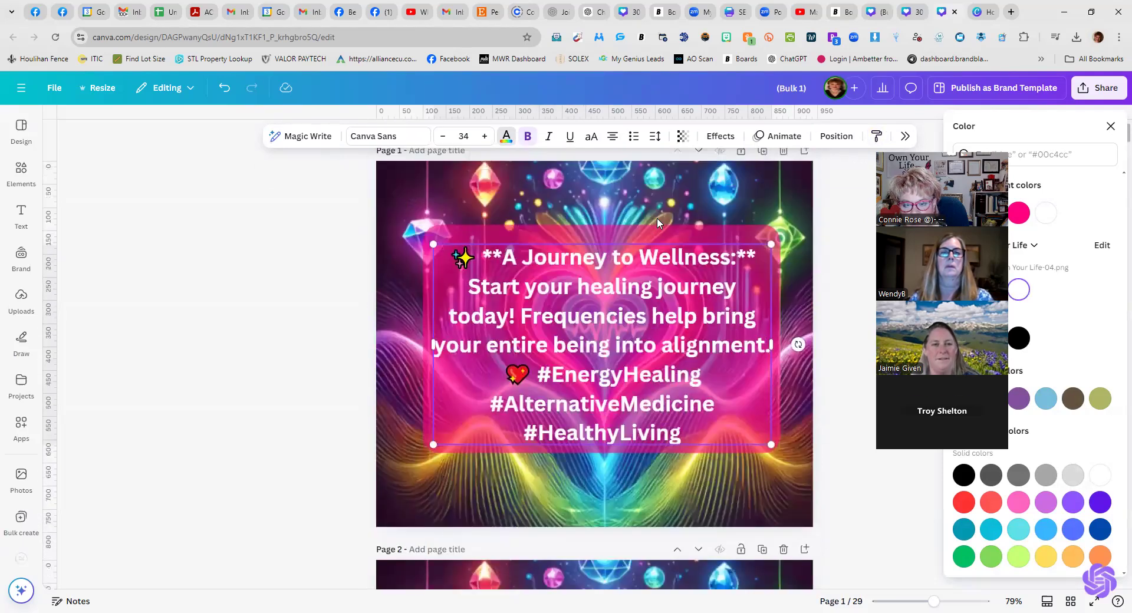
pyautogui.scroll(1, 658, 223)
pyautogui.doubleClick(693, 273)
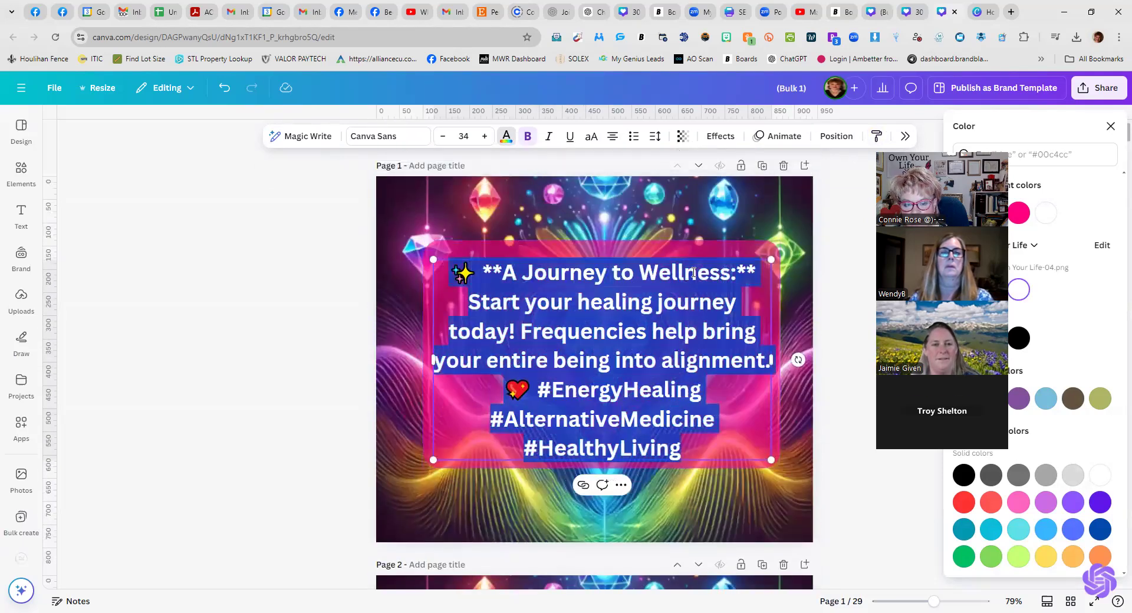
pyautogui.click(692, 338)
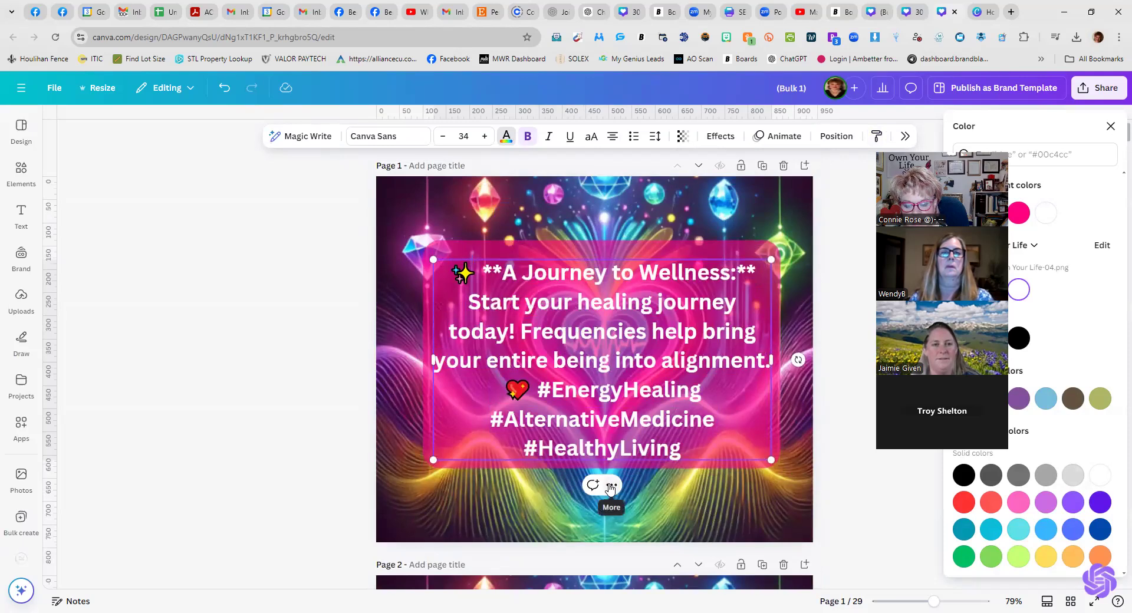
pyautogui.hotkey('ctrl', 'a')
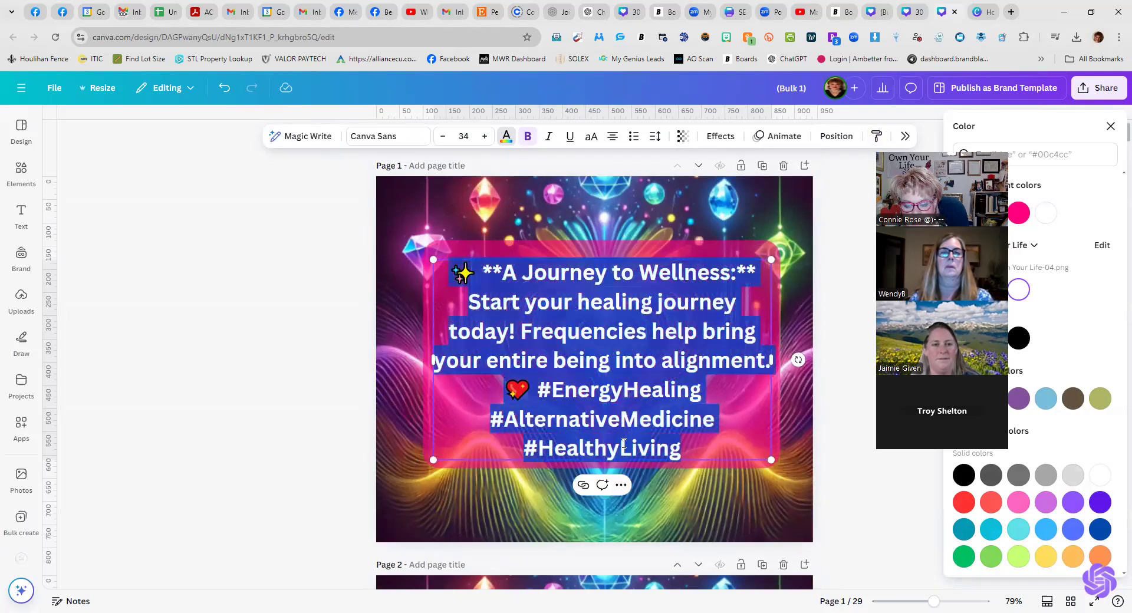
pyautogui.click(620, 485)
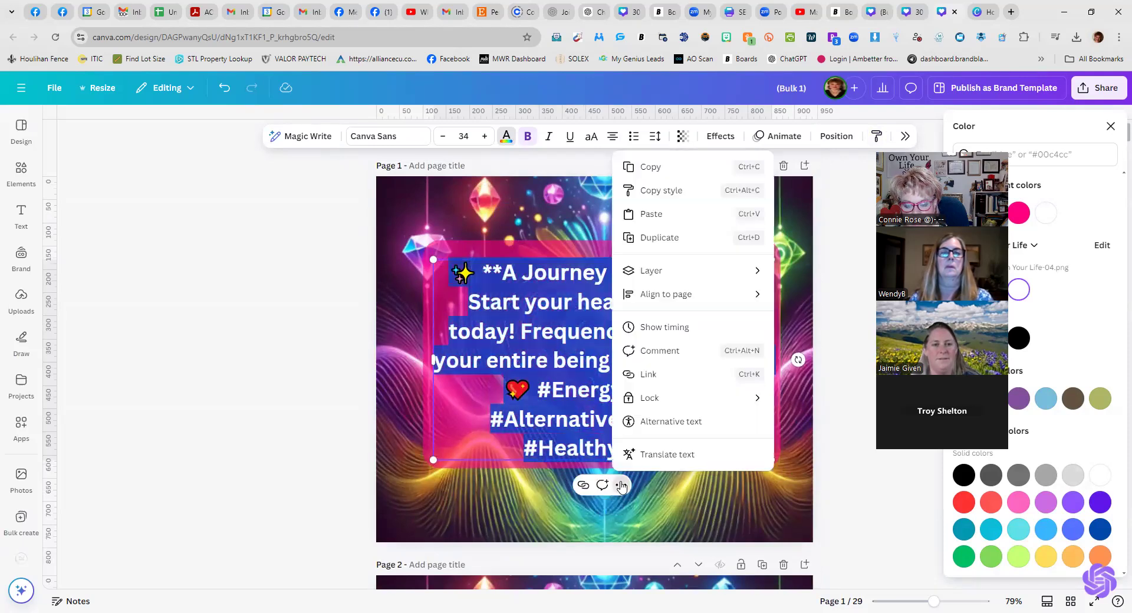
pyautogui.click(745, 190)
# Try pasting the copied style onto page 3's text, and delete the pasted image.
pyautogui.scroll(-6, 607, 413)
pyautogui.click(607, 419)
pyautogui.scroll(-8, 607, 418)
pyautogui.rightClick(608, 390)
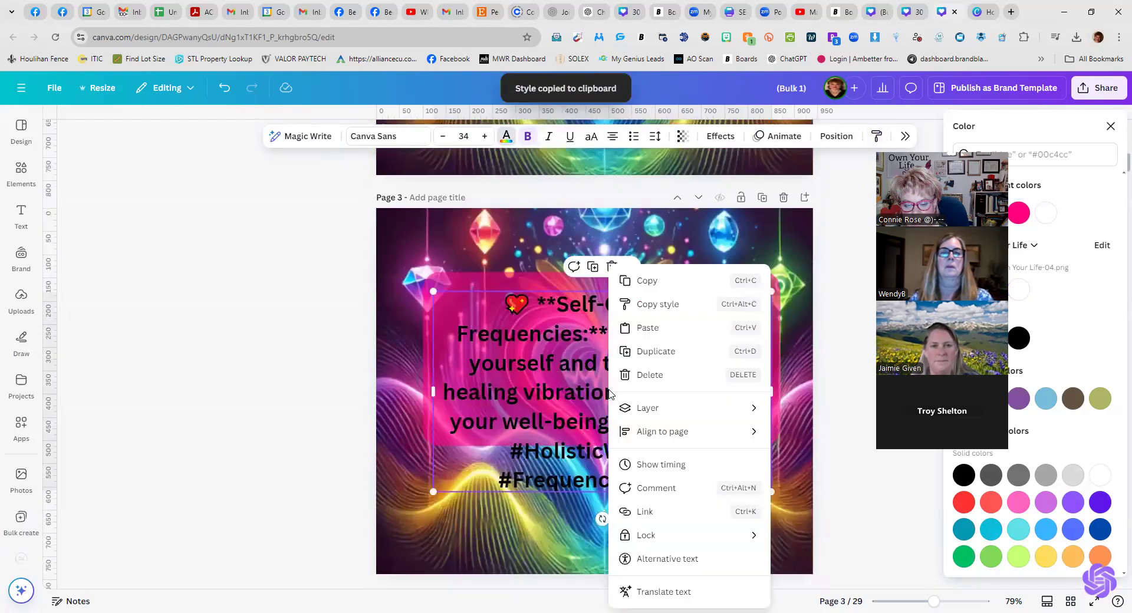
pyautogui.click(658, 326)
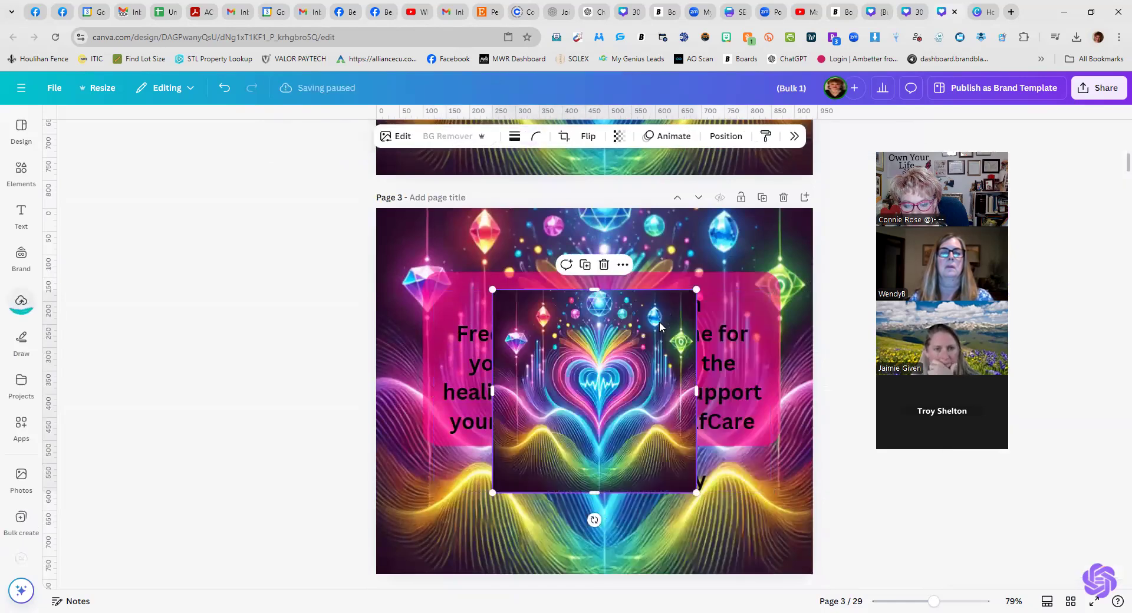
pyautogui.press('Delete')
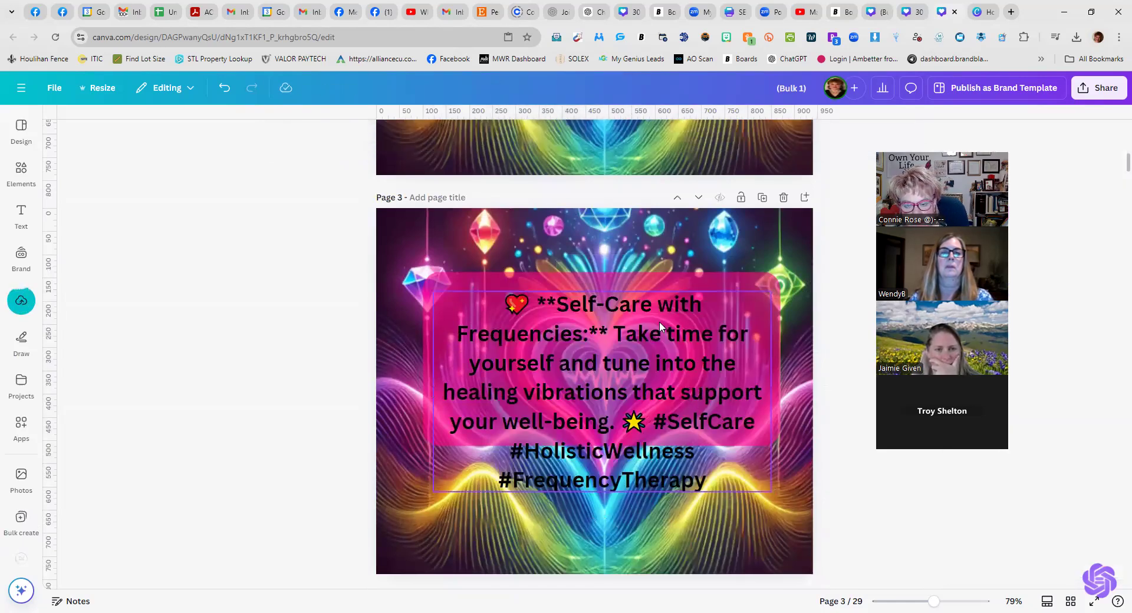
# Move page 3's text slightly up and extend the pink rectangle's lower edge to cover the last hashtag line.
pyautogui.click(655, 321)
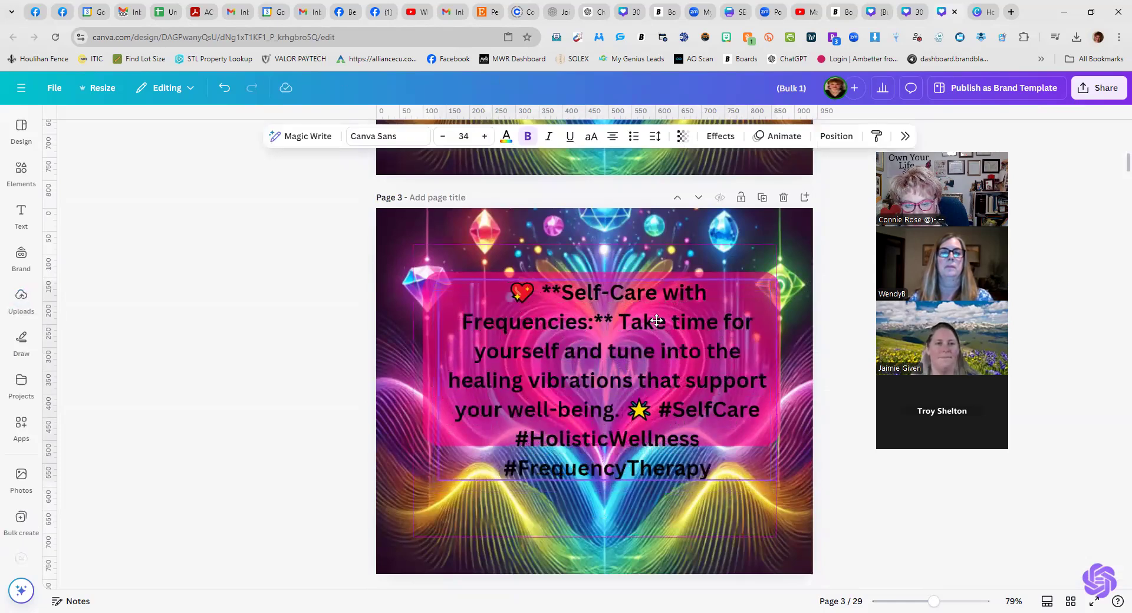
pyautogui.doubleClick(619, 323)
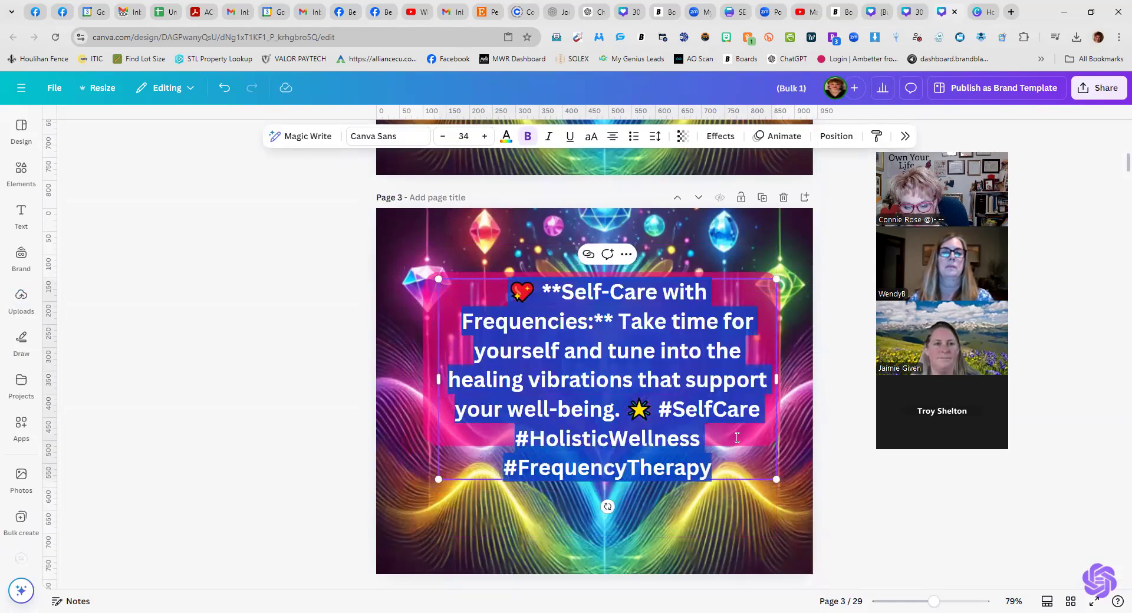
pyautogui.click(425, 413)
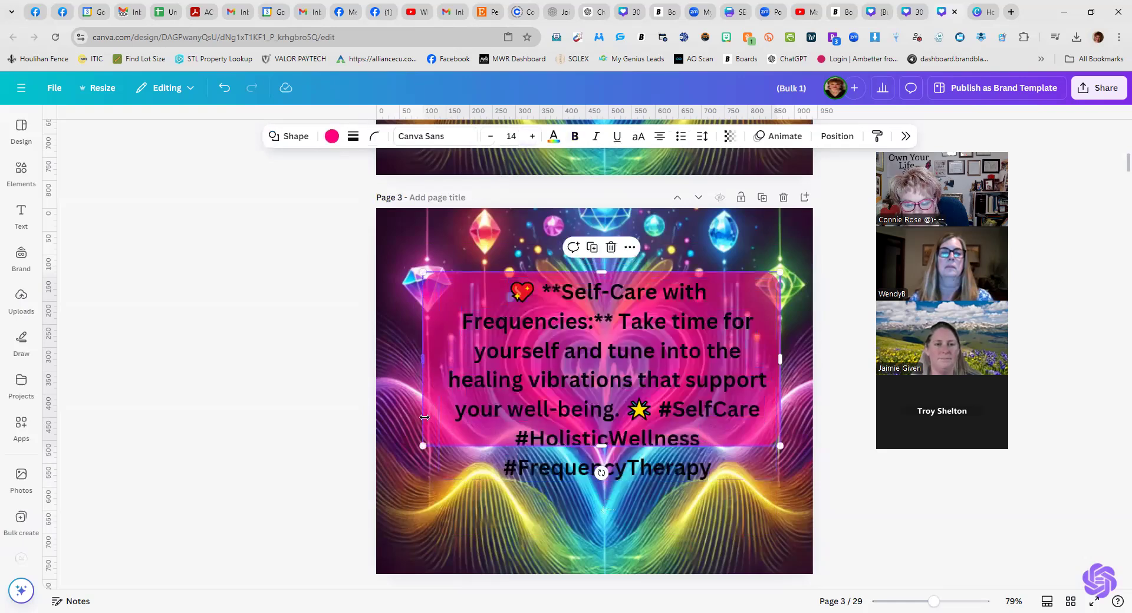
pyautogui.moveTo(440, 447); pyautogui.dragTo(440, 494)
# Change the color of all of page 3's text to white.
pyautogui.click(555, 416)
pyautogui.click(555, 416)
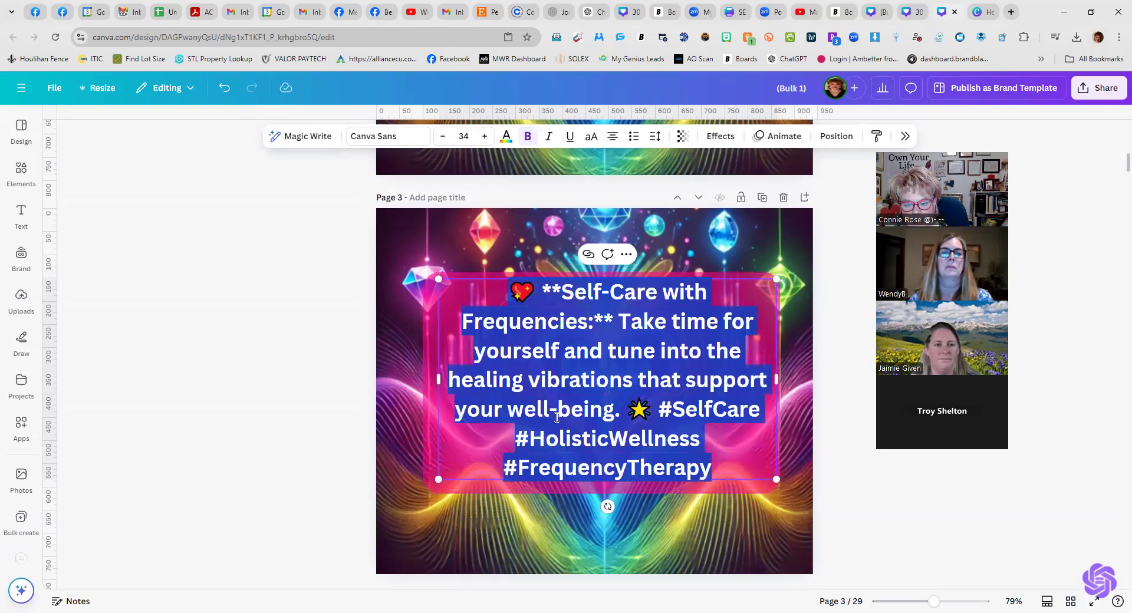
pyautogui.click(506, 136)
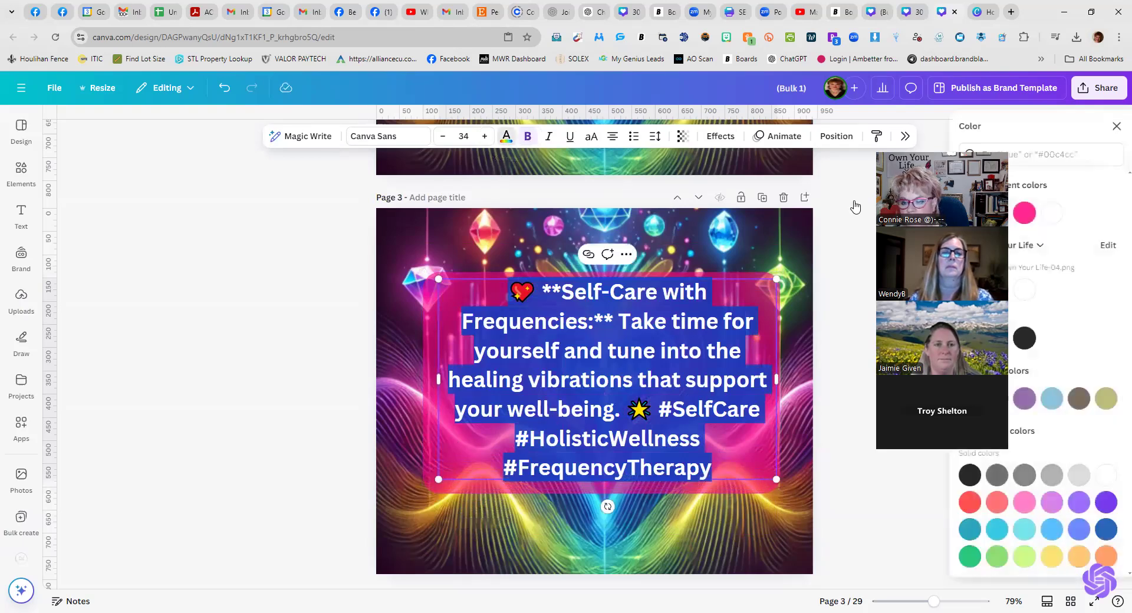
pyautogui.click(803, 362)
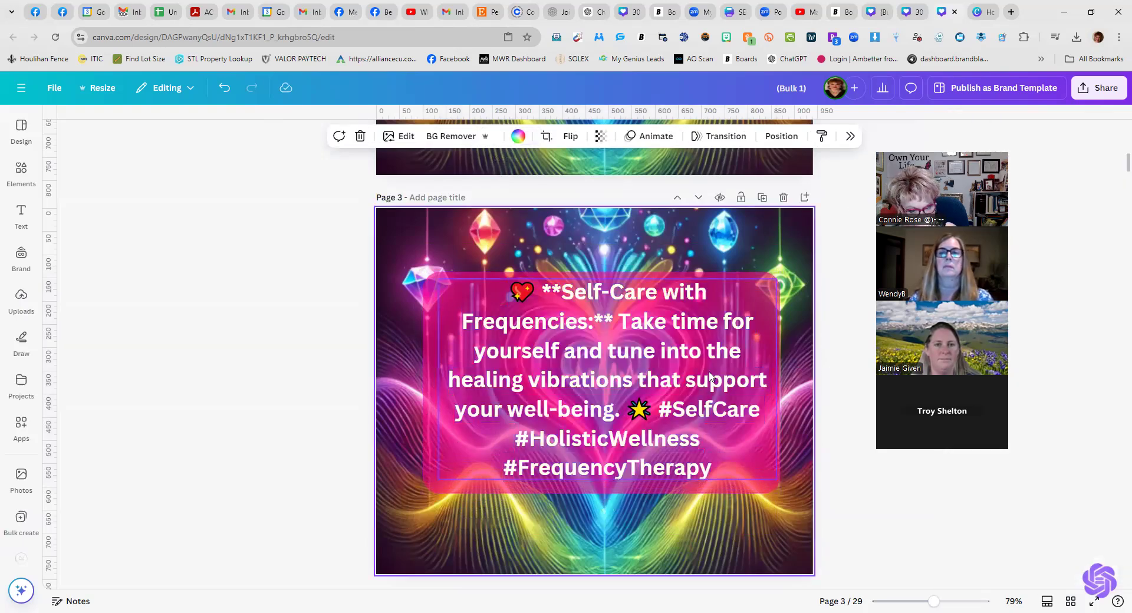
# Put #EnergyBalance on its own line on page 2 and extend the pink rectangle's lower edge to cover it.
pyautogui.scroll(8, 722, 377)
pyautogui.scroll(4, 695, 368)
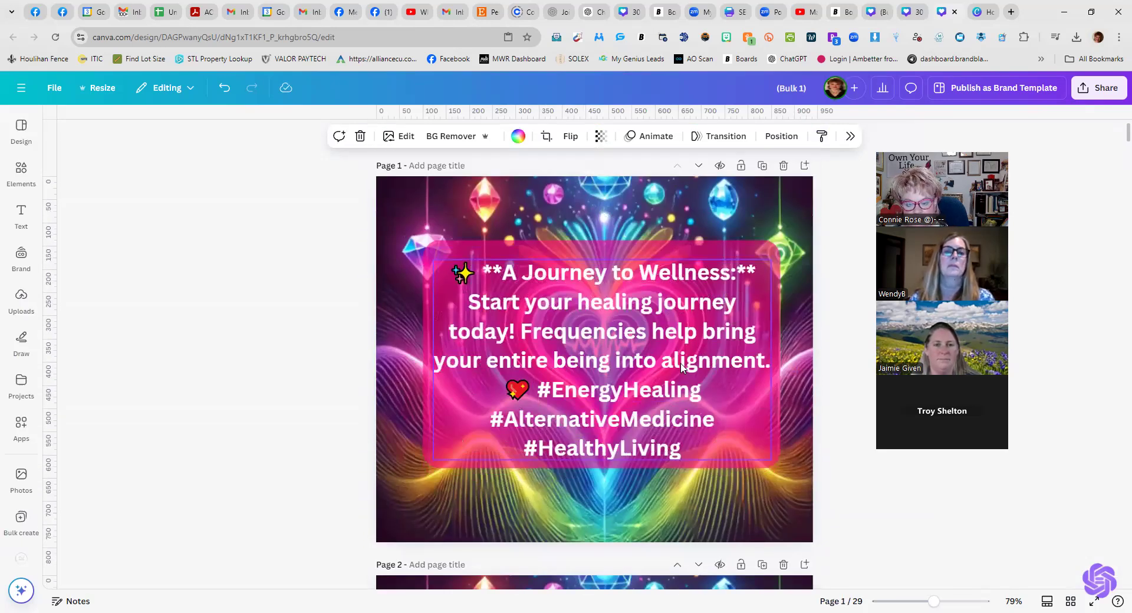
pyautogui.scroll(-6, 681, 366)
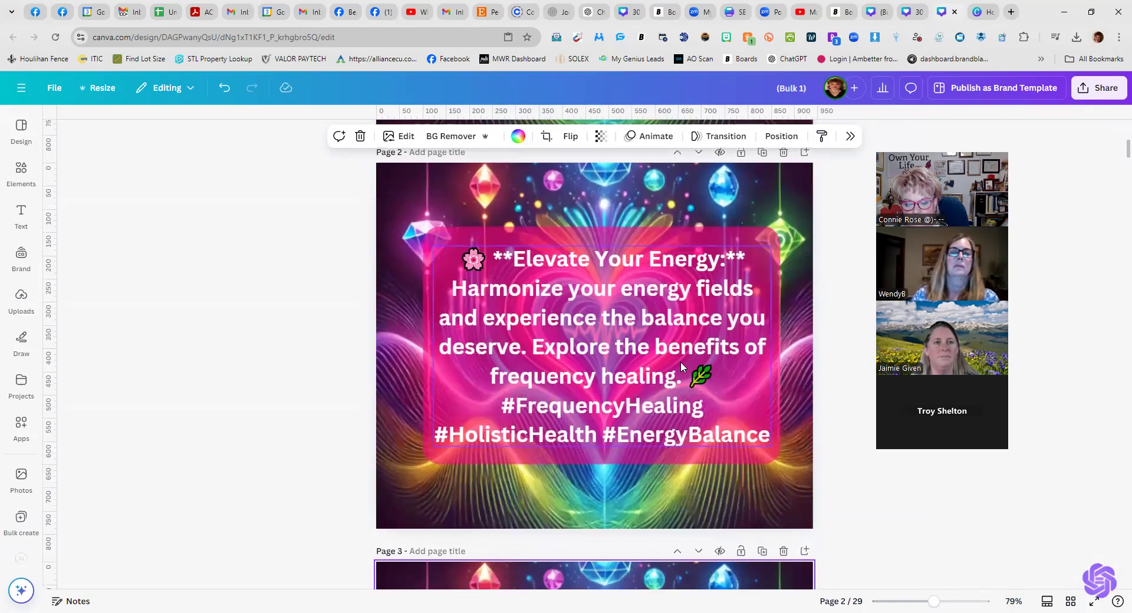
pyautogui.scroll(-1, 681, 365)
pyautogui.click(610, 382)
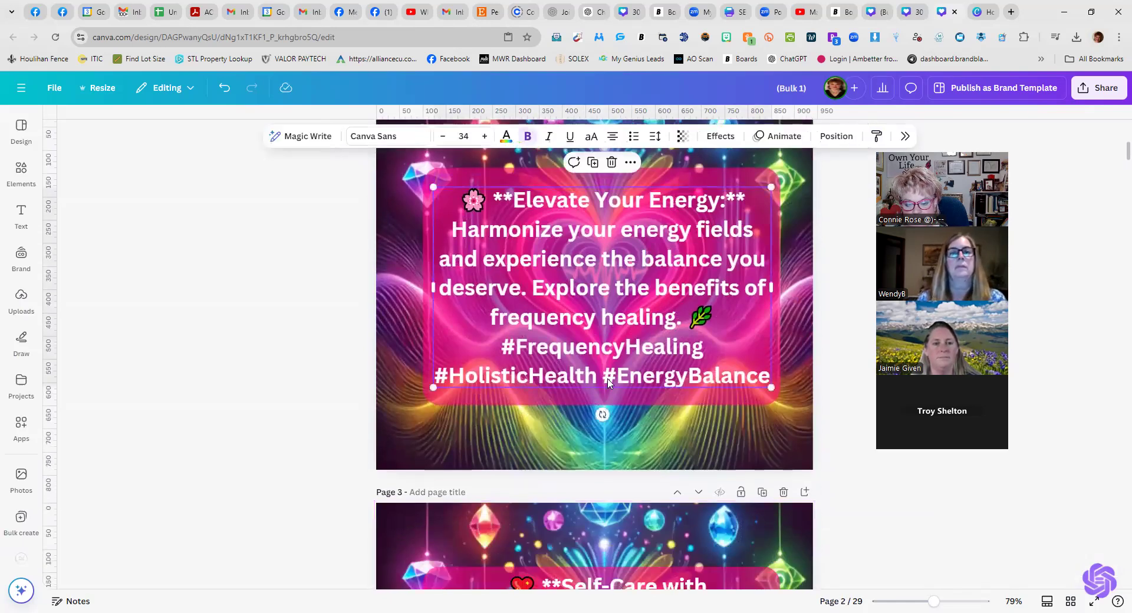
pyautogui.doubleClick(602, 380)
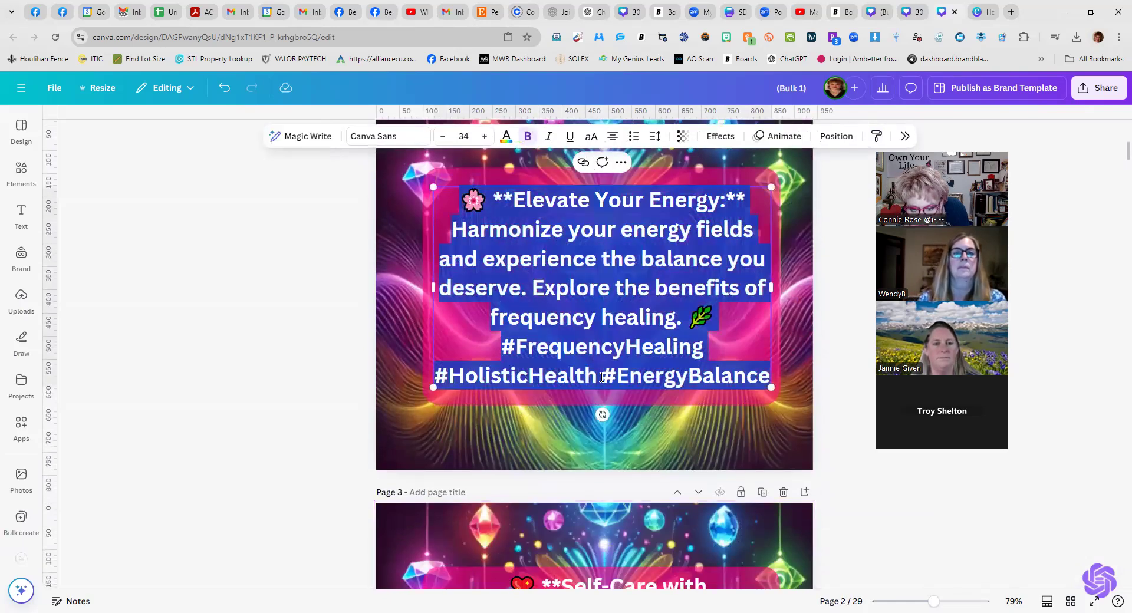
pyautogui.click(600, 377)
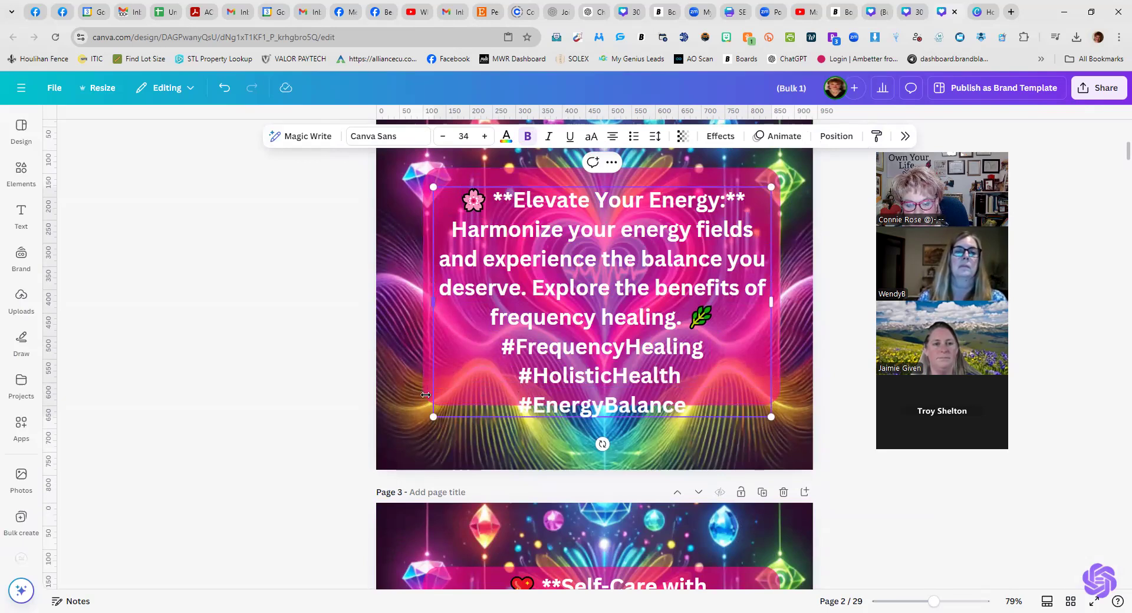
pyautogui.click(423, 379)
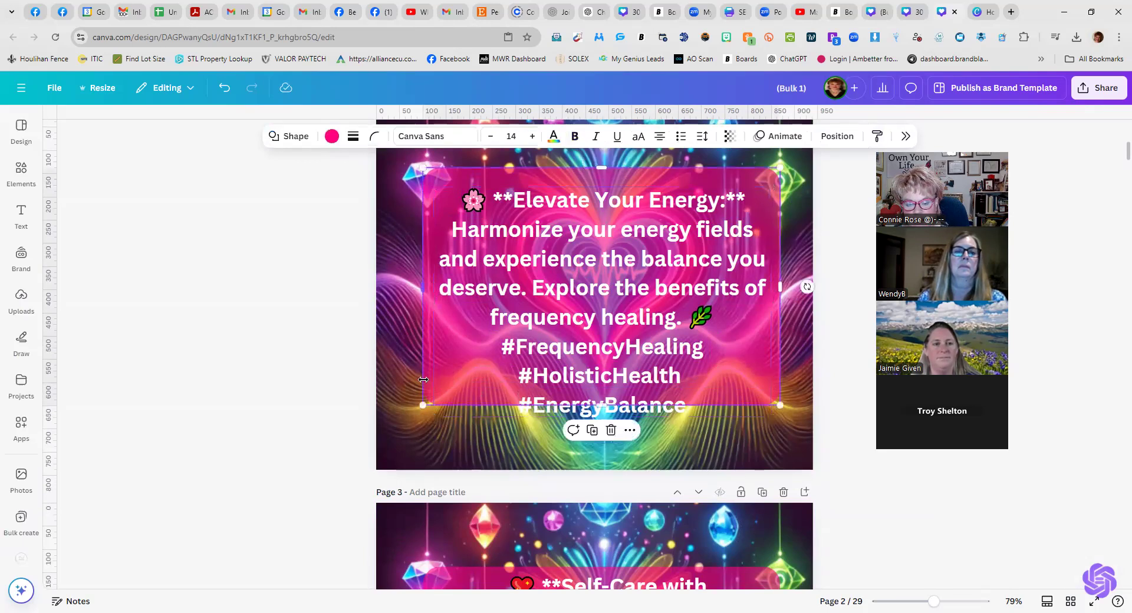
pyautogui.moveTo(493, 403); pyautogui.dragTo(493, 428)
# Insert a line break before #SelfCare in page 3's text so the hashtags start on a new line.
pyautogui.scroll(-5, 493, 428)
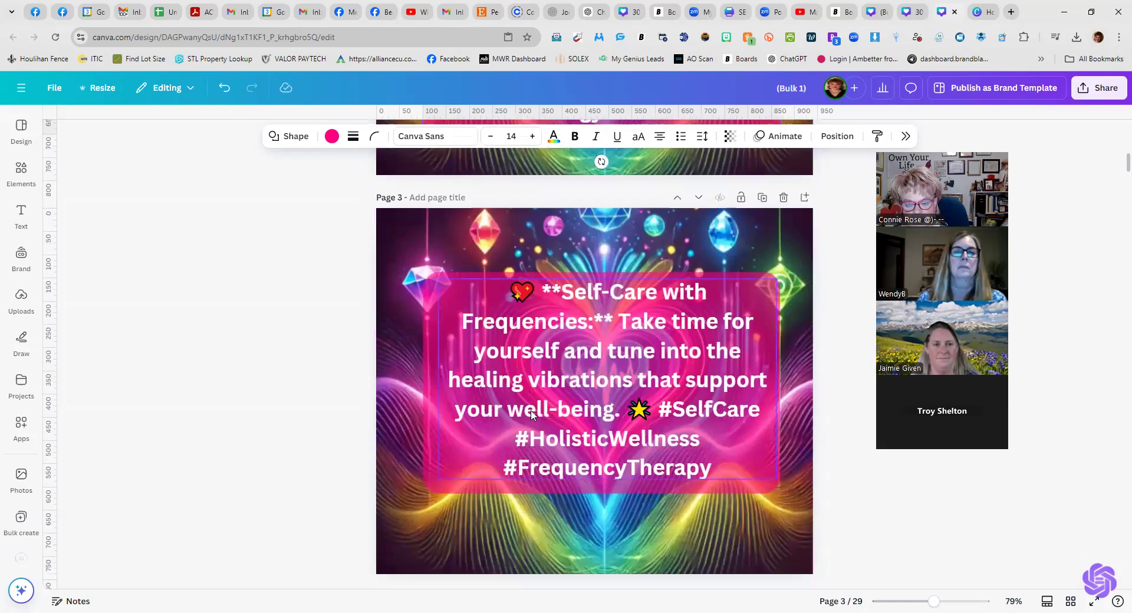
pyautogui.scroll(-2, 531, 410)
pyautogui.click(657, 293)
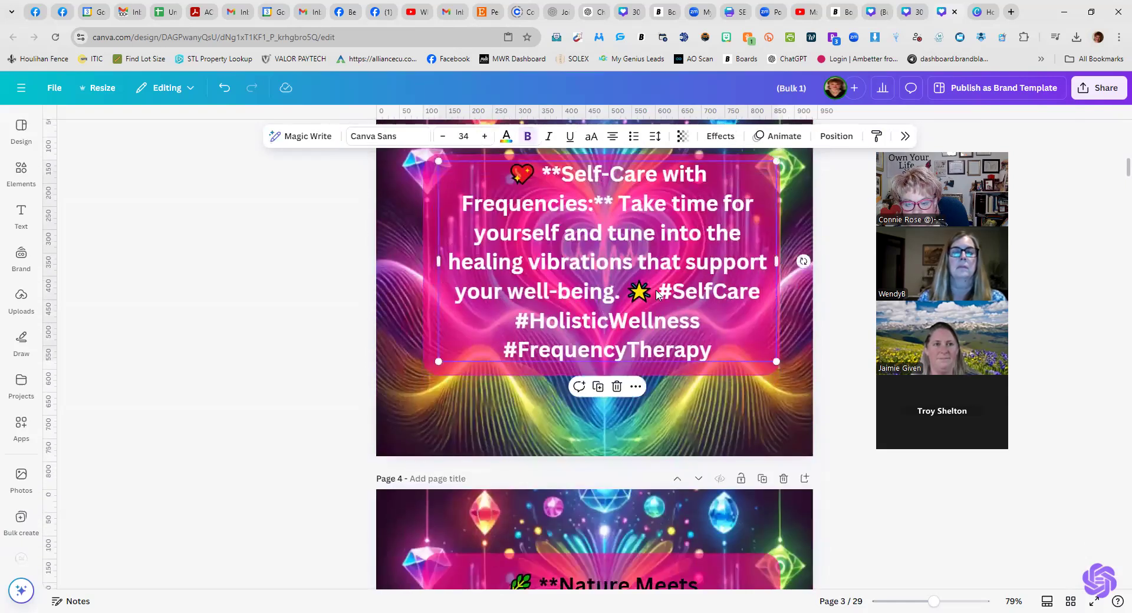
pyautogui.doubleClick(657, 293)
pyautogui.click(657, 292)
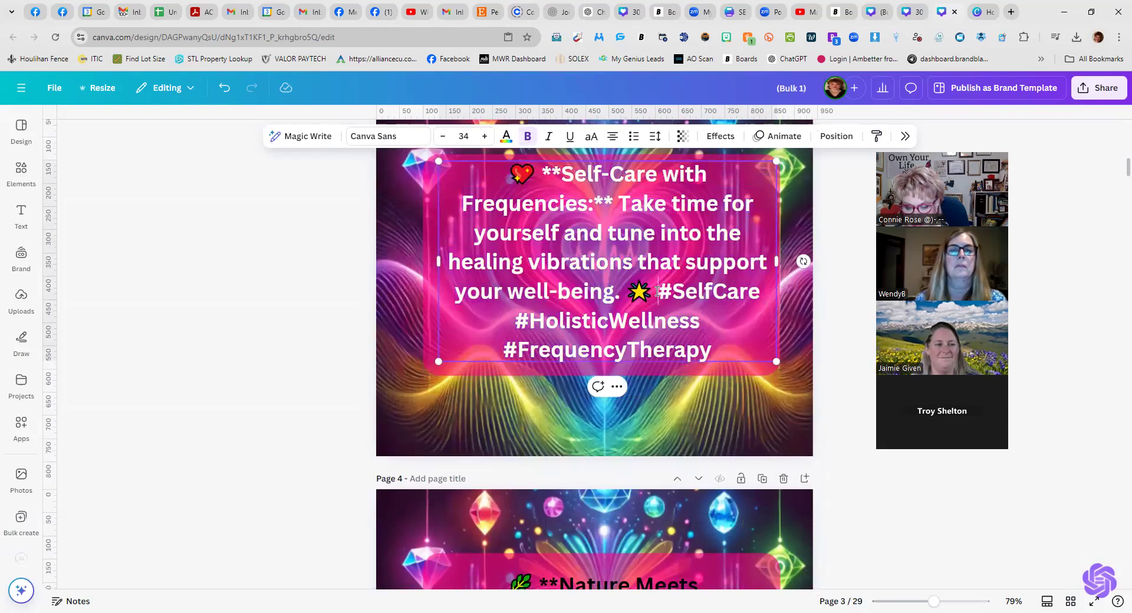
pyautogui.press('Return')
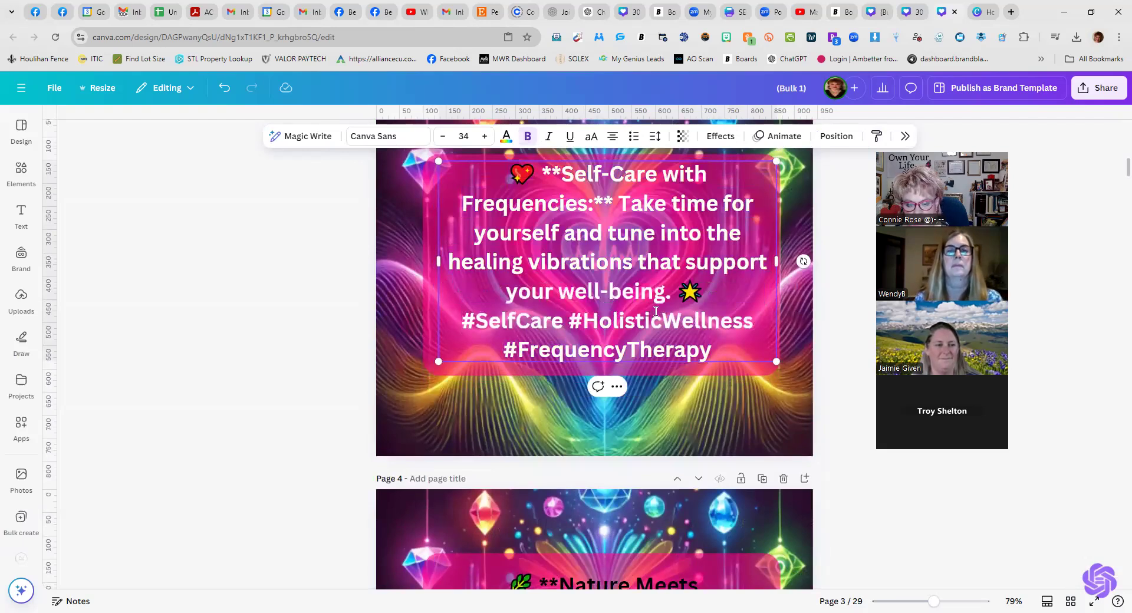
# Extend the lower edge of page 4's pink rectangle until it covers the #BodyMindSoul line.
pyautogui.scroll(3, 656, 310)
pyautogui.scroll(6, 682, 397)
pyautogui.scroll(1, 682, 397)
pyautogui.scroll(-9, 681, 398)
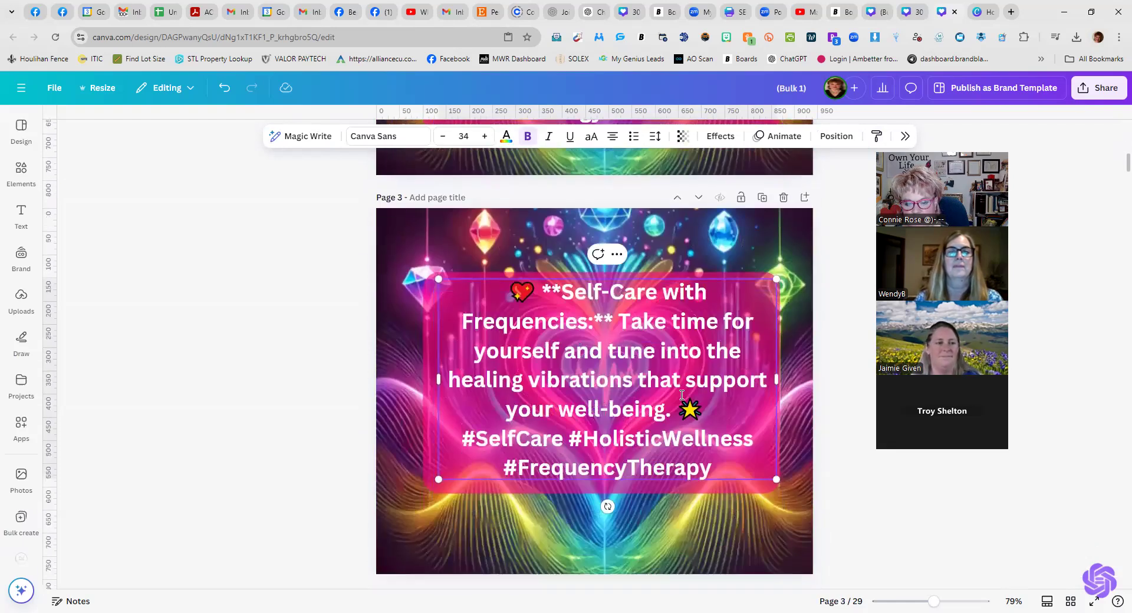
pyautogui.scroll(-3, 682, 395)
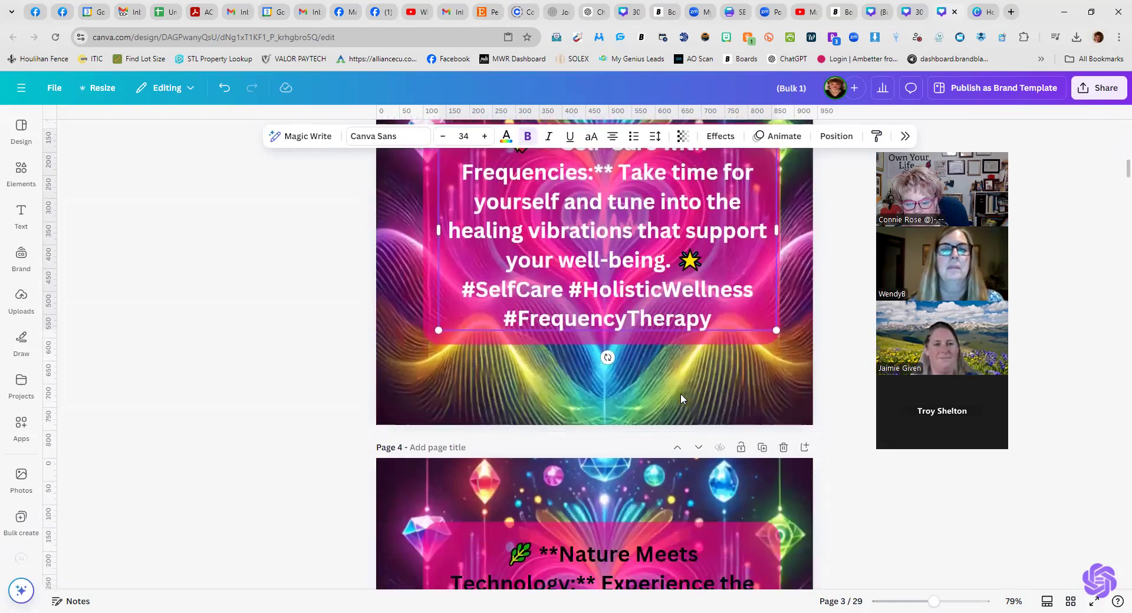
pyautogui.scroll(-4, 680, 398)
pyautogui.click(680, 385)
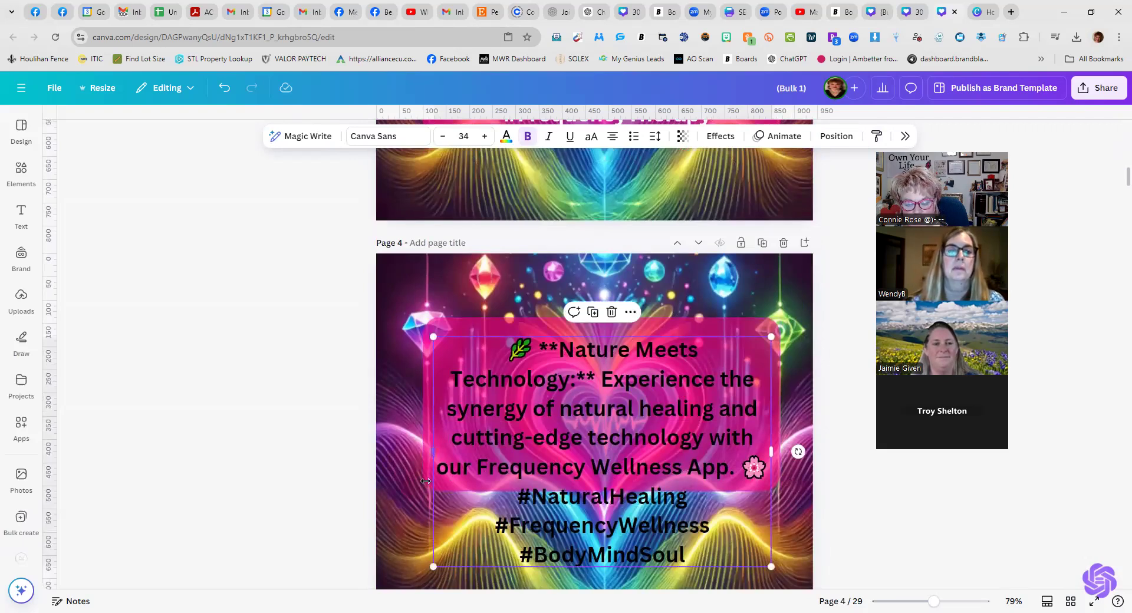
pyautogui.click(423, 483)
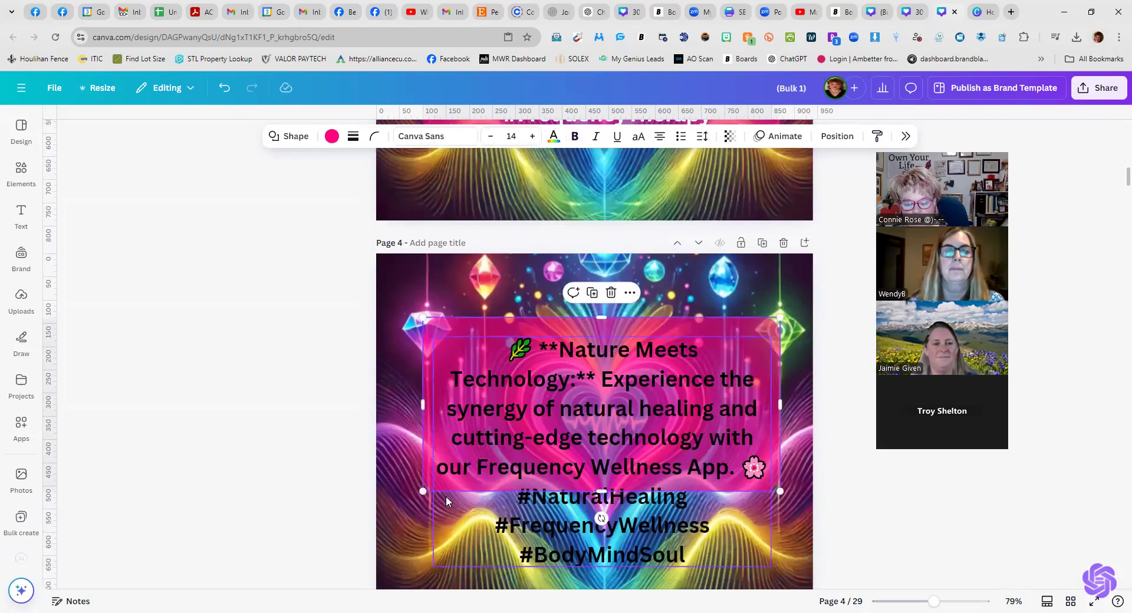
pyautogui.moveTo(449, 492); pyautogui.dragTo(451, 571)
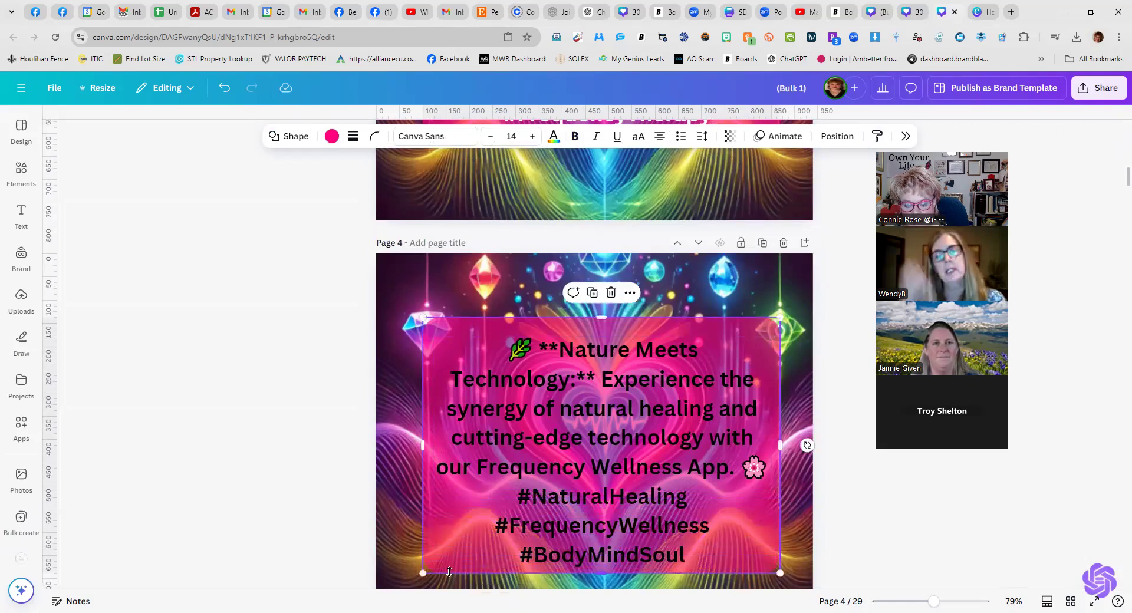
# Change the color of all of page 4's text to white and deselect the text.
pyautogui.scroll(-2, 690, 445)
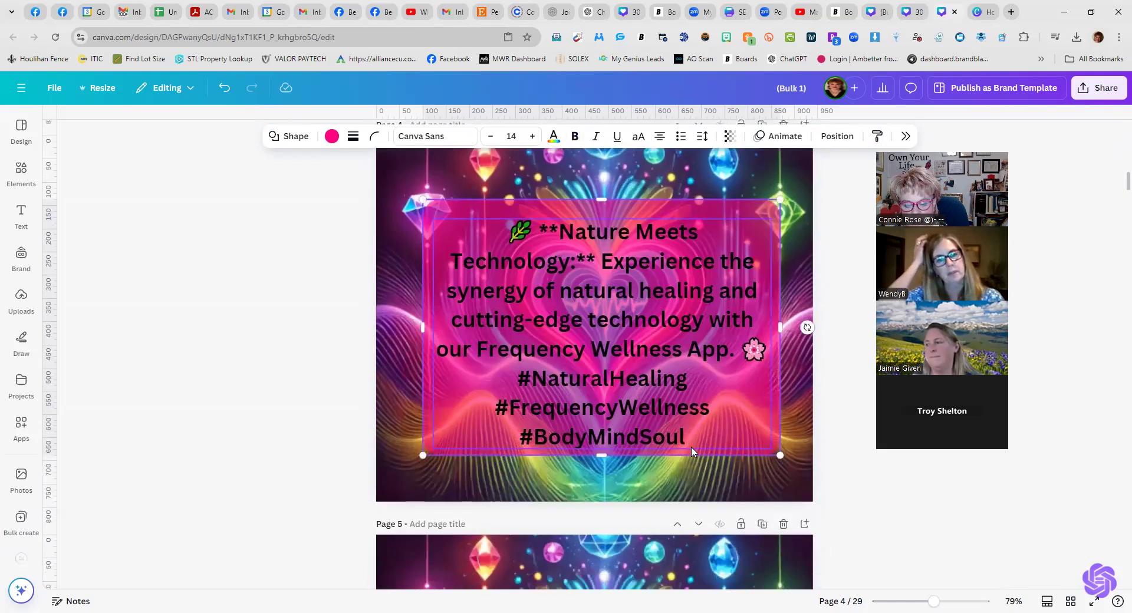
pyautogui.click(646, 344)
pyautogui.click(646, 345)
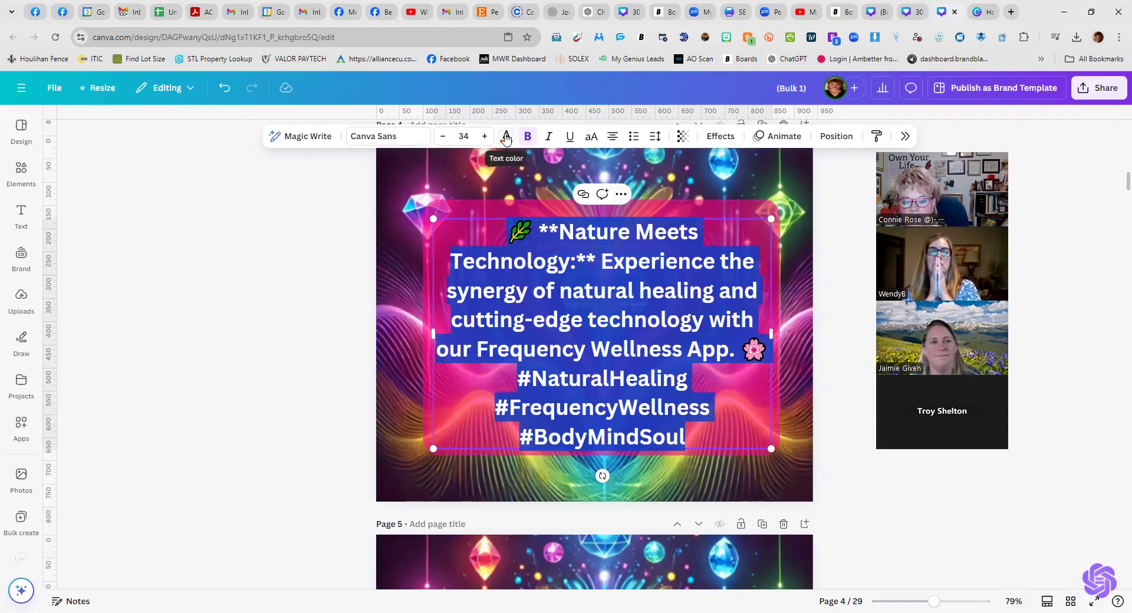
pyautogui.click(506, 137)
pyautogui.click(1041, 213)
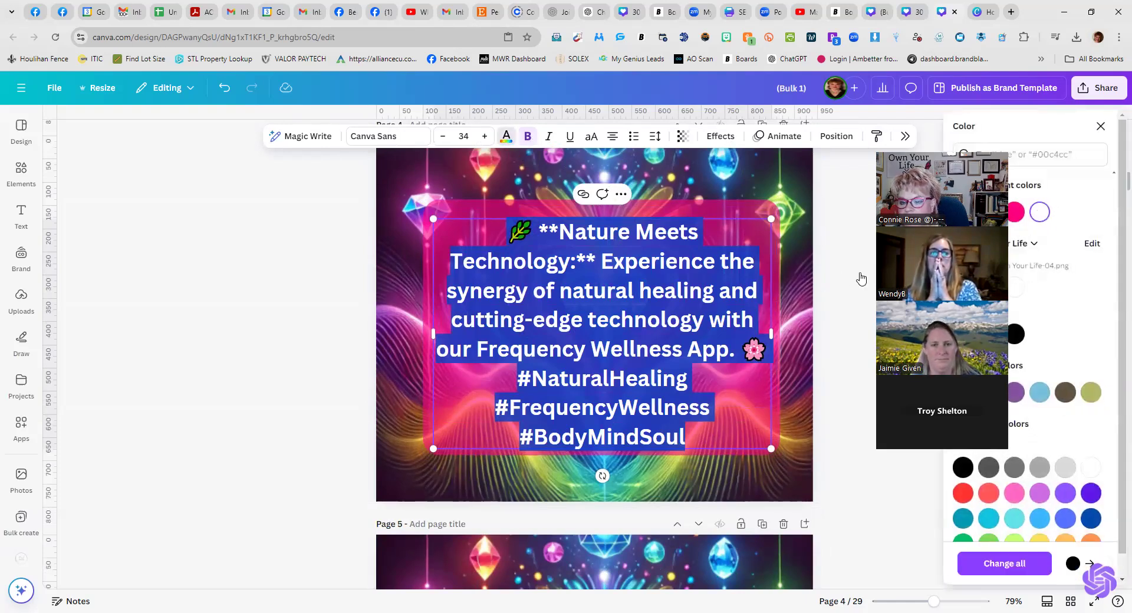
pyautogui.click(799, 280)
pyautogui.click(799, 281)
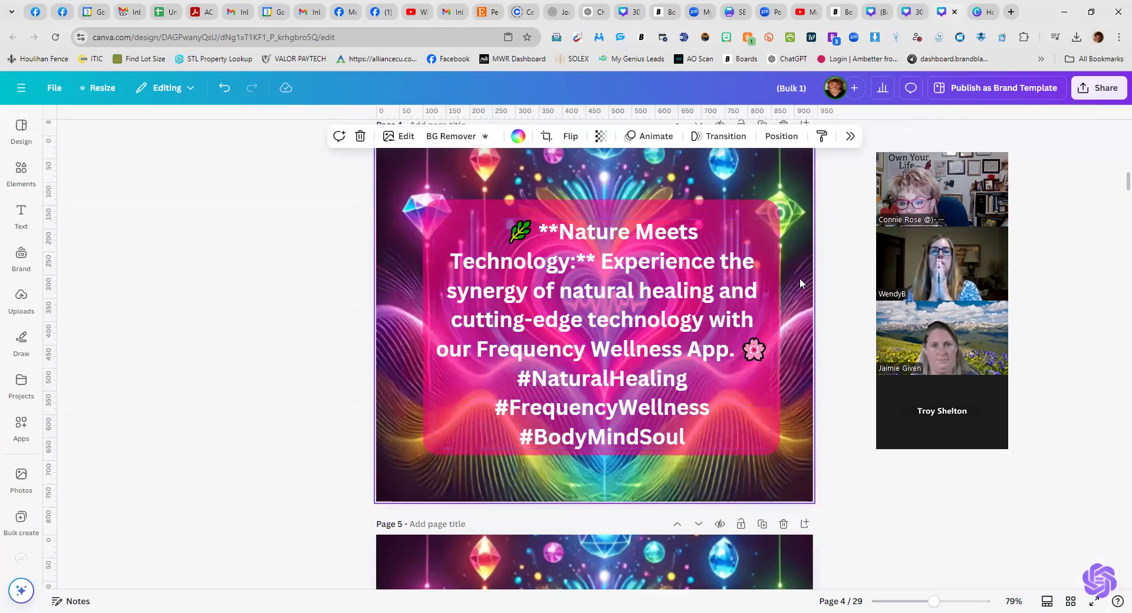
# Create a public template link for the design and copy it.
pyautogui.scroll(-3, 799, 277)
pyautogui.scroll(2, 799, 278)
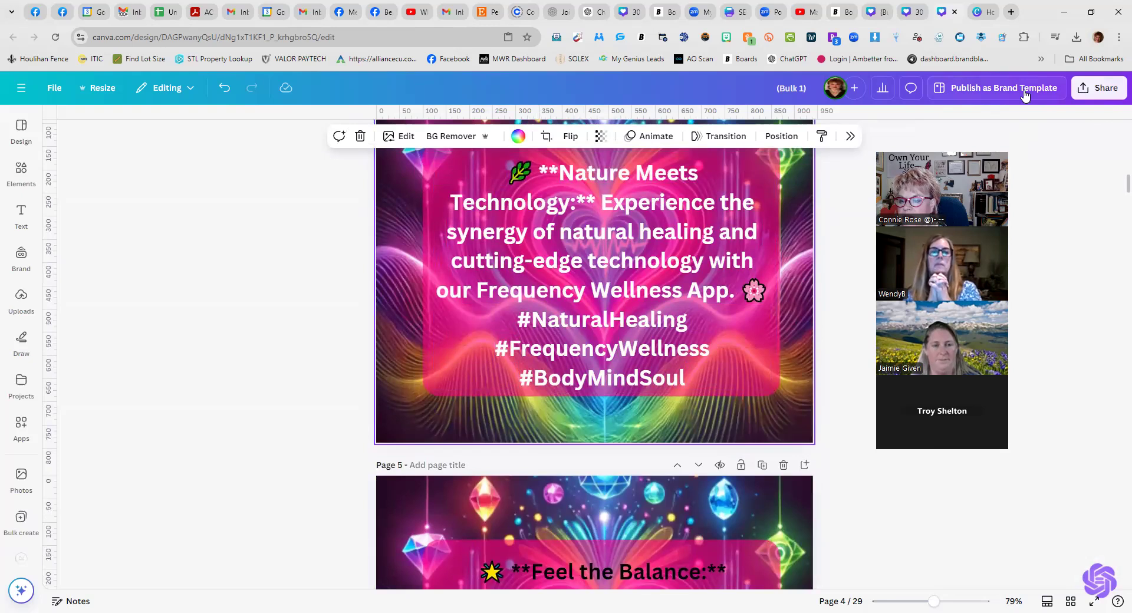
pyautogui.click(1099, 88)
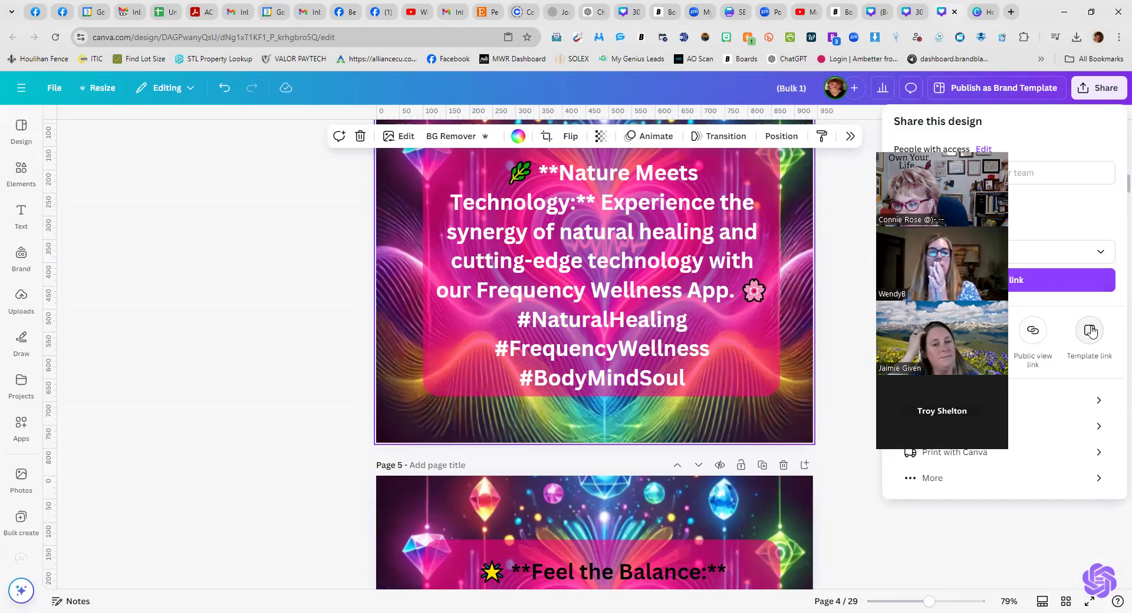
pyautogui.click(1089, 331)
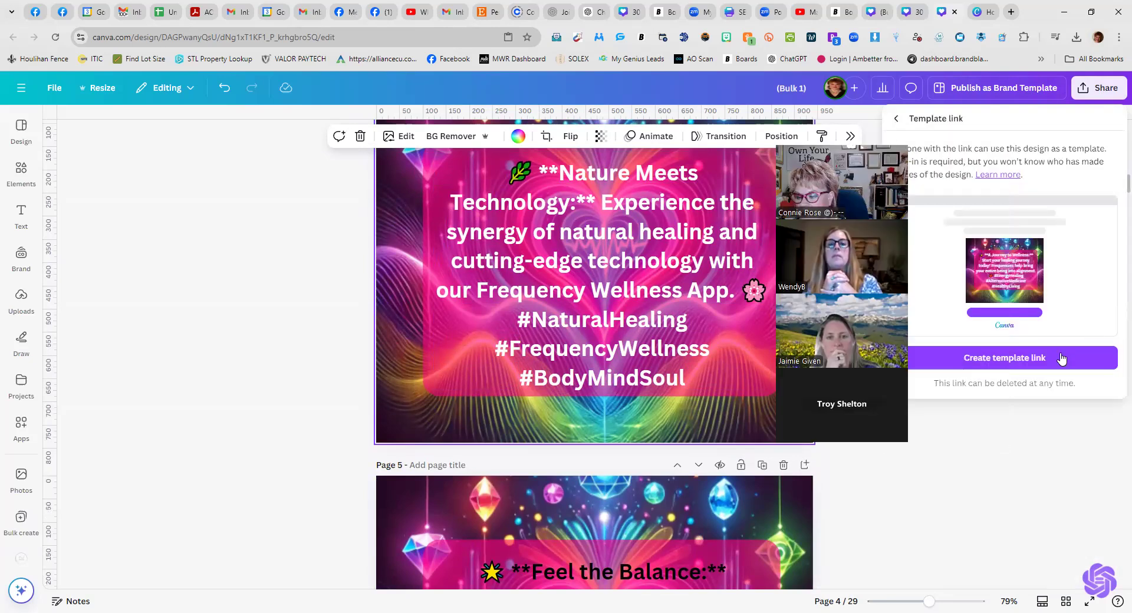
pyautogui.click(1056, 357)
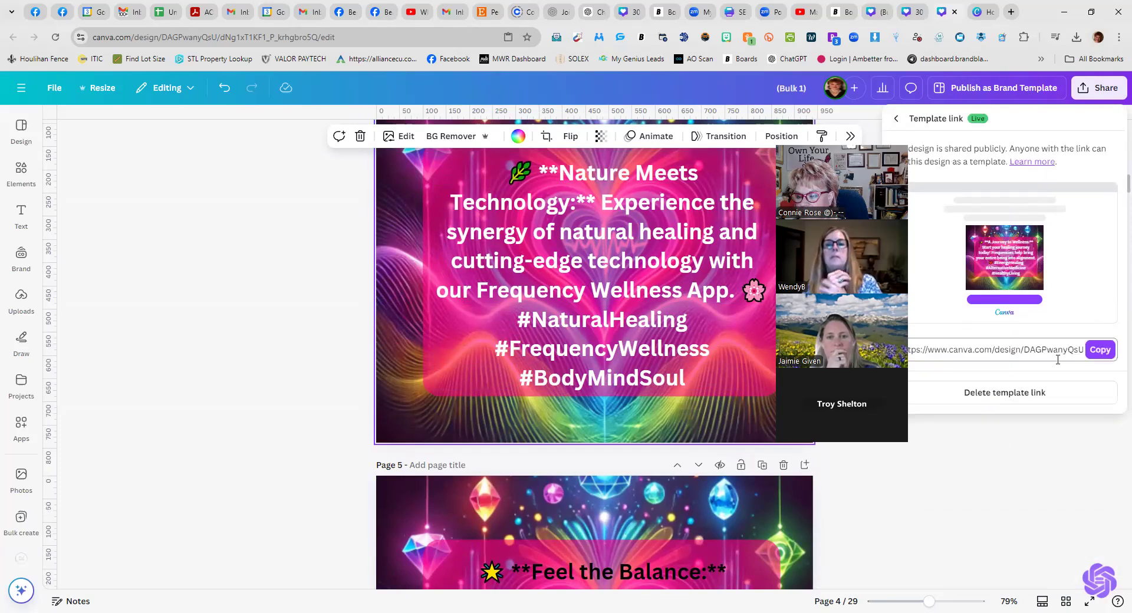
pyautogui.click(1097, 350)
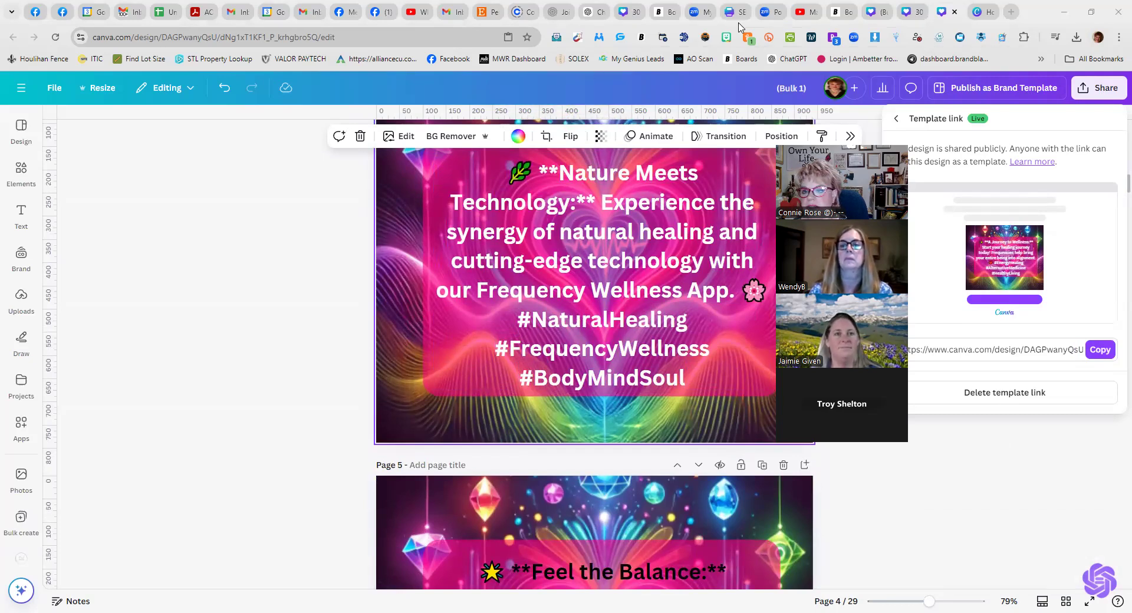
# Switch to Boards, close the SEFI Dots description and open the Social Media folder of the Solex board.
pyautogui.click(664, 12)
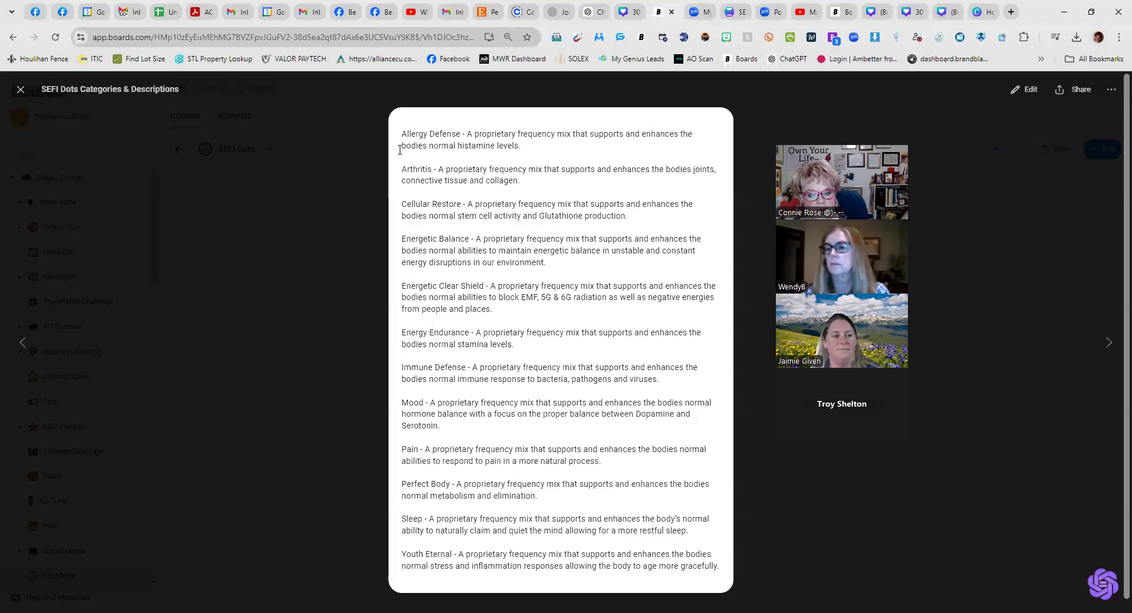
pyautogui.click(990, 175)
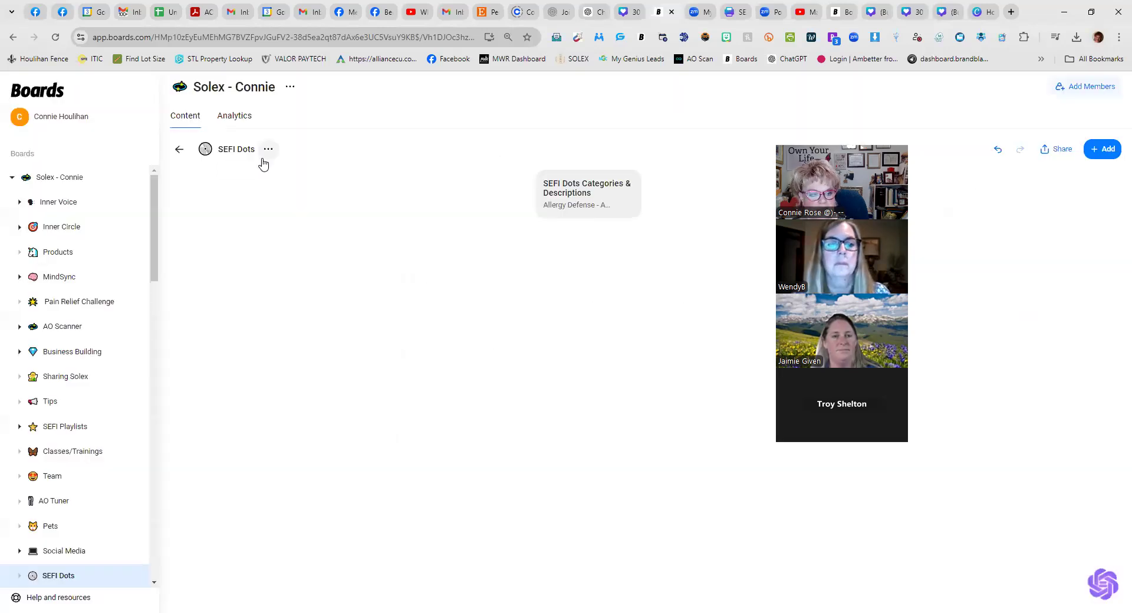
pyautogui.click(59, 178)
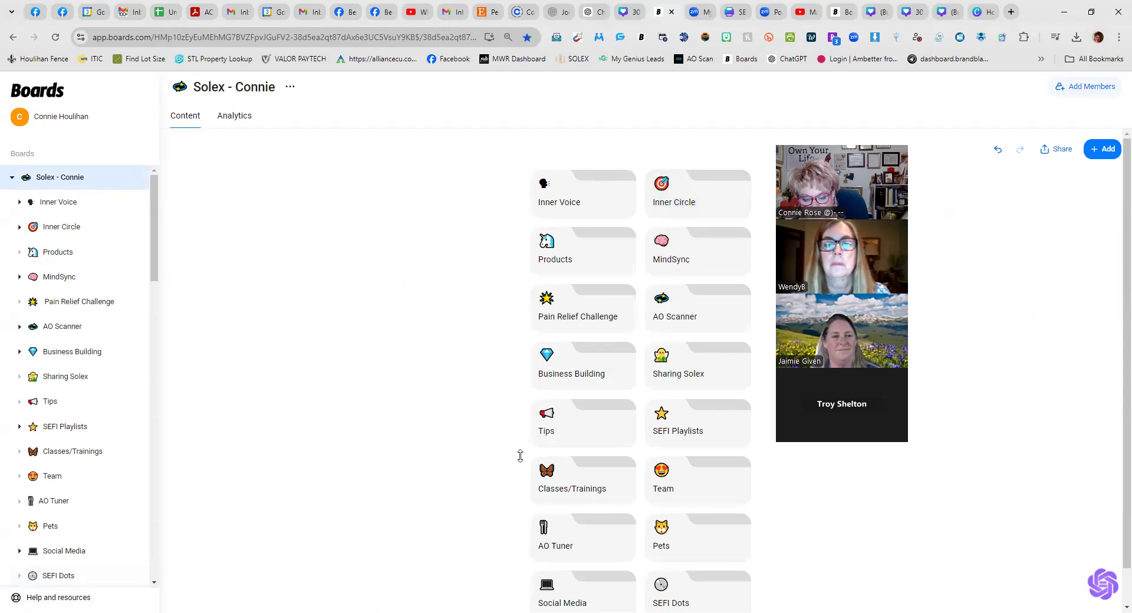
pyautogui.scroll(-1, 601, 548)
pyautogui.click(578, 561)
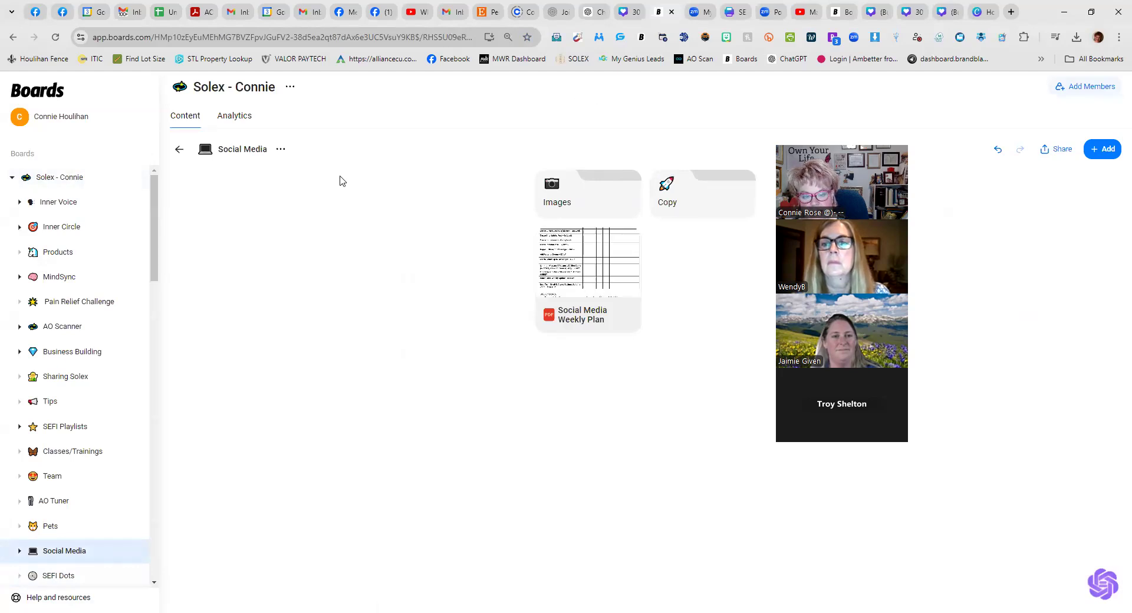
# Add the copied Canva template link as a new link item in the Social Media folder.
pyautogui.click(1101, 149)
pyautogui.click(1049, 219)
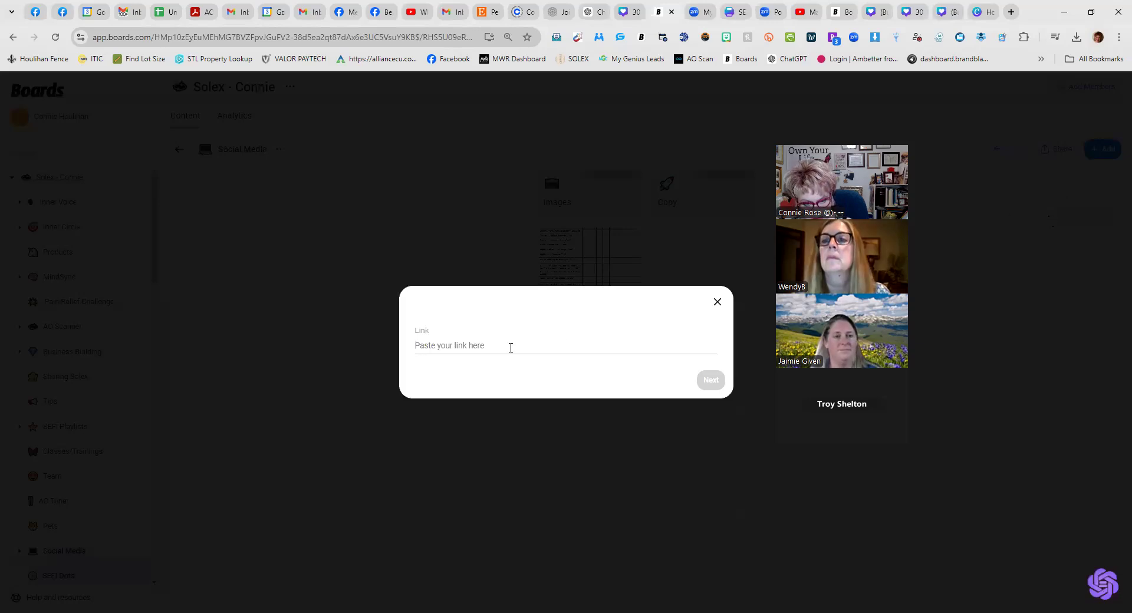
pyautogui.hotkey('ctrl', 'v')
pyautogui.click(710, 396)
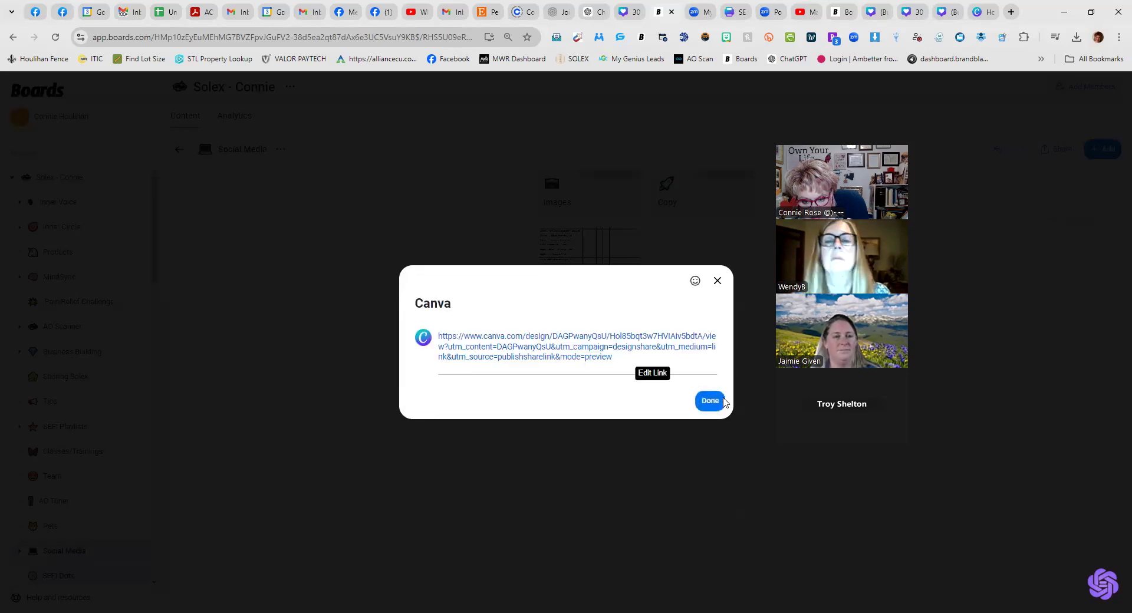
pyautogui.click(711, 401)
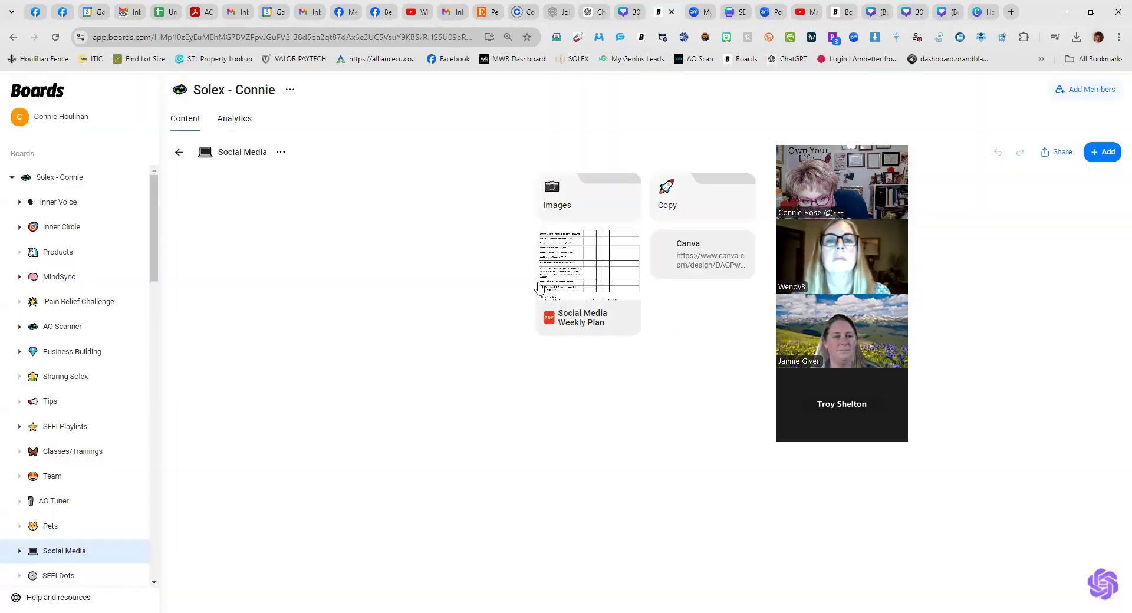
# Back in the Canva design, change all of page 5's text to white and extend its pink rectangle's lower edge to cover #HolisticLiving.
pyautogui.click(945, 14)
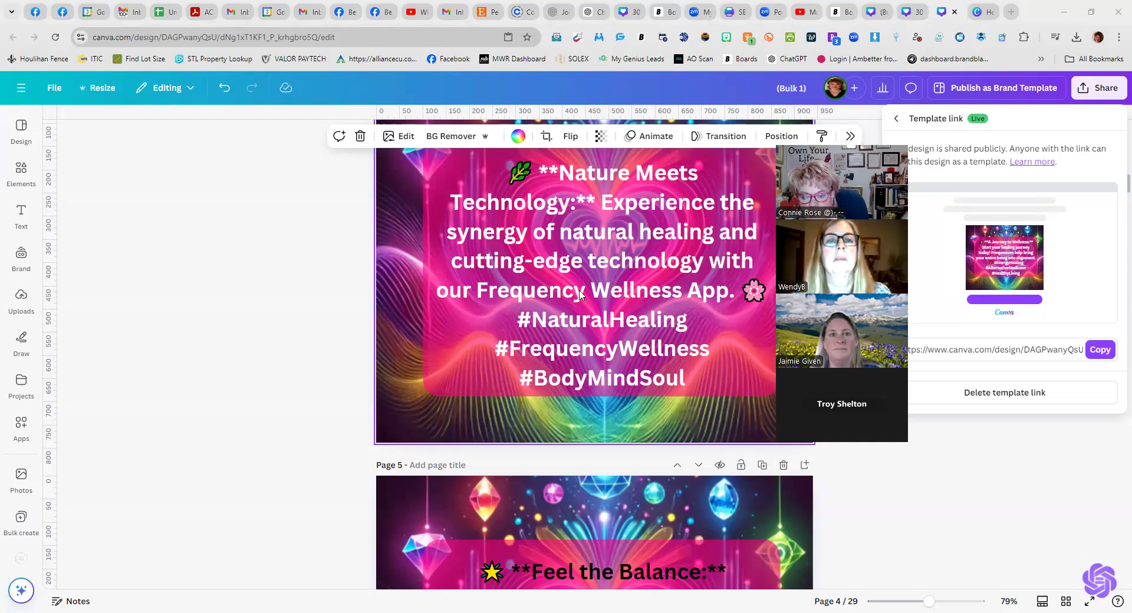
pyautogui.scroll(-5, 532, 382)
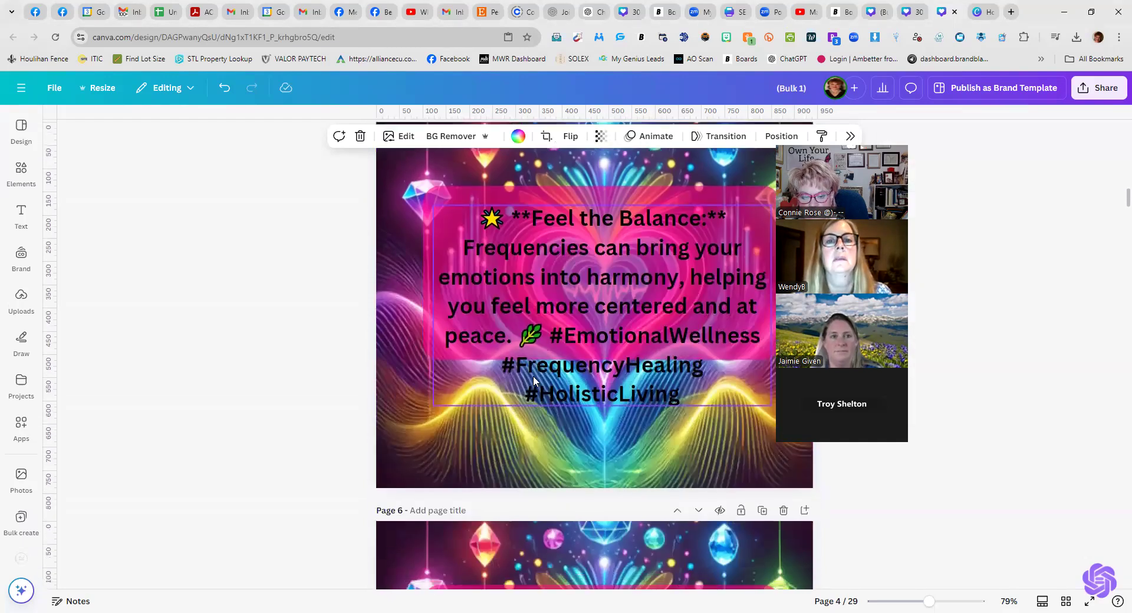
pyautogui.click(490, 224)
pyautogui.hotkey('ctrl', 'a')
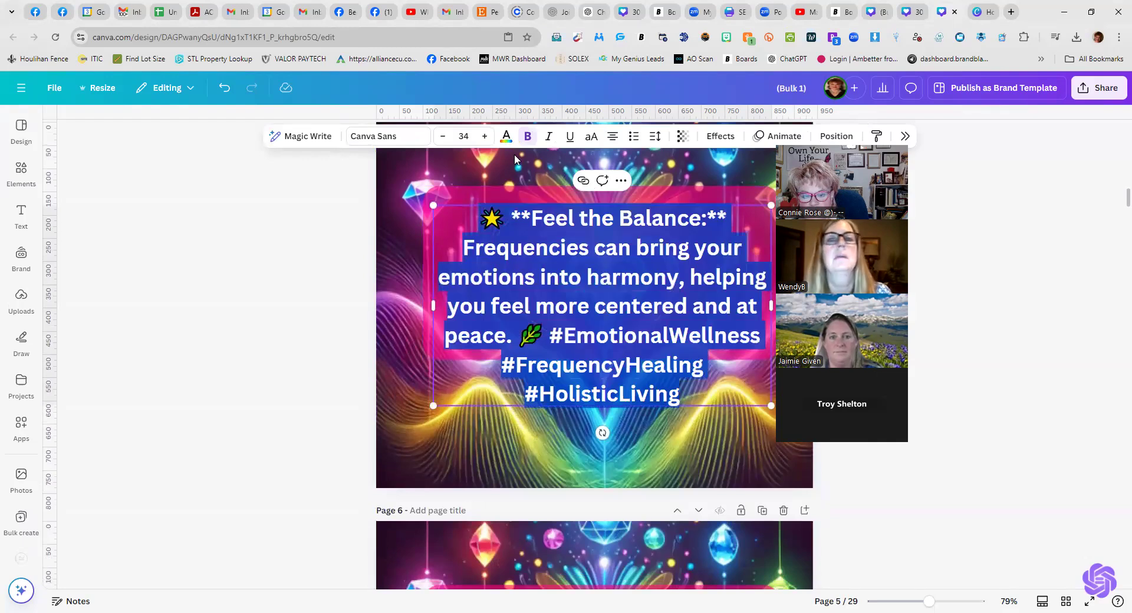
pyautogui.click(505, 136)
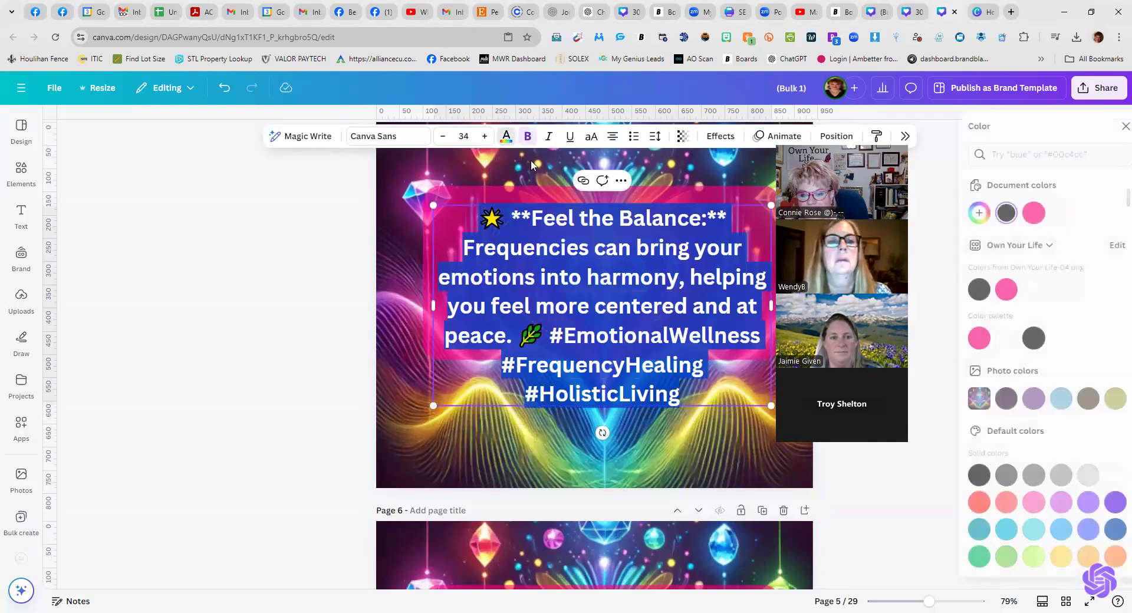
pyautogui.click(1017, 288)
pyautogui.click(702, 426)
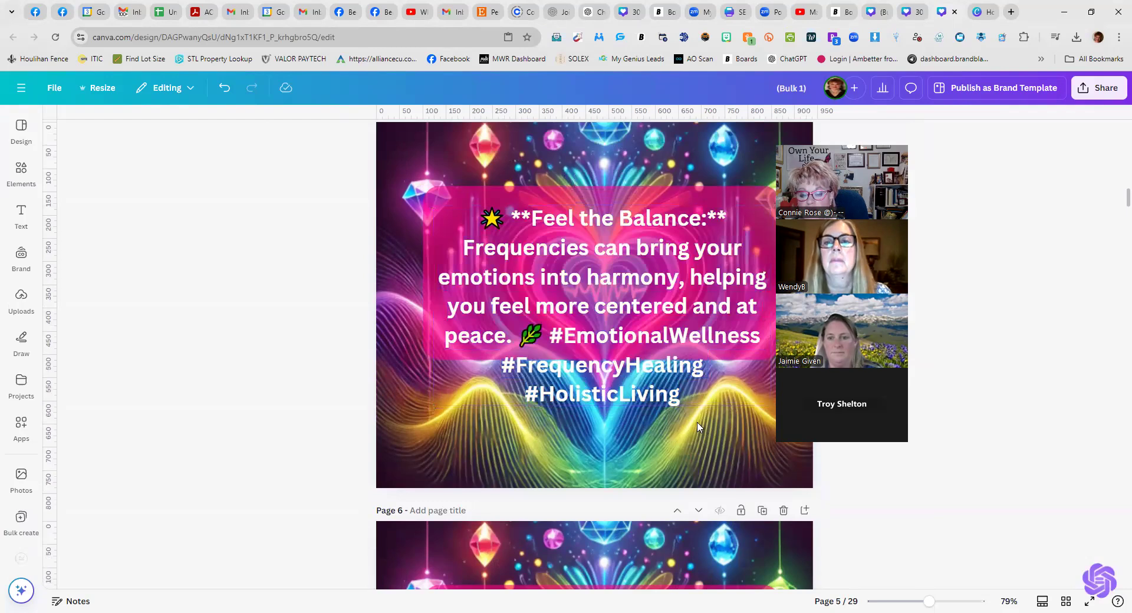
pyautogui.click(431, 356)
pyautogui.moveTo(439, 359); pyautogui.dragTo(442, 420)
# Start new lines at #StressRelief and #CalmMind on page 6 and extend the pink rectangle's lower edge to cover them.
pyautogui.scroll(-5, 455, 430)
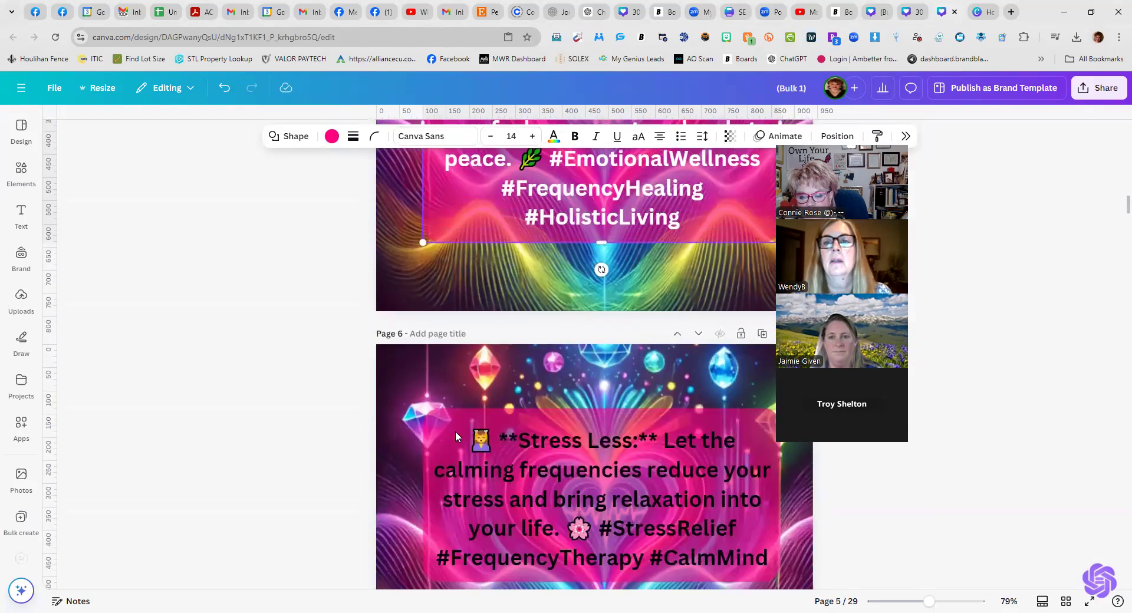
pyautogui.scroll(-1, 471, 412)
pyautogui.click(505, 376)
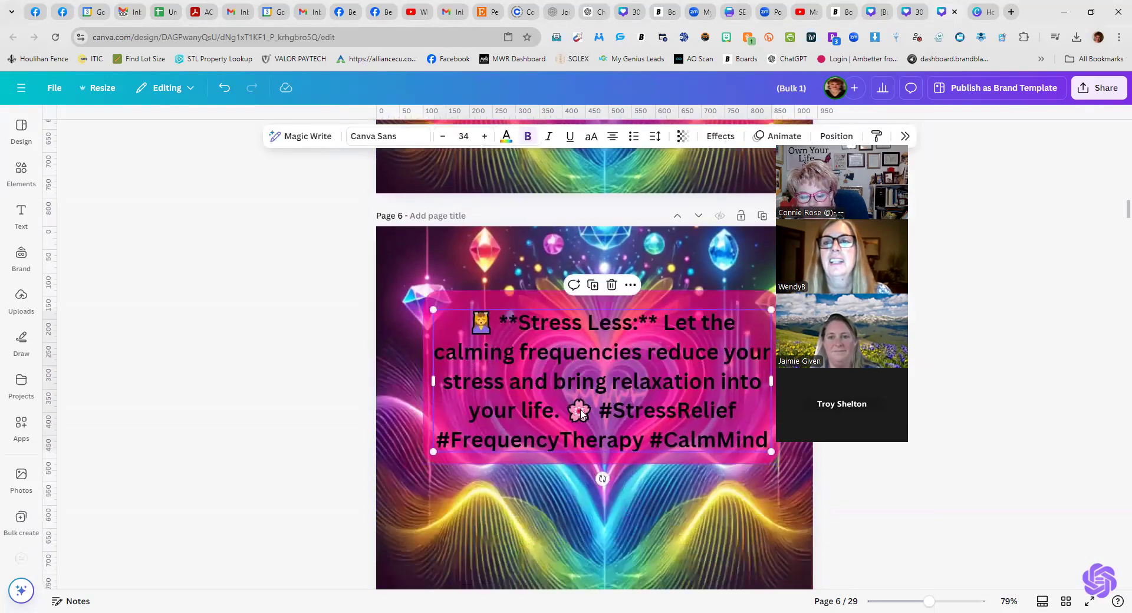
pyautogui.doubleClick(601, 413)
pyautogui.click(602, 411)
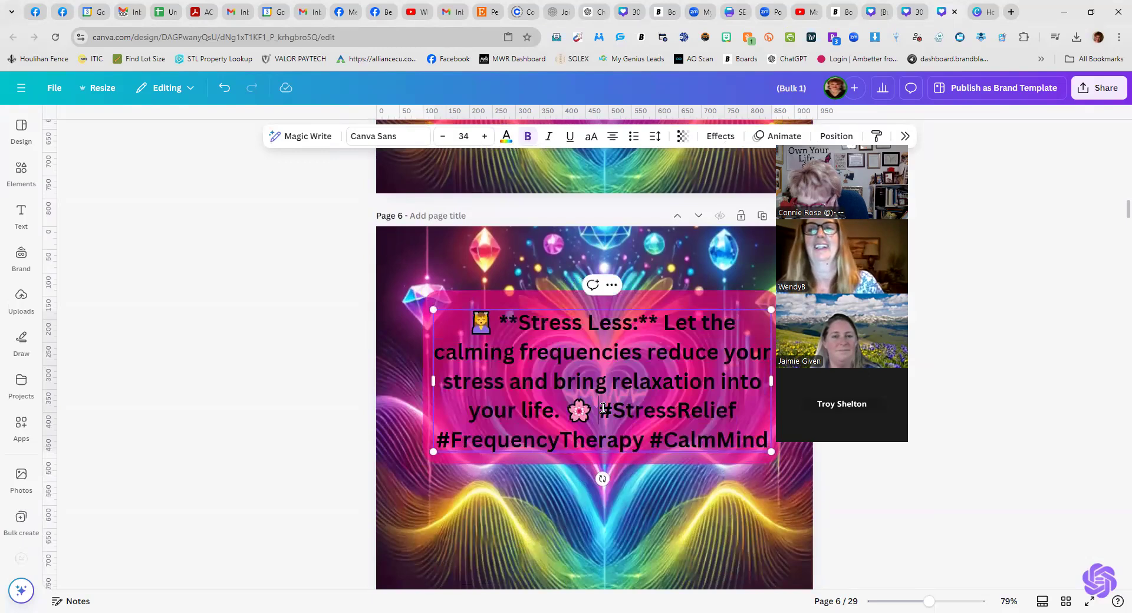
pyautogui.press('Return')
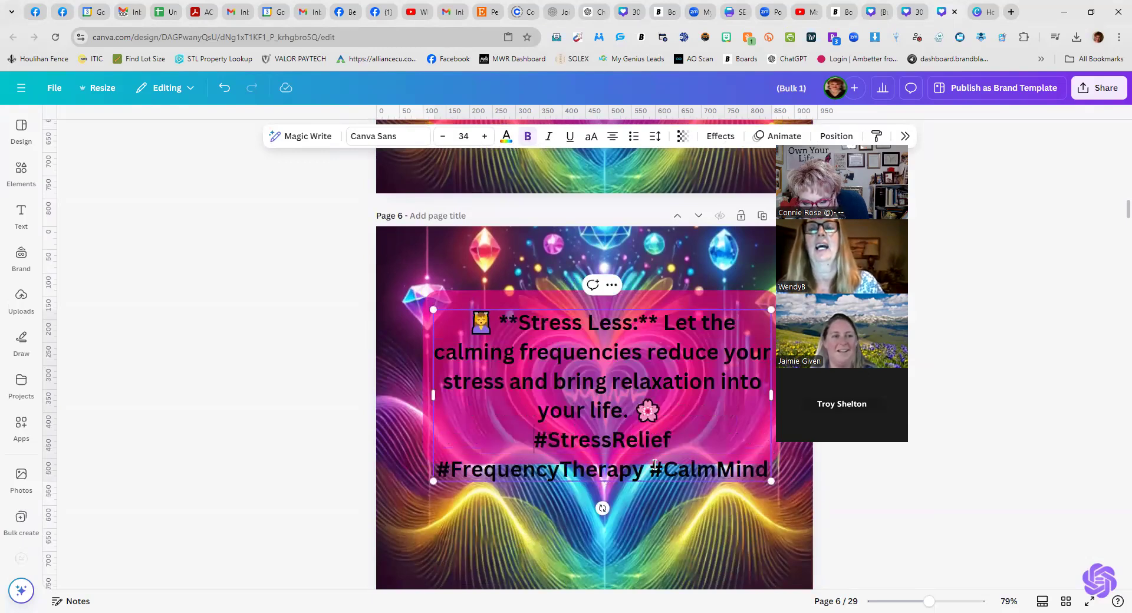
pyautogui.click(649, 467)
pyautogui.press('Return')
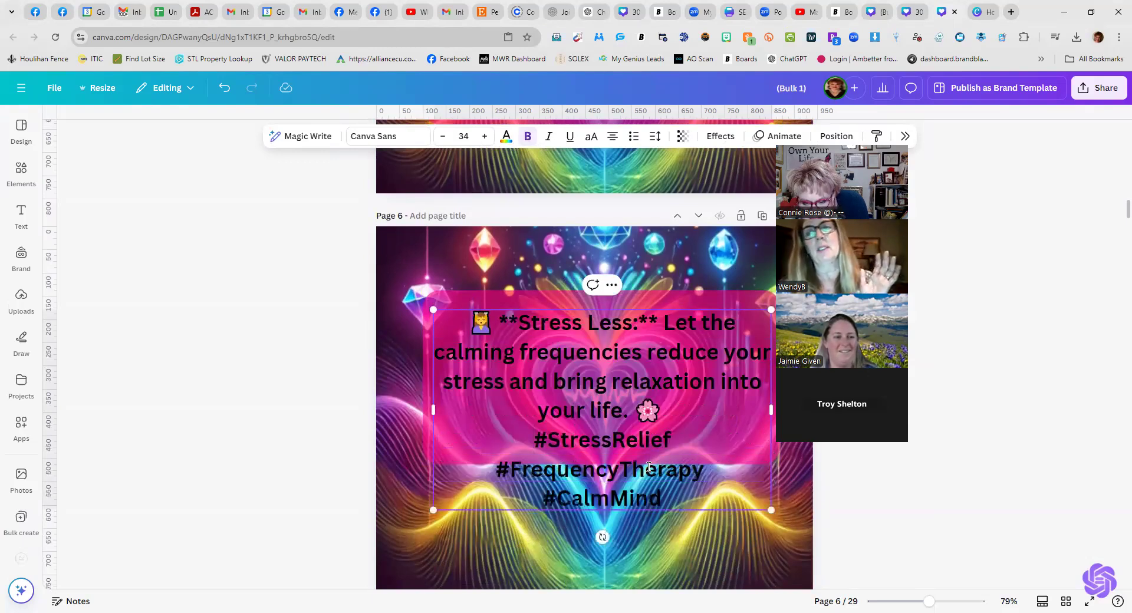
pyautogui.click(550, 306)
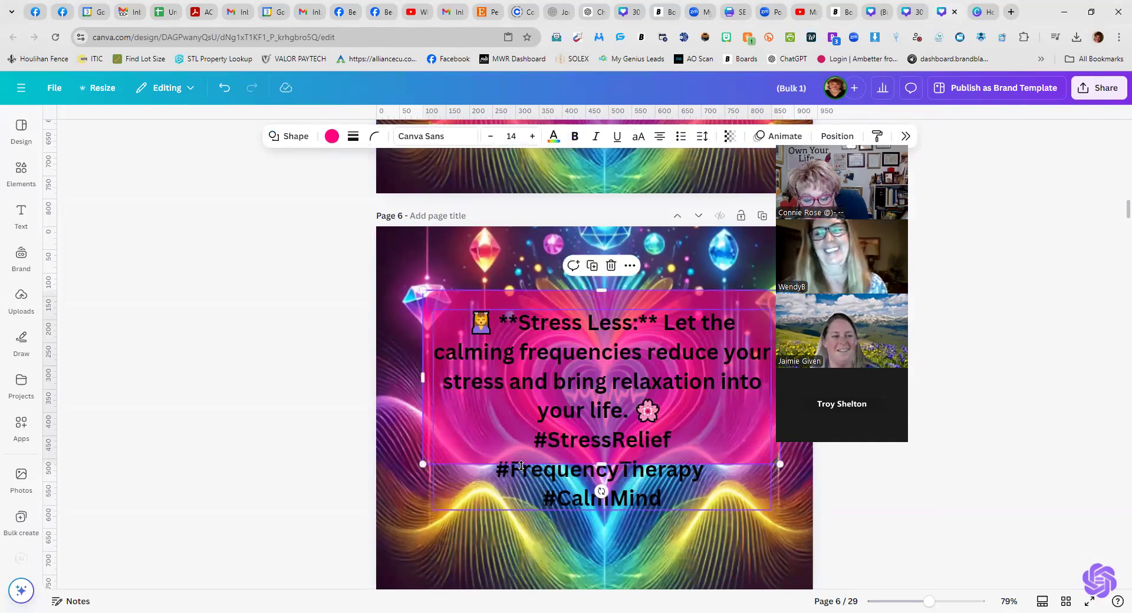
pyautogui.moveTo(514, 465); pyautogui.dragTo(507, 516)
# Change the color of all of page 6's text to white (#ffffff) and deselect the text.
pyautogui.click(641, 326)
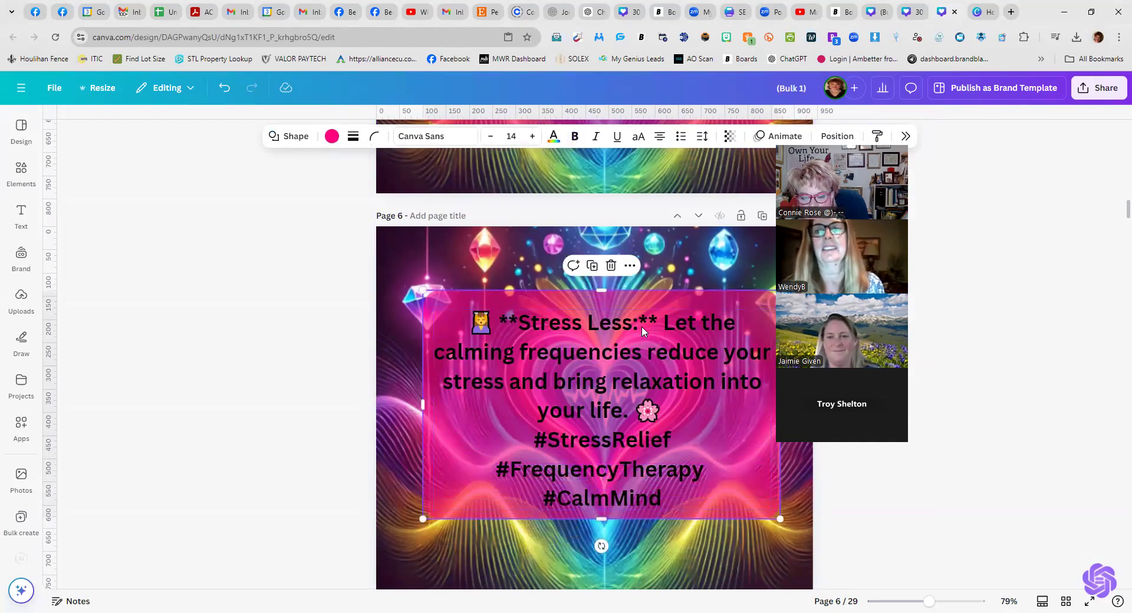
pyautogui.click(620, 353)
pyautogui.click(667, 495)
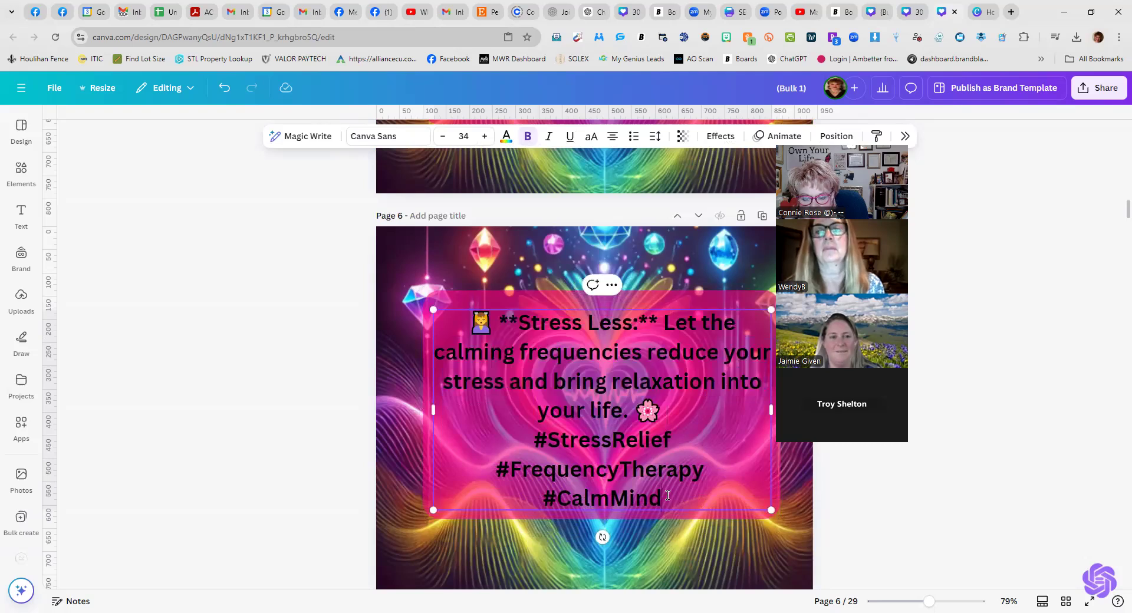
pyautogui.moveTo(668, 495); pyautogui.dragTo(468, 313)
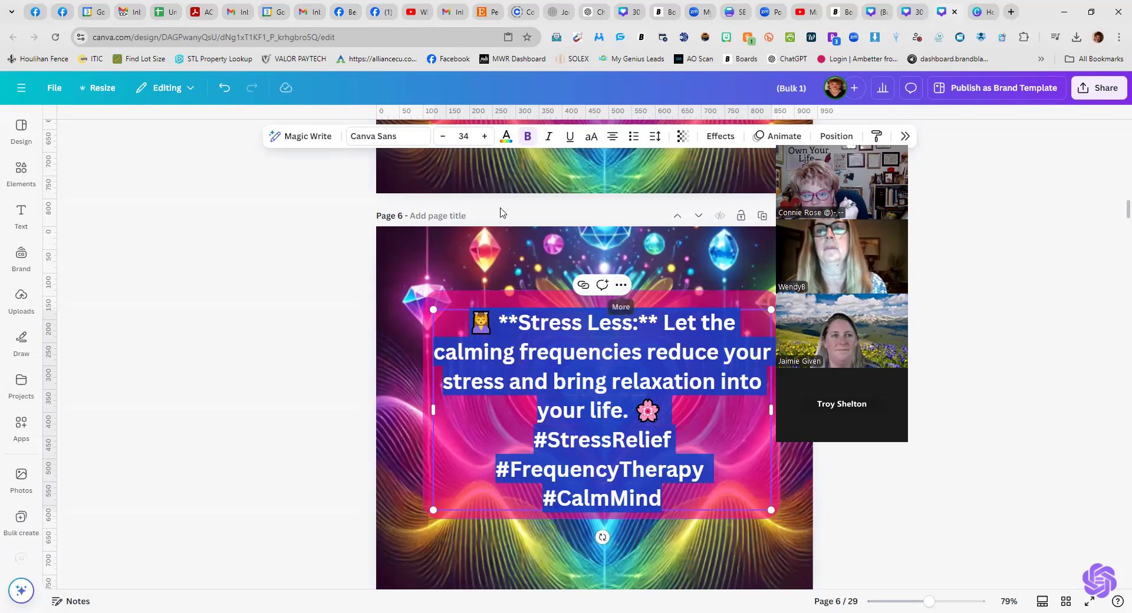
pyautogui.click(506, 140)
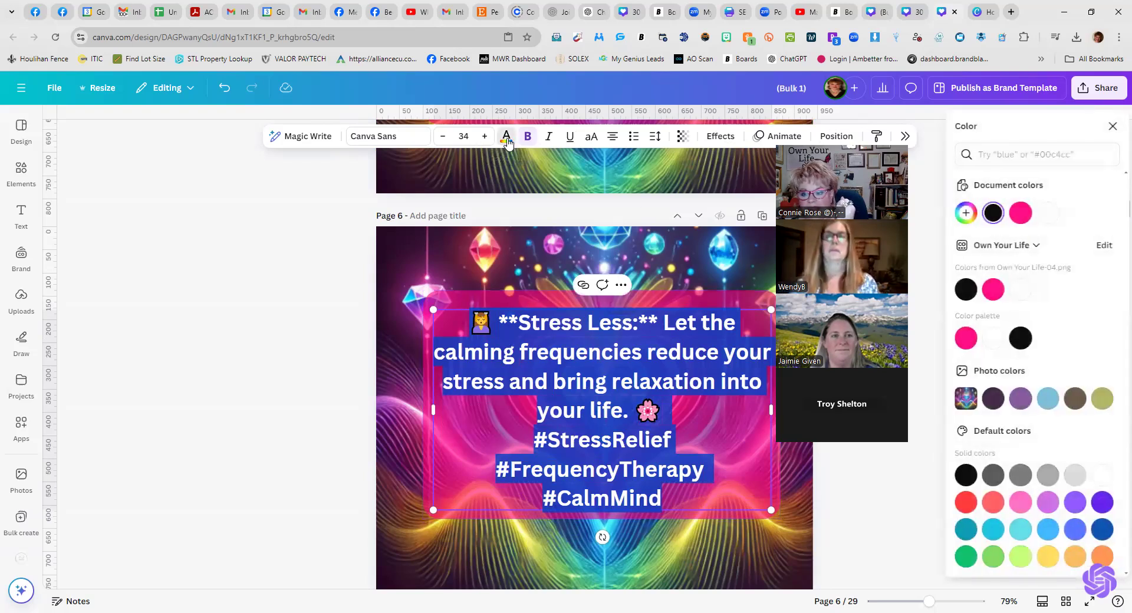
pyautogui.click(1045, 212)
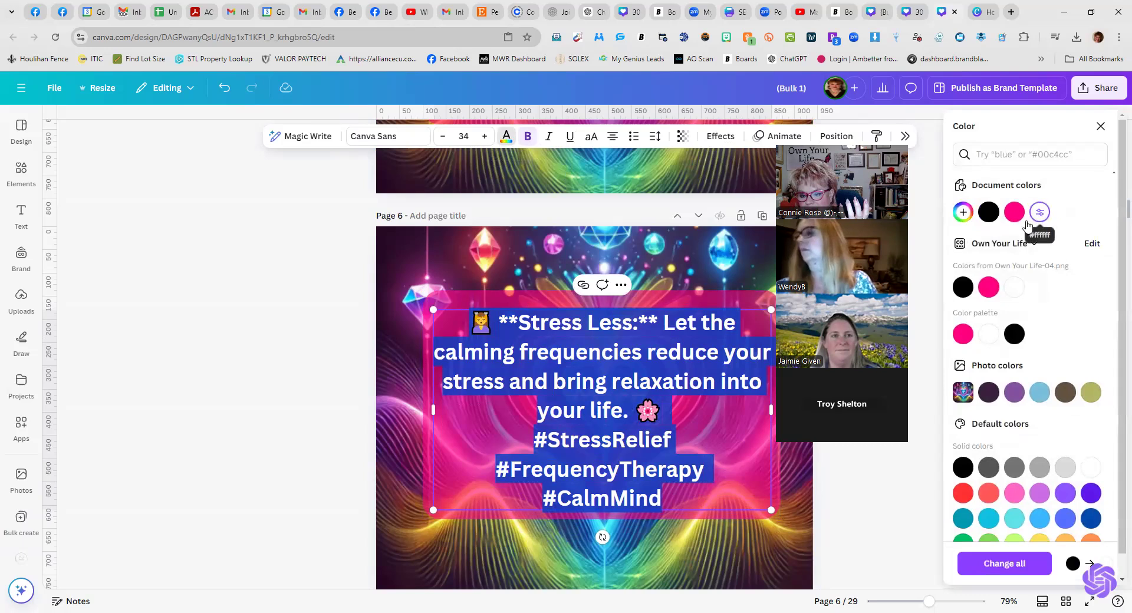
pyautogui.click(781, 500)
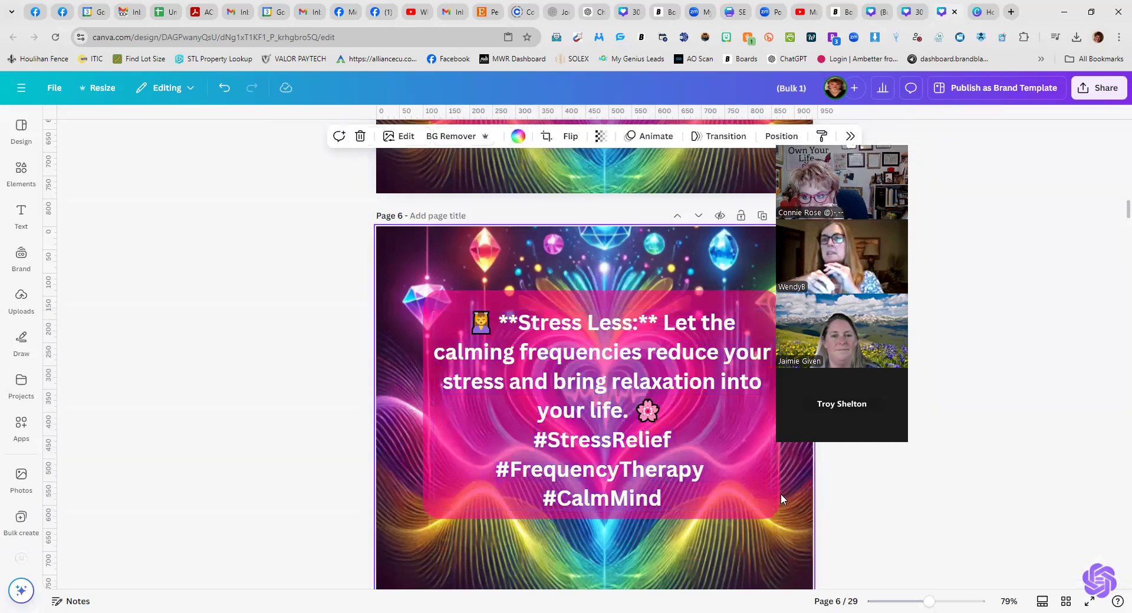
# Extend the lower edge of page 7's pink rectangle until it covers the #HolisticHealing line.
pyautogui.scroll(-8, 780, 493)
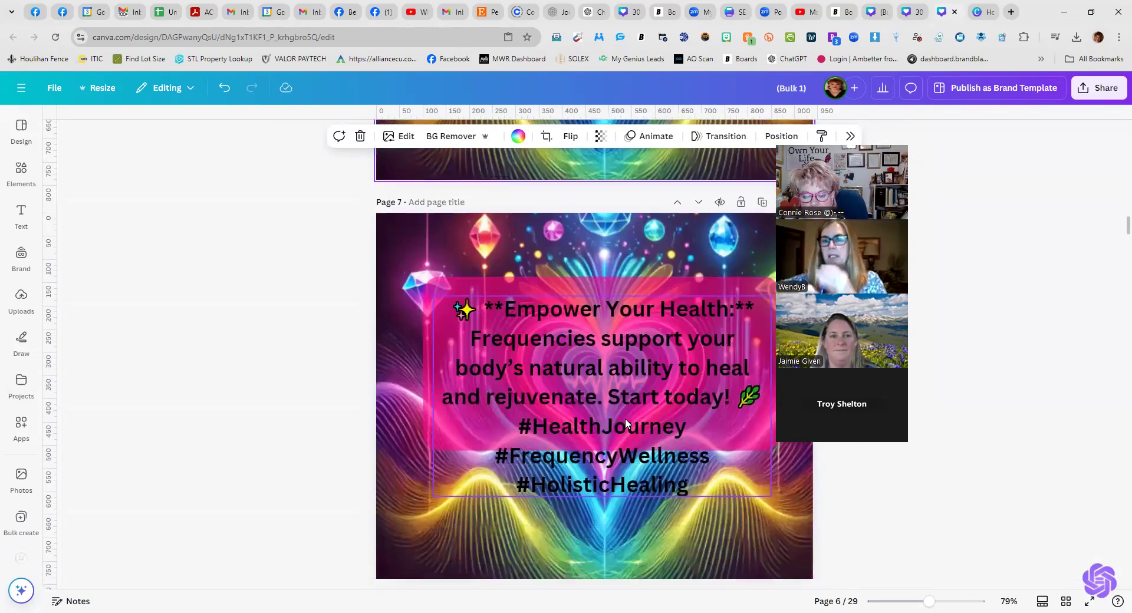
pyautogui.click(752, 436)
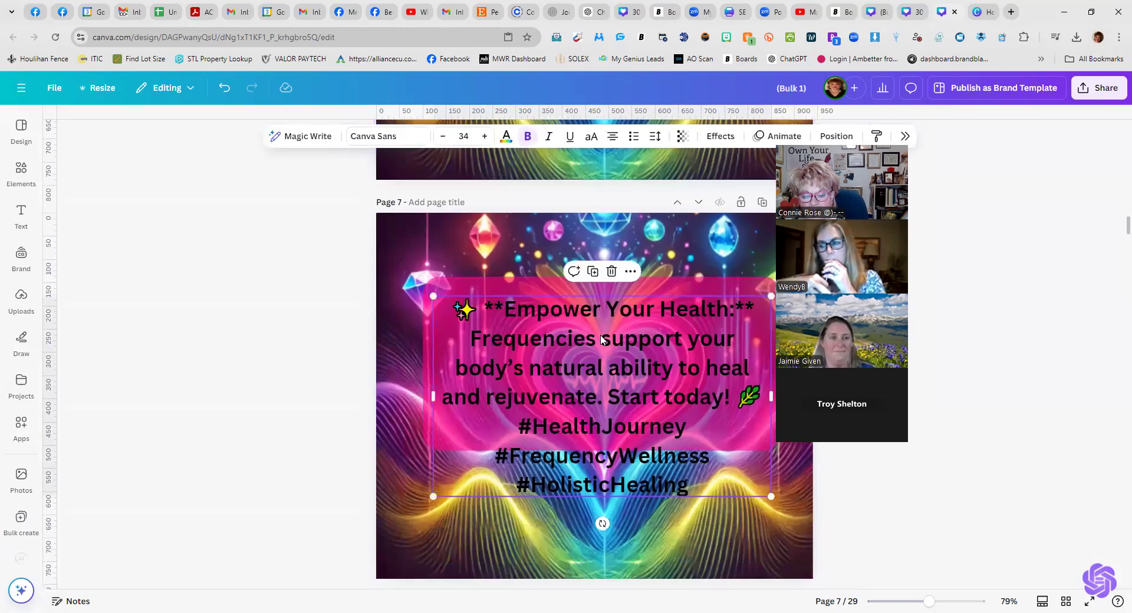
pyautogui.click(553, 287)
pyautogui.moveTo(472, 451); pyautogui.dragTo(471, 506)
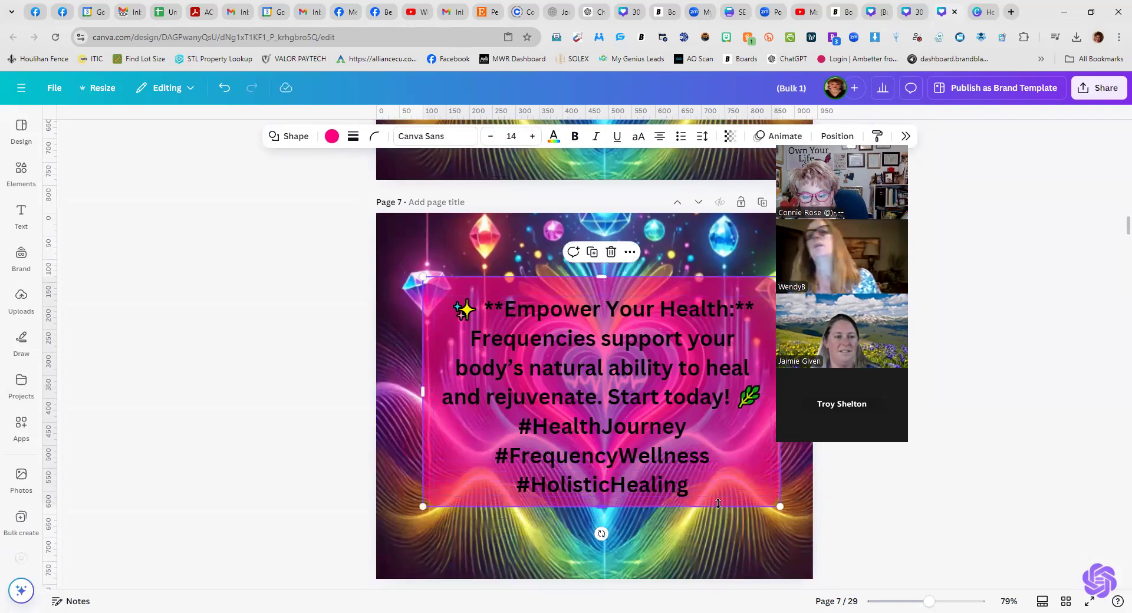
# Change the color of all of page 7's text to white and deselect the text.
pyautogui.click(699, 495)
pyautogui.doubleClick(697, 482)
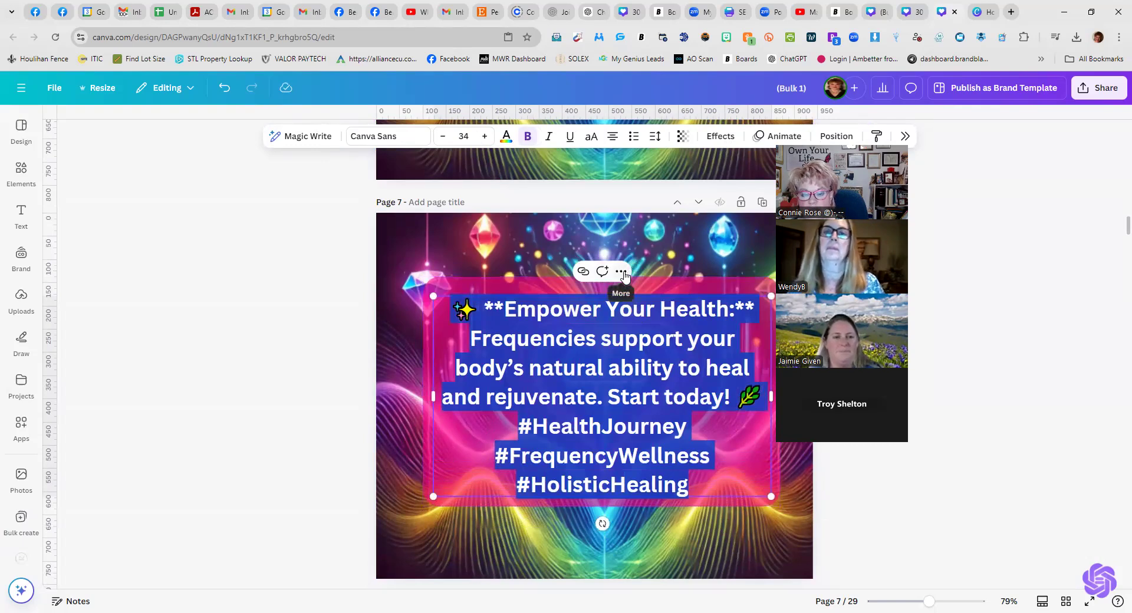
pyautogui.click(622, 272)
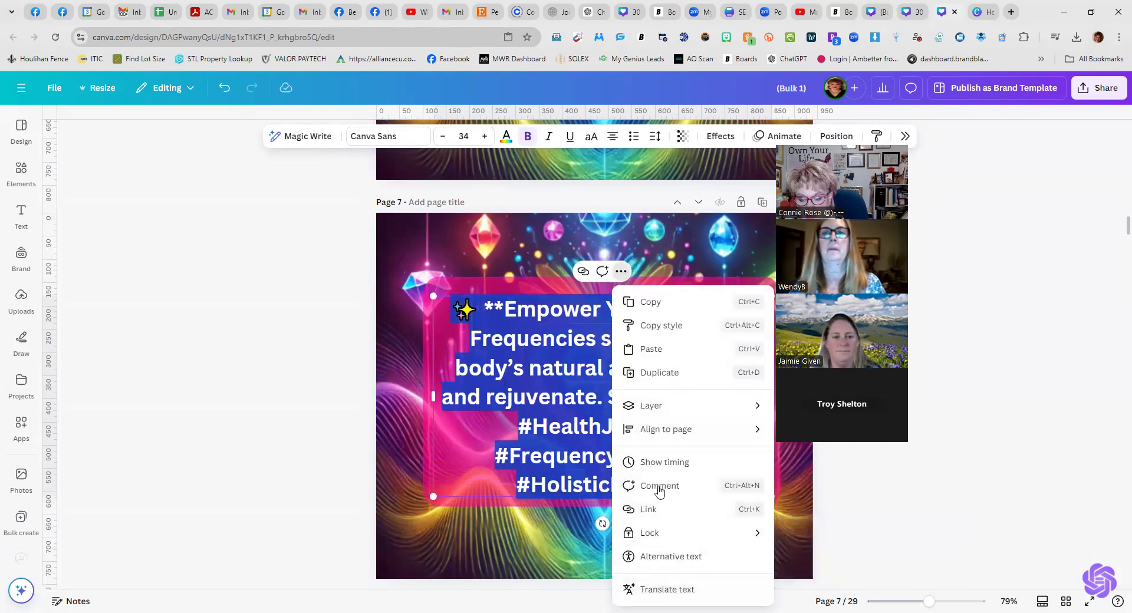
pyautogui.moveTo(660, 406)
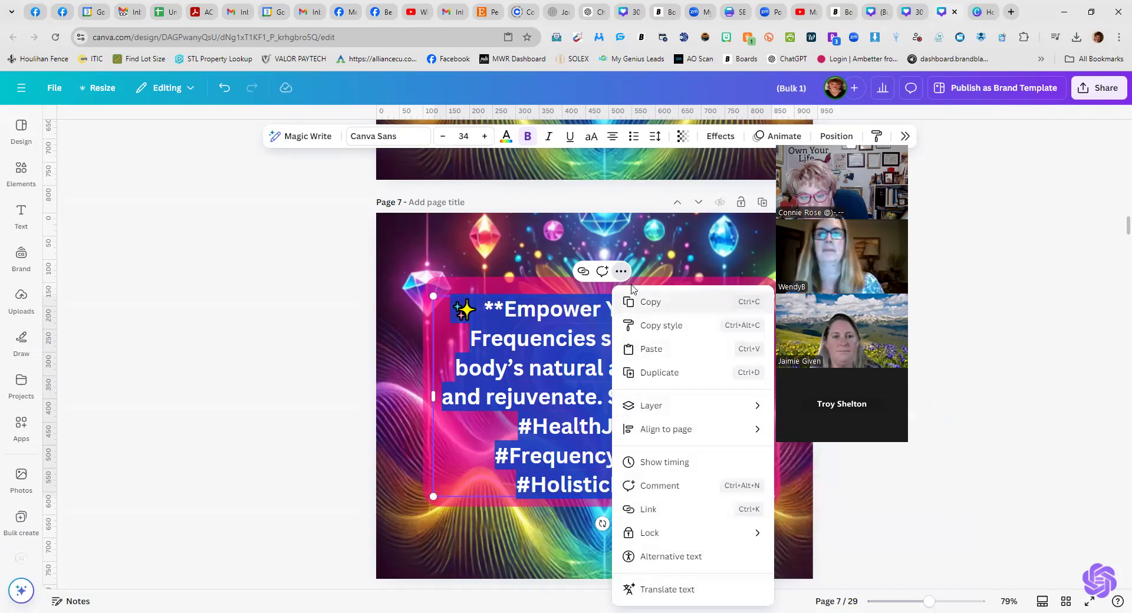
pyautogui.click(505, 135)
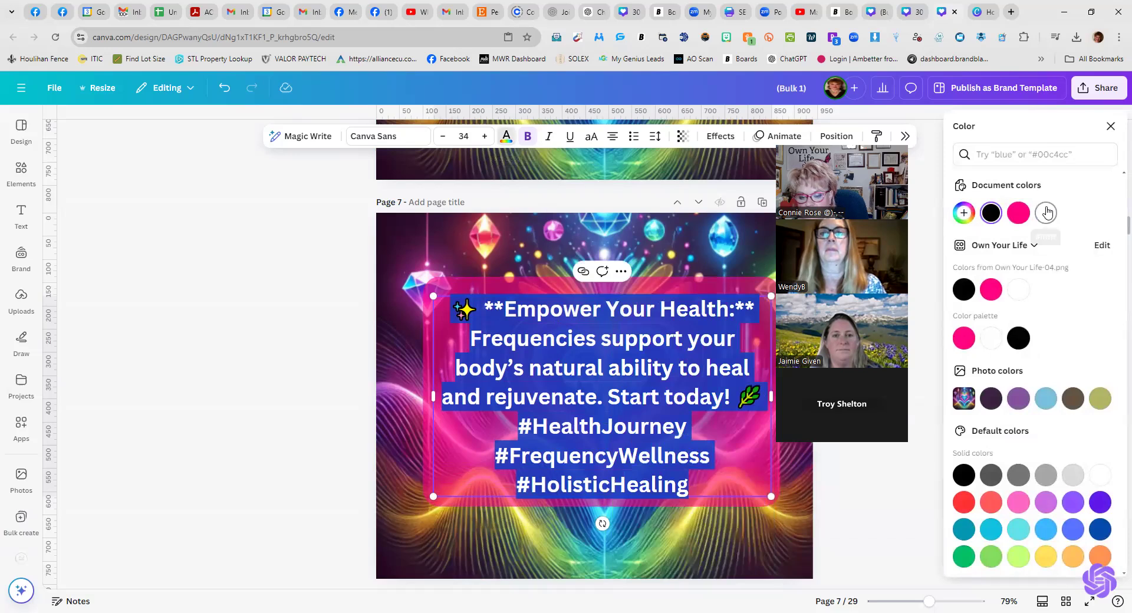
pyautogui.click(1046, 213)
pyautogui.click(797, 521)
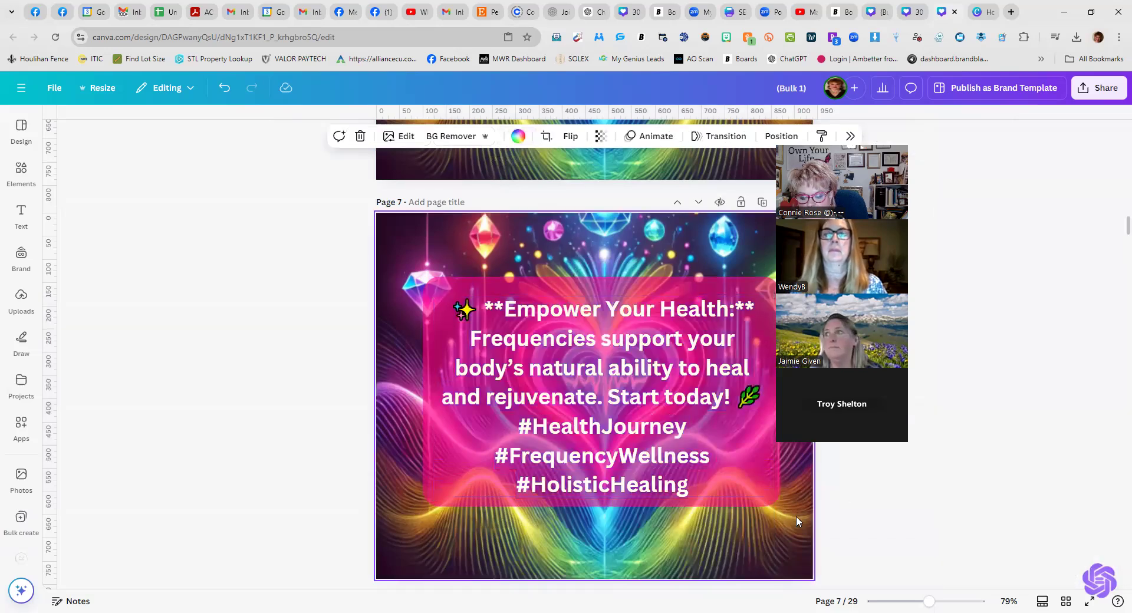
# View the design's social sharing options and the Facebook Page publishing choices, and close them without publishing.
pyautogui.click(1106, 95)
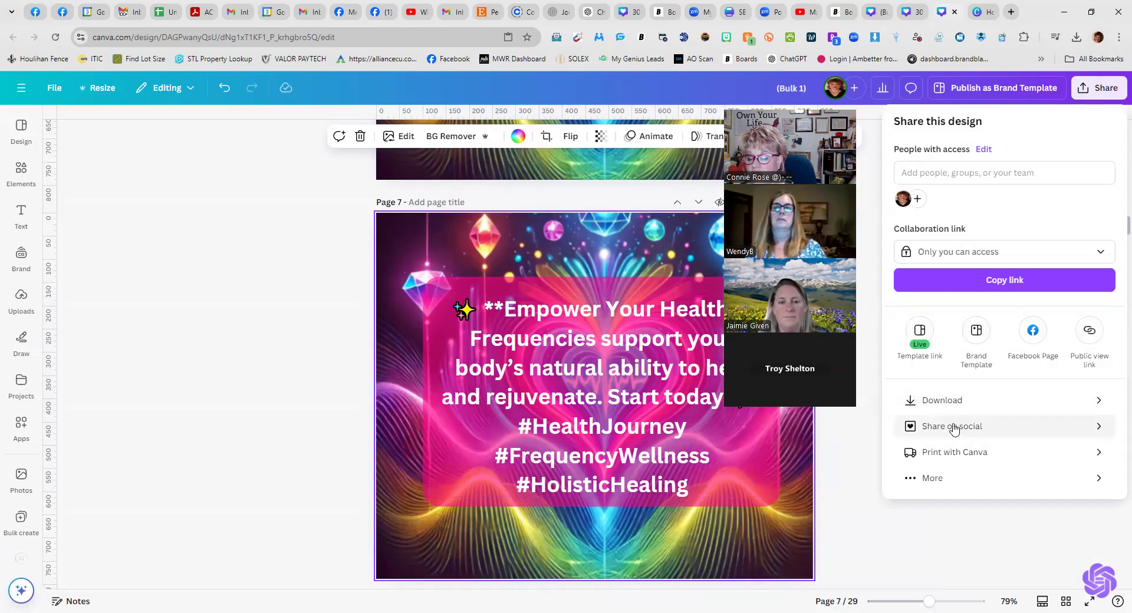
pyautogui.click(954, 427)
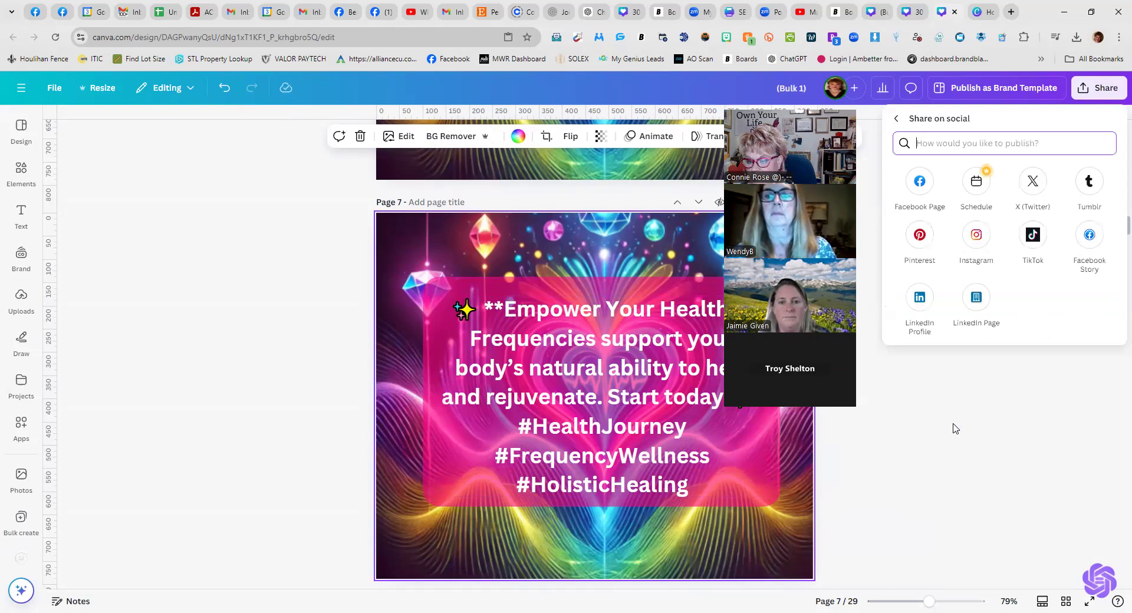
pyautogui.click(919, 182)
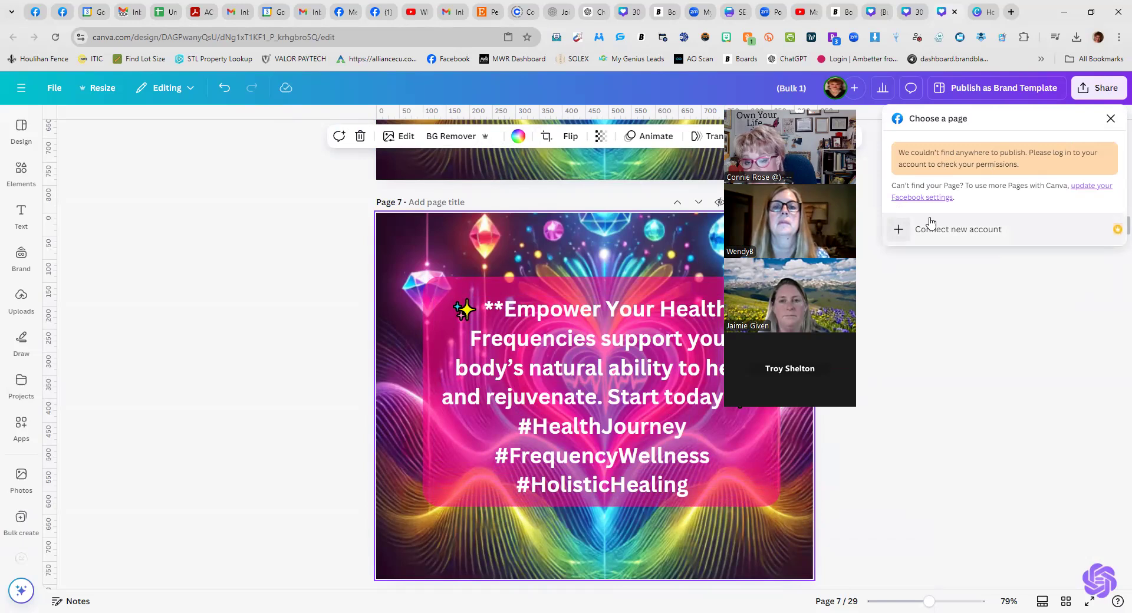
pyautogui.click(1111, 119)
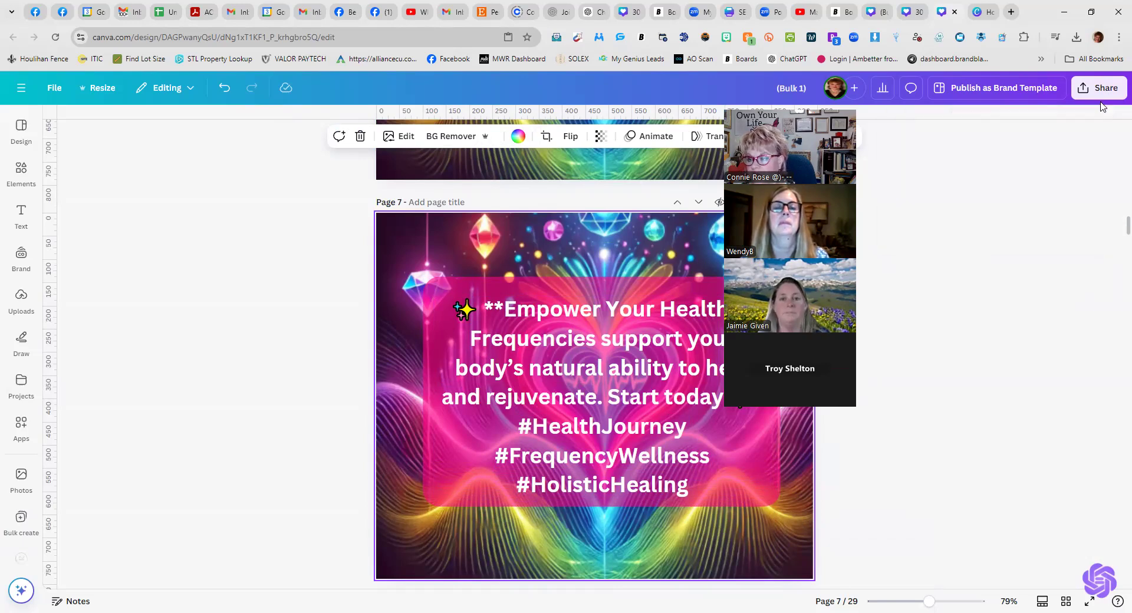
# Show the design's download settings and the choice of which pages to export.
pyautogui.click(1102, 92)
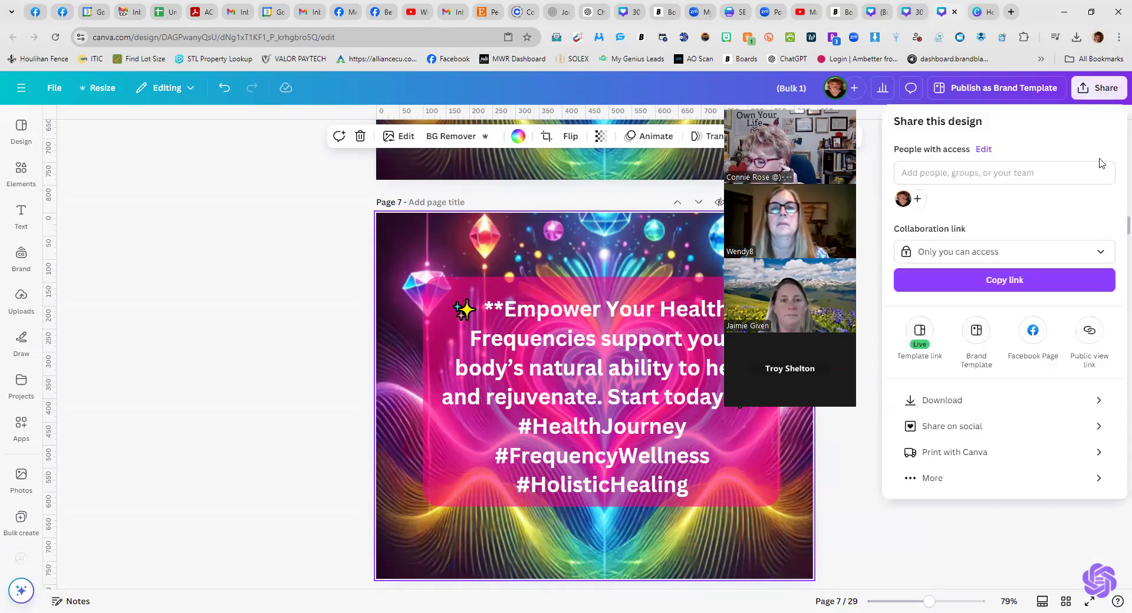
pyautogui.click(1003, 400)
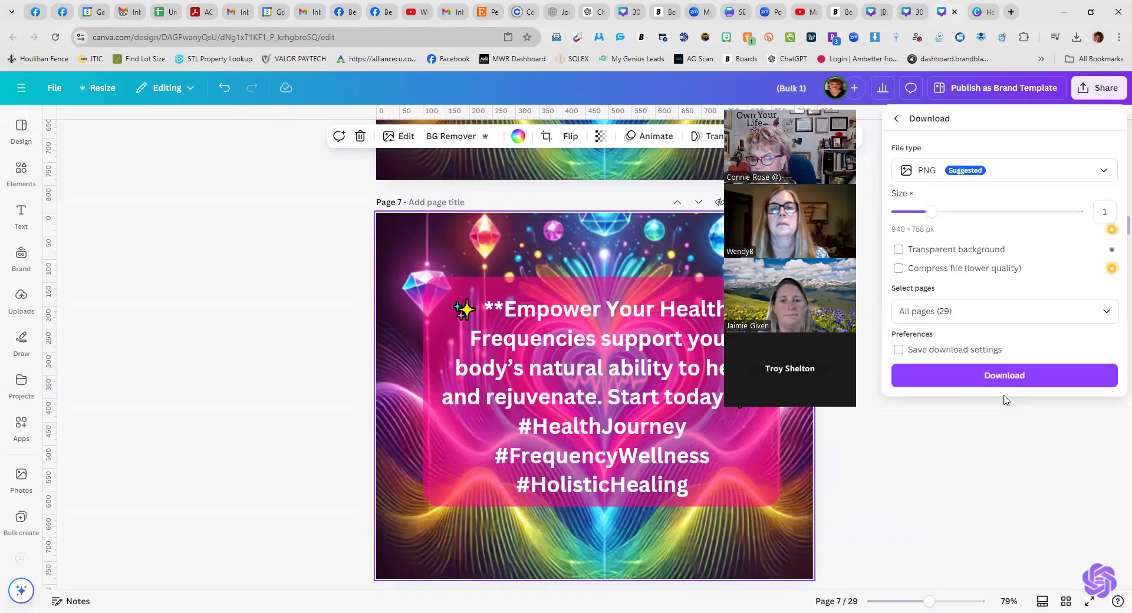
pyautogui.click(932, 311)
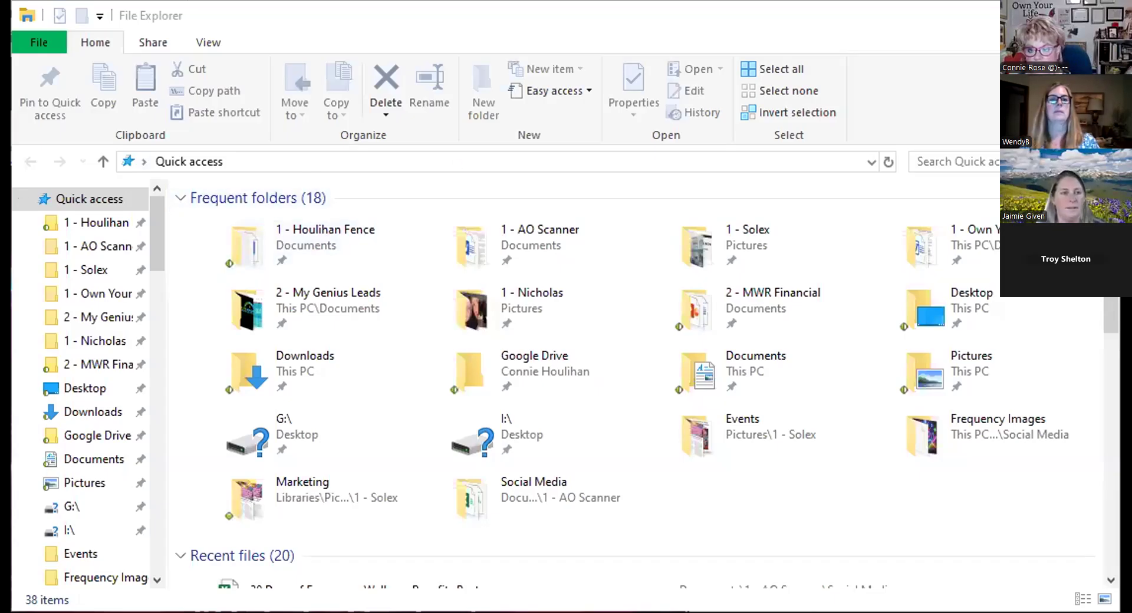
# In File Explorer, browse from 1 - Solex through Social Media to the Frequency Quotes Posts folder, look over its images and select image 1.
pyautogui.click(737, 239)
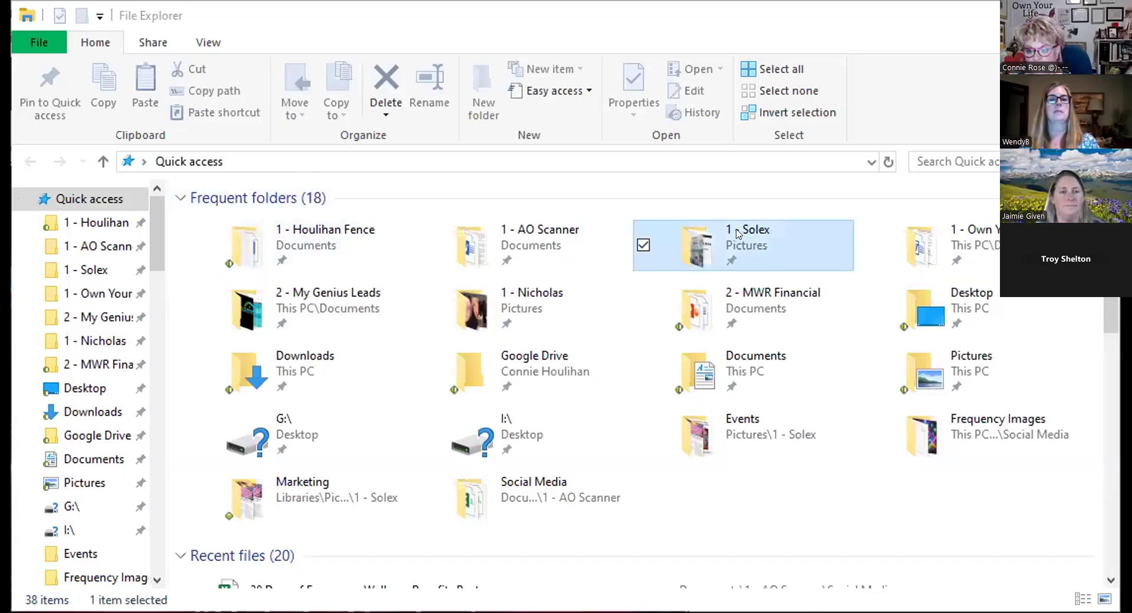
pyautogui.doubleClick(736, 234)
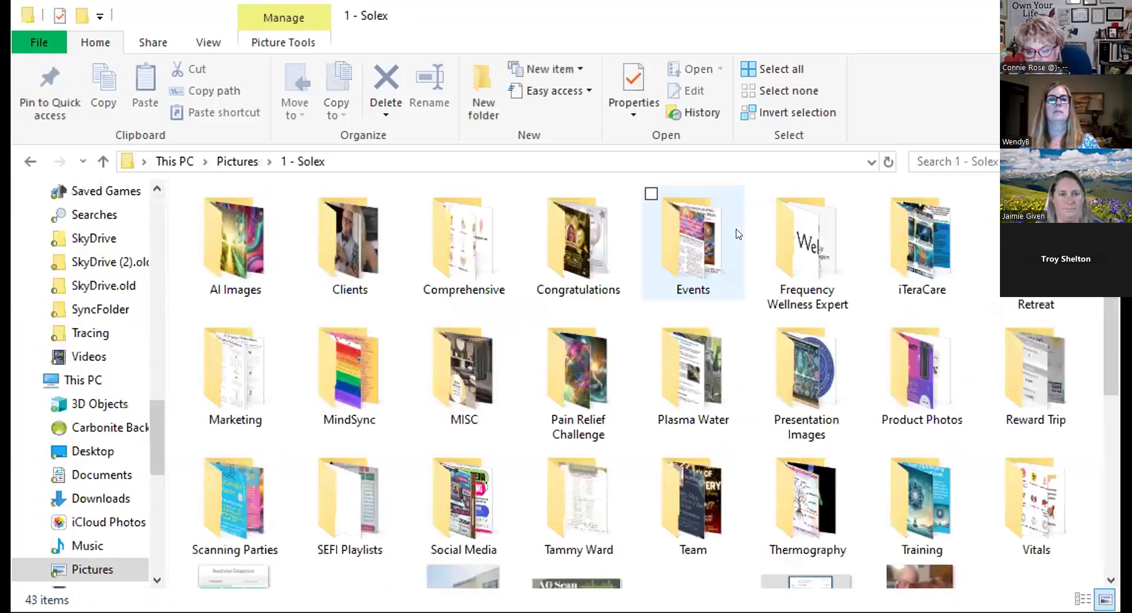
pyautogui.doubleClick(475, 521)
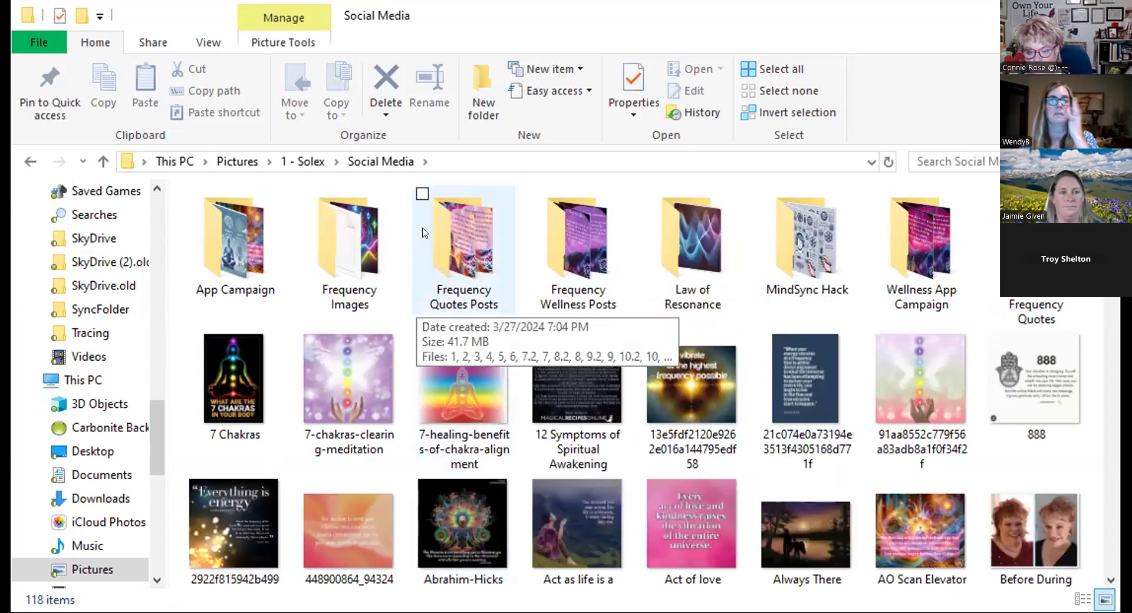
pyautogui.doubleClick(456, 229)
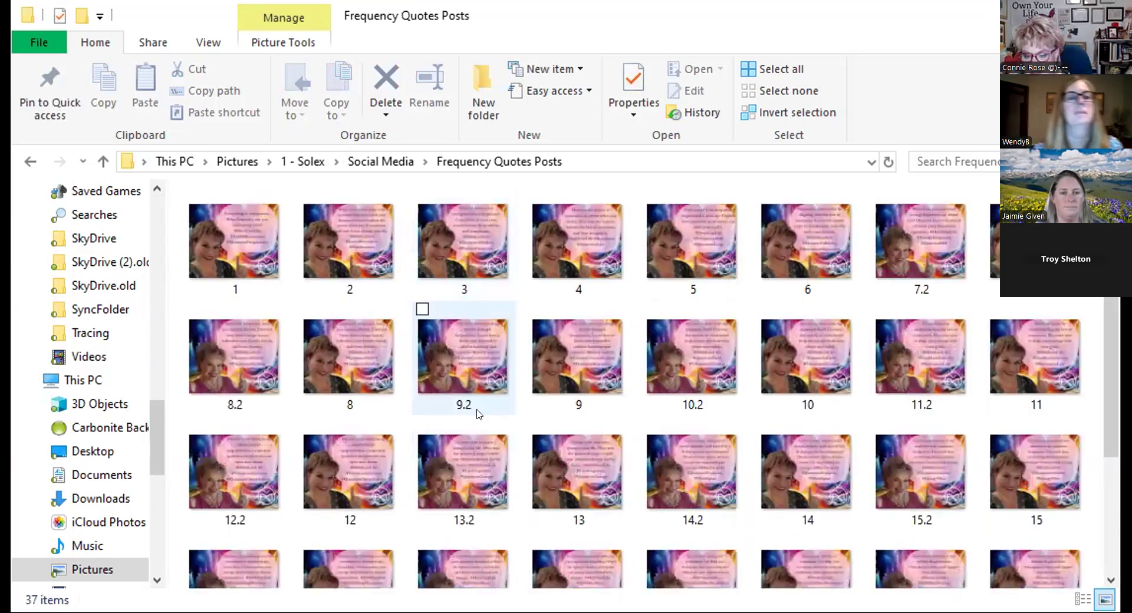
pyautogui.scroll(-3, 477, 415)
pyautogui.scroll(3, 465, 421)
pyautogui.click(220, 225)
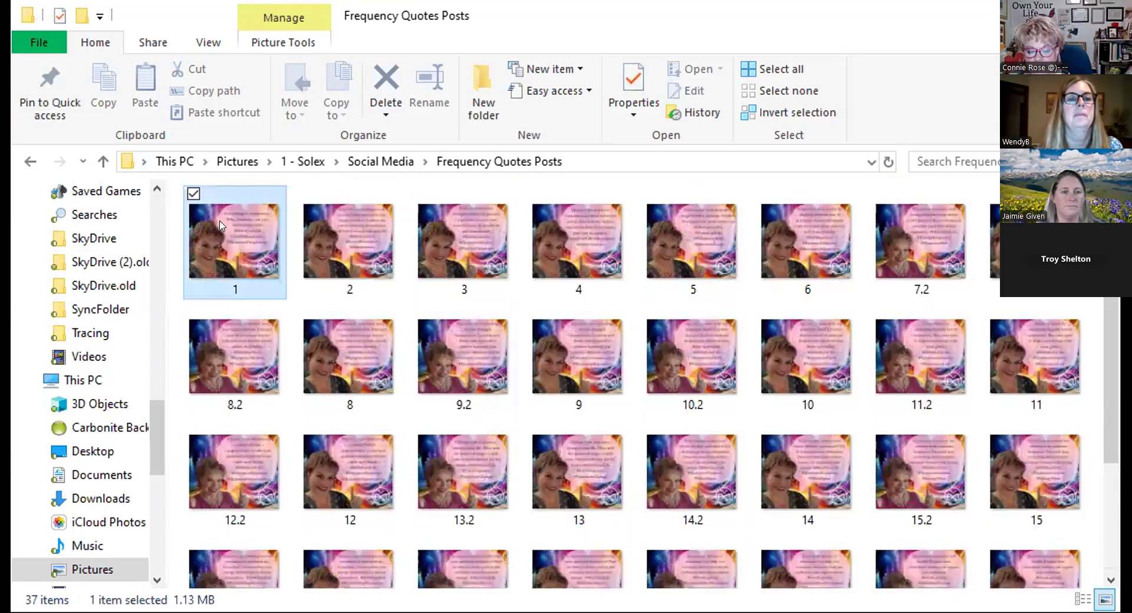